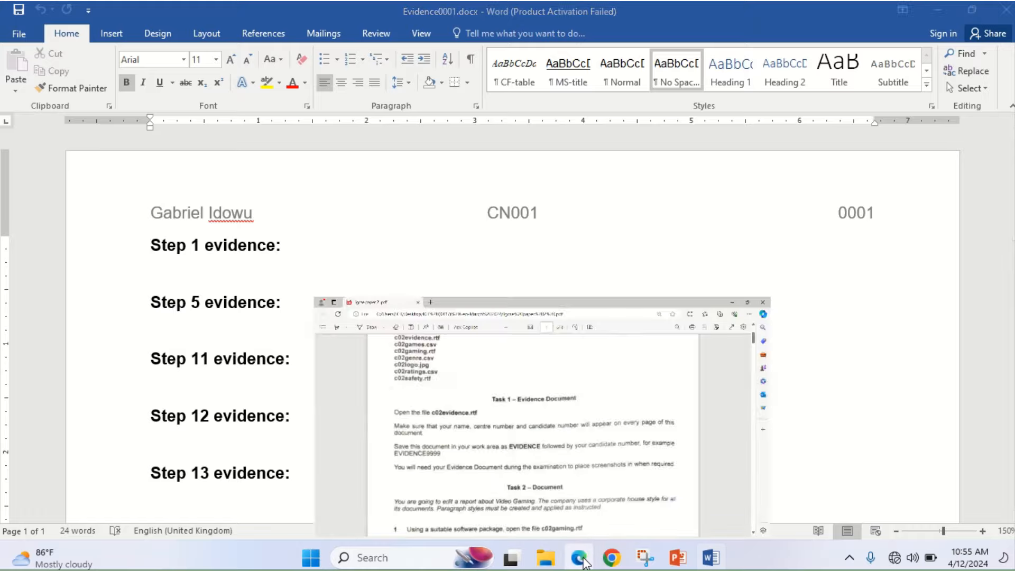
- Bring up the exam paper PDF at Task 2 – Document and show the highlighter colour options
{"action": "left_click", "coordinate": [582, 558]}
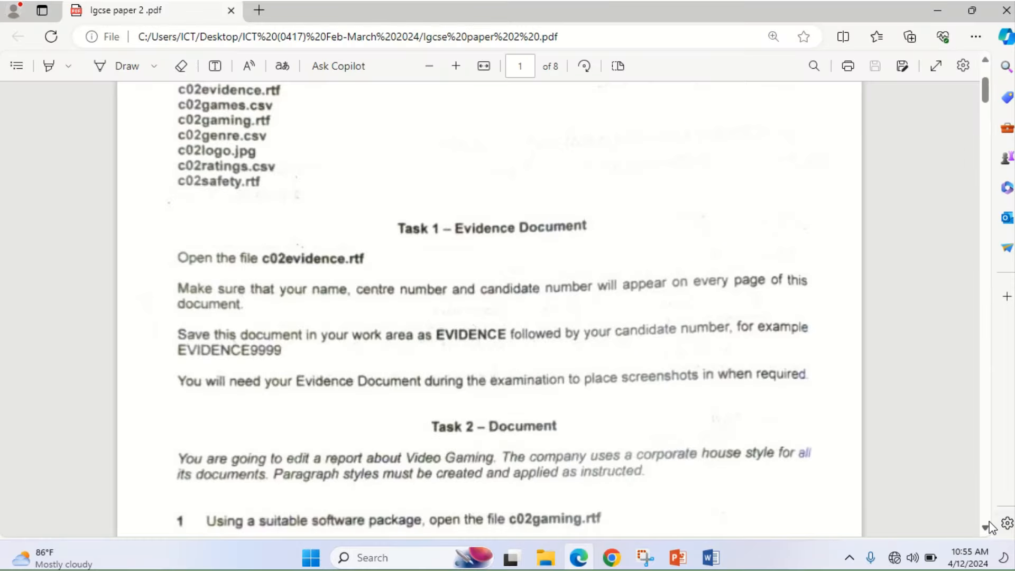
{"action": "scroll", "coordinate": [988, 529], "scroll_direction": "down", "scroll_amount": 3}
{"action": "scroll", "coordinate": [987, 529], "scroll_direction": "down", "scroll_amount": 2}
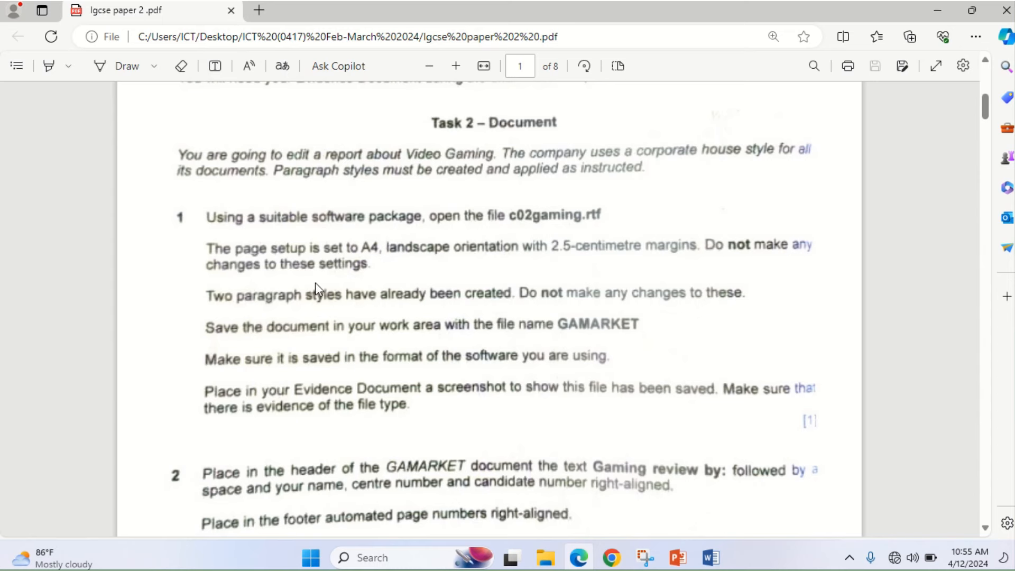
{"action": "left_click", "coordinate": [68, 66]}
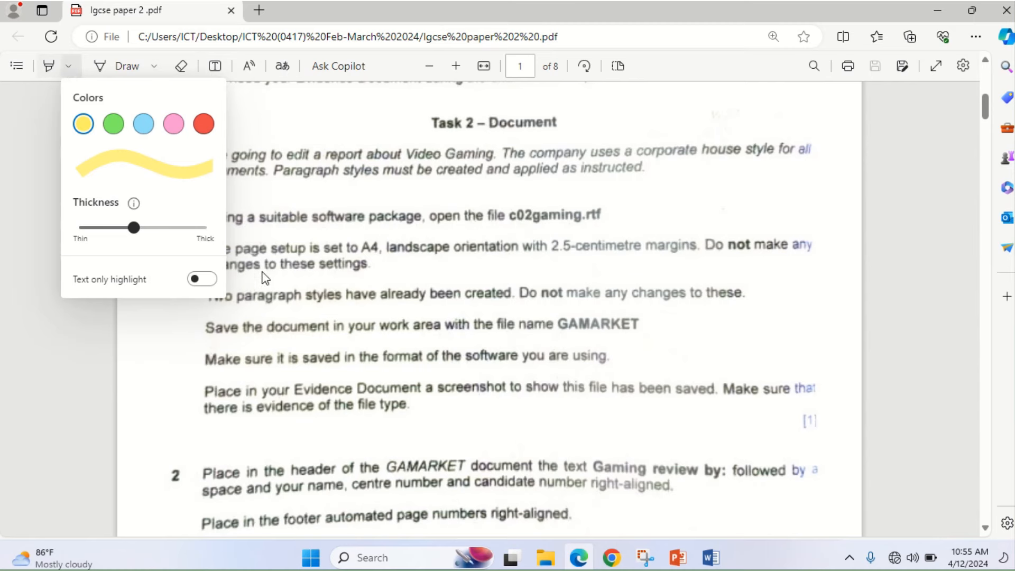
- Highlight the c02gaming.rtf file name, the corporate house style phrase and the styles requirement
{"action": "left_click", "coordinate": [305, 219]}
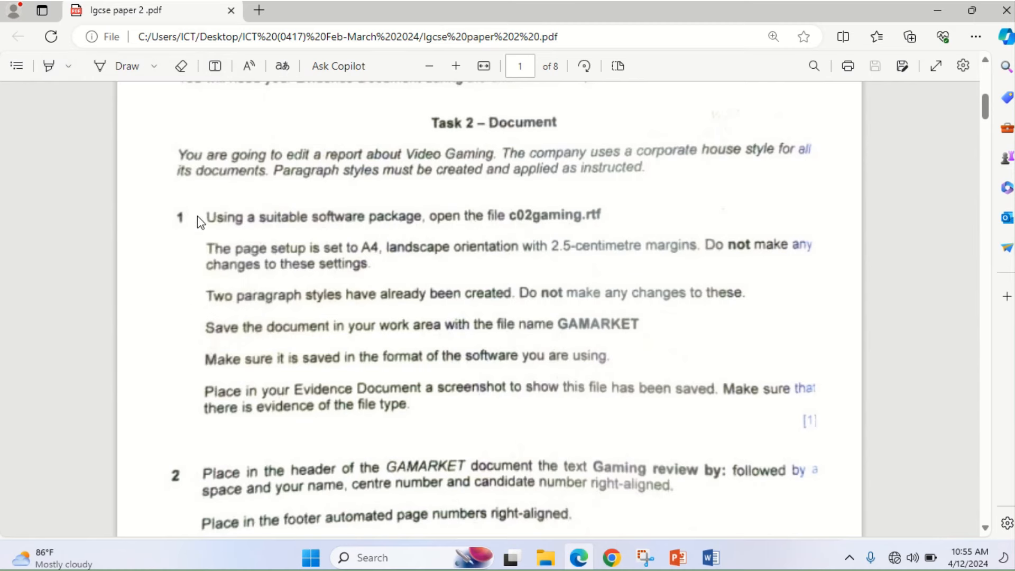
{"action": "left_click", "coordinate": [49, 66]}
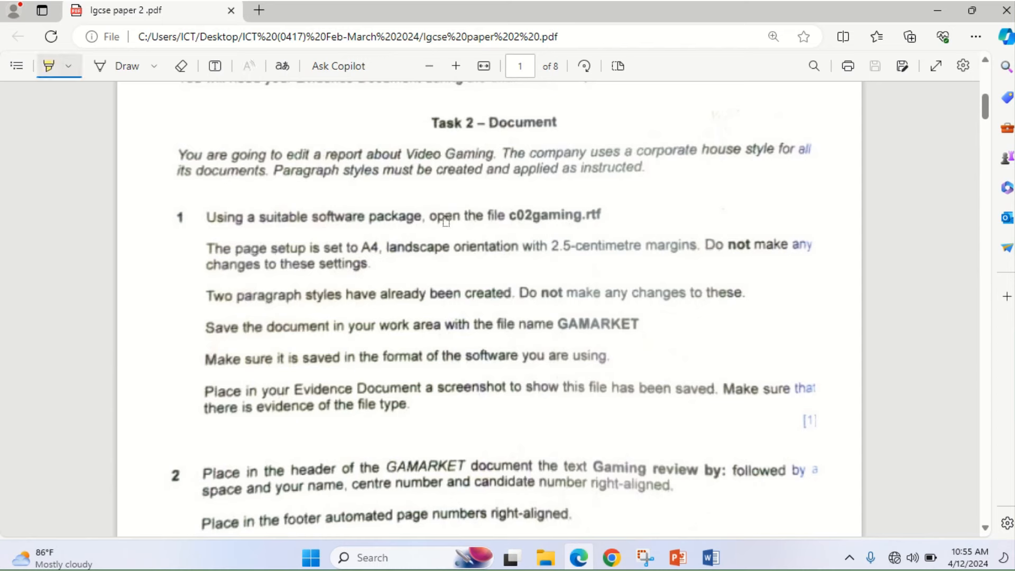
{"action": "left_click_drag", "start_coordinate": [479, 216], "coordinate": [591, 221]}
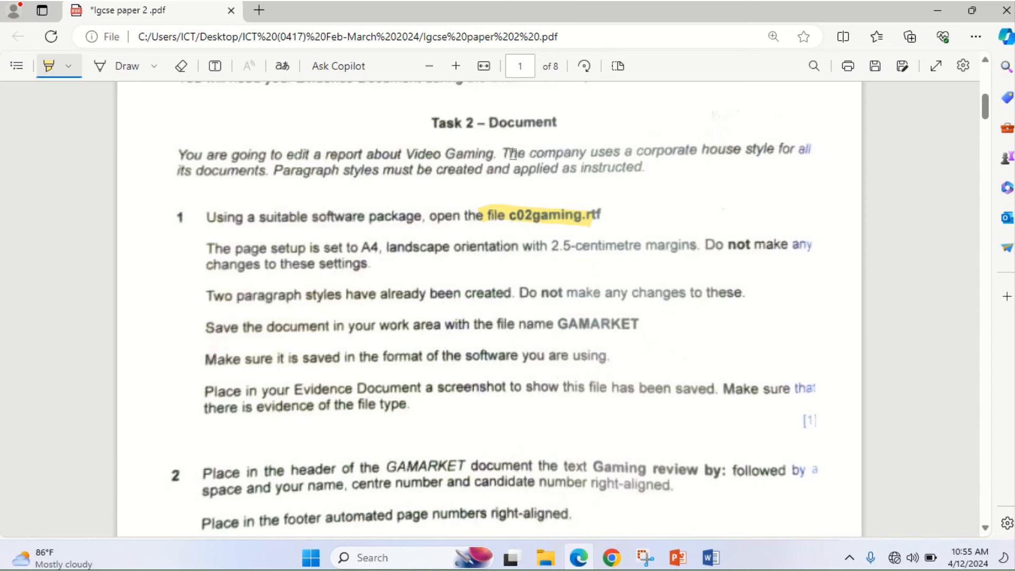
{"action": "left_click_drag", "start_coordinate": [601, 152], "coordinate": [807, 156]}
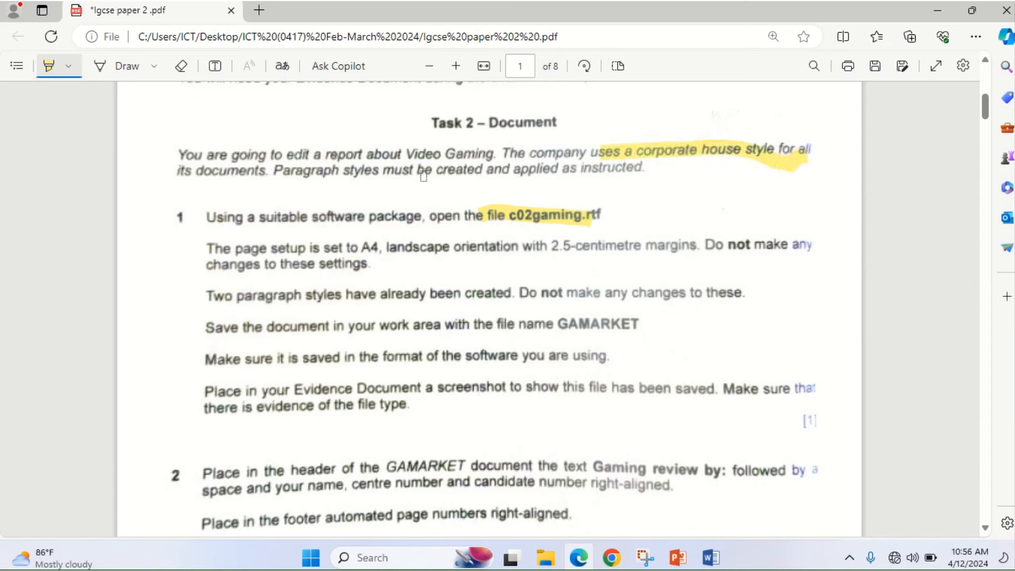
{"action": "left_click_drag", "start_coordinate": [413, 171], "coordinate": [625, 174]}
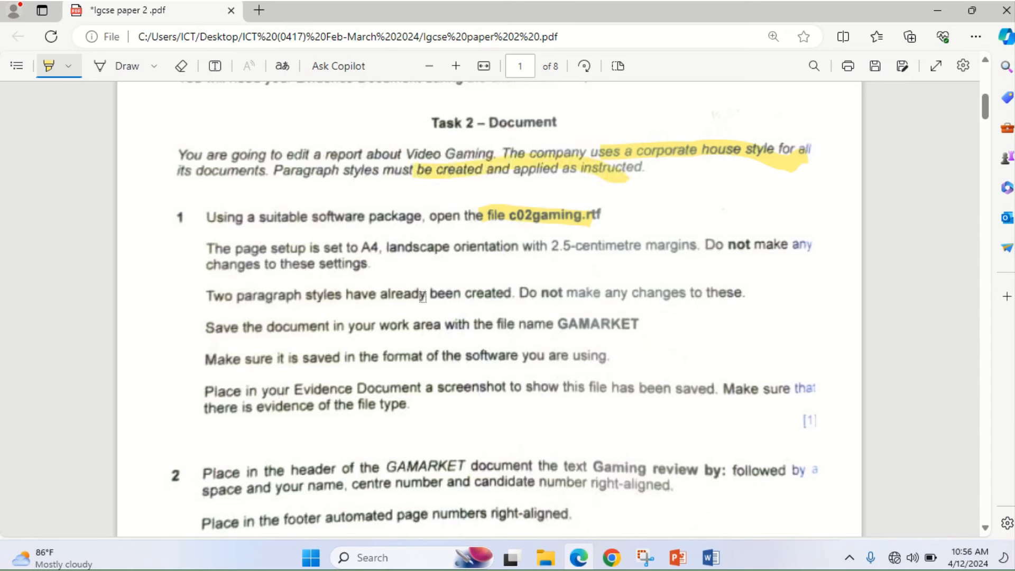
{"action": "mouse_move", "coordinate": [545, 557]}
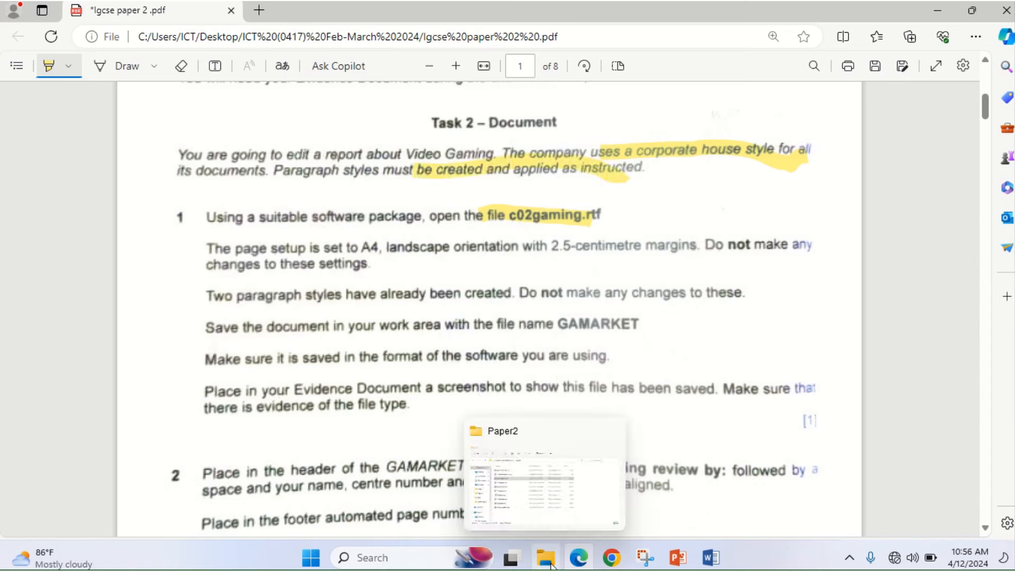
{"action": "left_click", "coordinate": [561, 502]}
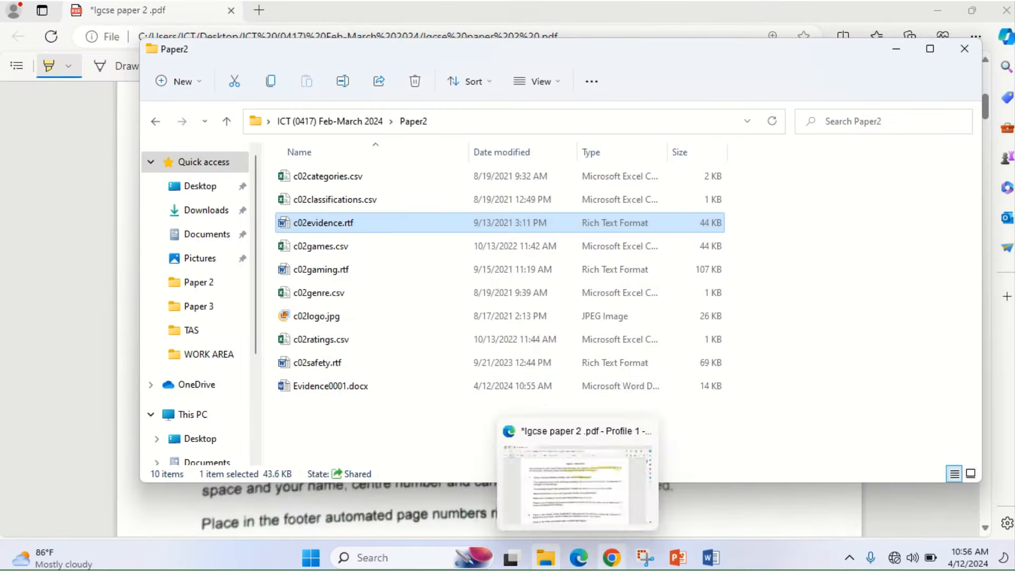
- Open c02gaming.rtf from the Paper2 folder so it loads in Word
{"action": "left_click", "coordinate": [577, 563]}
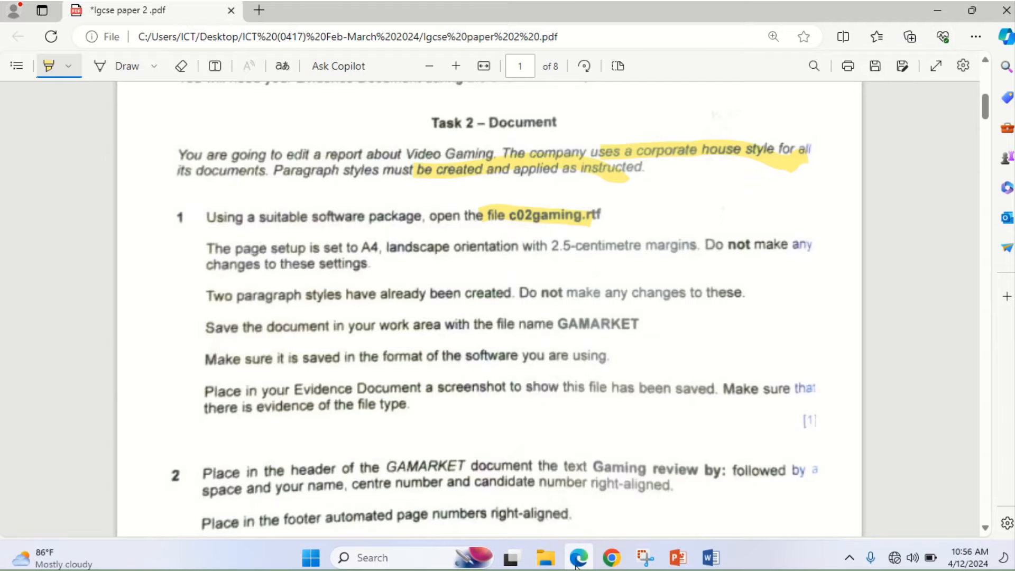
{"action": "left_click", "coordinate": [577, 563]}
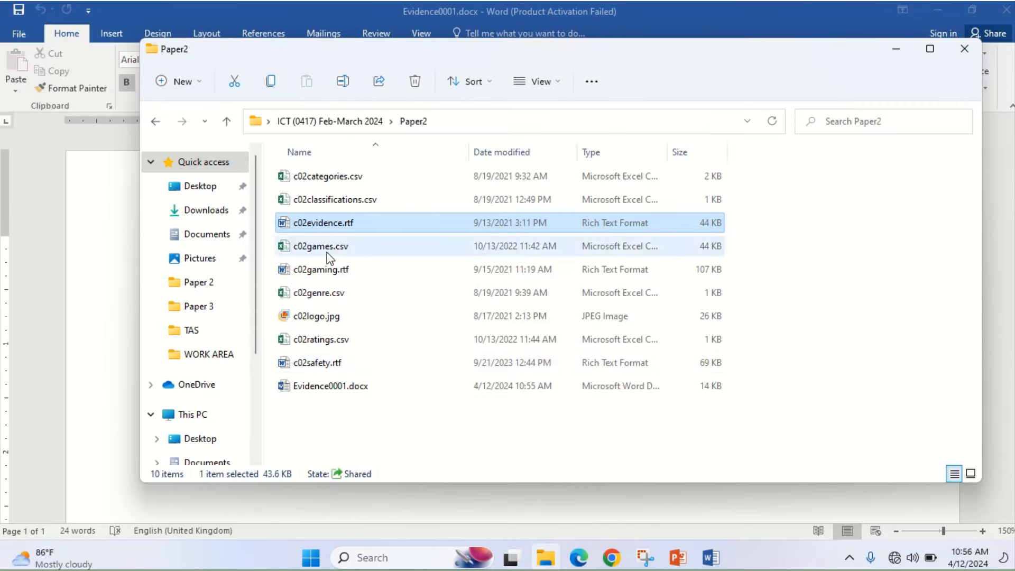
{"action": "double_click", "coordinate": [327, 271]}
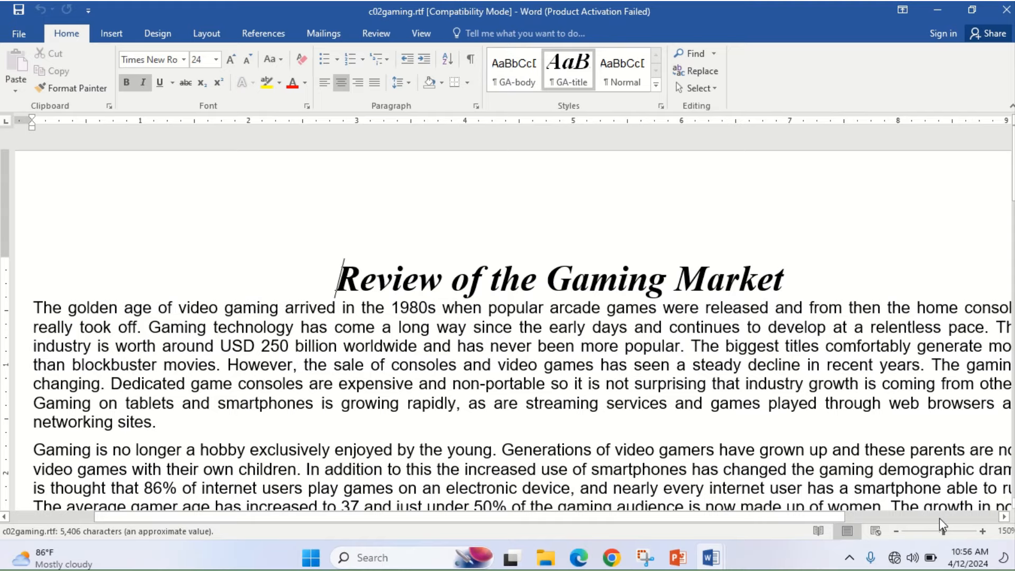
- Zoom to 130%, compare with the exam paper, and review Layout's Size, Orientation and Margins options
{"action": "left_click", "coordinate": [896, 530]}
{"action": "left_click", "coordinate": [897, 530]}
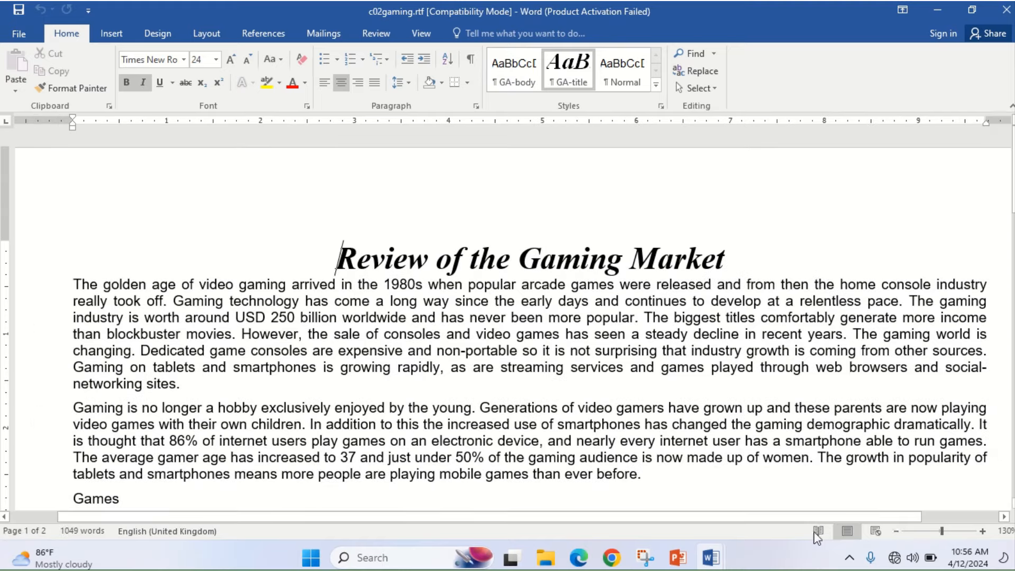
{"action": "left_click", "coordinate": [590, 562]}
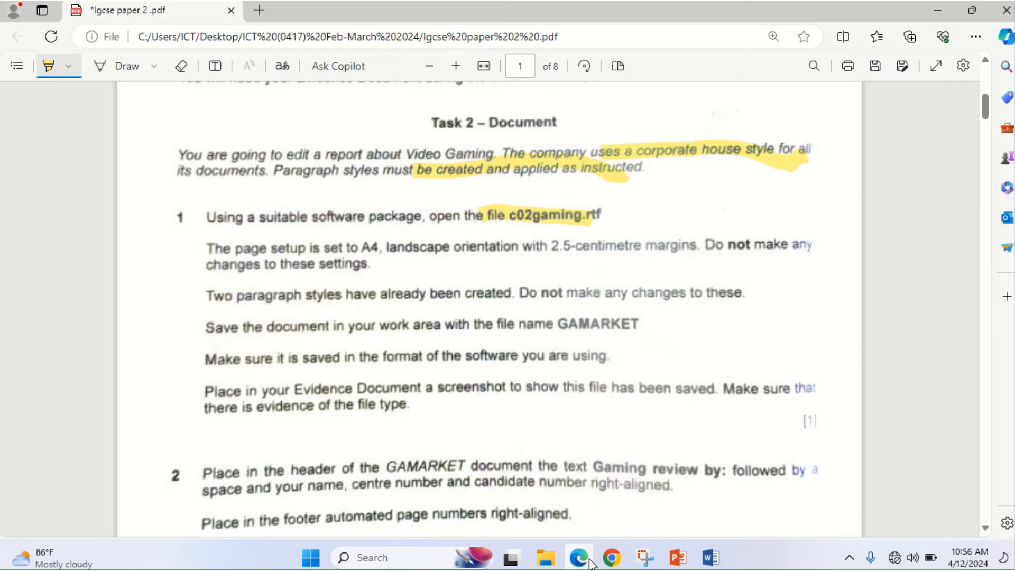
{"action": "left_click", "coordinate": [590, 562]}
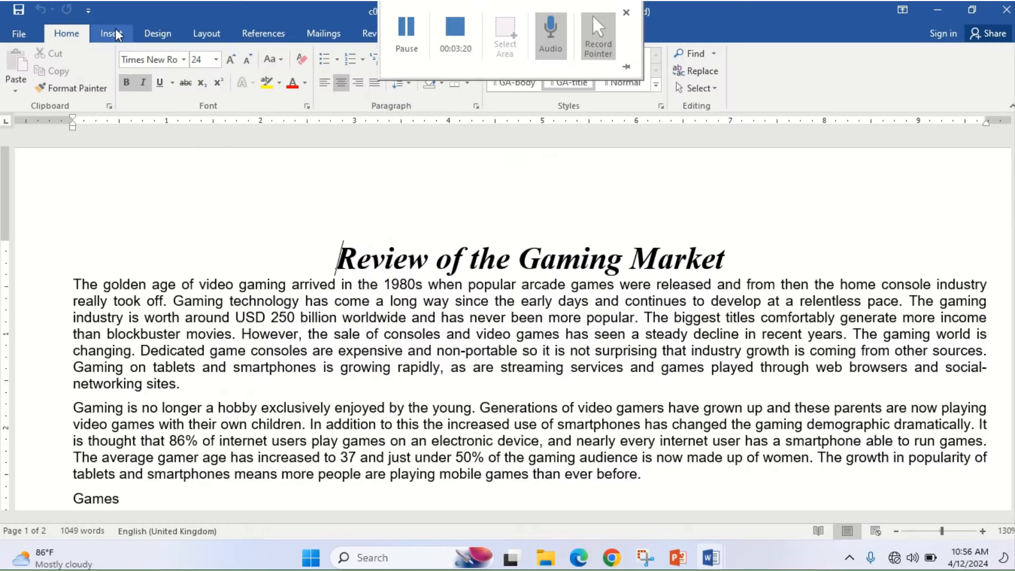
{"action": "left_click", "coordinate": [207, 33]}
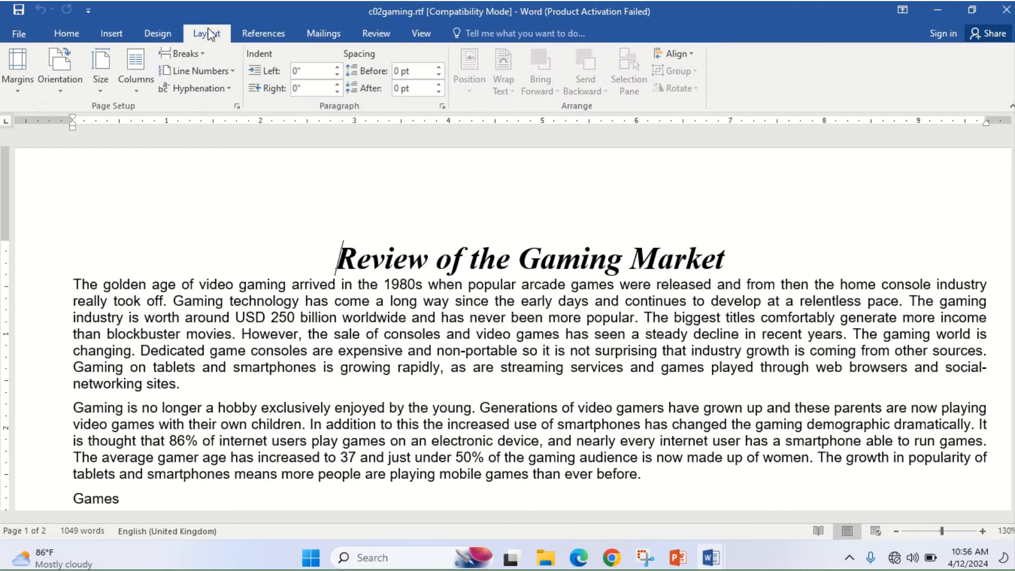
{"action": "left_click", "coordinate": [100, 90]}
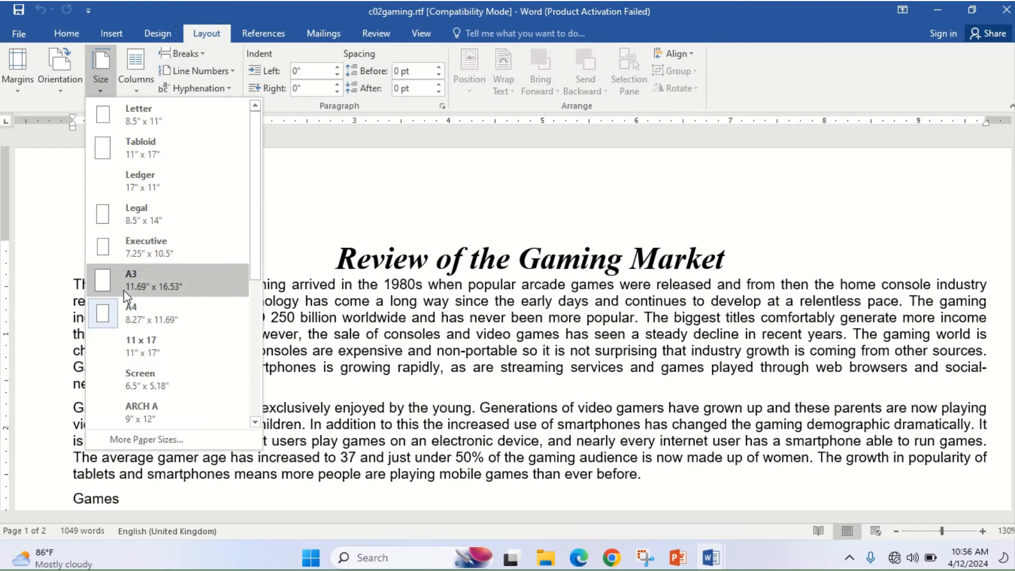
{"action": "left_click", "coordinate": [62, 90]}
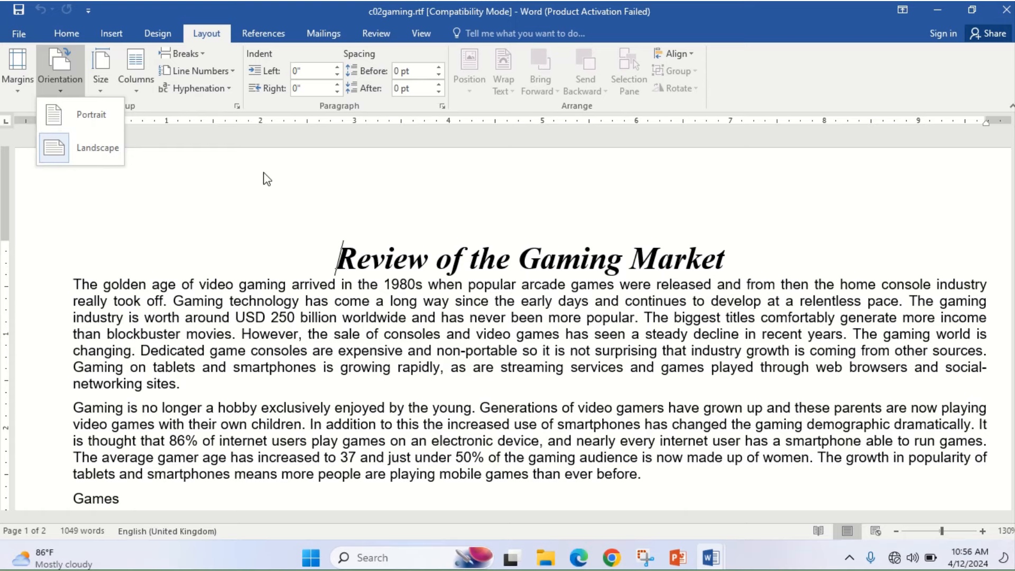
{"action": "left_click", "coordinate": [18, 90]}
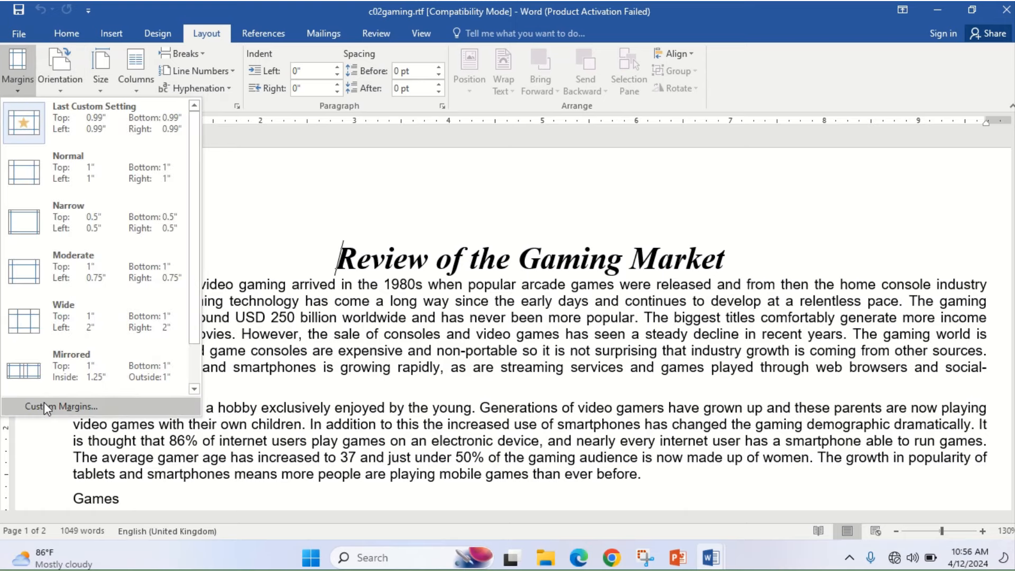
- Review the margins in Page Setup, then go to the c02gaming File Info page
{"action": "left_click", "coordinate": [43, 406]}
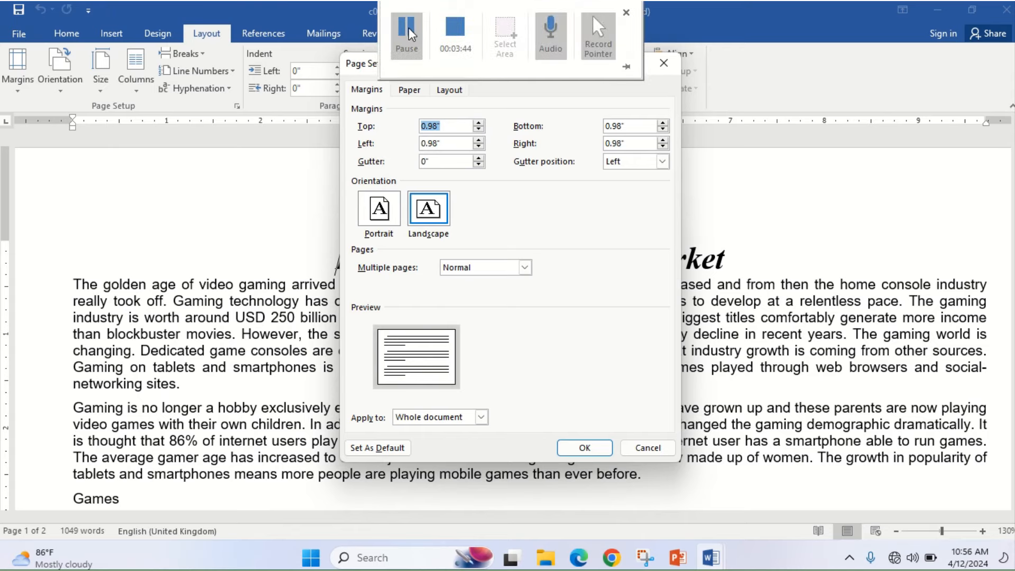
{"action": "left_click", "coordinate": [409, 32]}
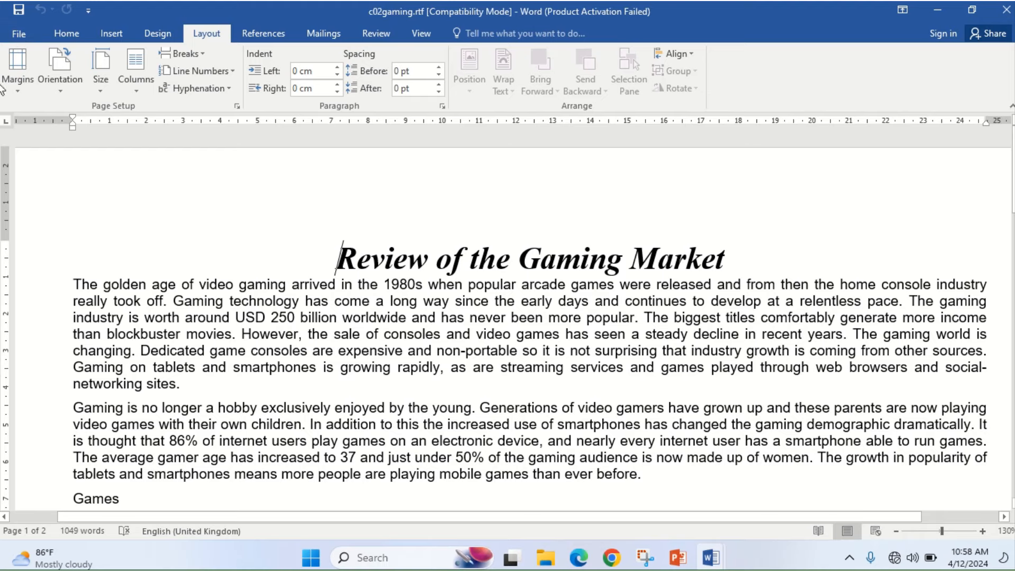
{"action": "left_click", "coordinate": [19, 34]}
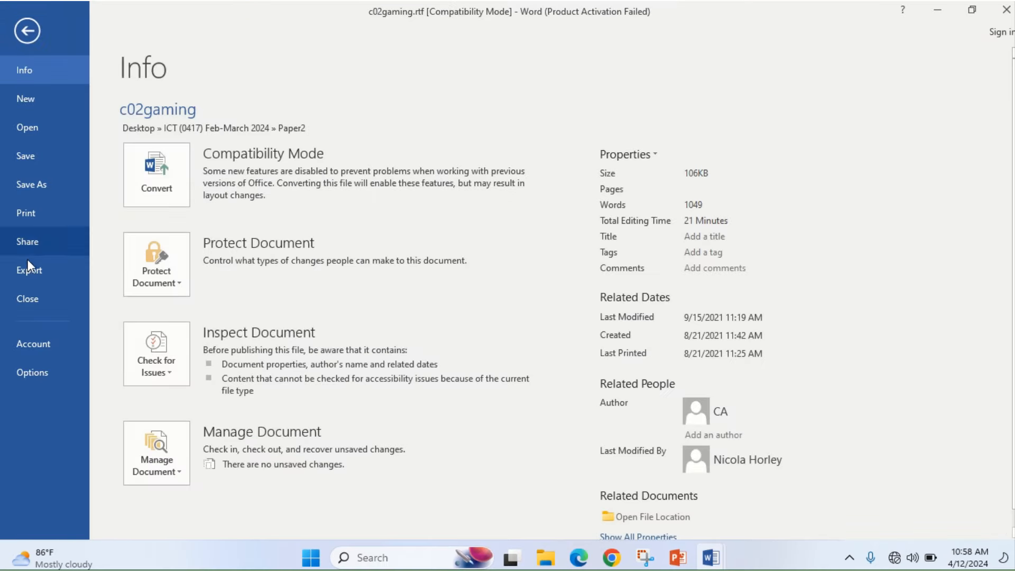
- Set Word's Advanced option 'Show measurements in units of' to Centimeters
{"action": "left_click", "coordinate": [33, 374]}
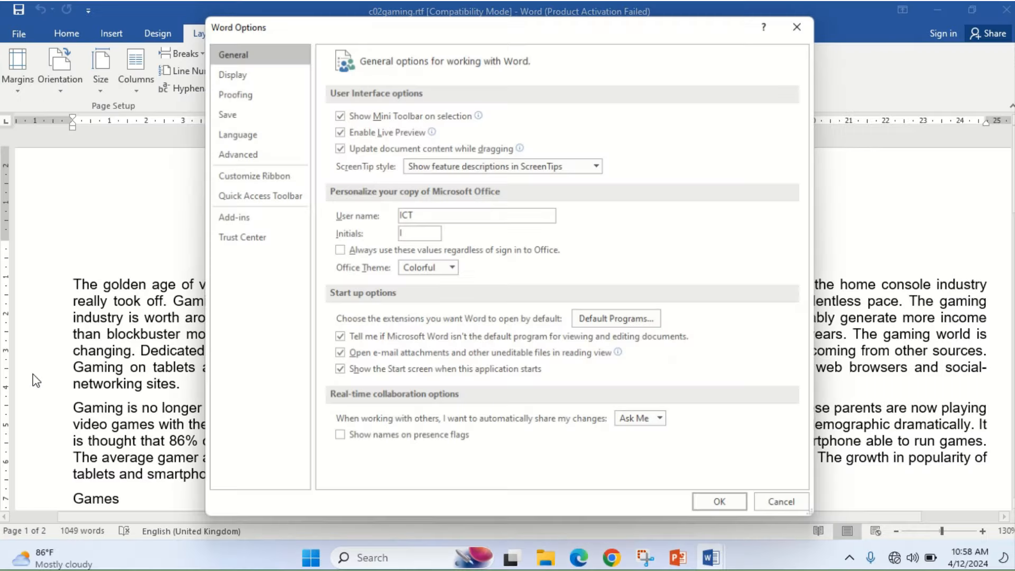
{"action": "left_click", "coordinate": [233, 153]}
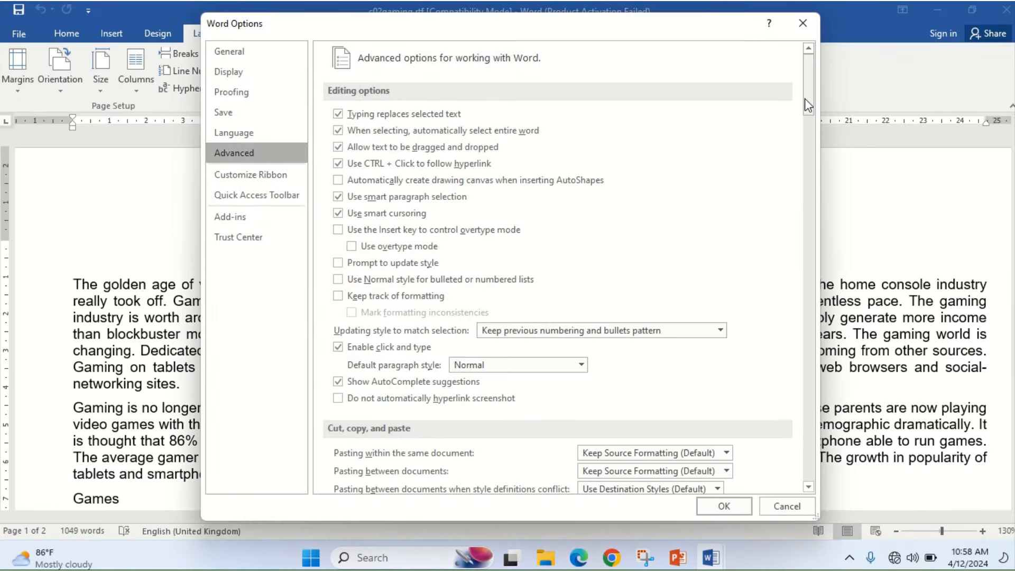
{"action": "left_click_drag", "start_coordinate": [804, 99], "coordinate": [828, 226]}
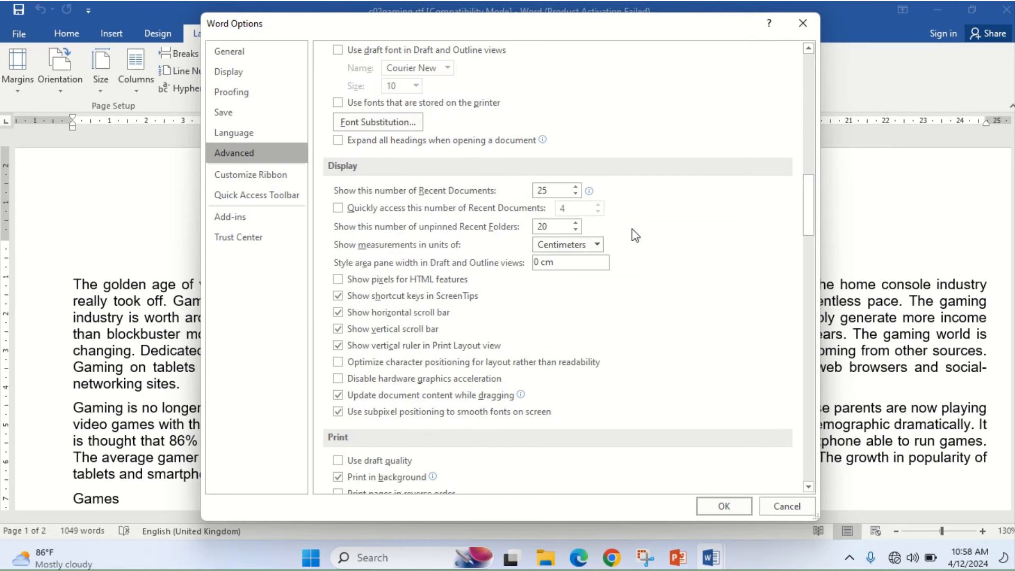
{"action": "left_click", "coordinate": [592, 247]}
{"action": "left_click", "coordinate": [575, 258]}
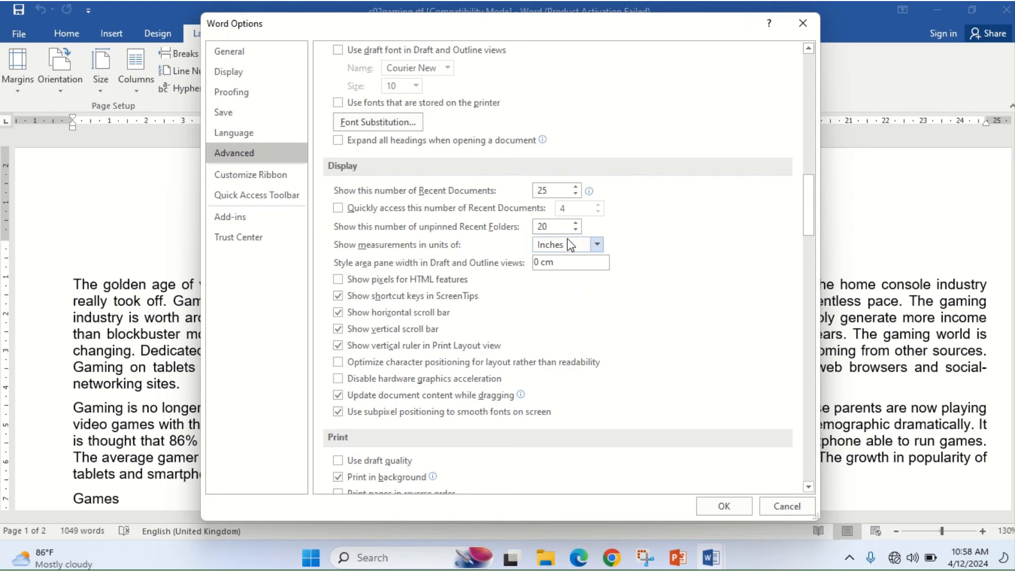
{"action": "left_click", "coordinate": [589, 244]}
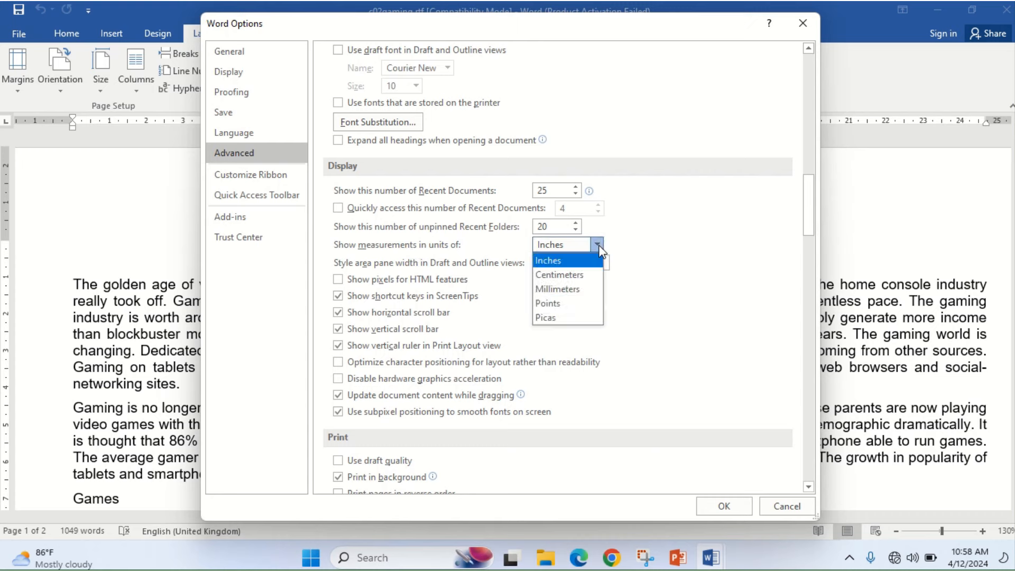
{"action": "left_click", "coordinate": [575, 271]}
{"action": "left_click", "coordinate": [715, 508]}
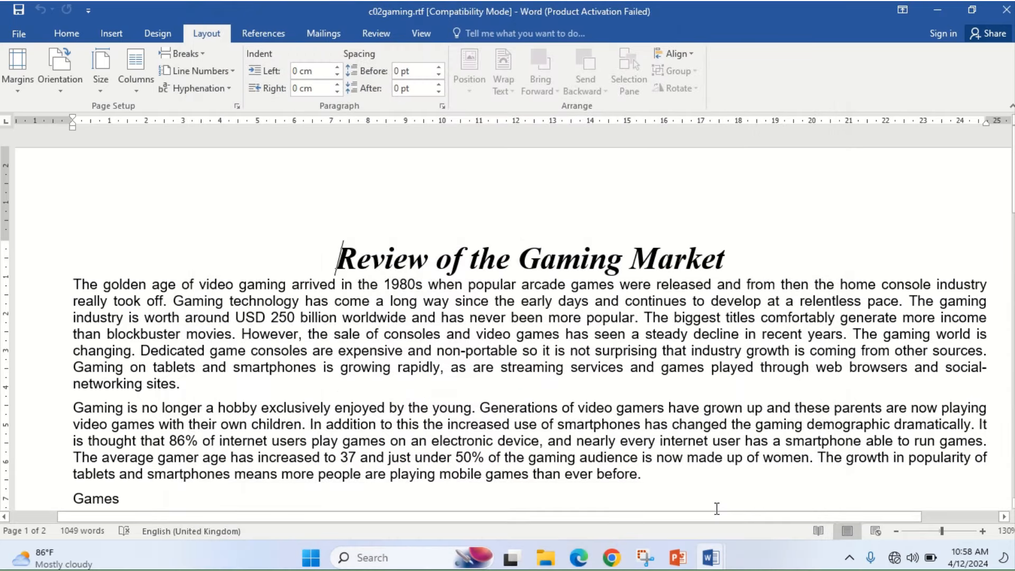
{"action": "left_click", "coordinate": [16, 86]}
- Confirm Page Setup shows 2.5 cm margins and A4 landscape paper against the PDF, leaving it unchanged
{"action": "left_click", "coordinate": [46, 403]}
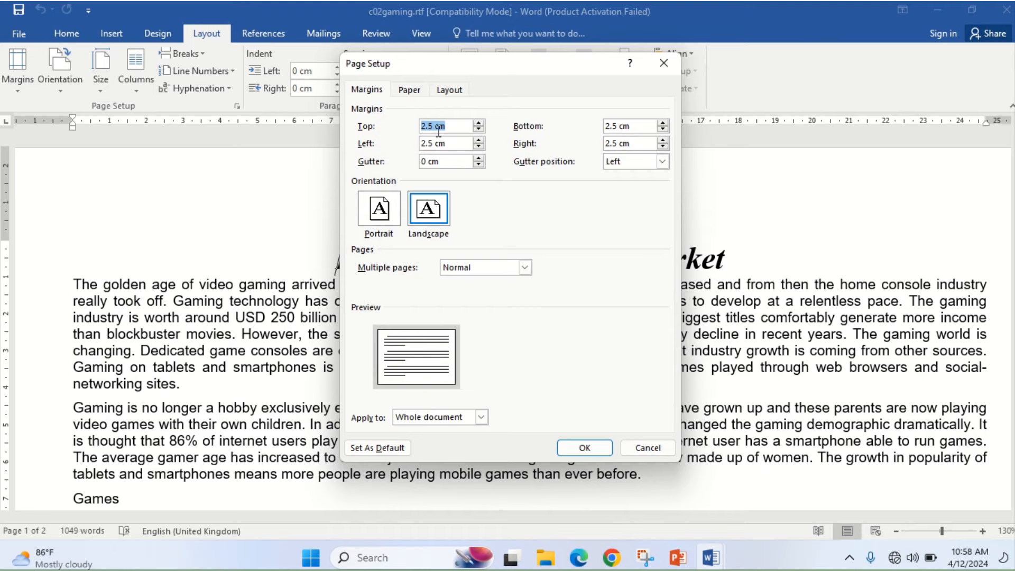
{"action": "left_click", "coordinate": [581, 559]}
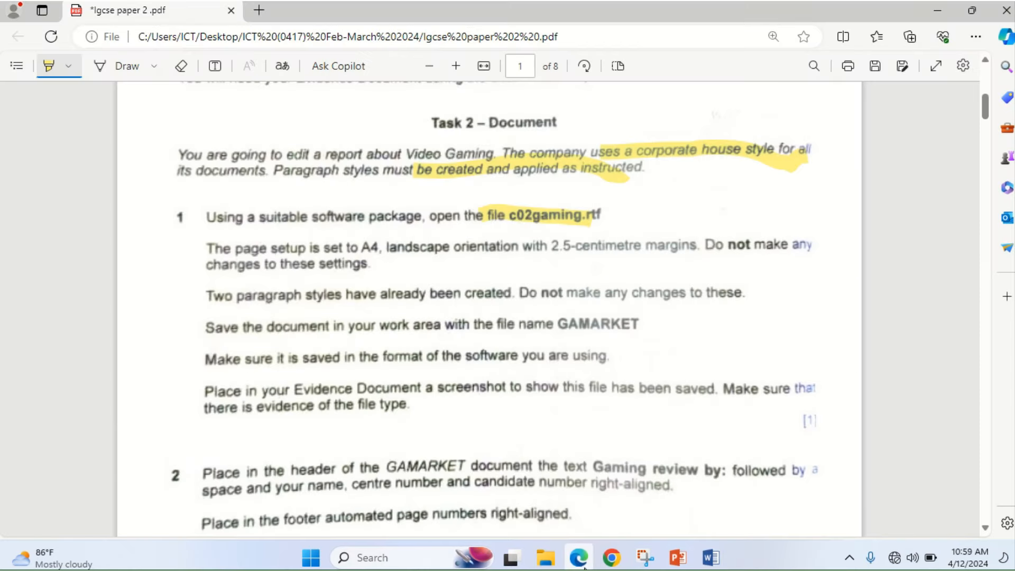
{"action": "left_click", "coordinate": [581, 559]}
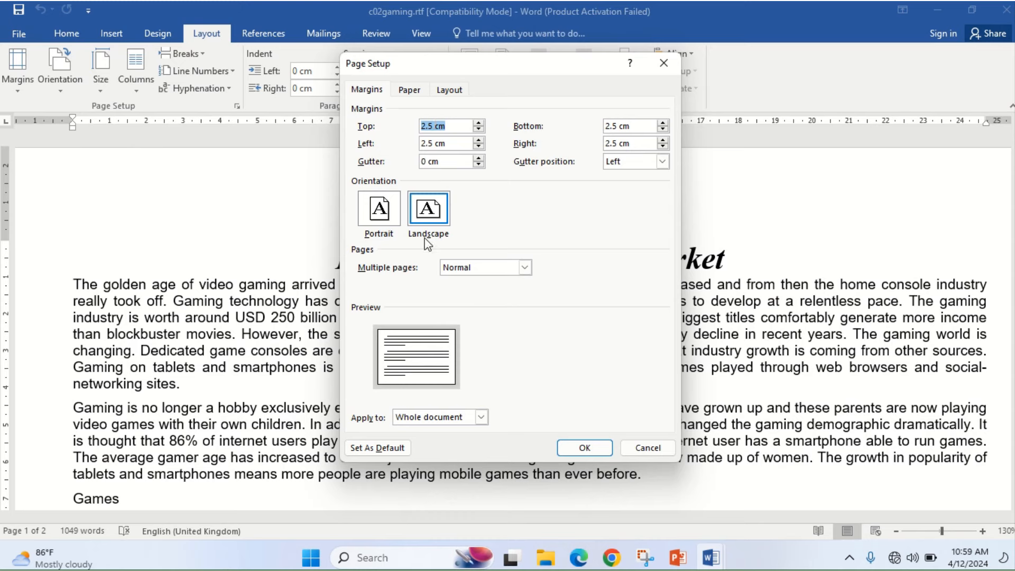
{"action": "left_click", "coordinate": [410, 90]}
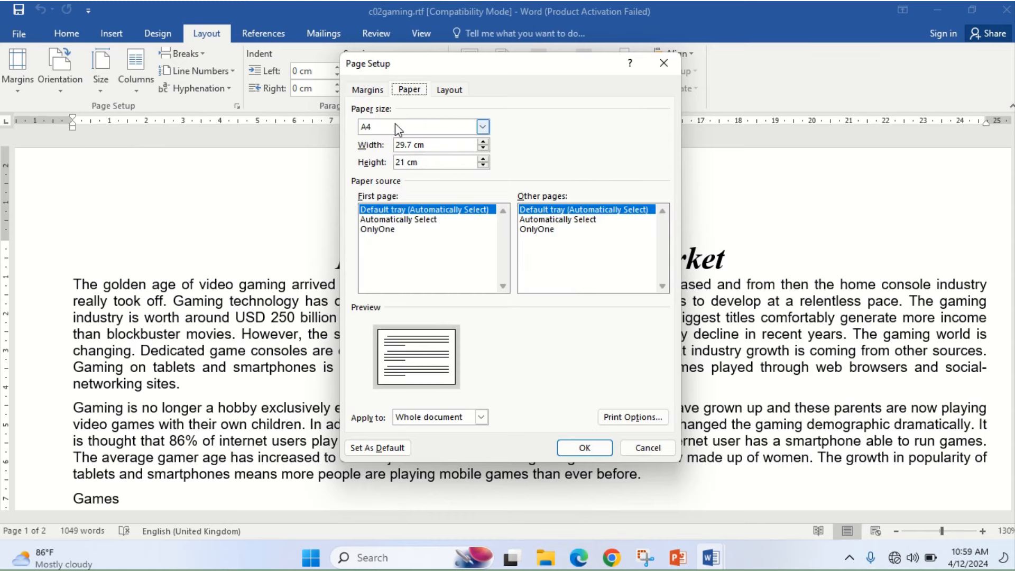
{"action": "left_click", "coordinate": [584, 449]}
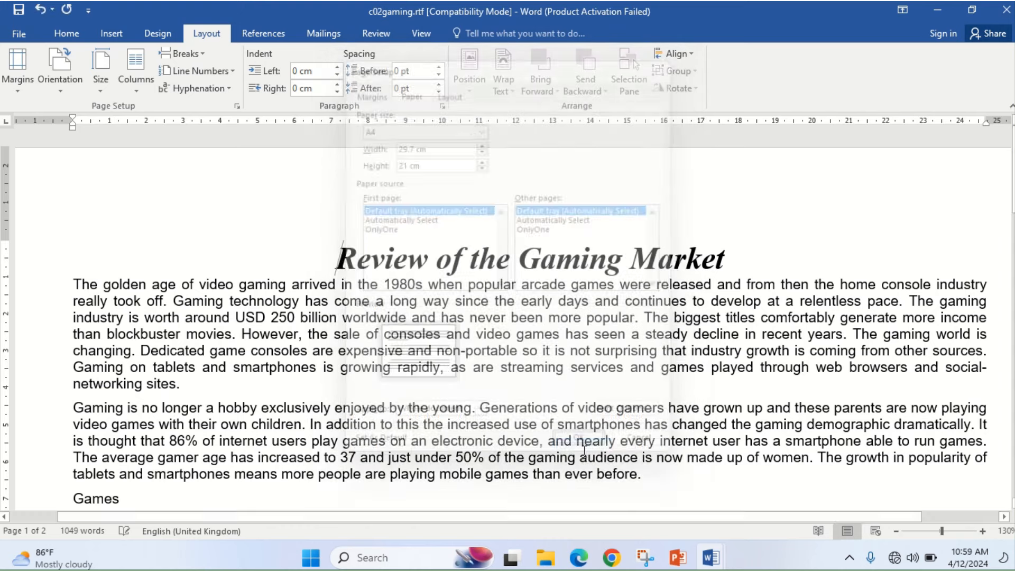
{"action": "left_click", "coordinate": [580, 559]}
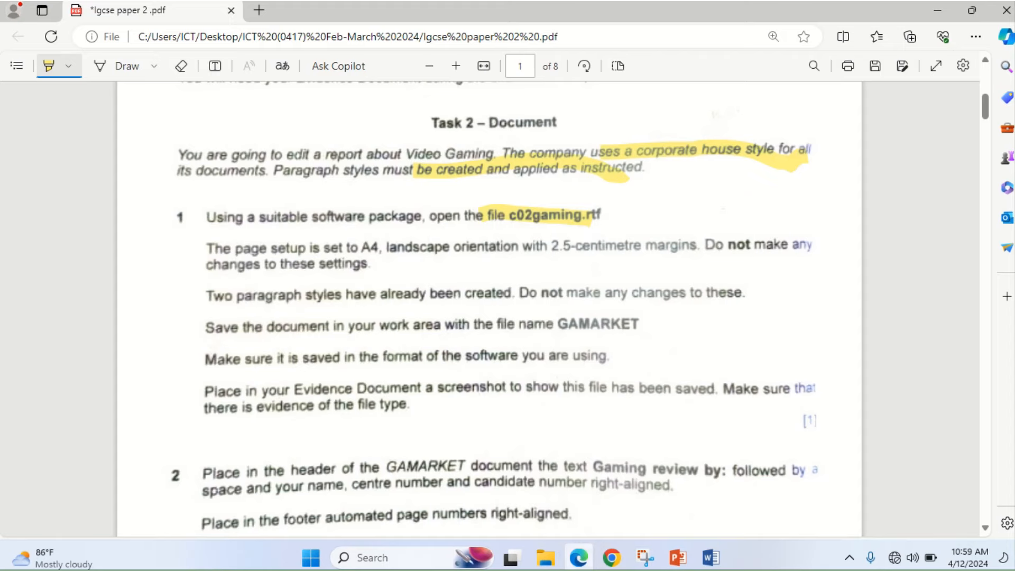
{"action": "left_click", "coordinate": [579, 558]}
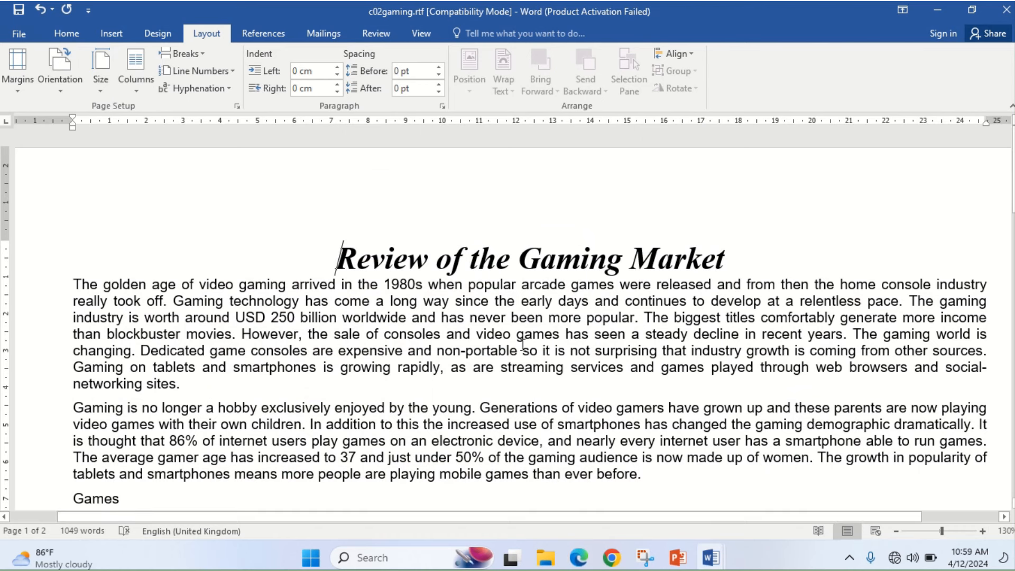
- Check the Styles pane lists GA-body and GA-title, then compare with the task paper
{"action": "left_click", "coordinate": [80, 29]}
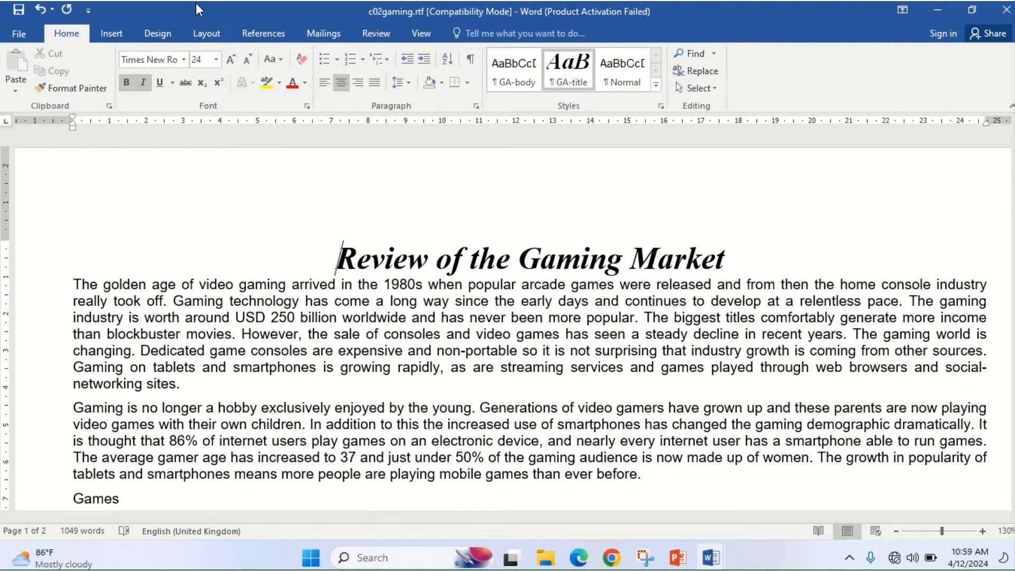
{"action": "left_click", "coordinate": [661, 106]}
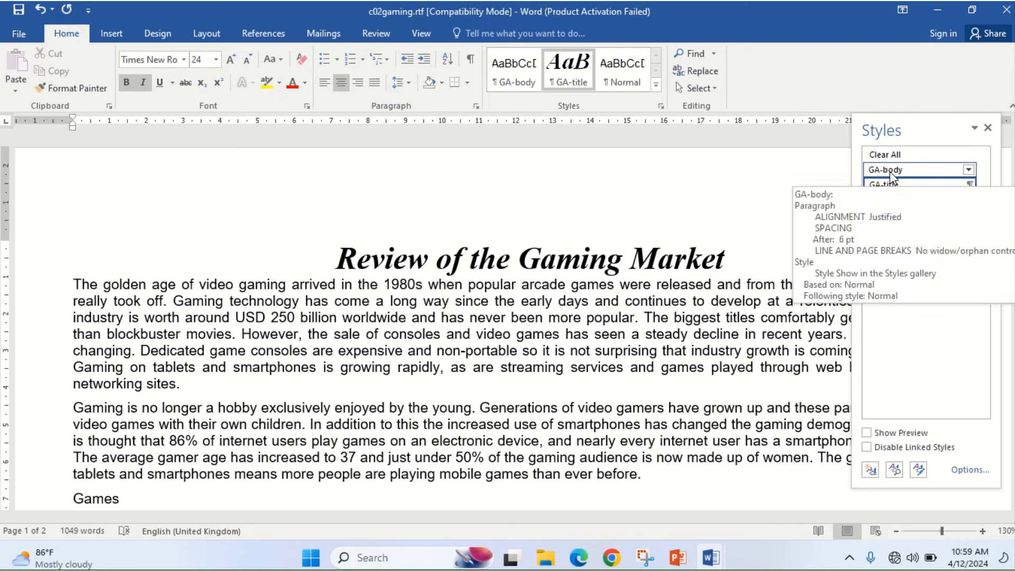
{"action": "left_click", "coordinate": [987, 128]}
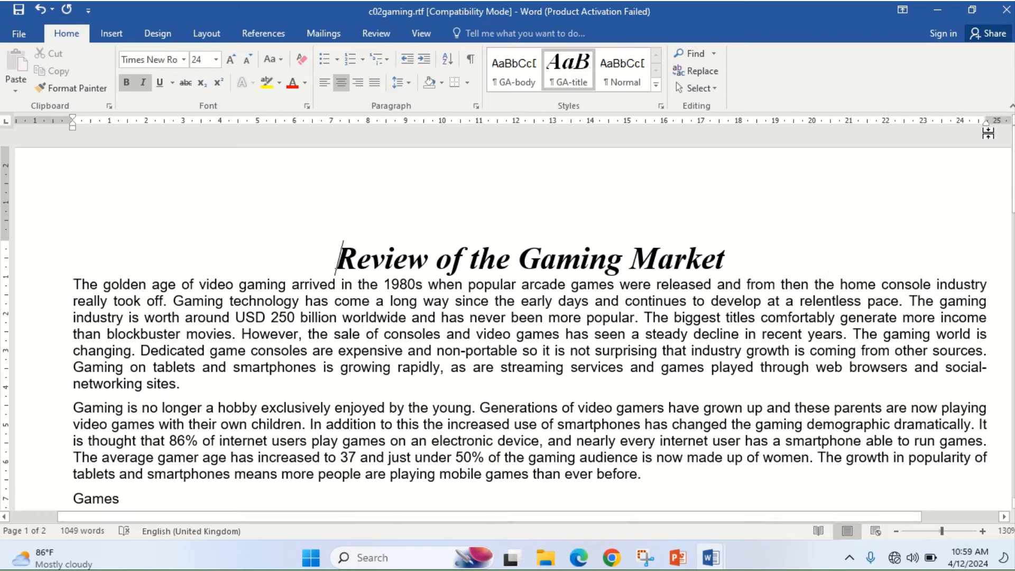
{"action": "left_click", "coordinate": [578, 559]}
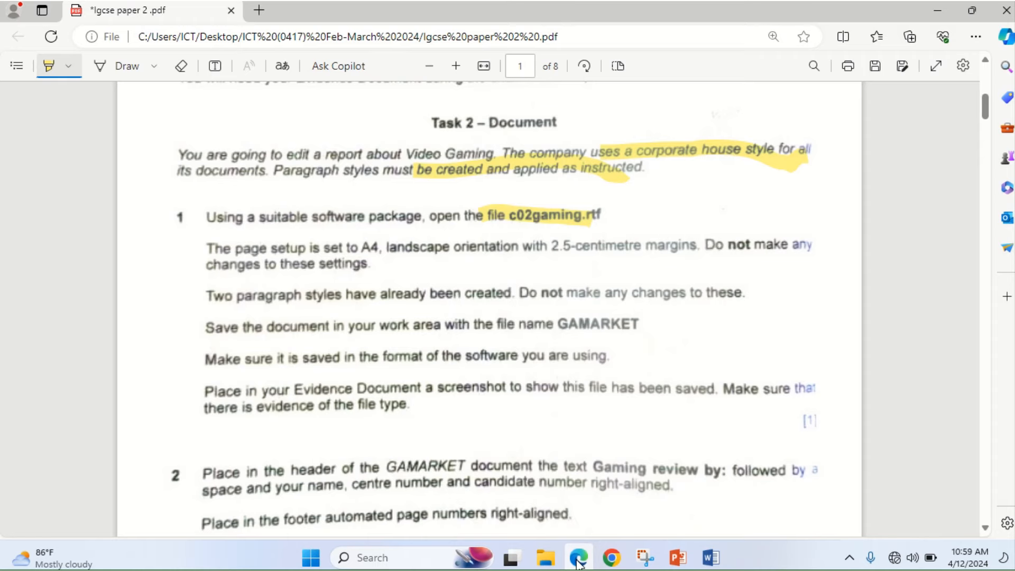
{"action": "left_click", "coordinate": [579, 560]}
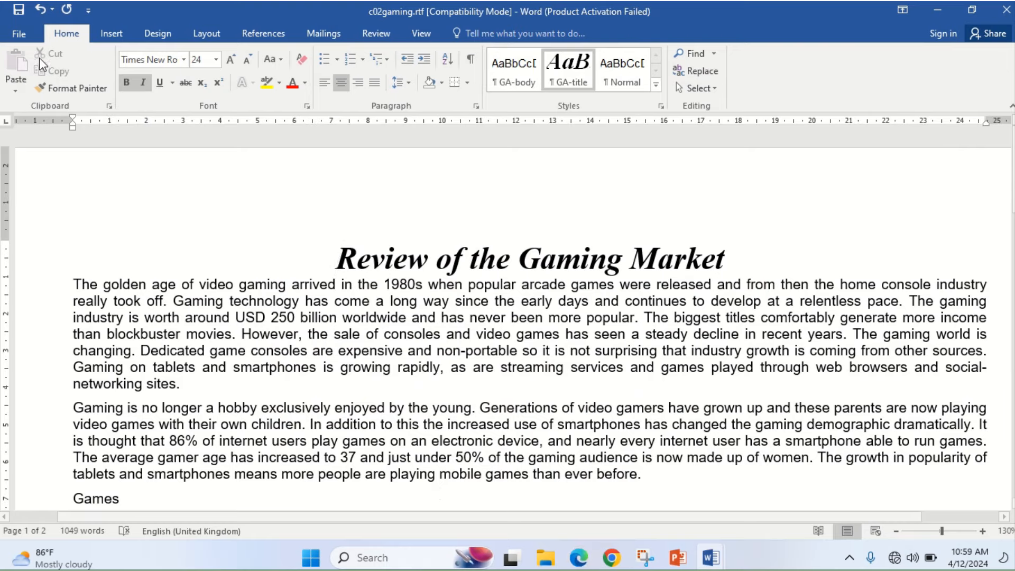
{"action": "left_click", "coordinate": [20, 35]}
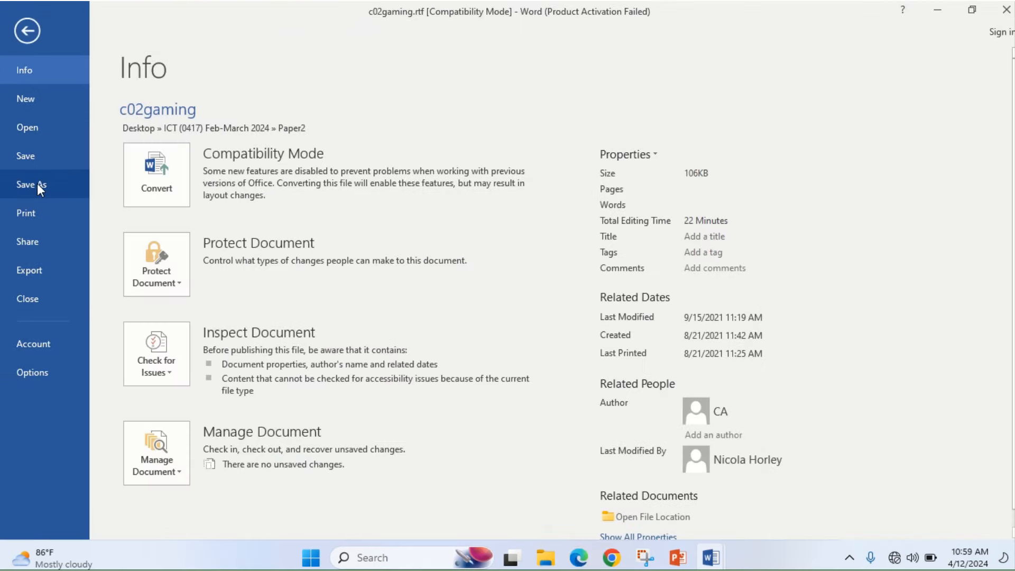
- Save the report as GAMARKET in Word Document (*.docx) format in Paper2, accepting the upgrade
{"action": "left_click", "coordinate": [37, 182]}
{"action": "left_click", "coordinate": [479, 149]}
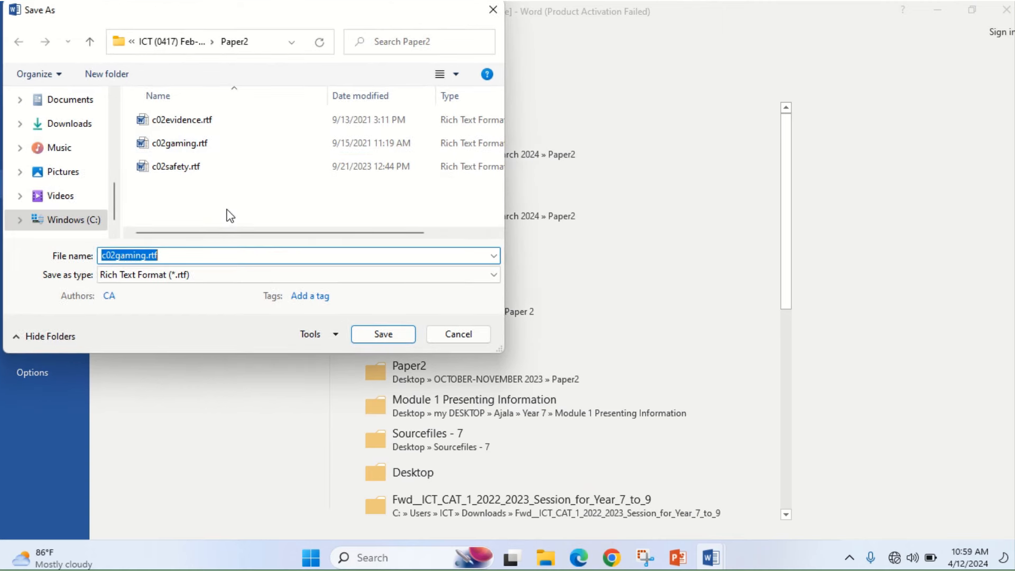
{"action": "type", "text": "GAMARKET"}
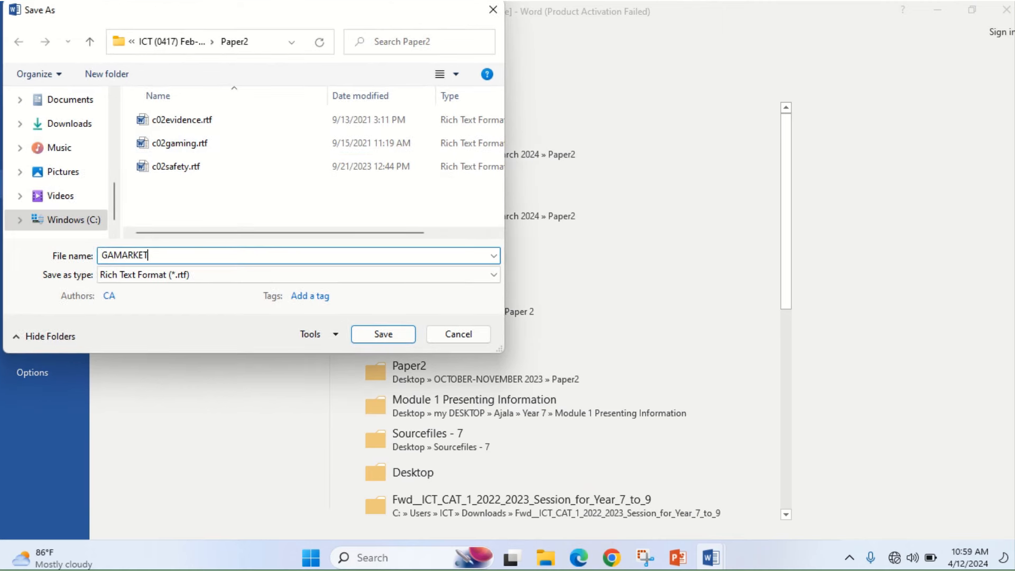
{"action": "left_click", "coordinate": [185, 272]}
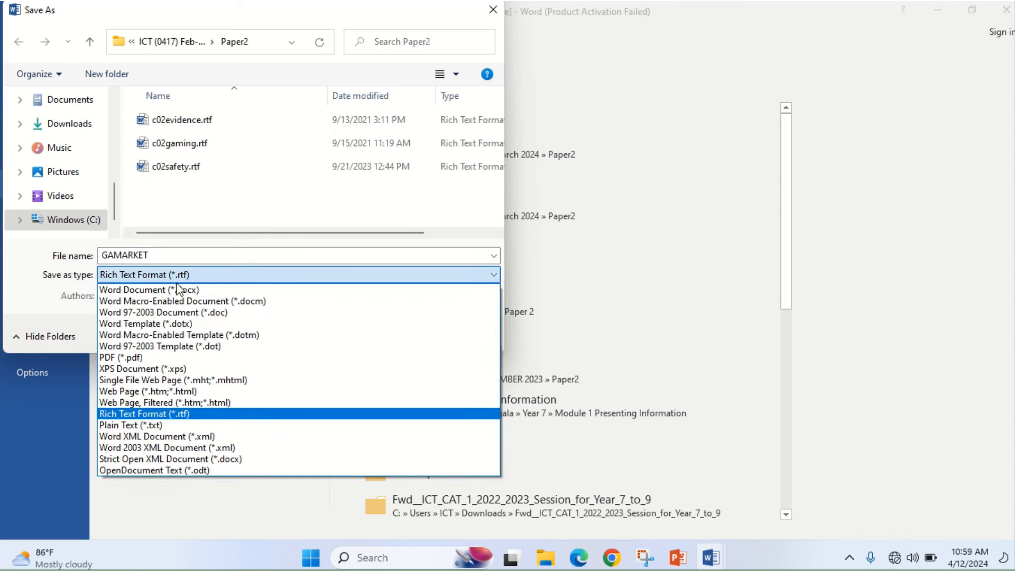
{"action": "left_click", "coordinate": [176, 289]}
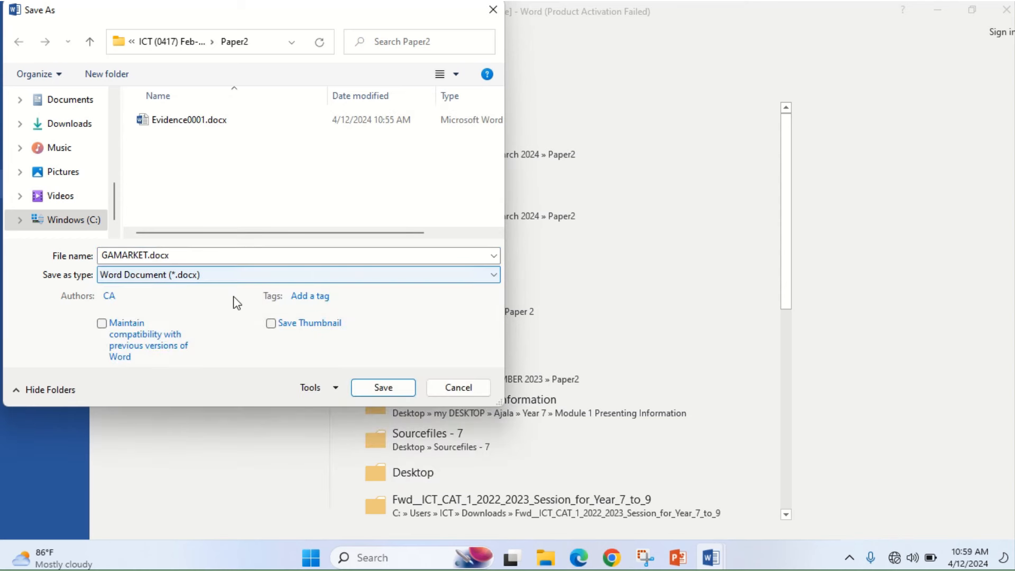
{"action": "left_click", "coordinate": [383, 387]}
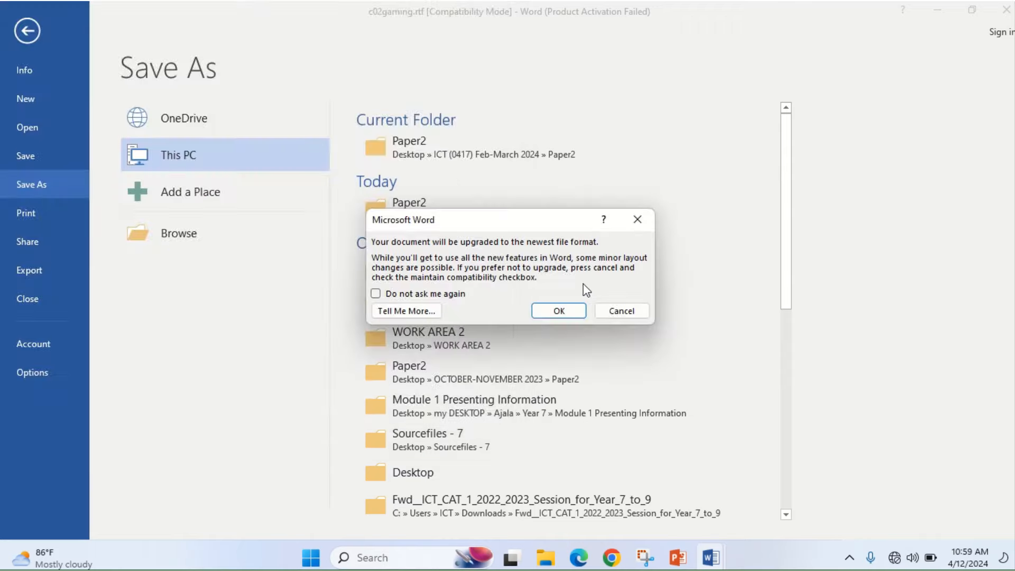
{"action": "left_click", "coordinate": [569, 312]}
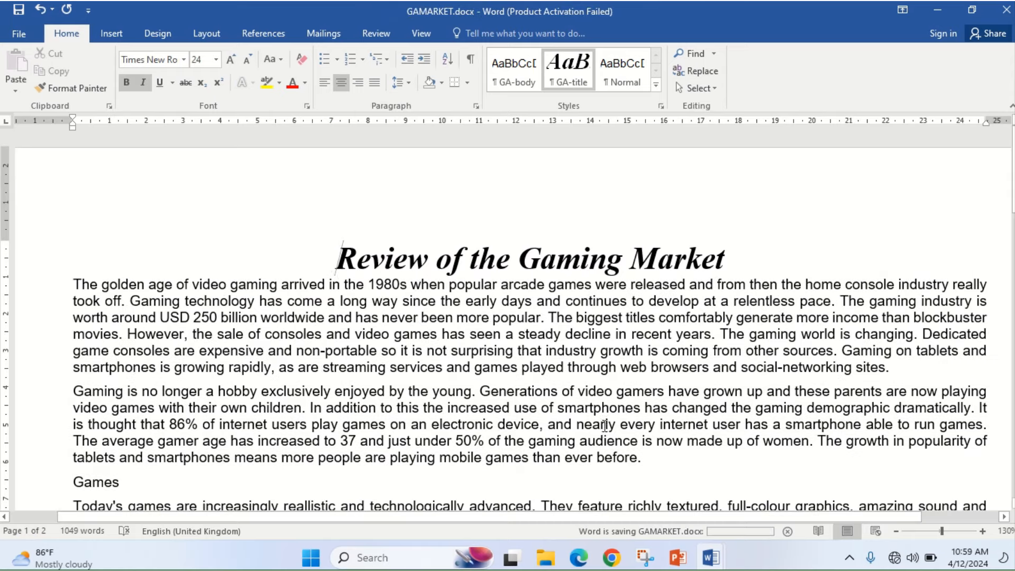
- Highlight item 1's paragraph styles, save document, save format and evidence file-type instructions
{"action": "left_click", "coordinate": [579, 558]}
{"action": "left_click", "coordinate": [578, 558]}
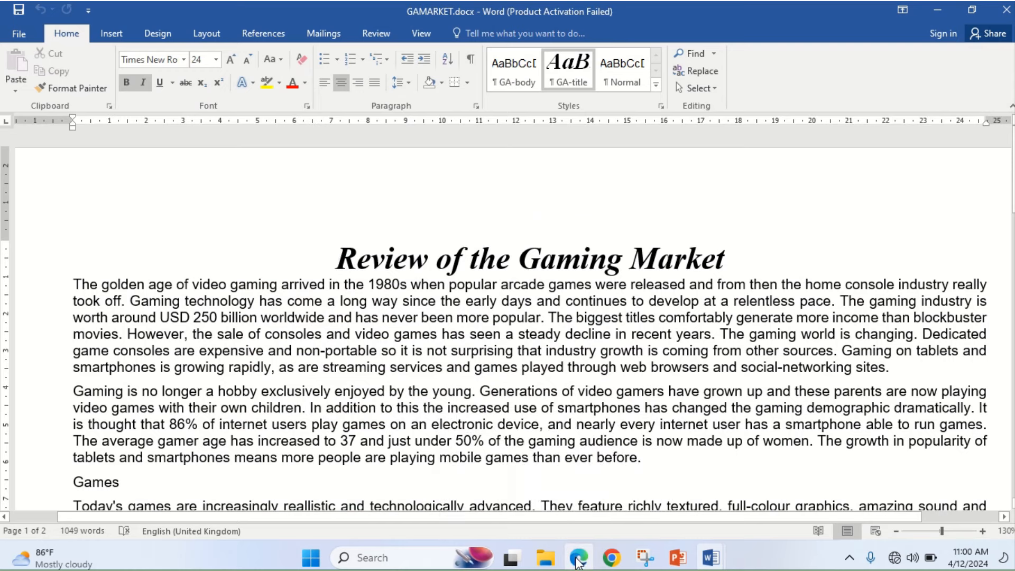
{"action": "left_click", "coordinate": [579, 559]}
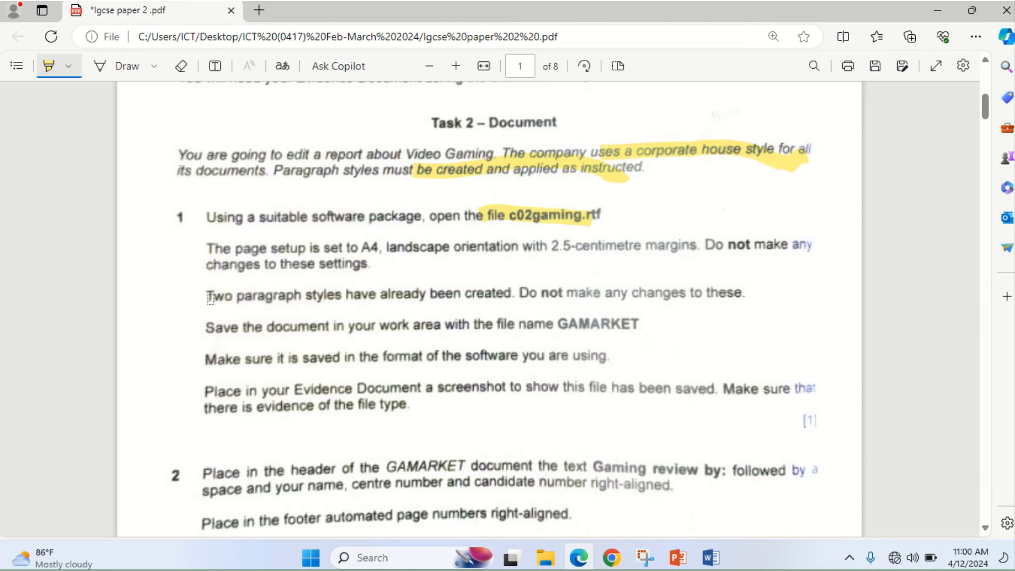
{"action": "left_click_drag", "start_coordinate": [207, 295], "coordinate": [342, 302]}
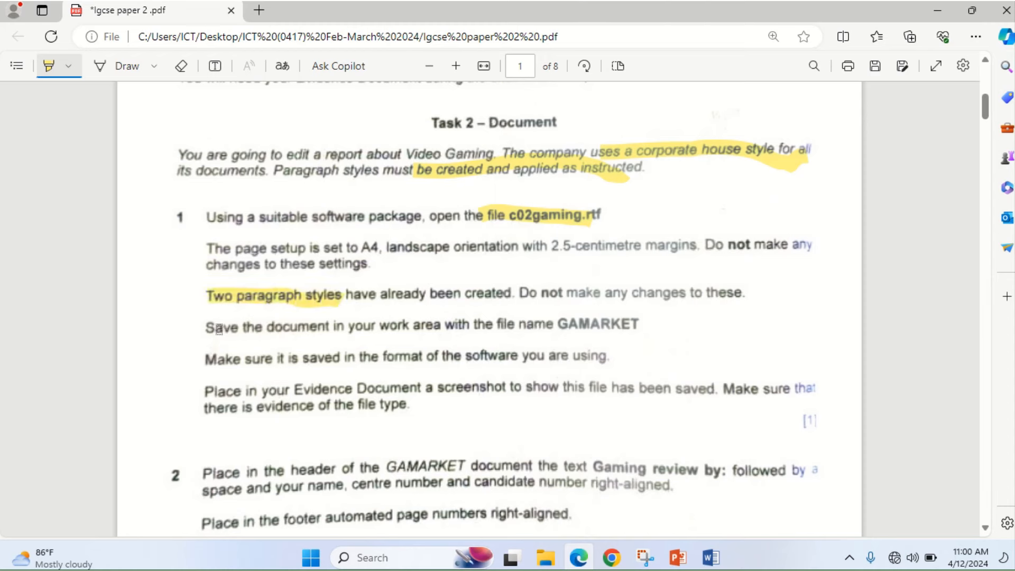
{"action": "left_click_drag", "start_coordinate": [218, 328], "coordinate": [320, 324]}
{"action": "left_click_drag", "start_coordinate": [207, 360], "coordinate": [299, 360]}
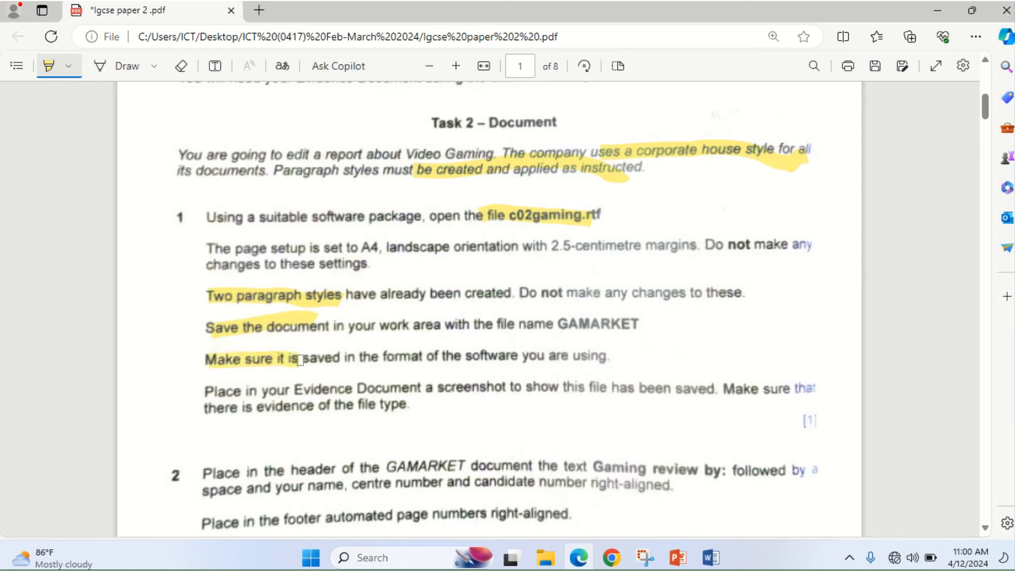
{"action": "left_click_drag", "start_coordinate": [207, 395], "coordinate": [428, 404]}
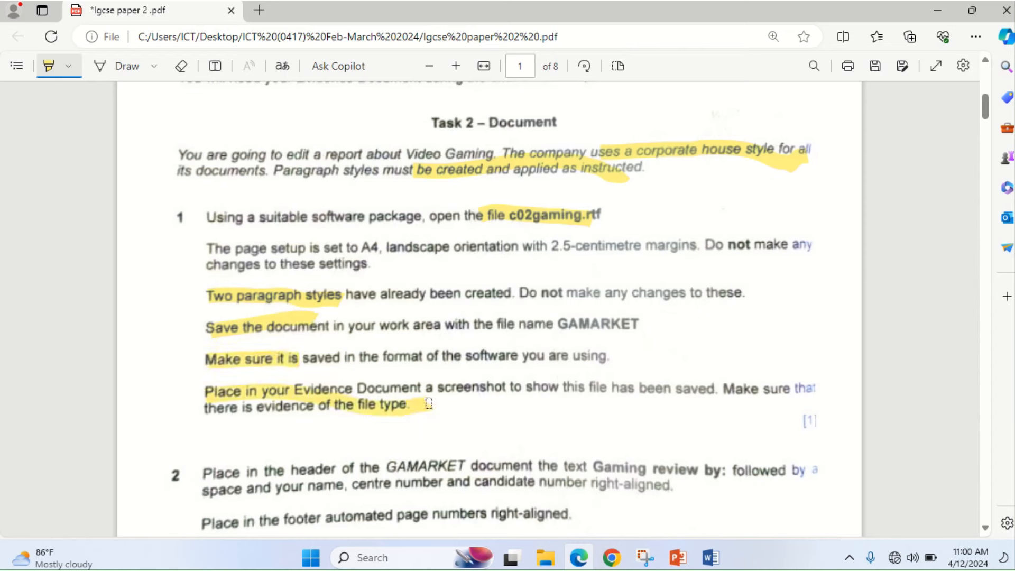
- Maximise the Paper2 folder, select GAMARKET.docx and fit the Name, Date modified and Type columns
{"action": "left_click", "coordinate": [546, 557]}
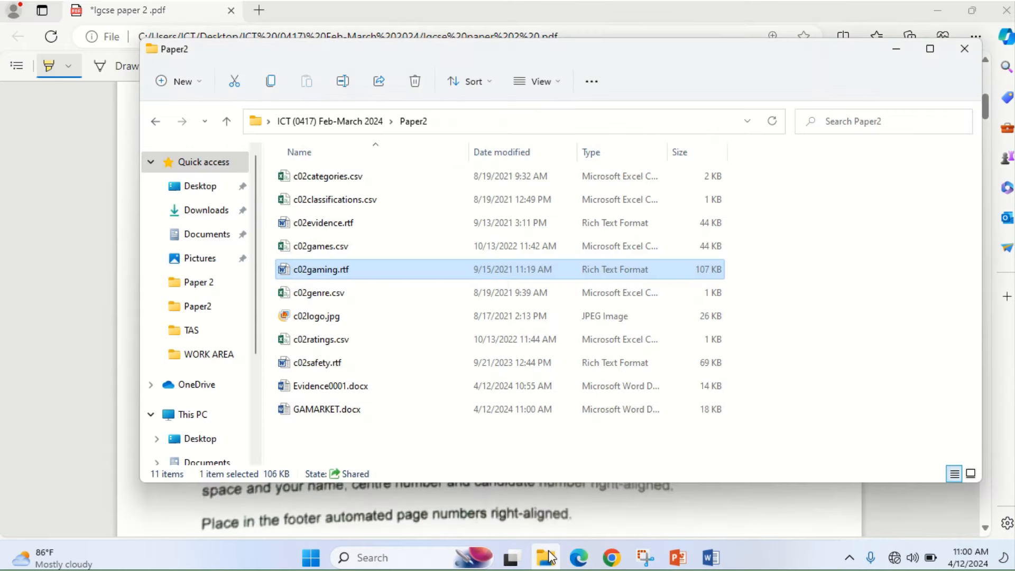
{"action": "left_click", "coordinate": [932, 50]}
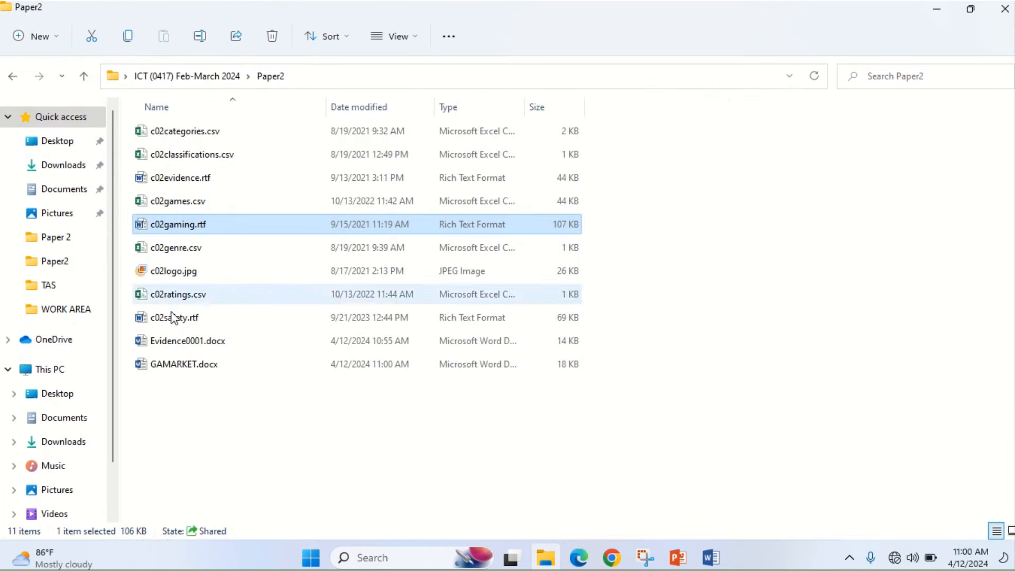
{"action": "left_click", "coordinate": [173, 363]}
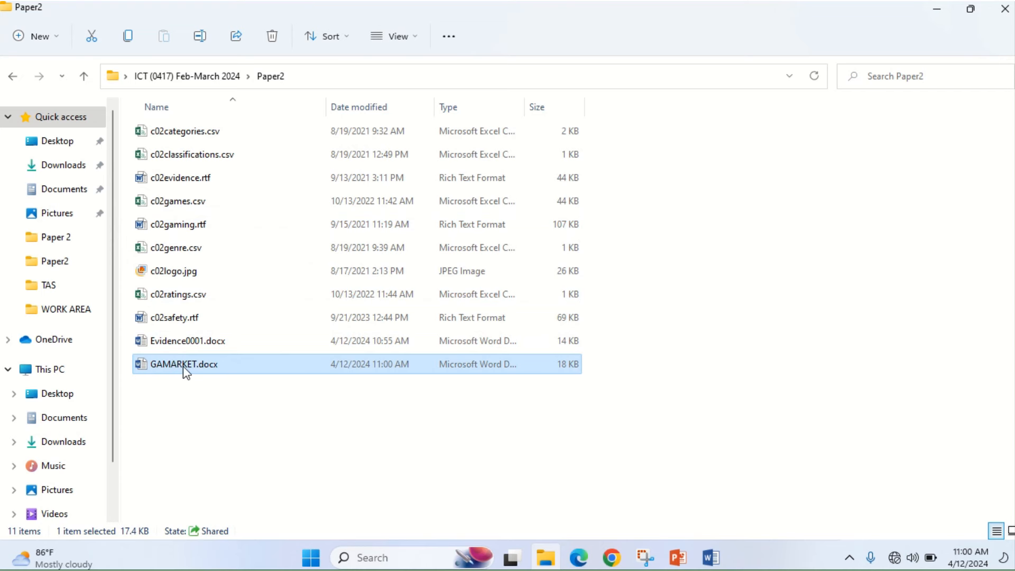
{"action": "double_click", "coordinate": [328, 106]}
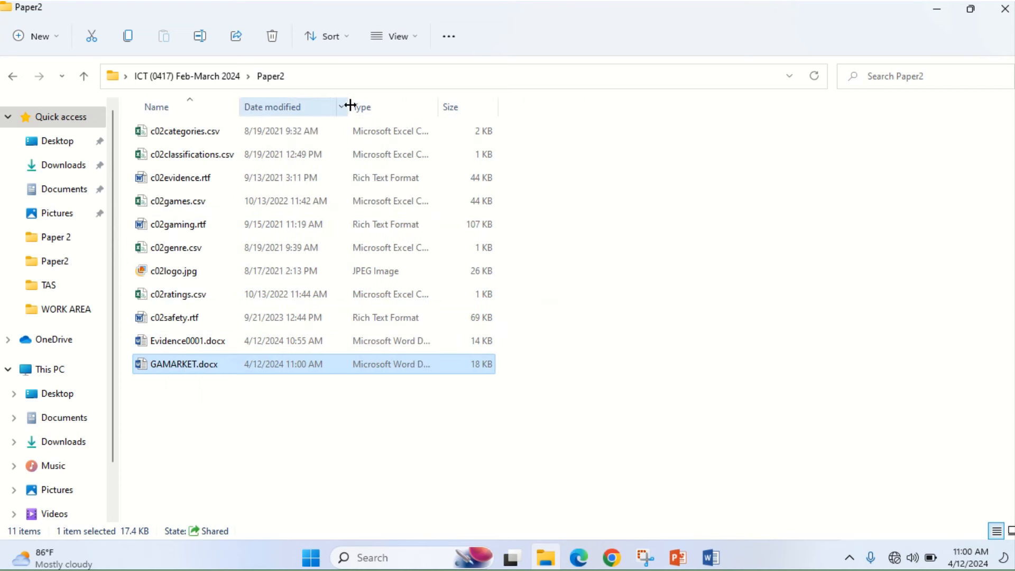
{"action": "double_click", "coordinate": [347, 106]}
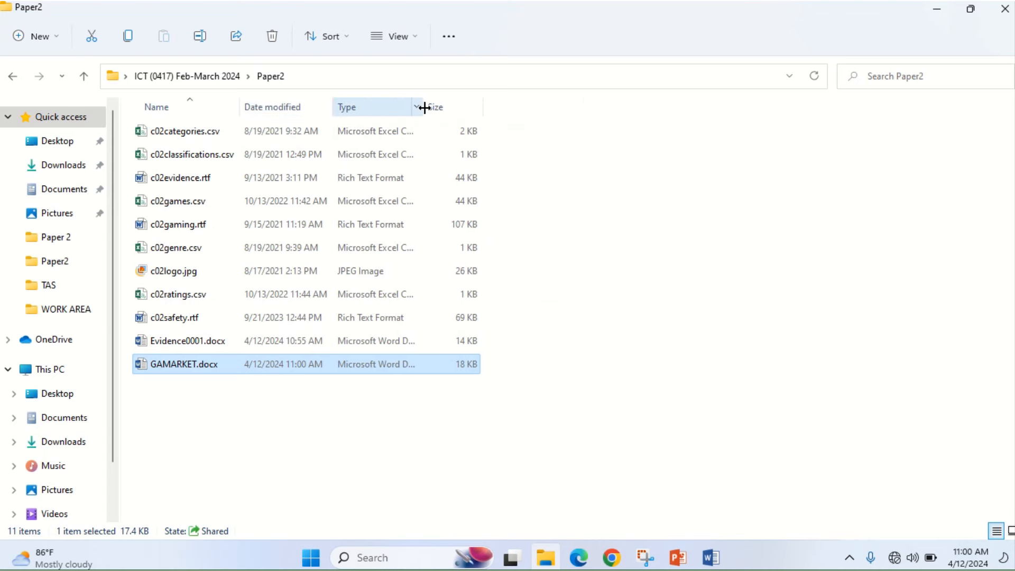
{"action": "double_click", "coordinate": [425, 107]}
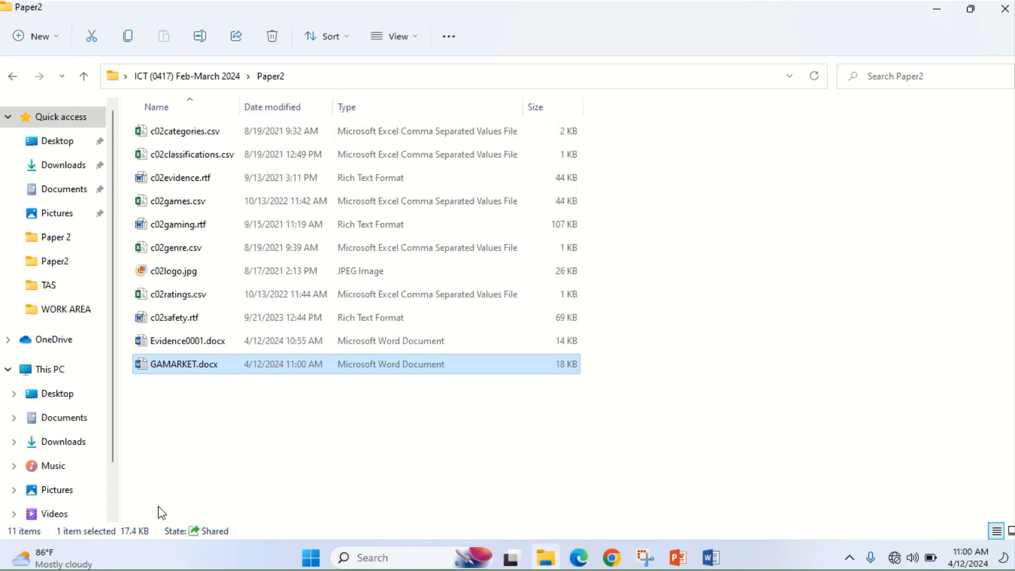
- Snip the GAMARKET.docx file row and place the cursor under Step 1 evidence in Evidence0001
{"action": "key", "text": "super+shift+s"}
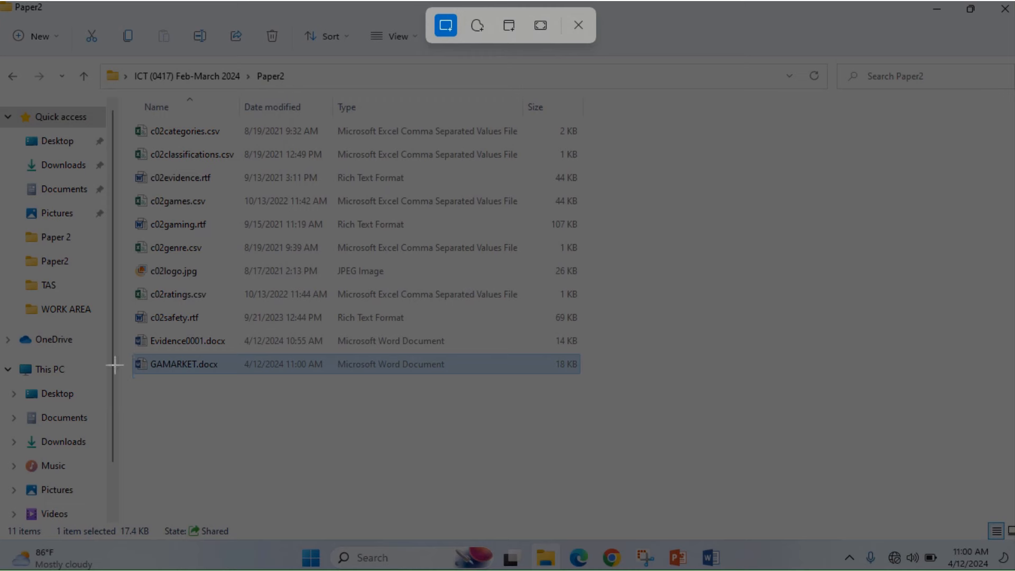
{"action": "left_click_drag", "start_coordinate": [124, 351], "coordinate": [580, 378]}
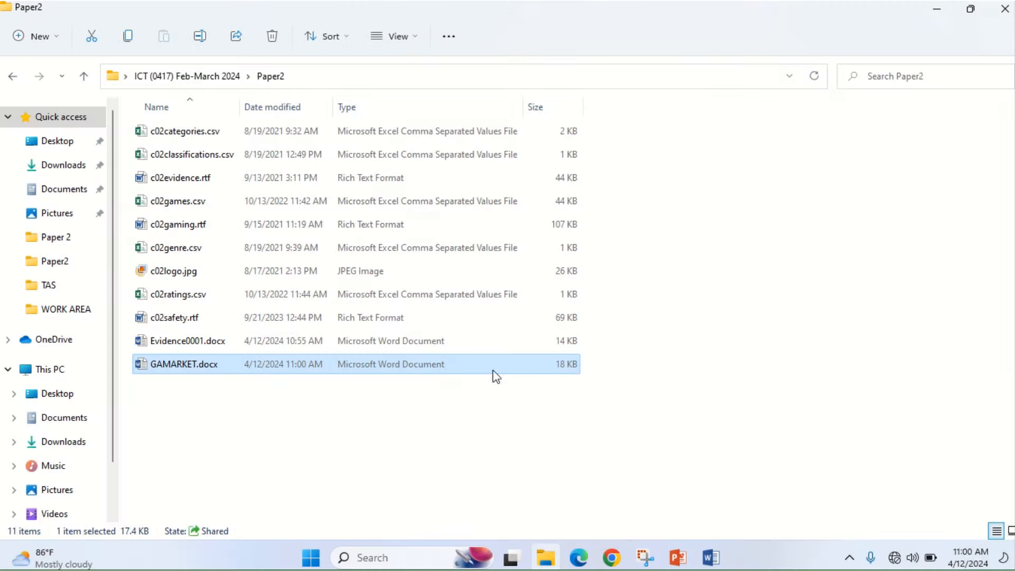
{"action": "mouse_move", "coordinate": [708, 549]}
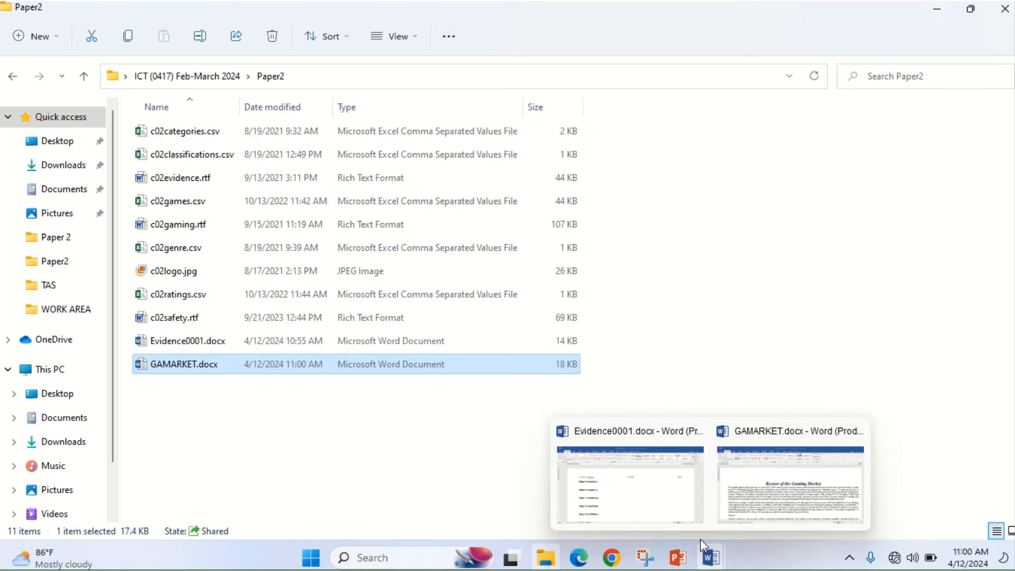
{"action": "left_click", "coordinate": [630, 481]}
{"action": "left_click", "coordinate": [201, 275]}
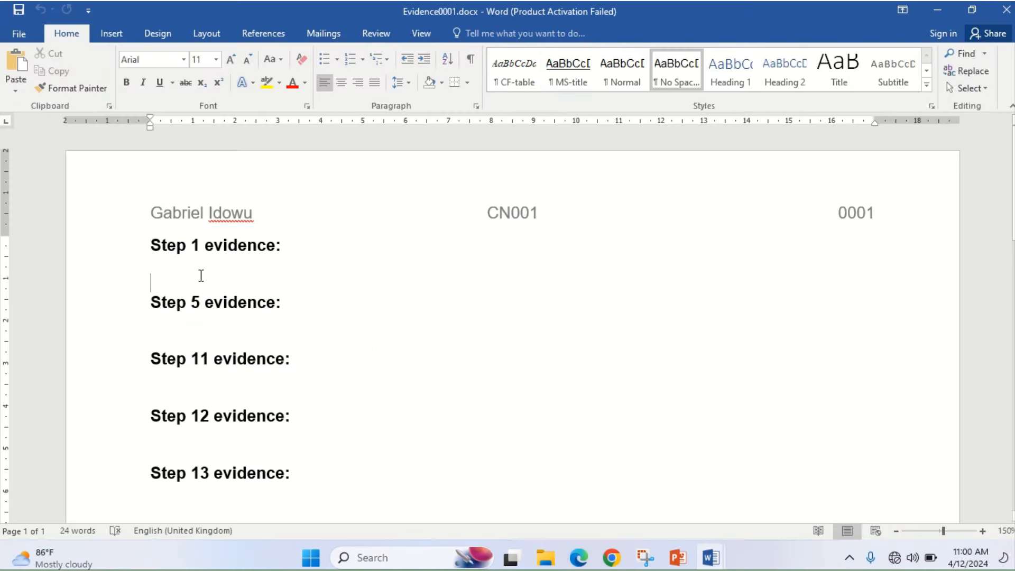
- Paste the file screenshot under Step 1 evidence and highlight the 'Gaming review by:' instruction in the exam paper
{"action": "left_click", "coordinate": [16, 62]}
{"action": "left_click", "coordinate": [579, 558]}
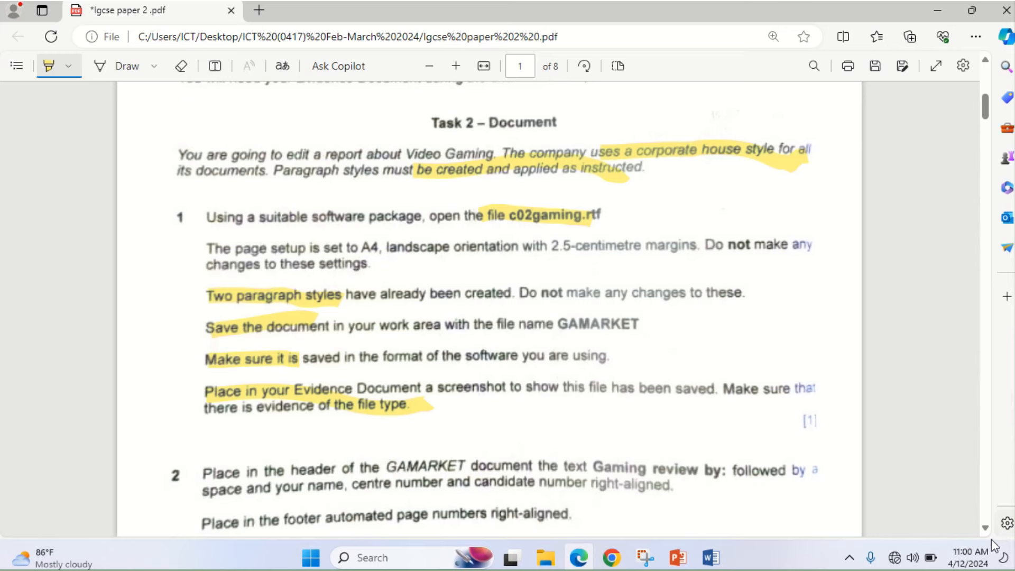
{"action": "scroll", "coordinate": [988, 530], "scroll_direction": "down", "scroll_amount": 2}
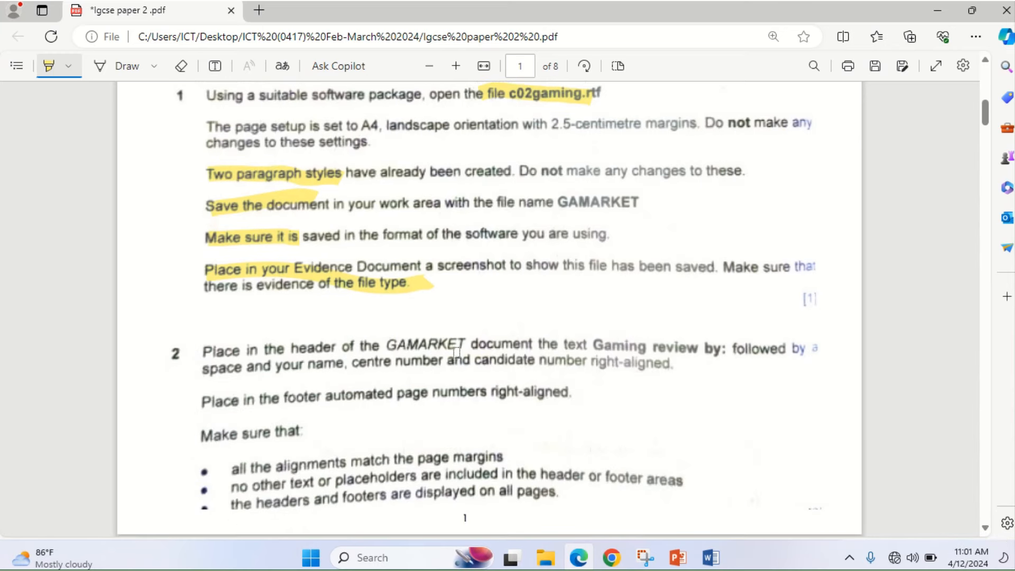
{"action": "left_click_drag", "start_coordinate": [505, 340], "coordinate": [731, 357]}
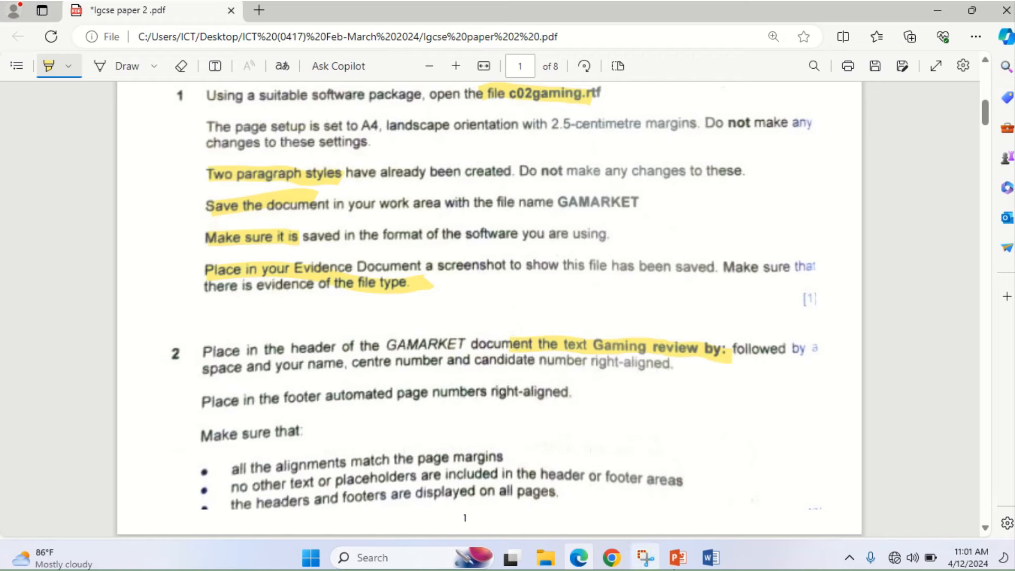
{"action": "mouse_move", "coordinate": [711, 556]}
{"action": "left_click", "coordinate": [775, 478]}
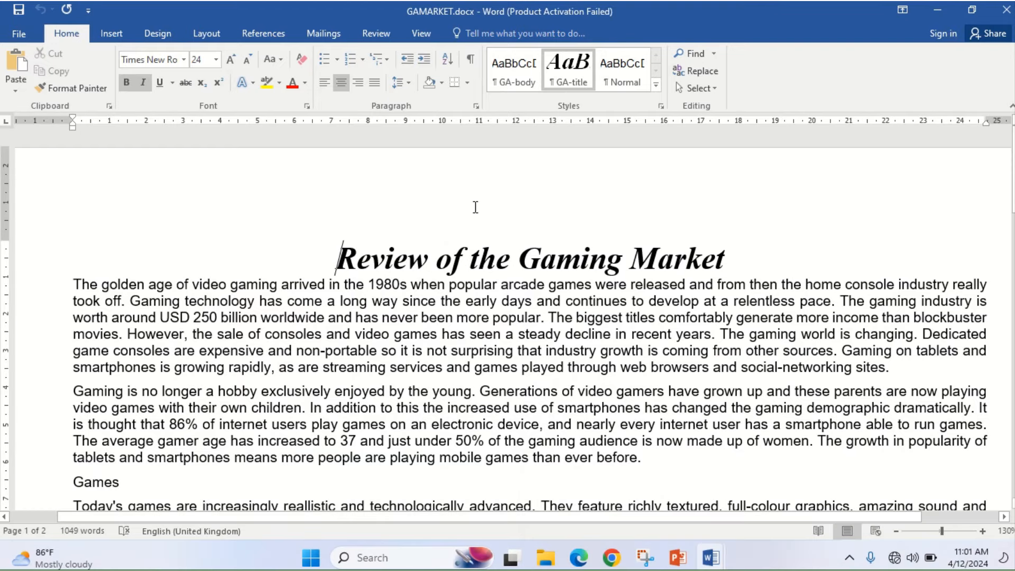
- Insert a Blank (Three Columns) header and select its right [Type here] placeholder
{"action": "left_click", "coordinate": [124, 40]}
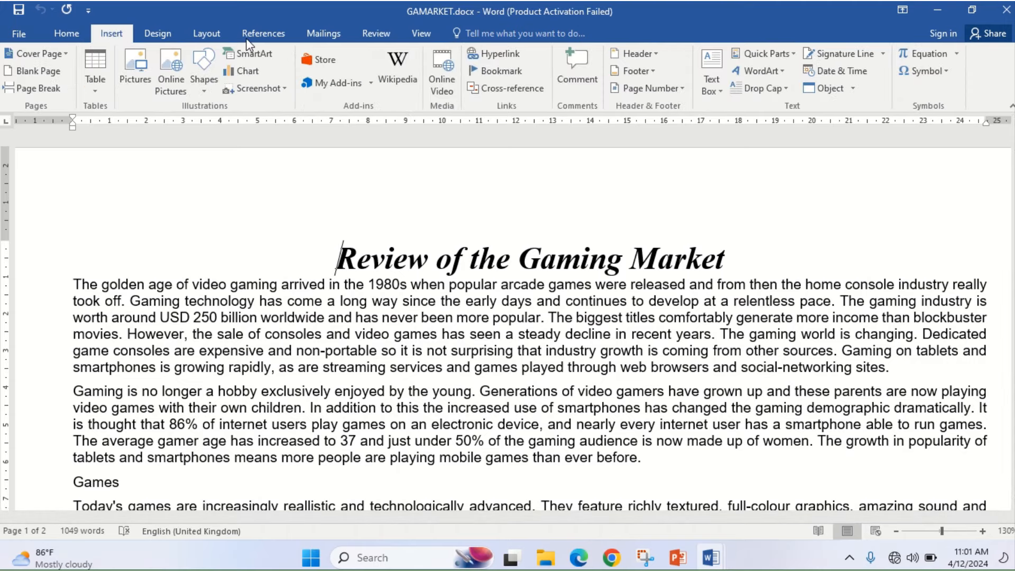
{"action": "left_click", "coordinate": [658, 51]}
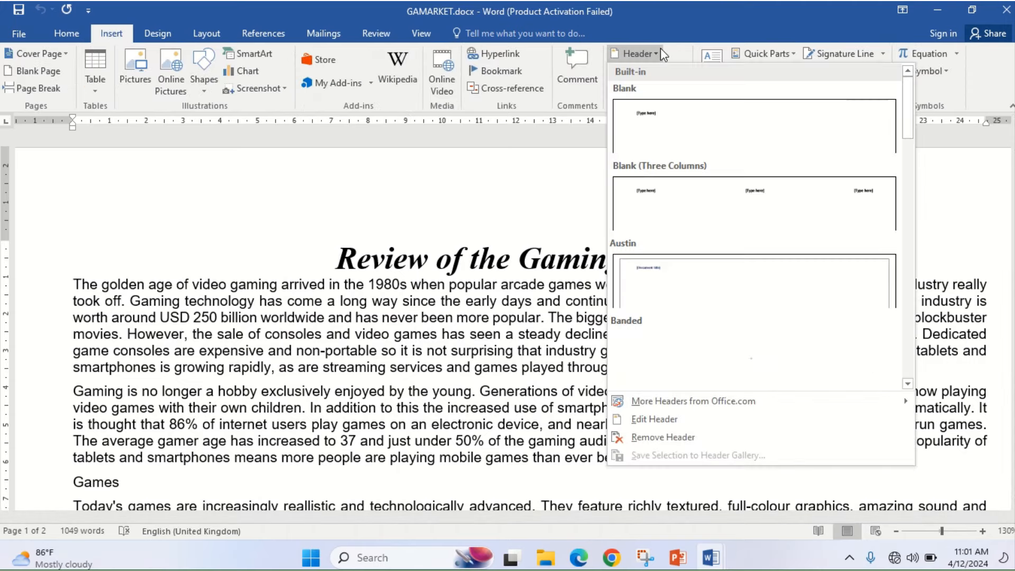
{"action": "left_click", "coordinate": [682, 222]}
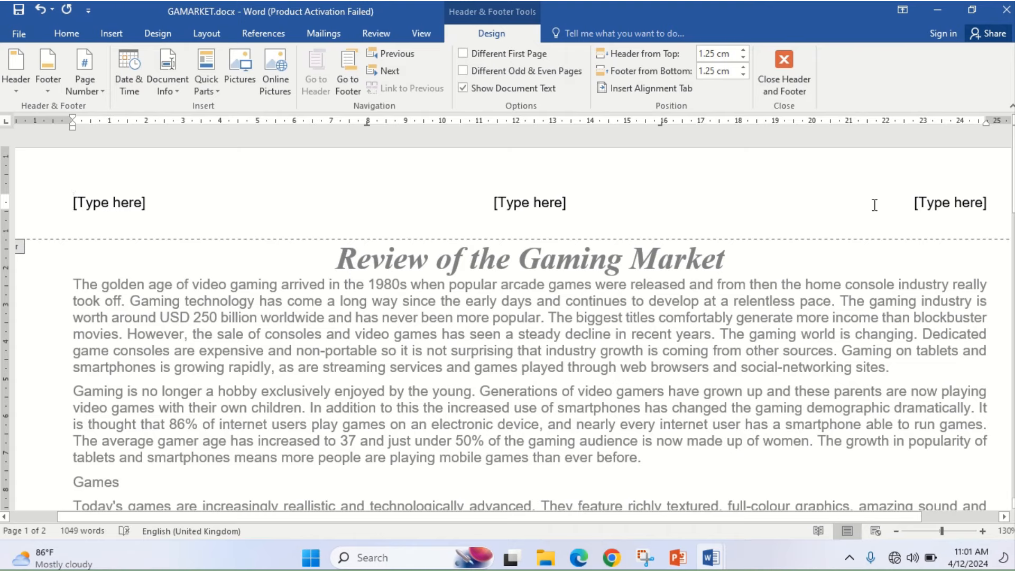
{"action": "left_click", "coordinate": [933, 208]}
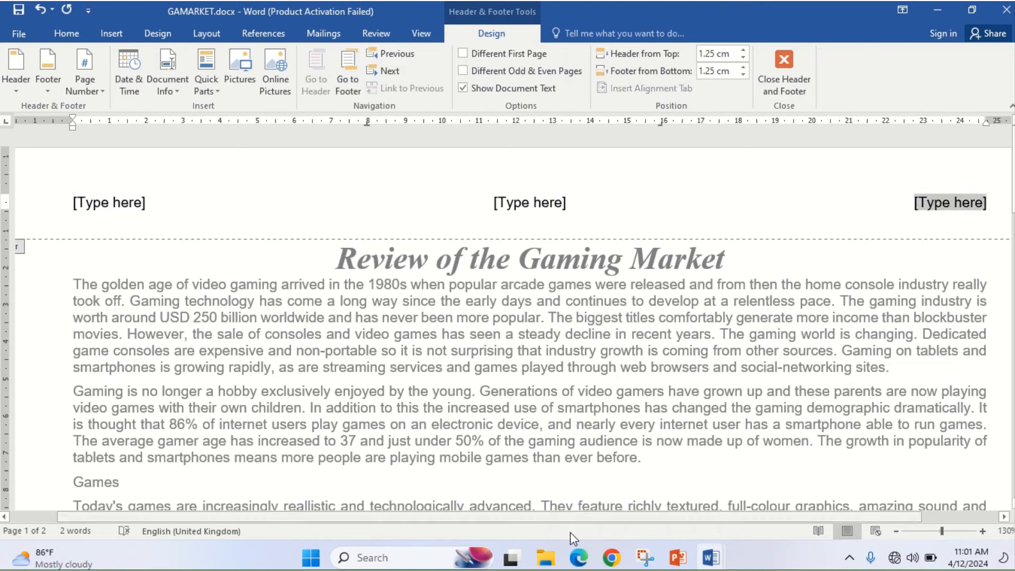
{"action": "left_click", "coordinate": [578, 558]}
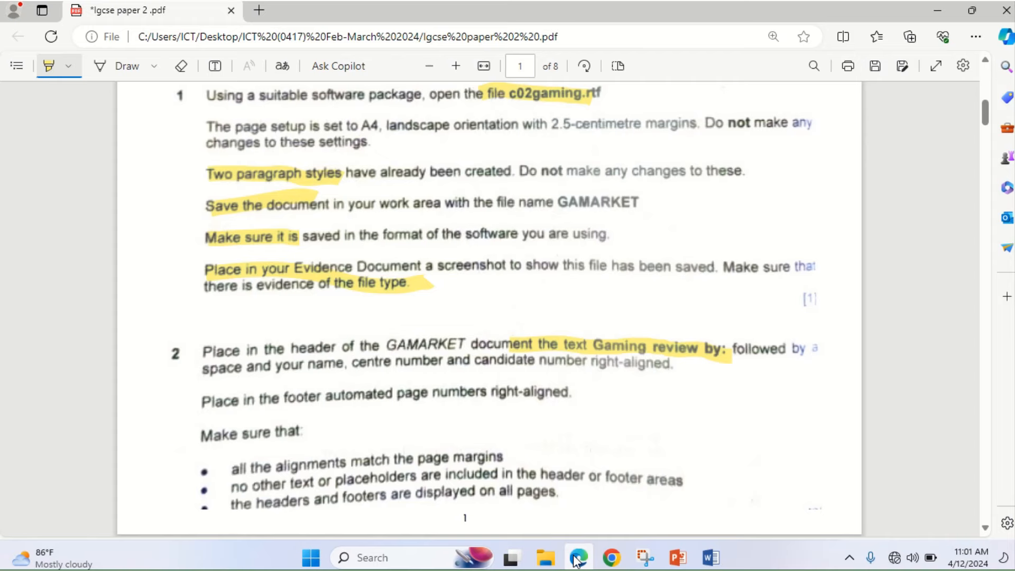
{"action": "left_click", "coordinate": [577, 559]}
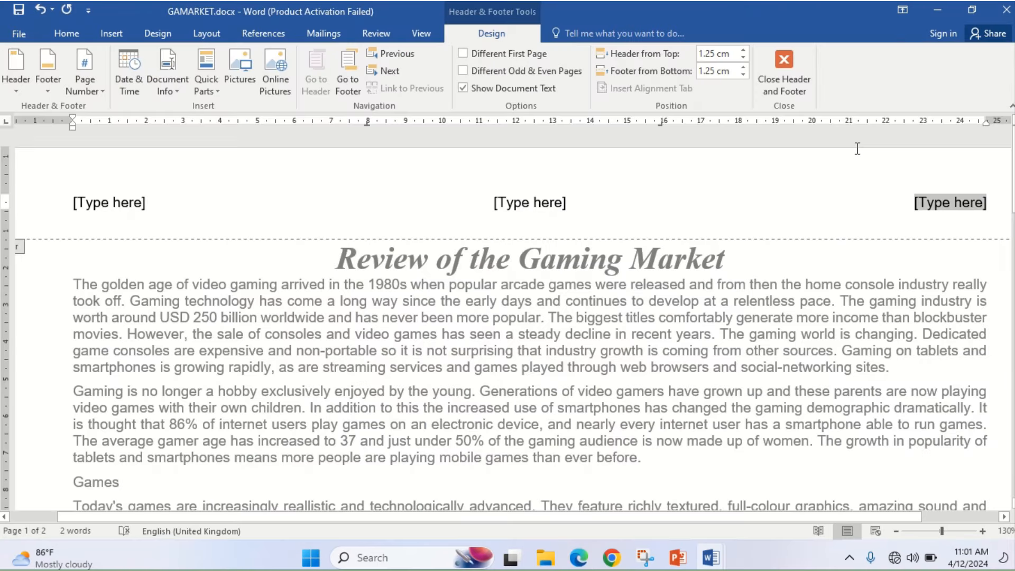
- Enter 'Gaming Review by:' followed by the candidate's name, centre number and candidate number in the right header
{"action": "type", "text": "Gam"}
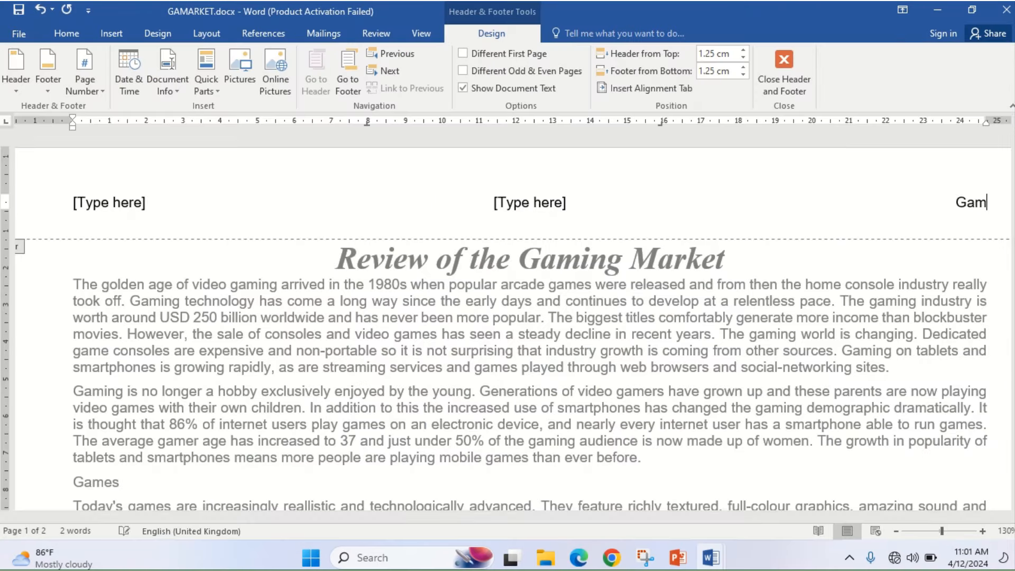
{"action": "type", "text": "ing Review by:"}
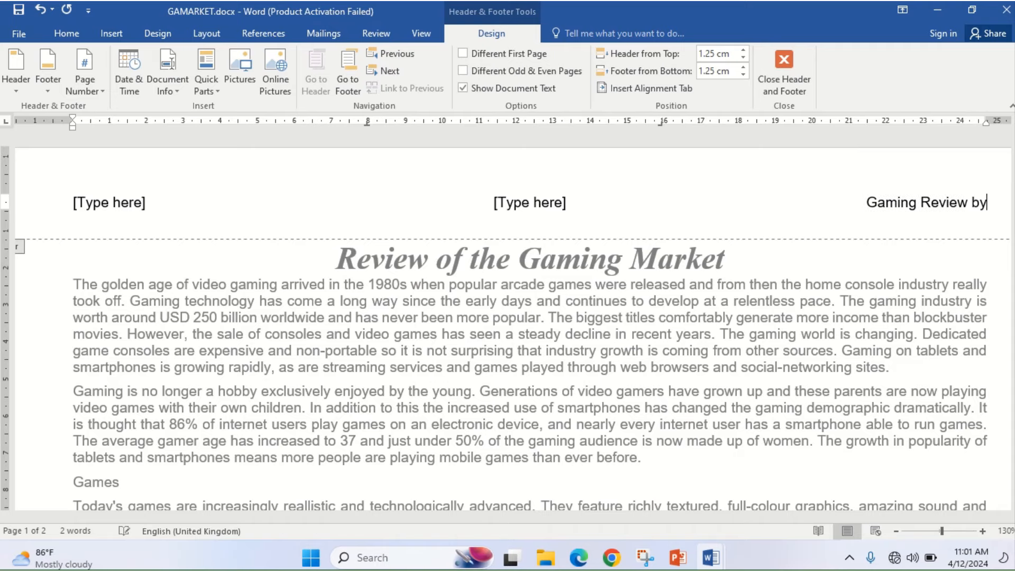
{"action": "left_click", "coordinate": [582, 559]}
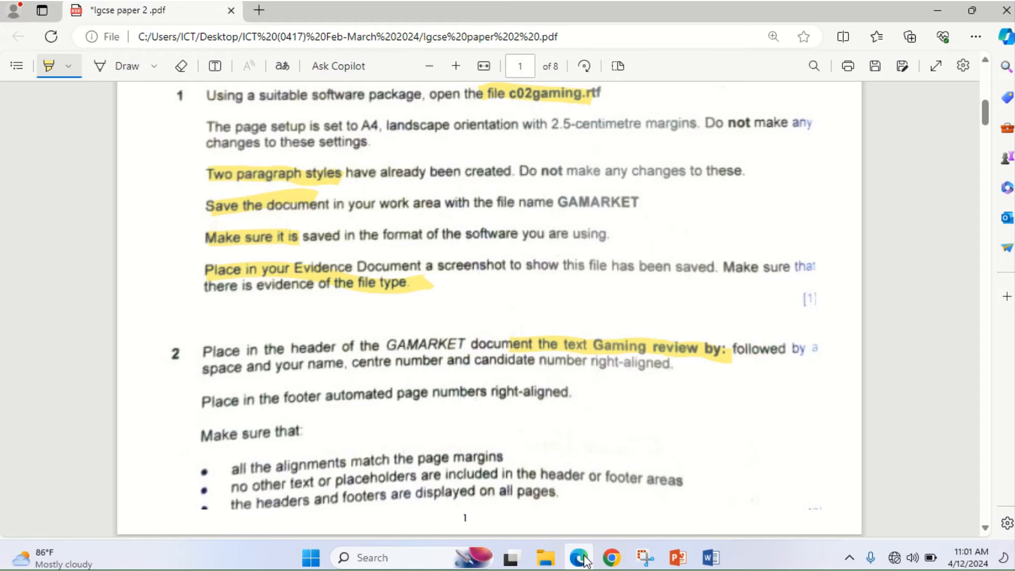
{"action": "left_click", "coordinate": [581, 559]}
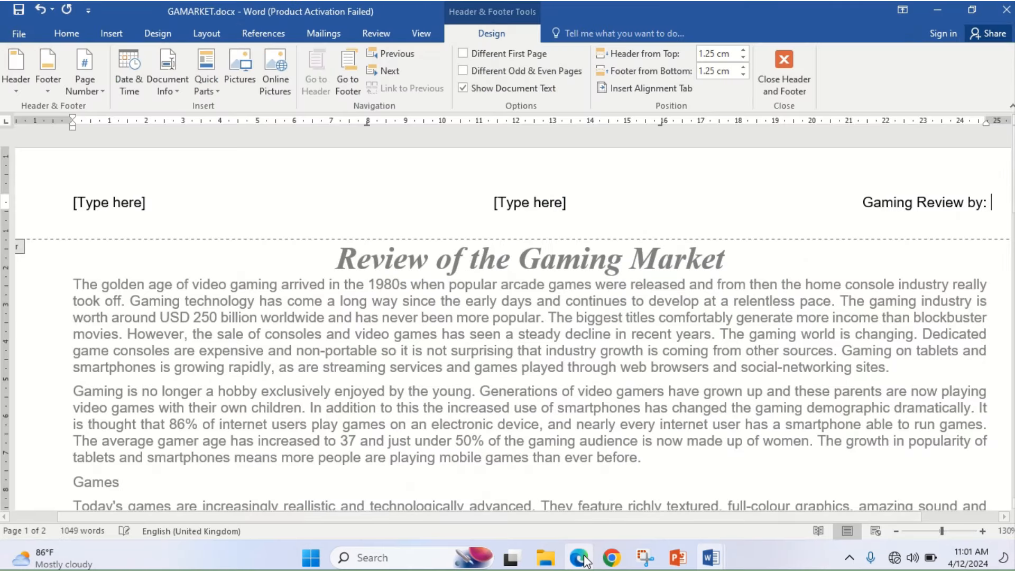
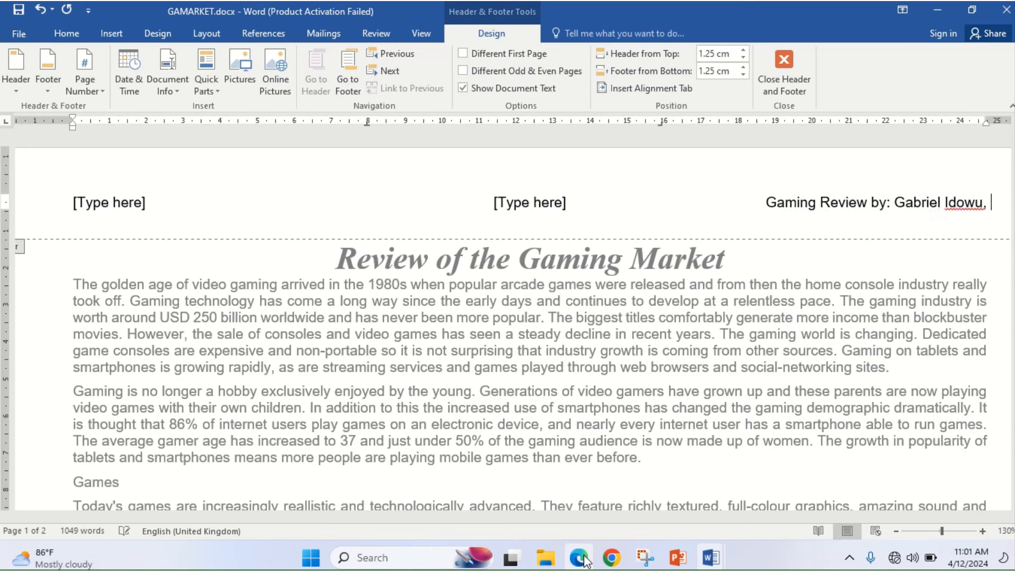
{"action": "type", "text": "CN"}
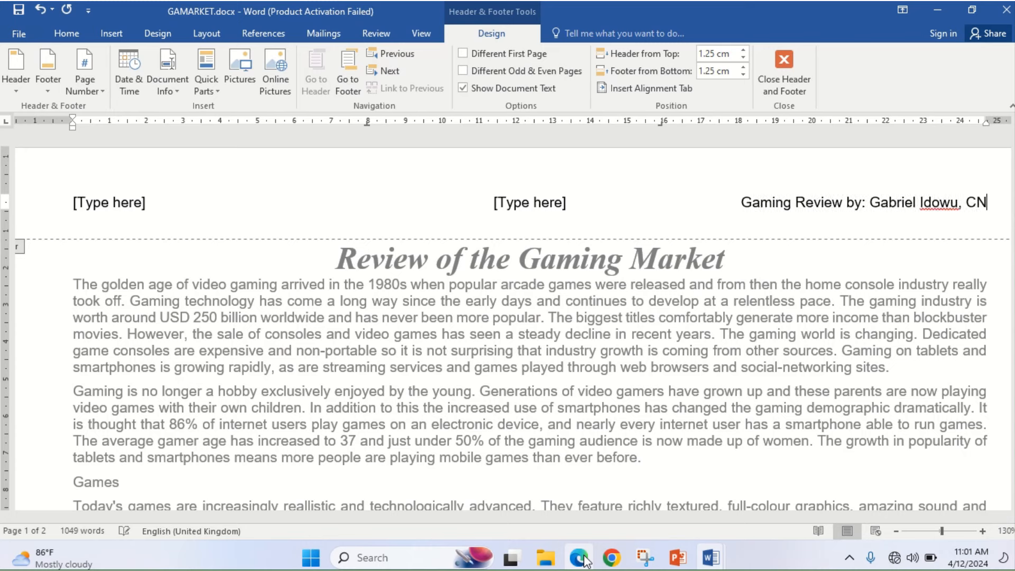
{"action": "type", "text": "0"}
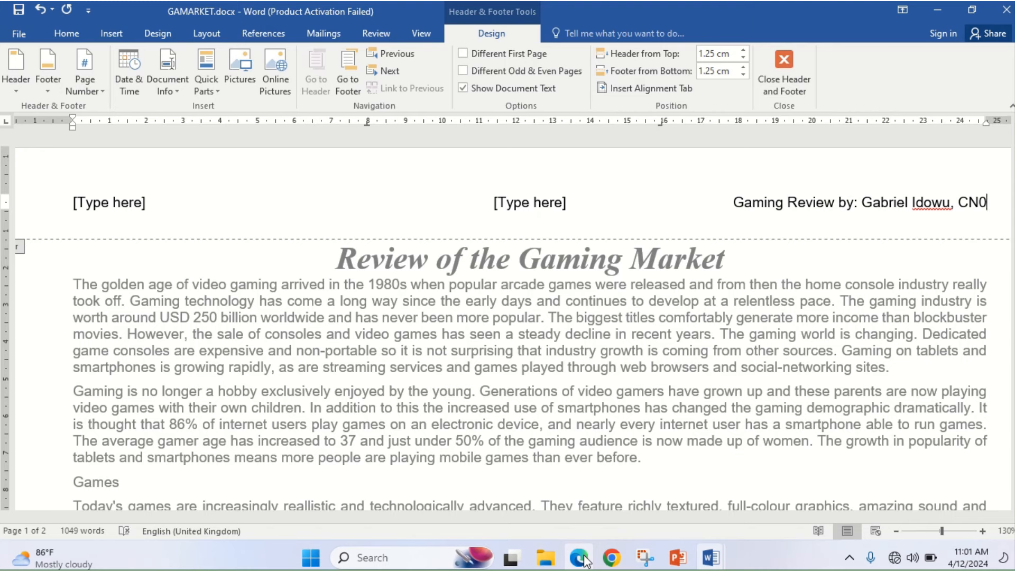
{"action": "type", "text": "00"}
{"action": "key", "text": "BackSpace"}
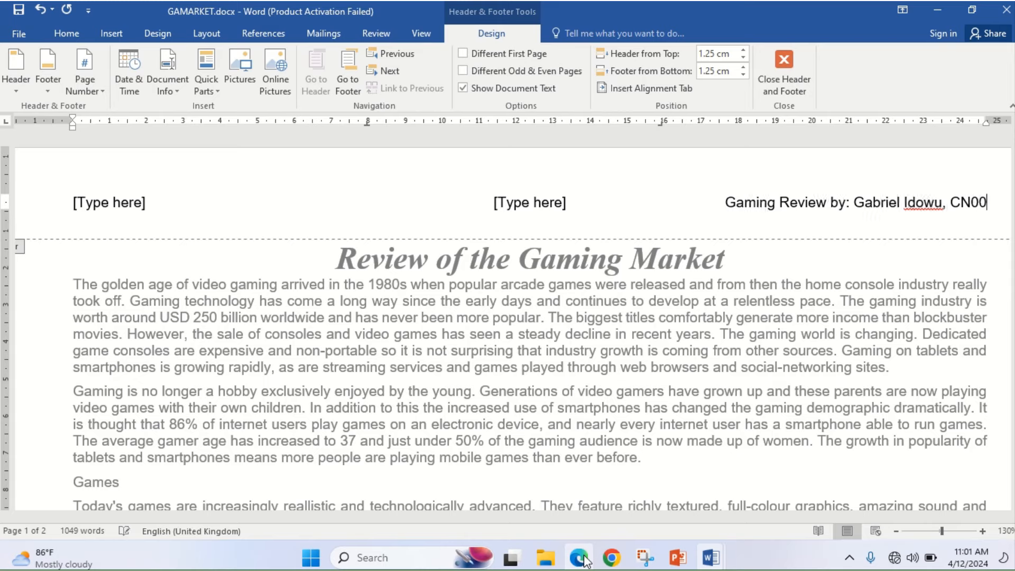
{"action": "type", "text": "1, 0001"}
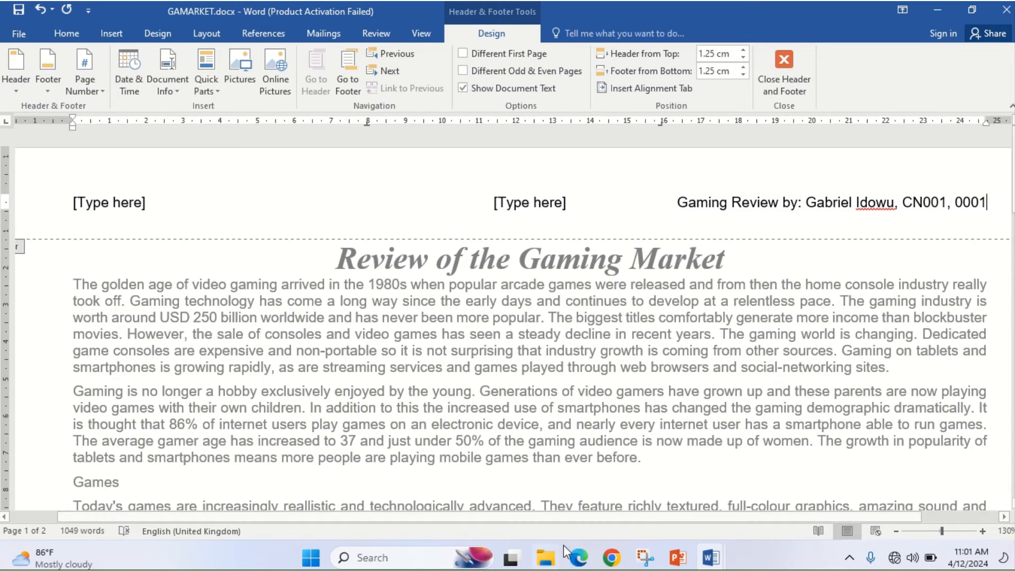
{"action": "left_click", "coordinate": [589, 561]}
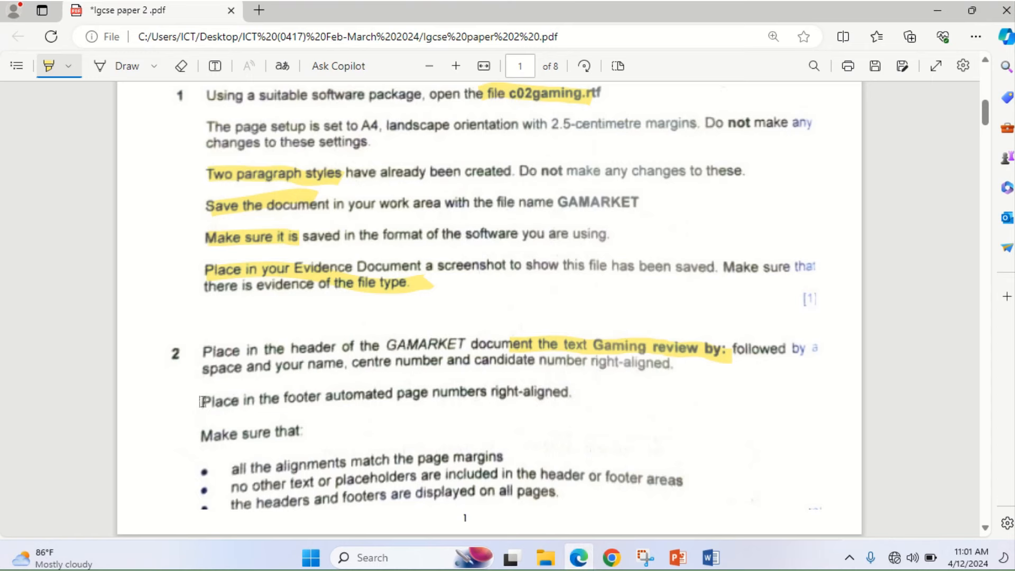
- Highlight the footer page-number instruction and 'candidate number right-aligned' on the exam paper
{"action": "left_click_drag", "start_coordinate": [202, 402], "coordinate": [575, 398]}
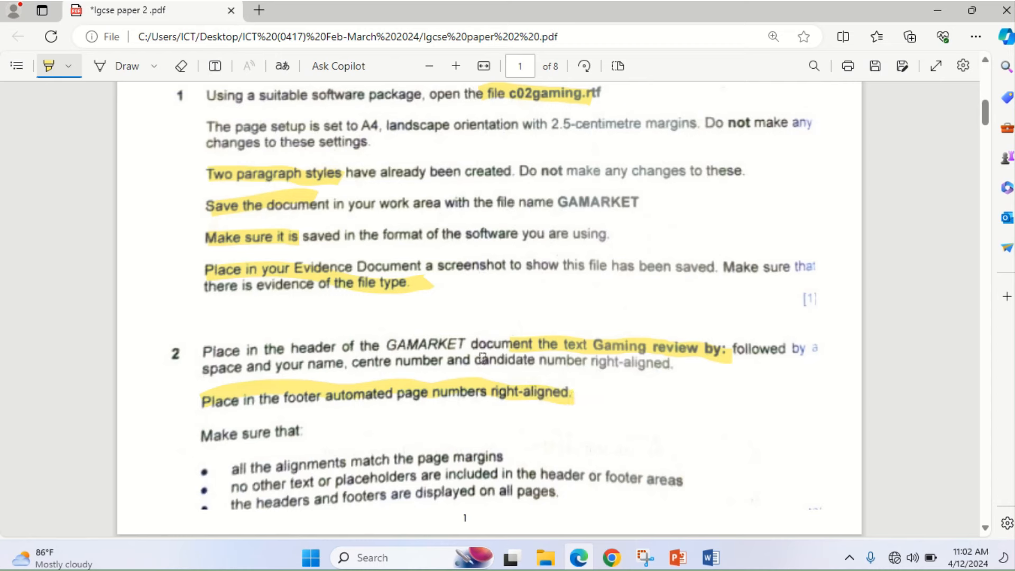
{"action": "left_click_drag", "start_coordinate": [481, 362], "coordinate": [641, 364]}
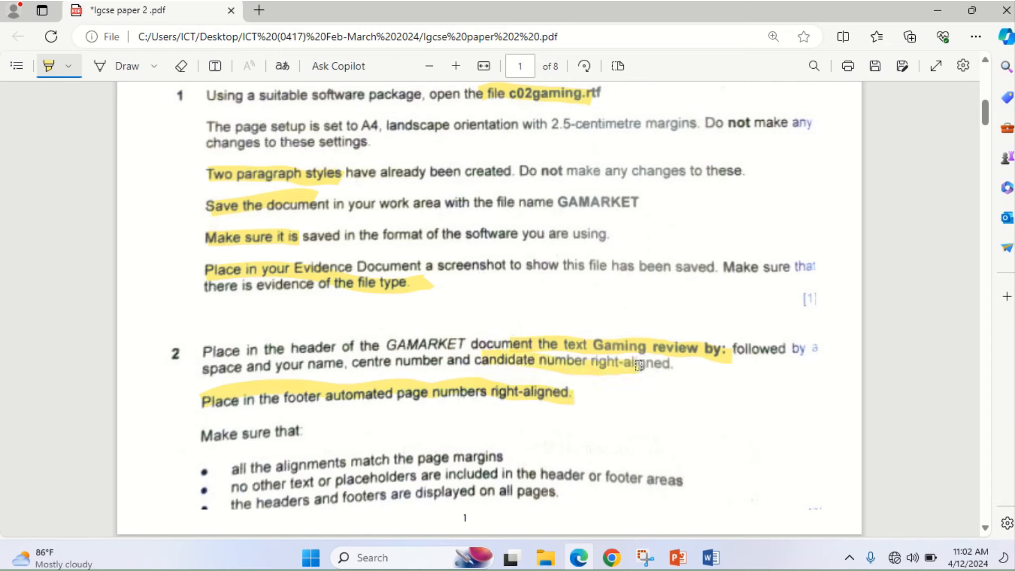
{"action": "left_click", "coordinate": [580, 558]}
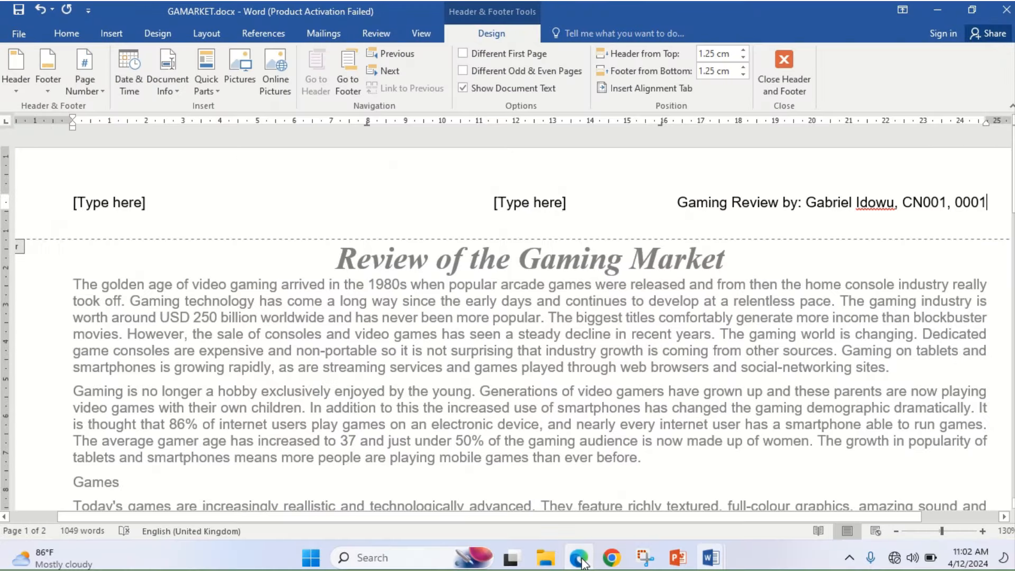
- Delete the centre and left [Type here] header placeholders and close the header
{"action": "left_click", "coordinate": [533, 206]}
{"action": "key", "text": "Delete"}
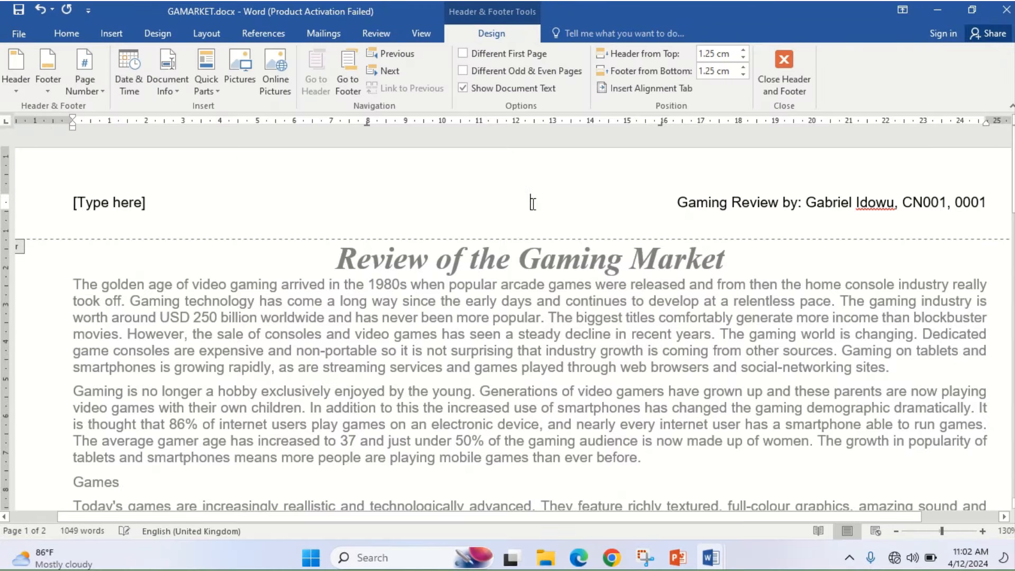
{"action": "left_click", "coordinate": [121, 200]}
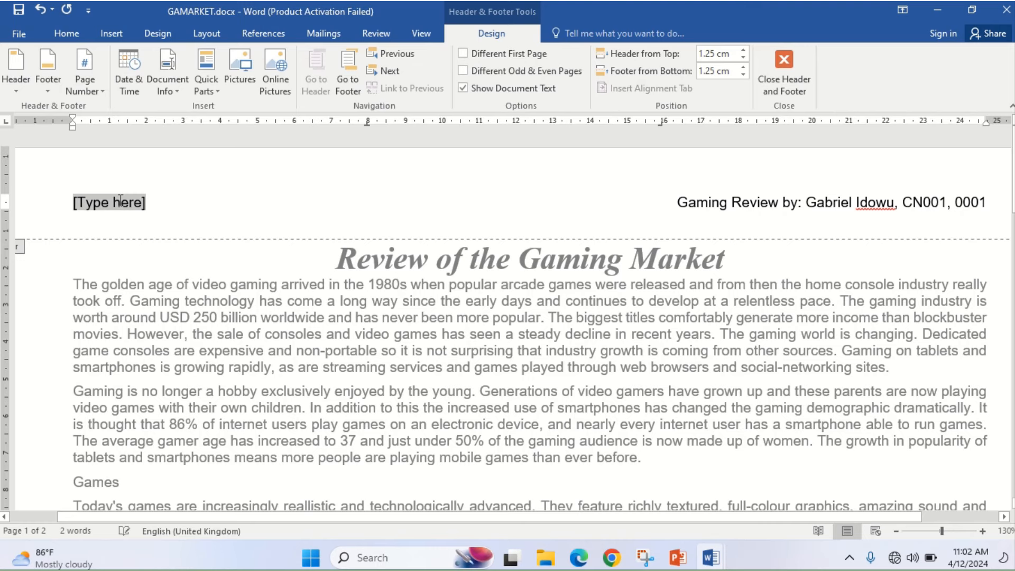
{"action": "right_click", "coordinate": [119, 200]}
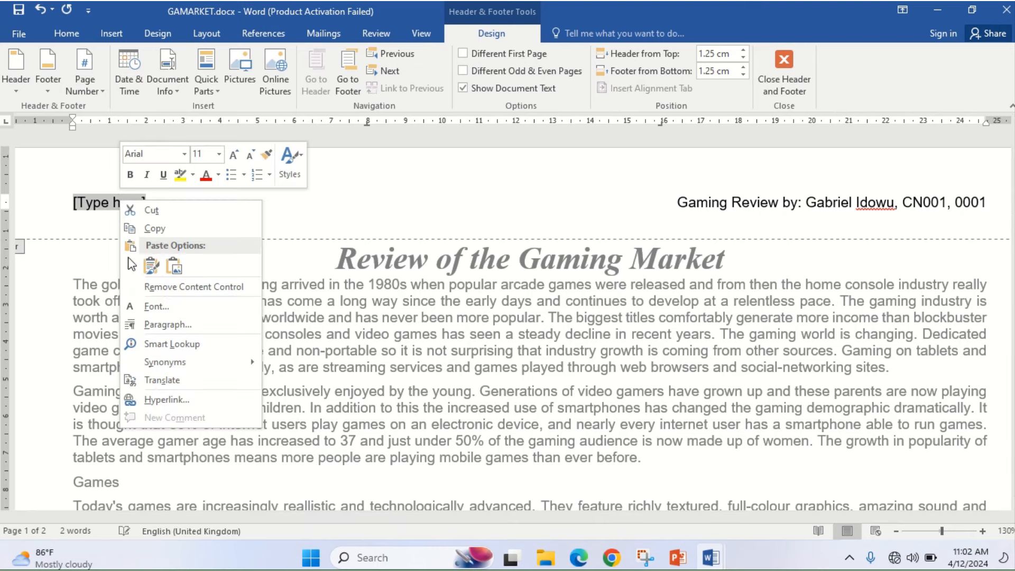
{"action": "left_click", "coordinate": [113, 201]}
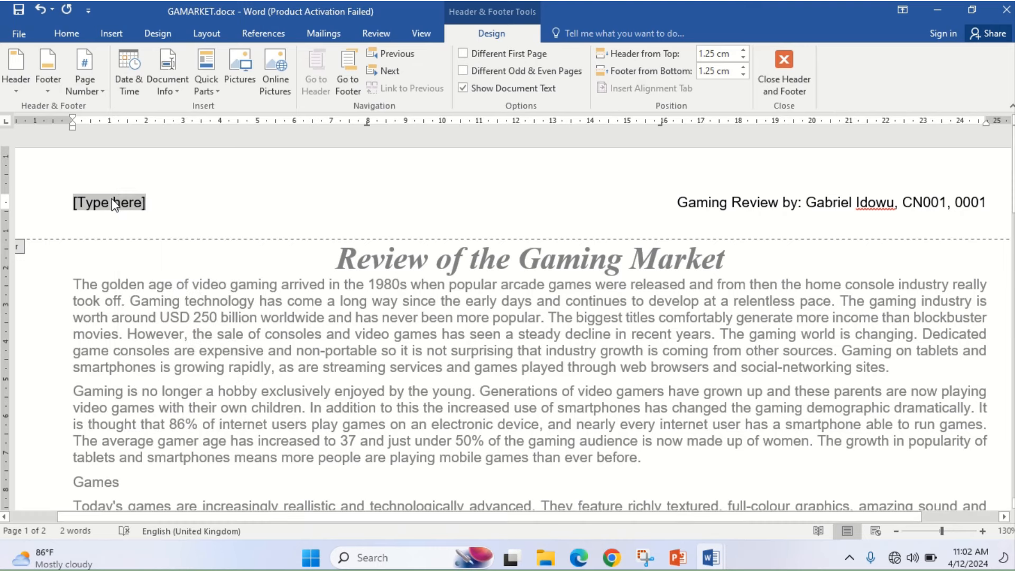
{"action": "key", "text": "Delete"}
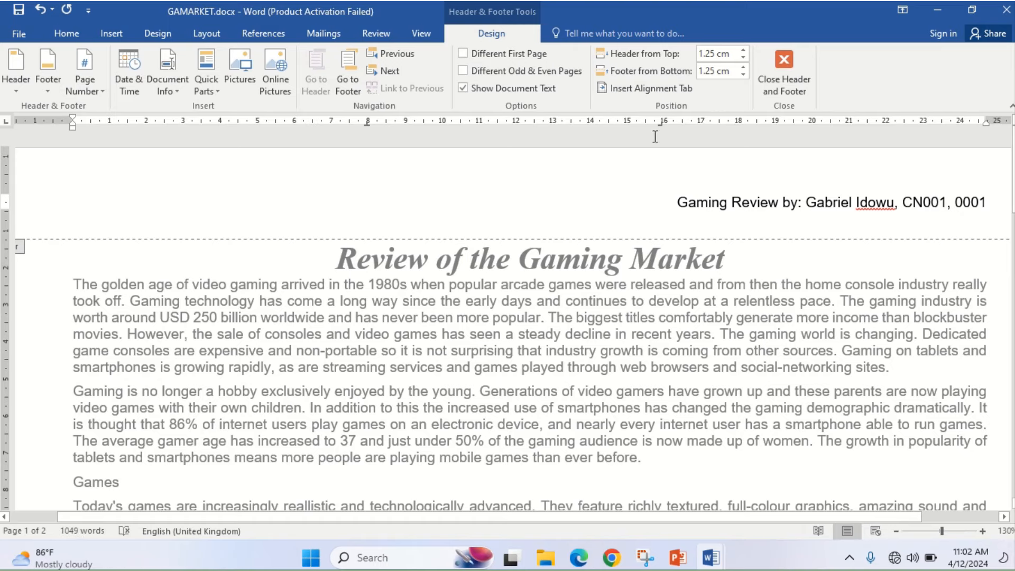
{"action": "left_click", "coordinate": [777, 79]}
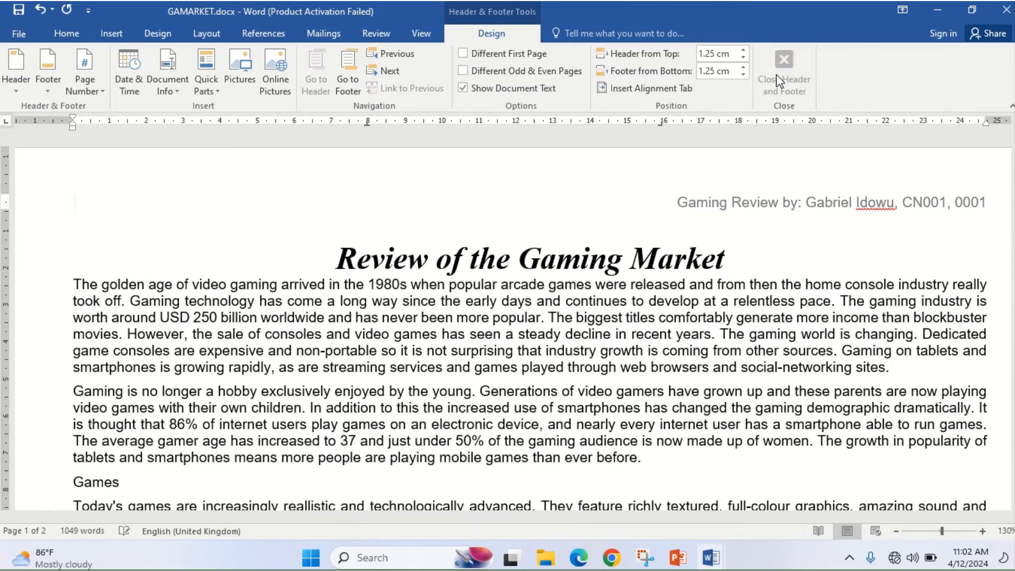
- Insert a Blank (Three Columns) footer and select its right-hand placeholder
{"action": "left_click", "coordinate": [115, 36]}
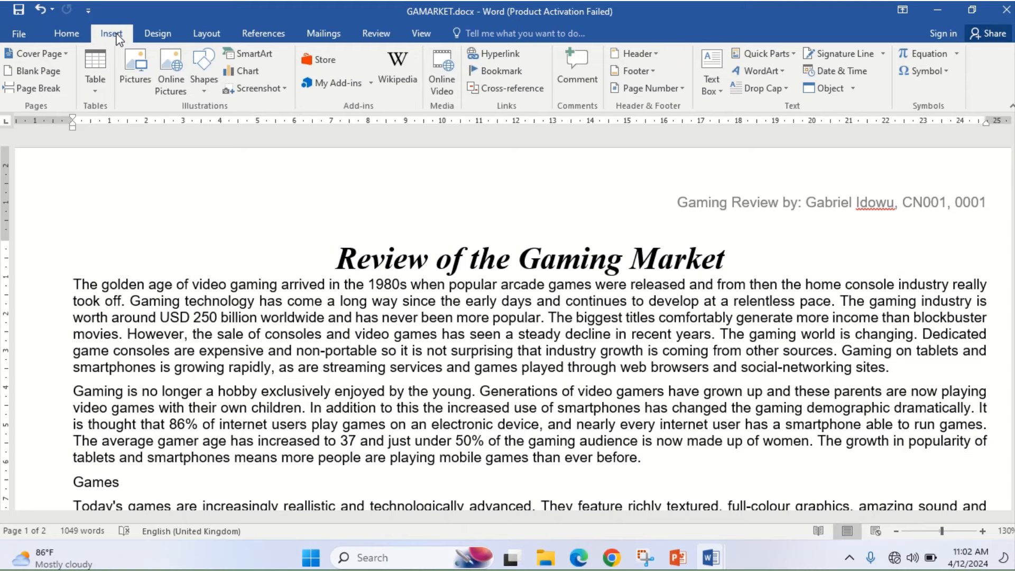
{"action": "left_click", "coordinate": [649, 72]}
{"action": "left_click", "coordinate": [669, 238]}
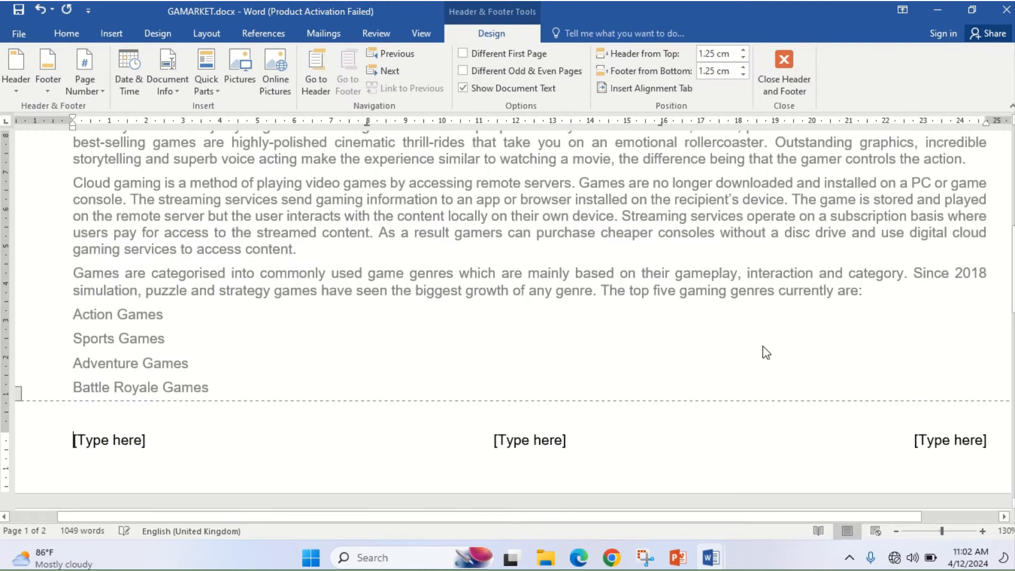
{"action": "left_click", "coordinate": [937, 446]}
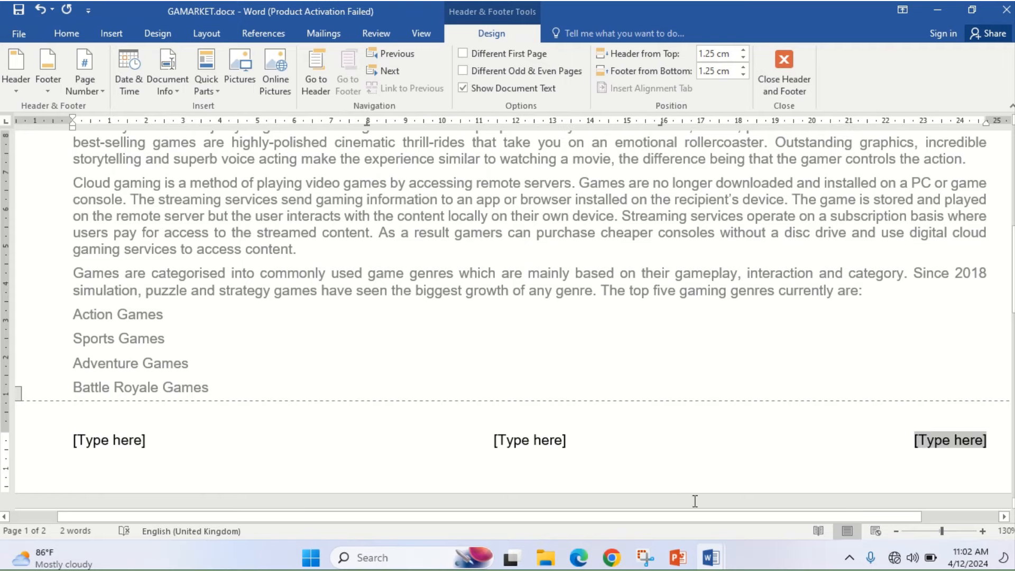
{"action": "left_click", "coordinate": [579, 560]}
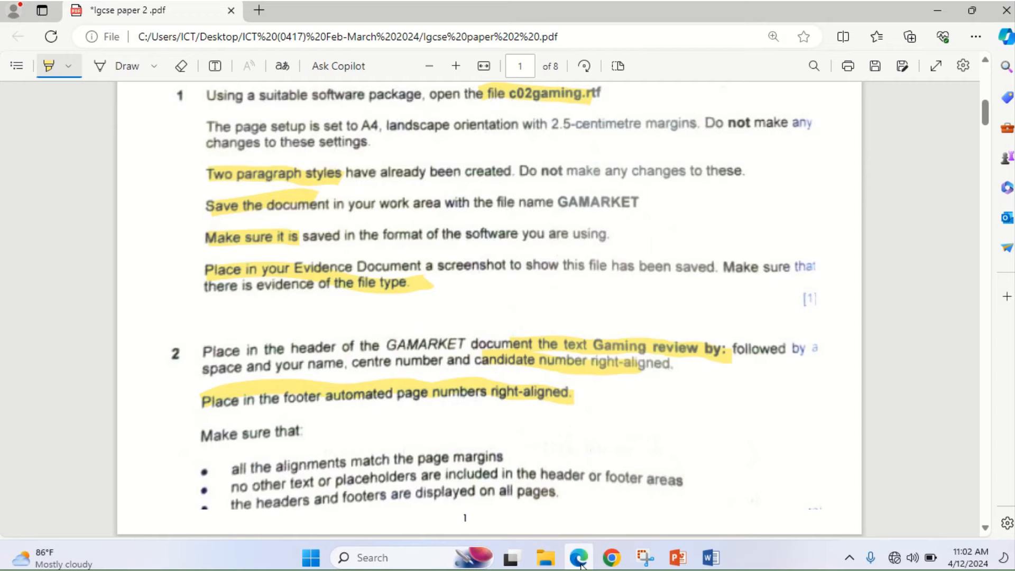
{"action": "left_click", "coordinate": [580, 560]}
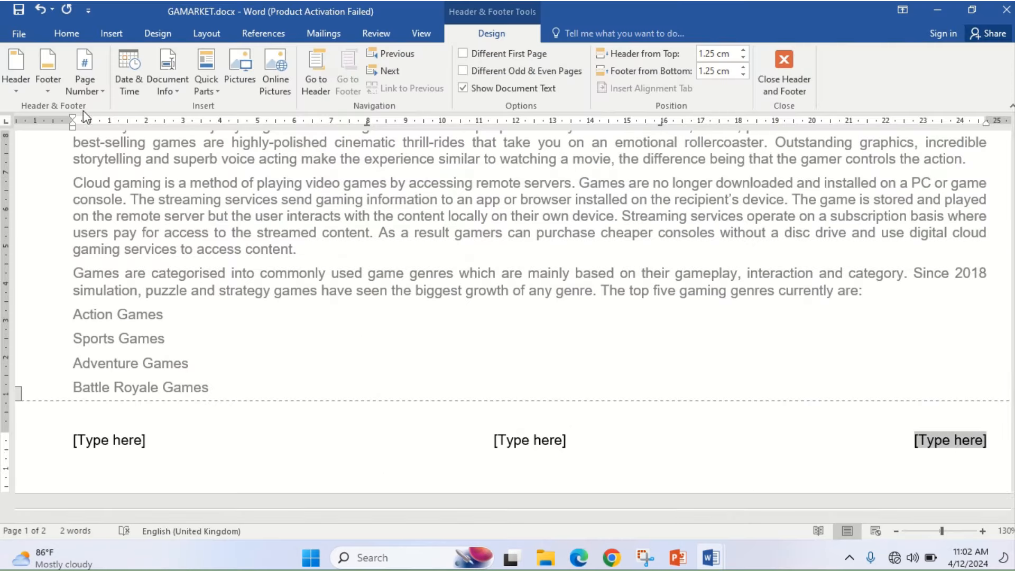
- Put an Accent Bar 1 page number ('1 | Page') at the right and highlight the header/footer requirements in the PDF
{"action": "left_click", "coordinate": [97, 92]}
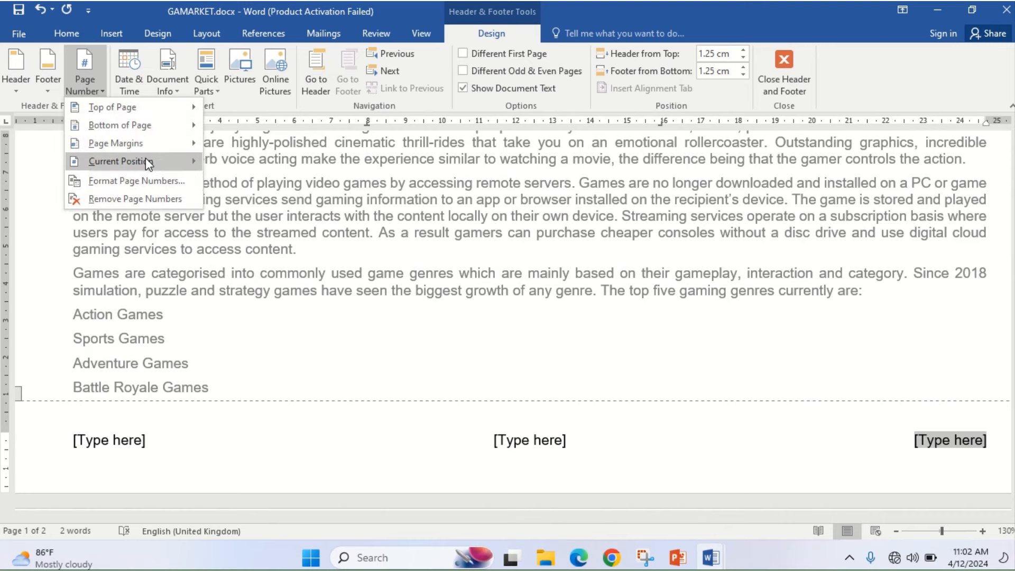
{"action": "mouse_move", "coordinate": [145, 161]}
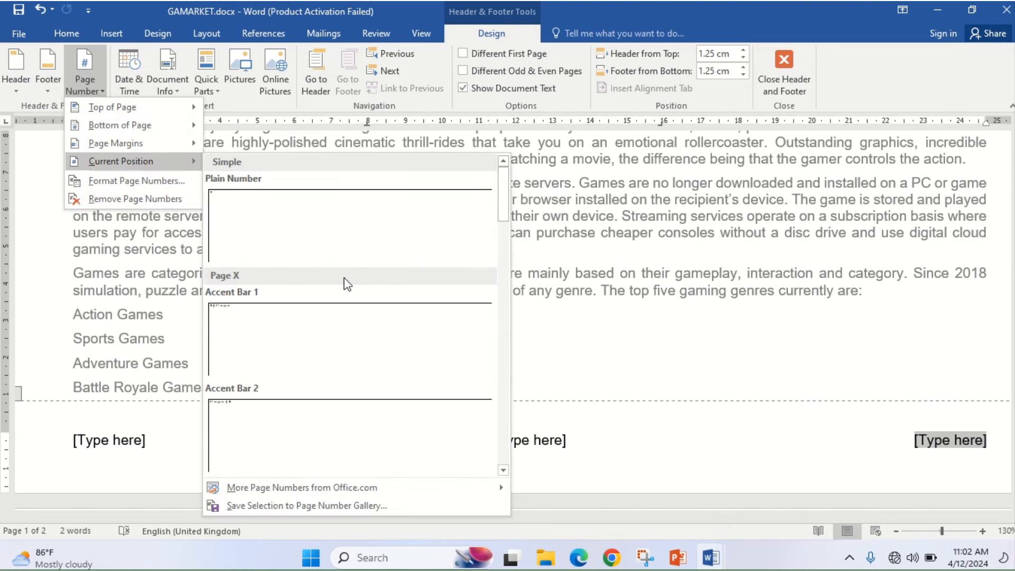
{"action": "left_click", "coordinate": [356, 337]}
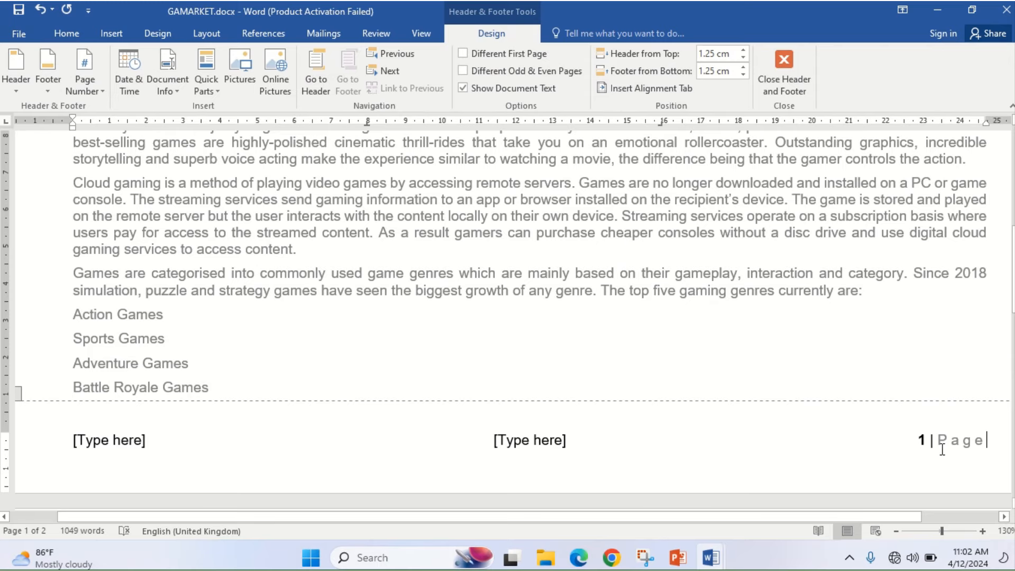
{"action": "left_click", "coordinate": [578, 559]}
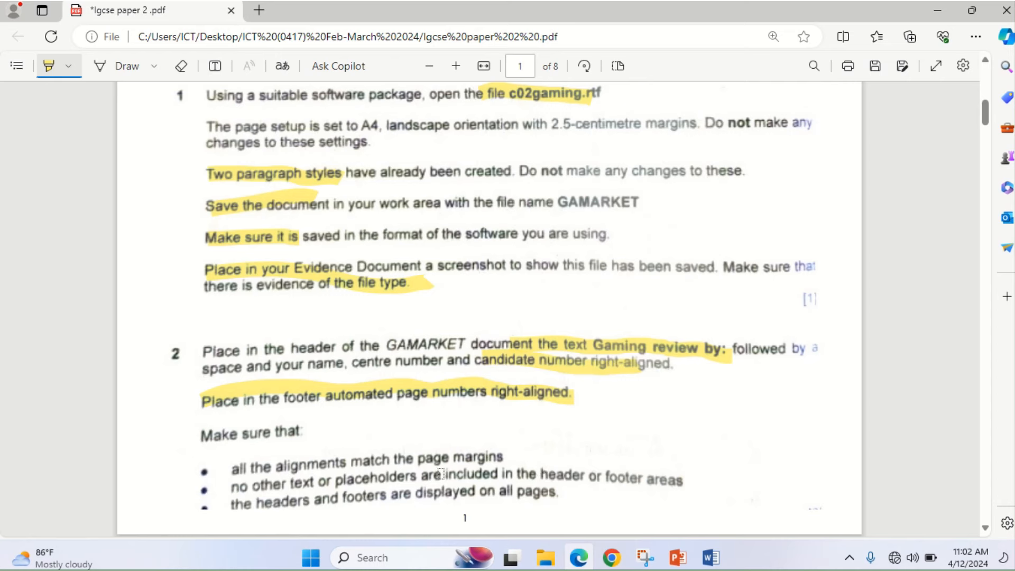
{"action": "mouse_move", "coordinate": [255, 467]}
{"action": "left_mouse_down"}
{"action": "mouse_move", "coordinate": [425, 459]}
{"action": "mouse_move", "coordinate": [533, 488]}
{"action": "mouse_move", "coordinate": [580, 517]}
{"action": "left_mouse_up"}
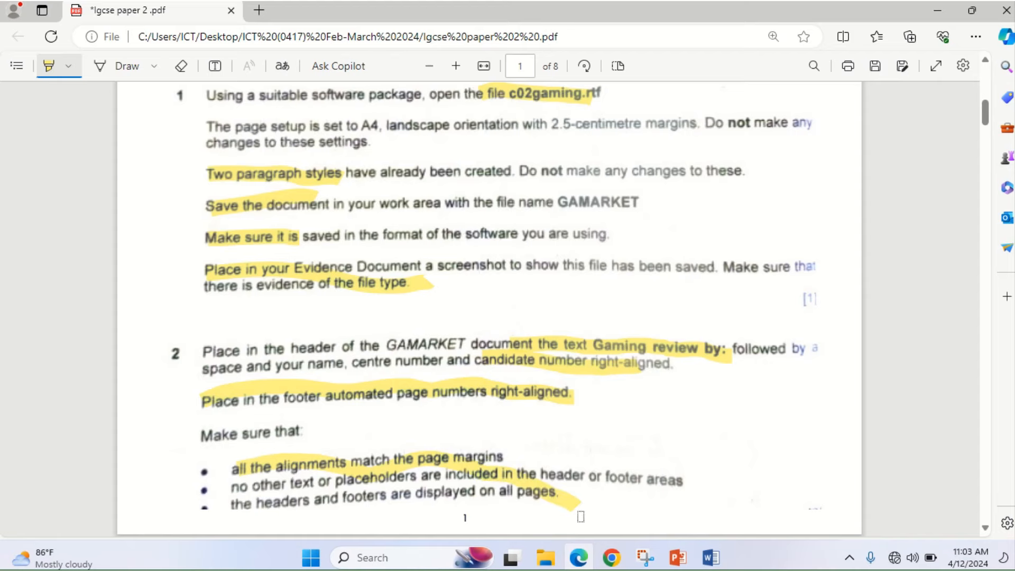
{"action": "left_click", "coordinate": [581, 558]}
{"action": "left_click", "coordinate": [554, 445]}
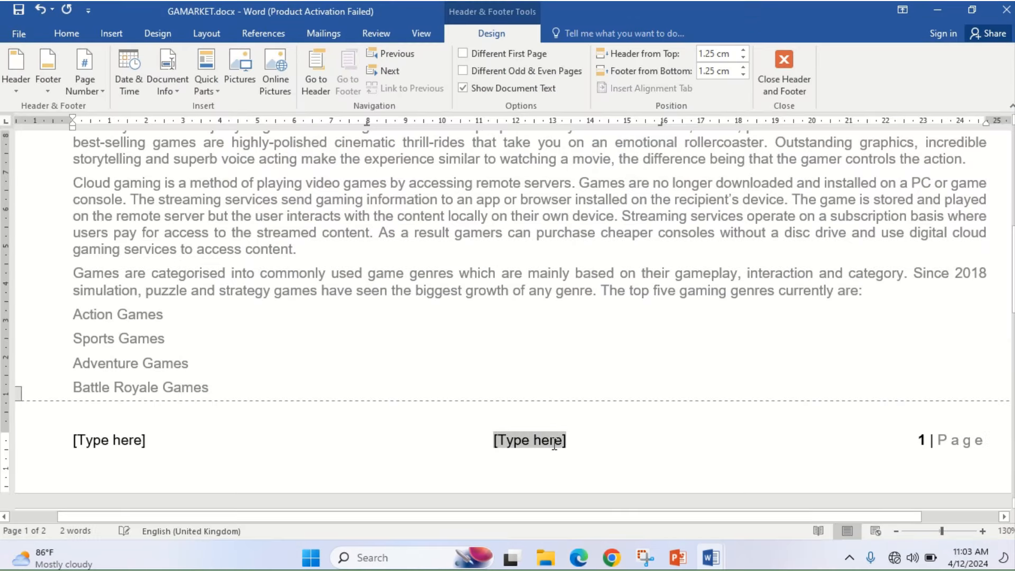
- Delete the centre and left footer placeholders, leaving only '1 | Page', and close the footer
{"action": "key", "text": "Delete"}
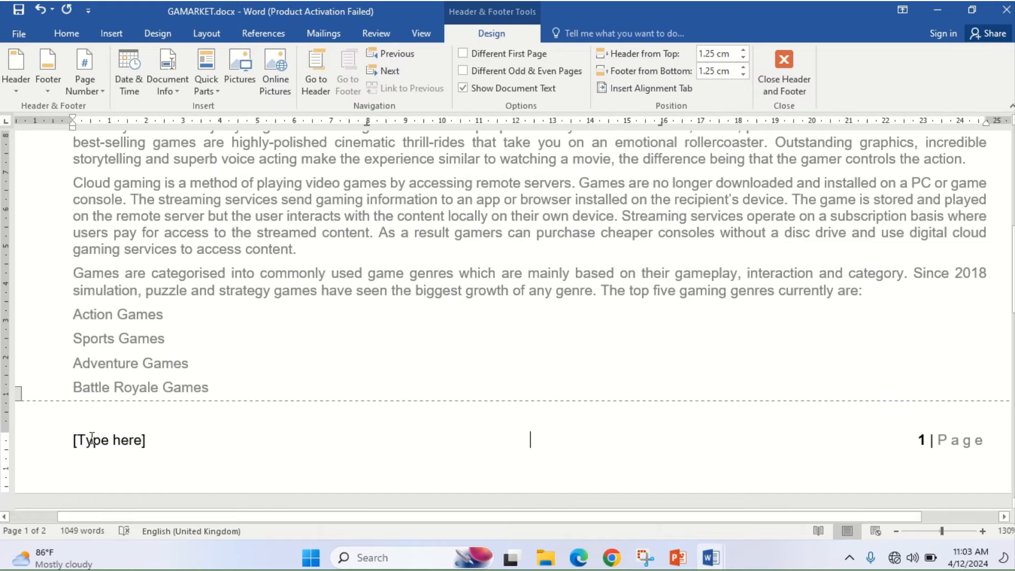
{"action": "left_click", "coordinate": [91, 440]}
{"action": "key", "text": "Delete"}
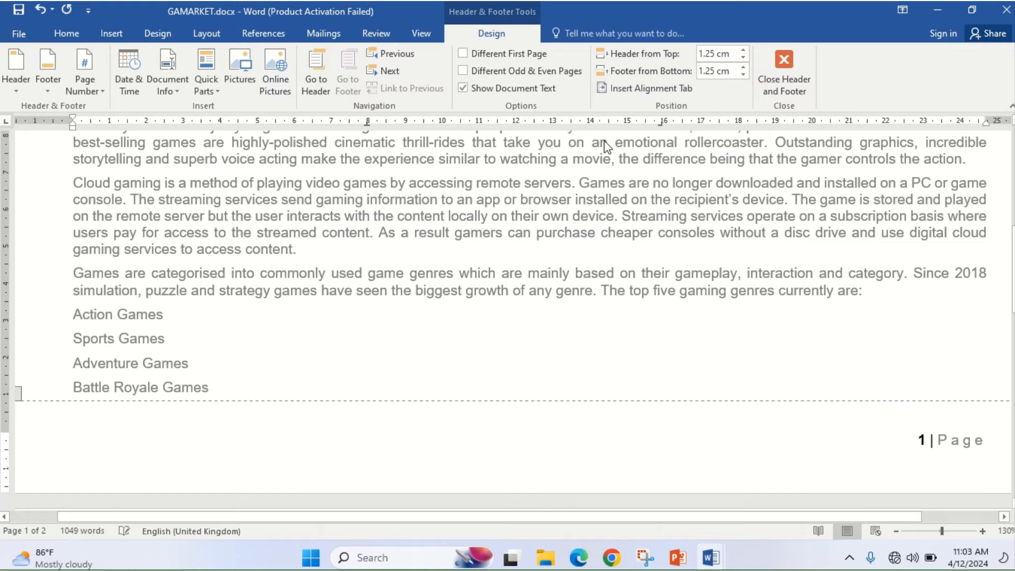
{"action": "left_click", "coordinate": [794, 79]}
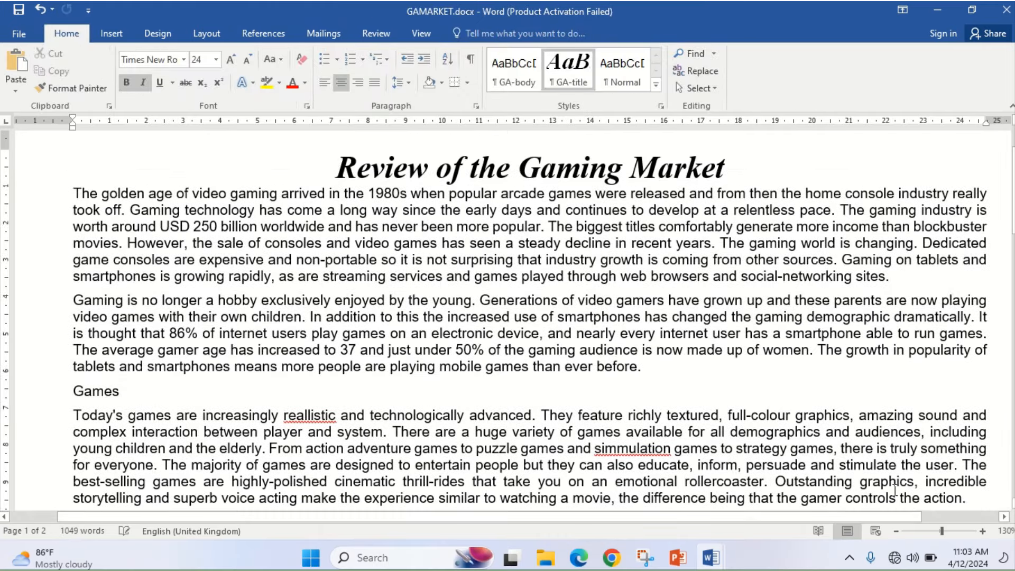
{"action": "left_click", "coordinate": [897, 531]}
{"action": "left_click", "coordinate": [897, 530]}
{"action": "left_click", "coordinate": [897, 530]}
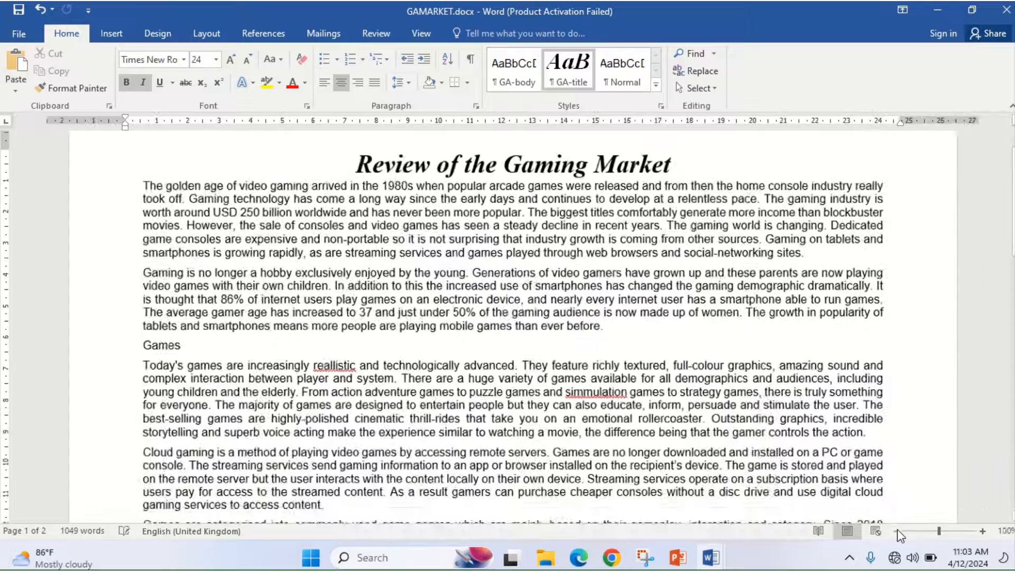
{"action": "left_click", "coordinate": [897, 531]}
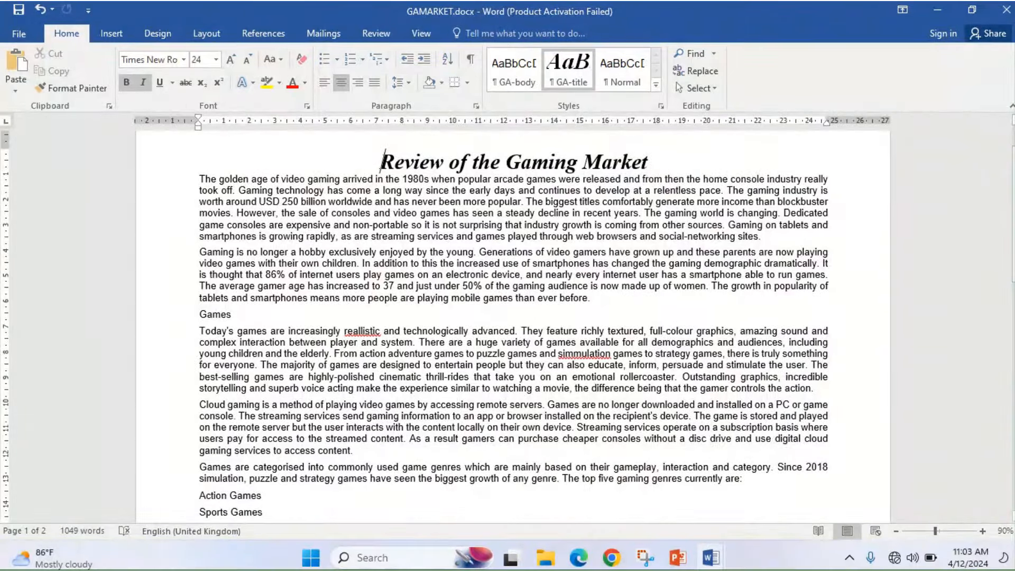
{"action": "left_click_drag", "start_coordinate": [1013, 179], "coordinate": [1013, 159]}
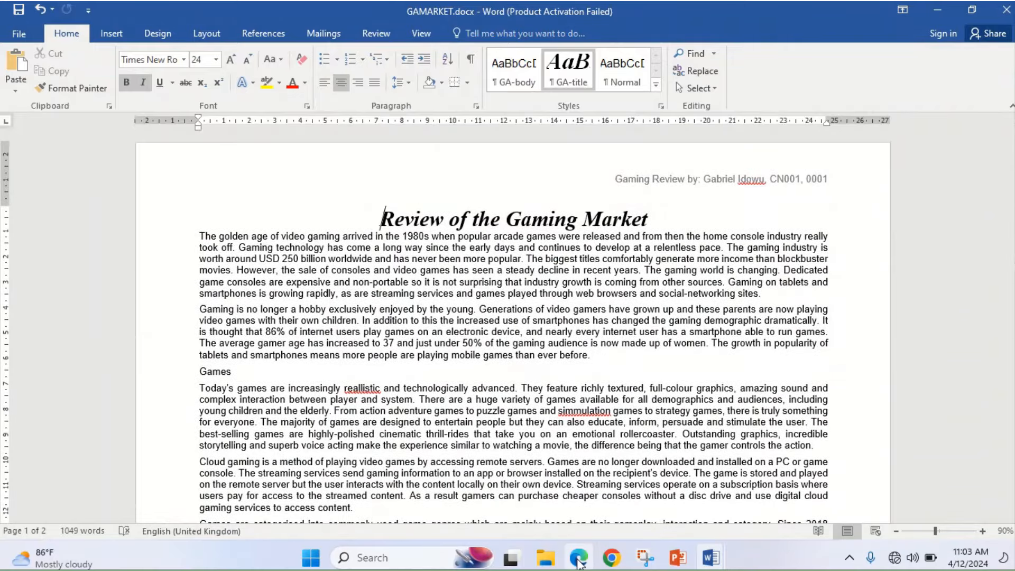
{"action": "left_click", "coordinate": [579, 559]}
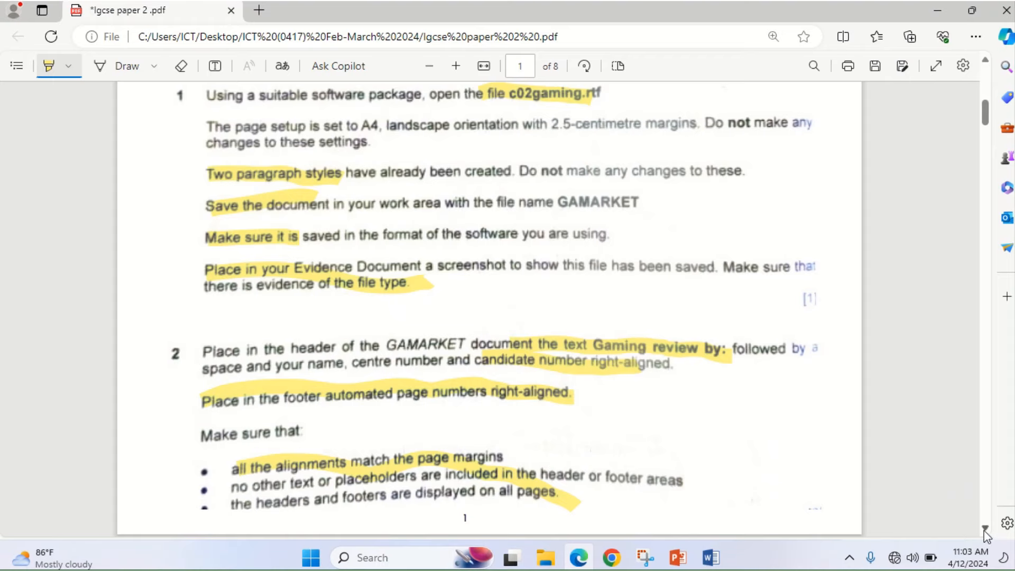
- Highlight 'same hardware and performance' and 'subheading' in question 3 on page 2 of the exam paper
{"action": "scroll", "coordinate": [985, 530], "scroll_direction": "down", "scroll_amount": 10}
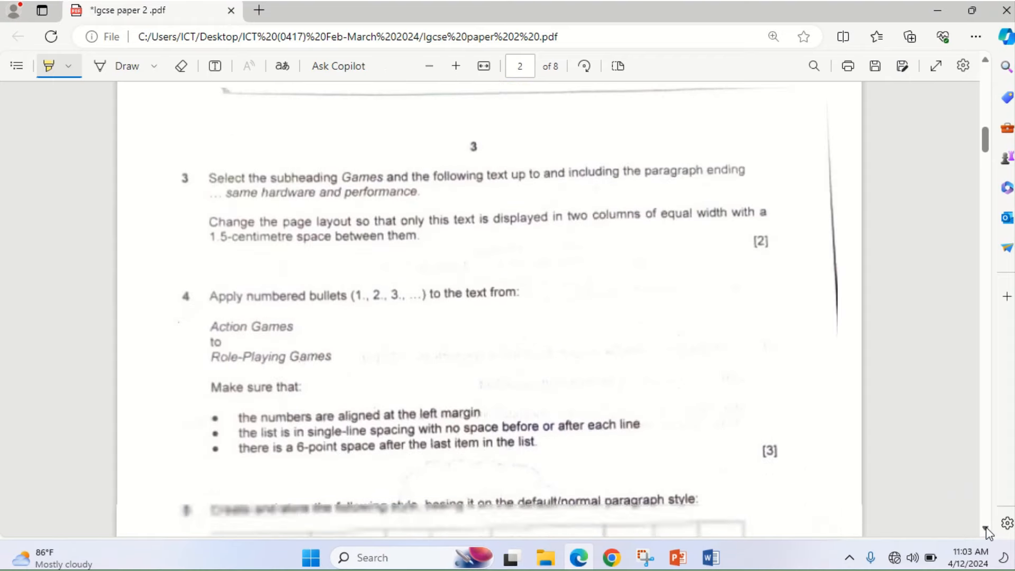
{"action": "left_click", "coordinate": [986, 529]}
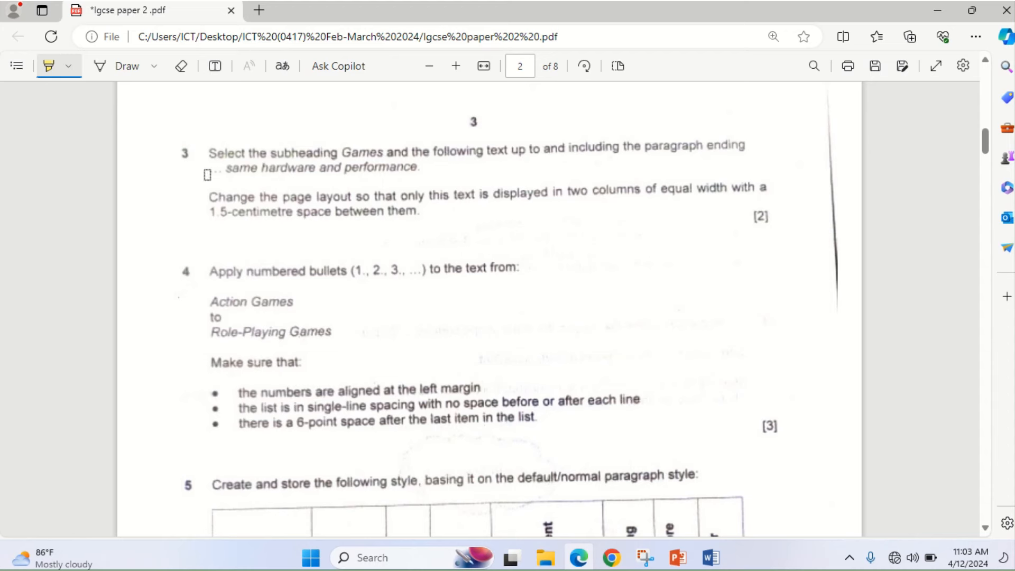
{"action": "left_click_drag", "start_coordinate": [208, 175], "coordinate": [400, 171]}
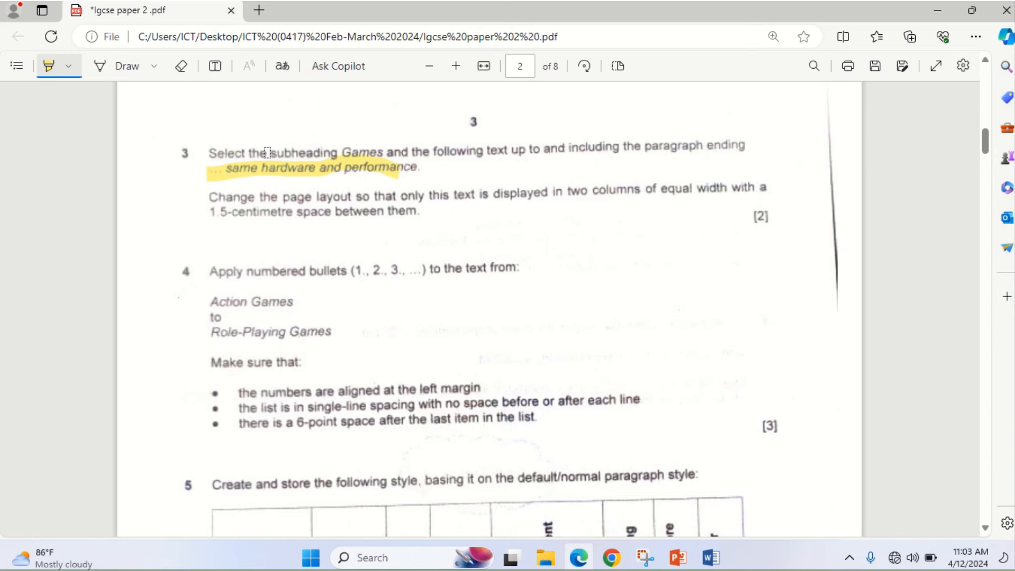
{"action": "left_click_drag", "start_coordinate": [267, 153], "coordinate": [346, 150]}
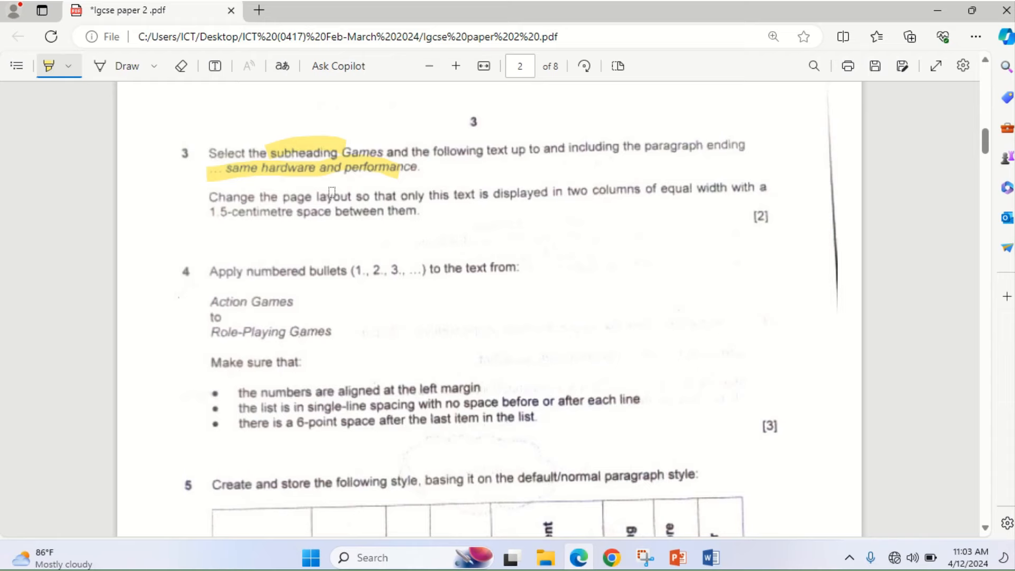
{"action": "left_click", "coordinate": [575, 562]}
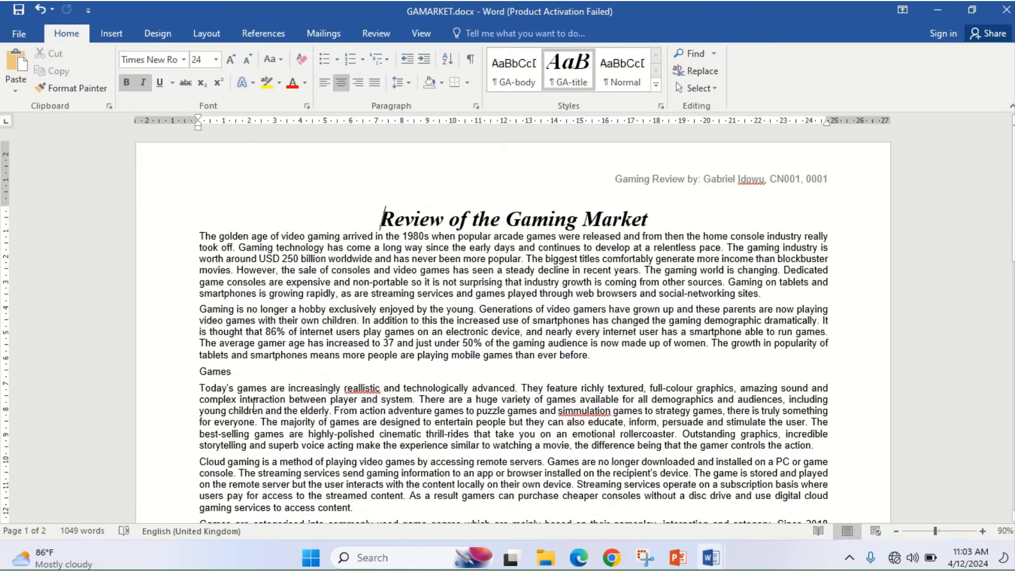
- Select the text from the Games subheading down to the paragraph ending 'performance.'
{"action": "left_click", "coordinate": [197, 373]}
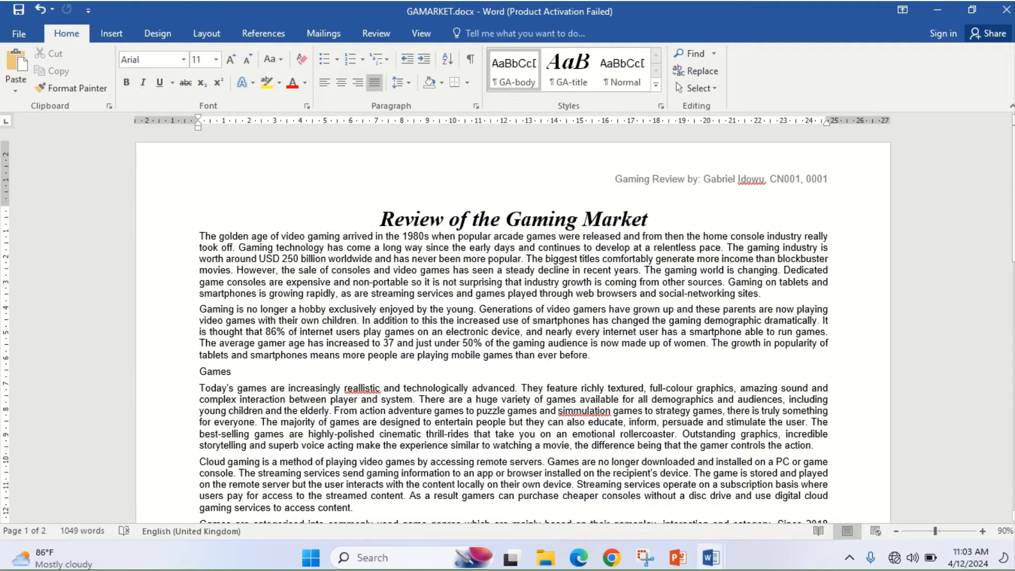
{"action": "left_click", "coordinate": [982, 537]}
{"action": "left_click", "coordinate": [982, 536]}
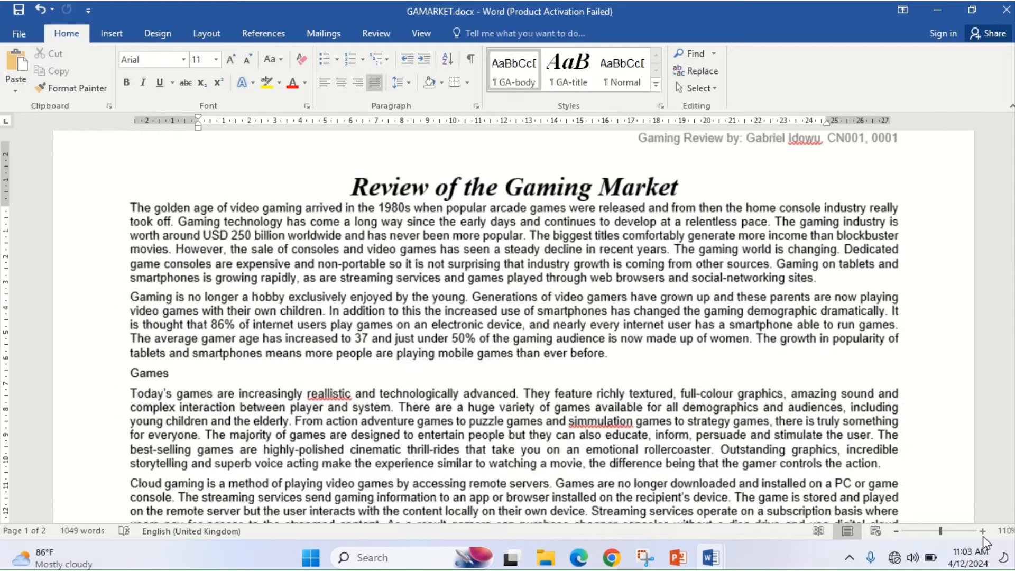
{"action": "left_click", "coordinate": [982, 536]}
{"action": "left_click", "coordinate": [982, 536]}
{"action": "left_click", "coordinate": [982, 536]}
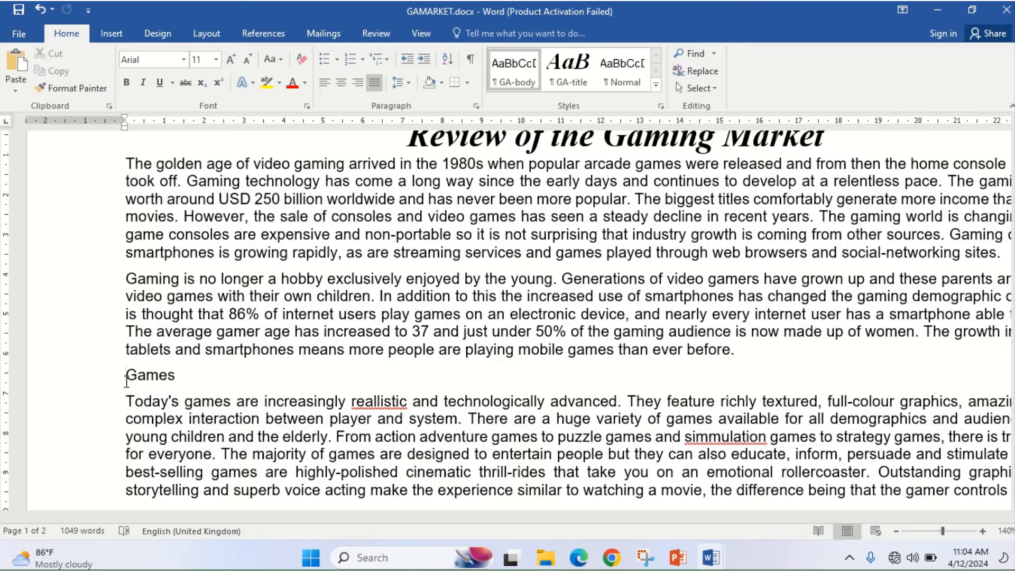
{"action": "left_click_drag", "start_coordinate": [127, 376], "coordinate": [929, 377]}
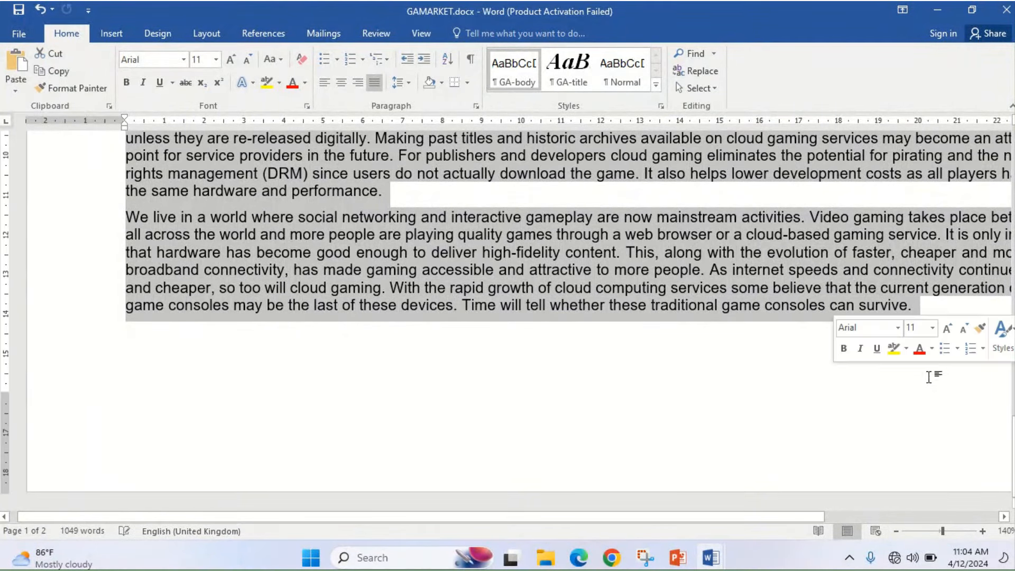
{"action": "left_click", "coordinate": [579, 558]}
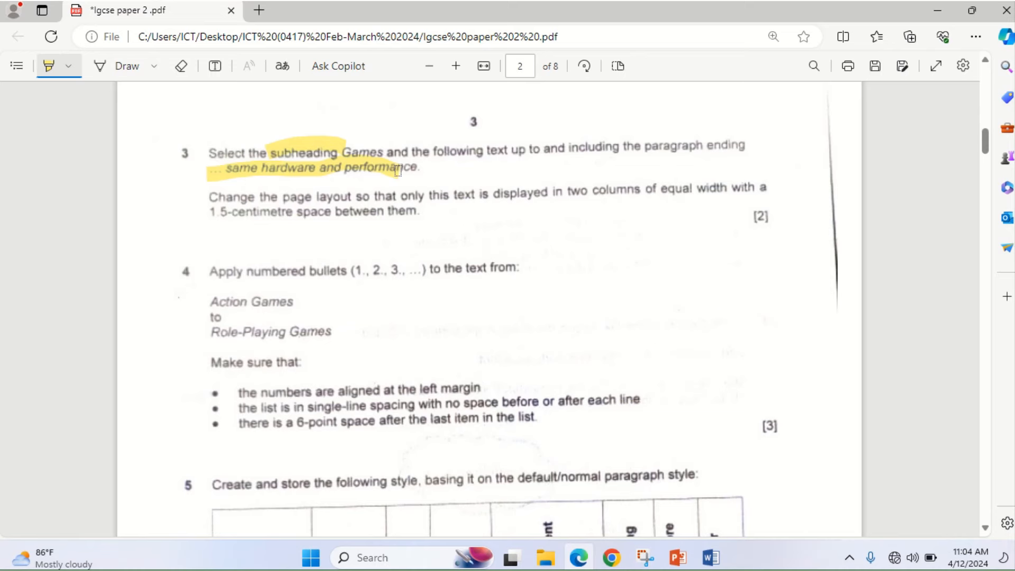
{"action": "left_click", "coordinate": [581, 561]}
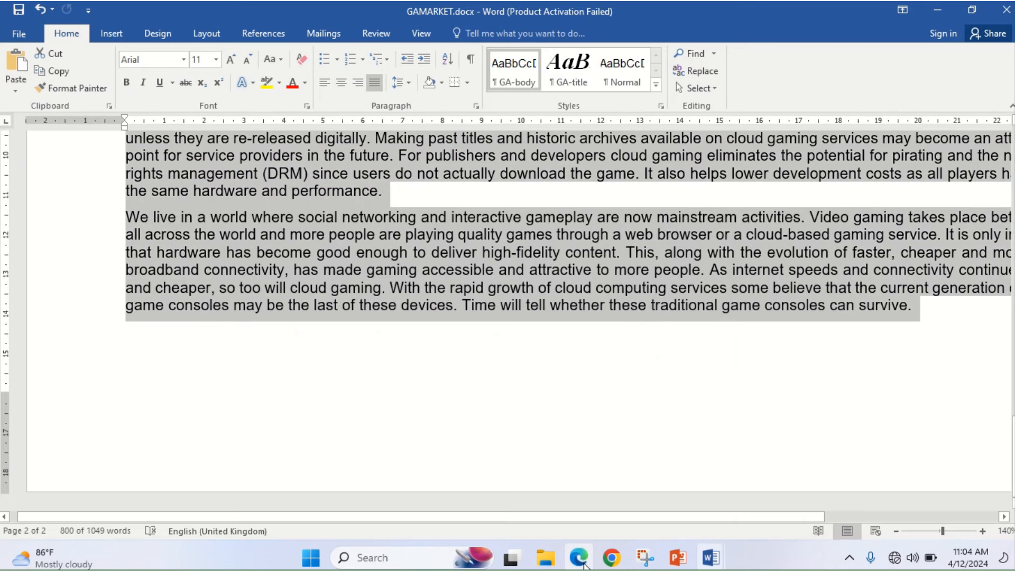
{"action": "left_click", "coordinate": [505, 291]}
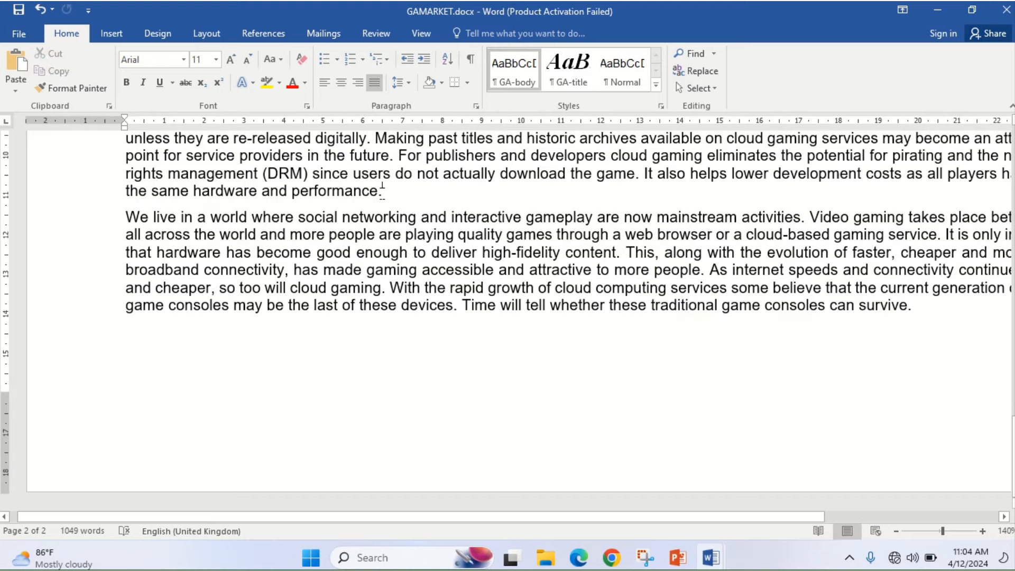
{"action": "left_click_drag", "start_coordinate": [381, 193], "coordinate": [118, 499]}
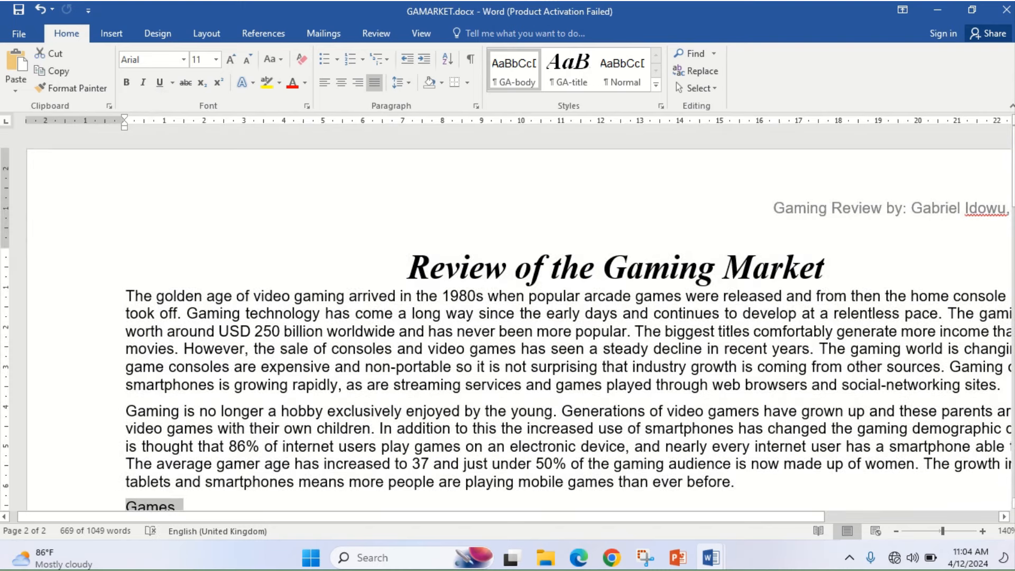
- Highlight 'width' and the 1.5-centimetre space requirement in question 3 of the exam paper
{"action": "left_click", "coordinate": [579, 558]}
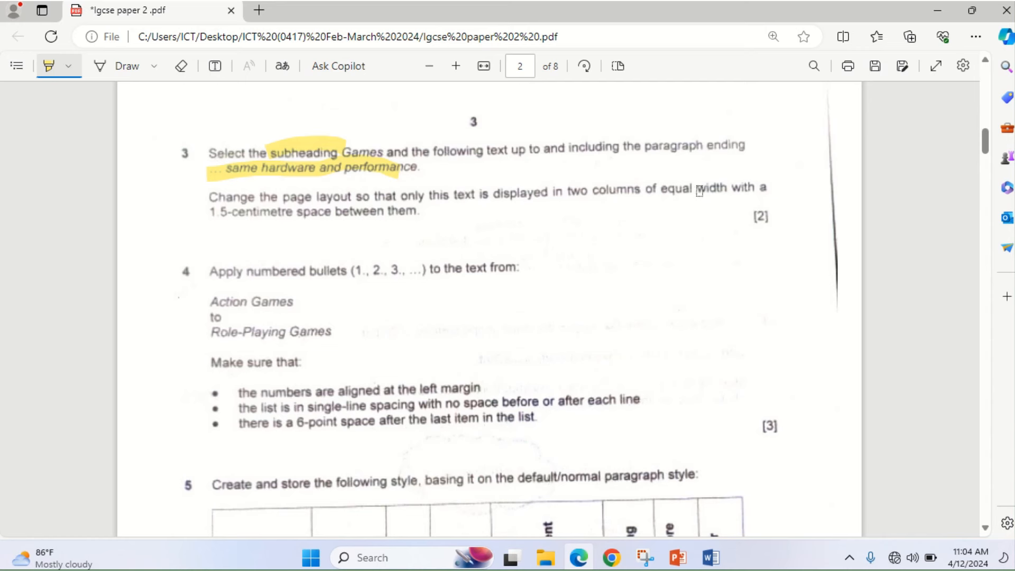
{"action": "left_click_drag", "start_coordinate": [700, 191], "coordinate": [729, 187]}
{"action": "left_click_drag", "start_coordinate": [216, 213], "coordinate": [387, 212]}
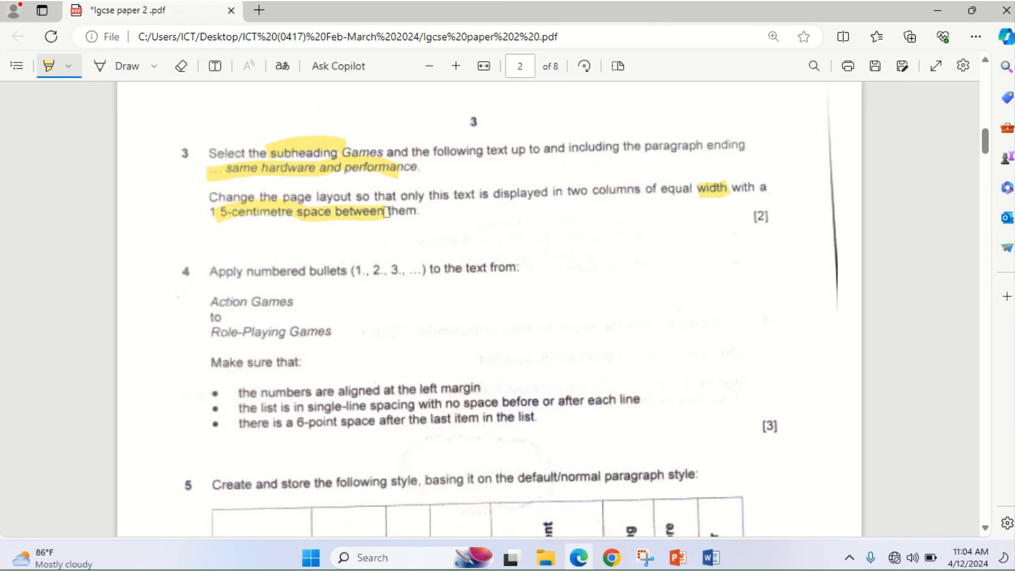
{"action": "left_click", "coordinate": [581, 560]}
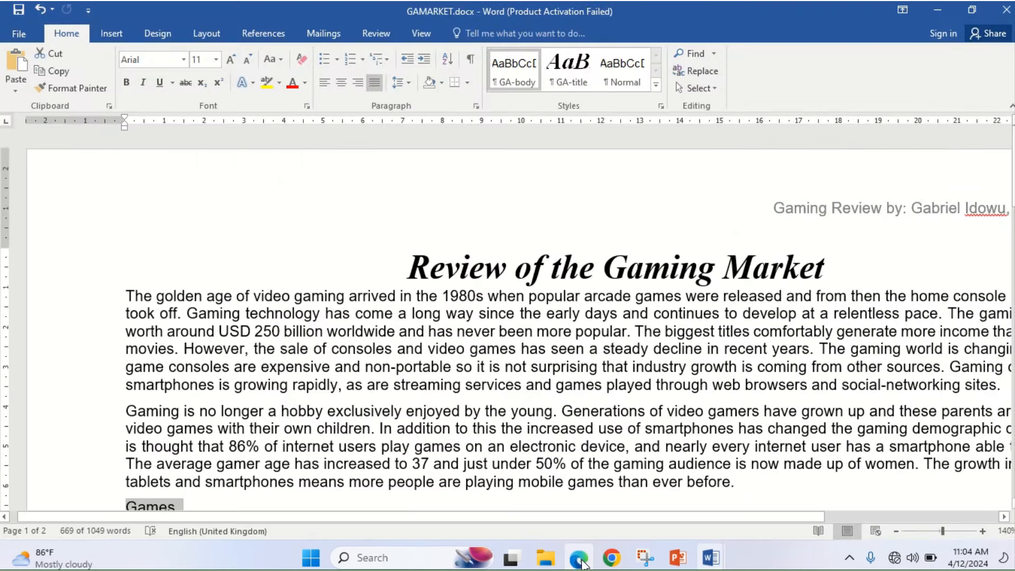
- Format the selected Games text as two equal-width columns with 1.5 cm spacing
{"action": "left_click", "coordinate": [206, 34]}
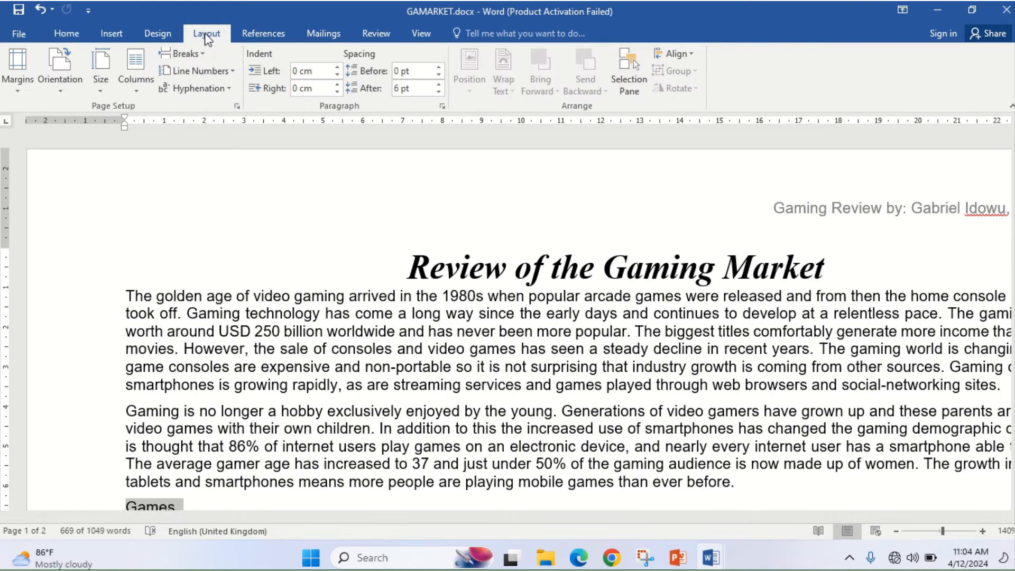
{"action": "left_click", "coordinate": [140, 94]}
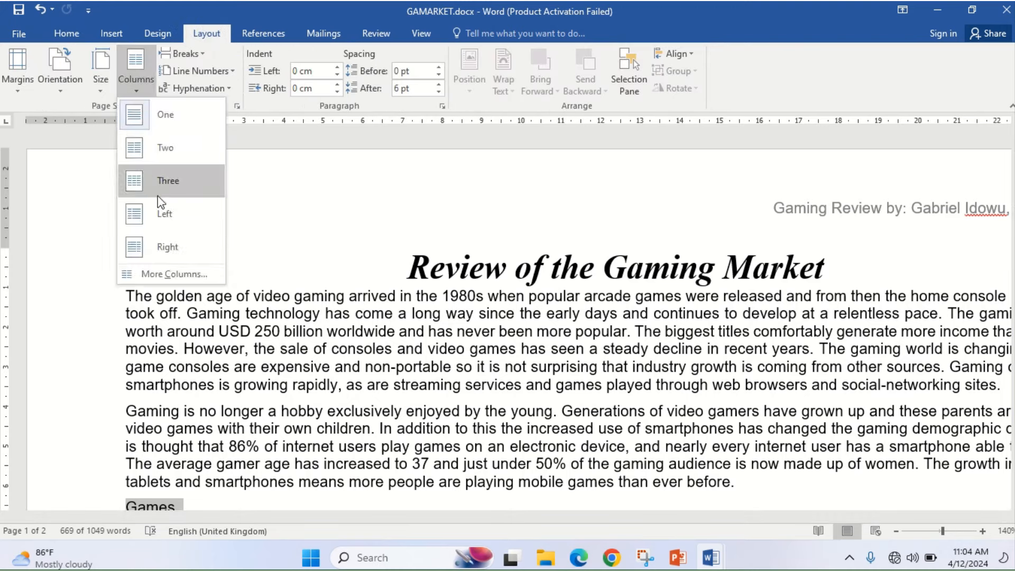
{"action": "left_click", "coordinate": [171, 274]}
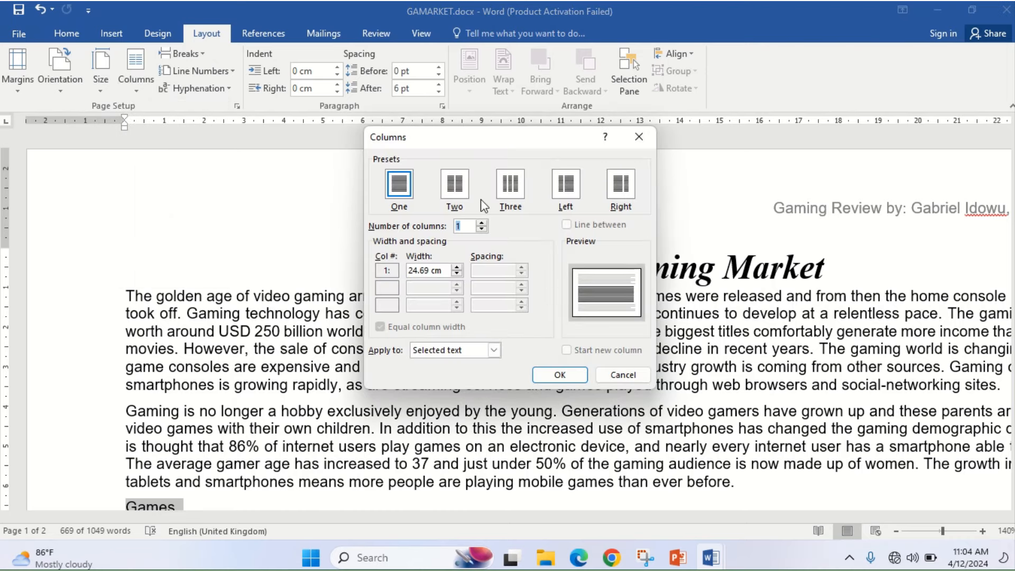
{"action": "left_click", "coordinate": [454, 185]}
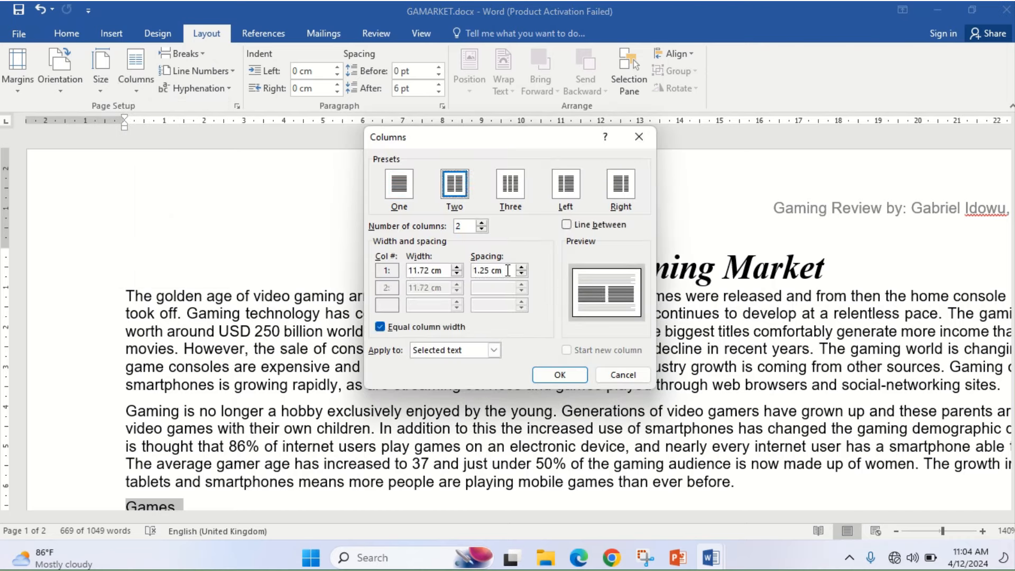
{"action": "left_click_drag", "start_coordinate": [508, 270], "coordinate": [468, 269]}
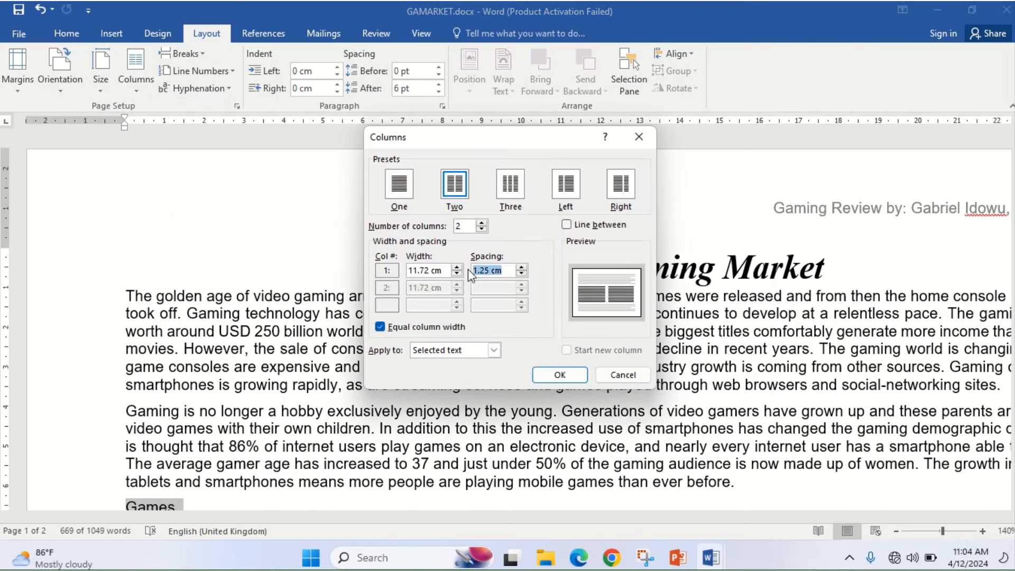
{"action": "left_click", "coordinate": [578, 560]}
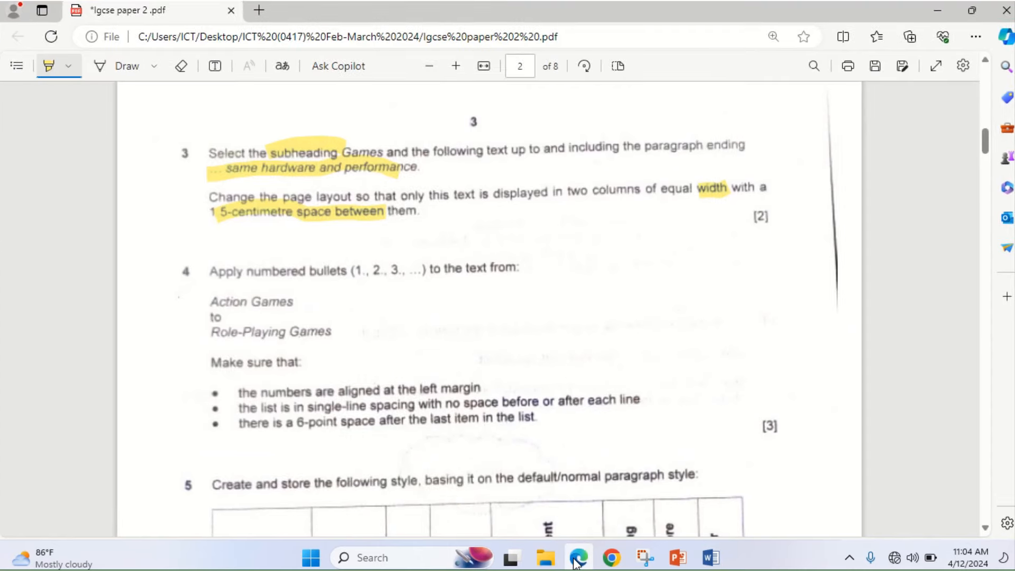
{"action": "left_click", "coordinate": [577, 560]}
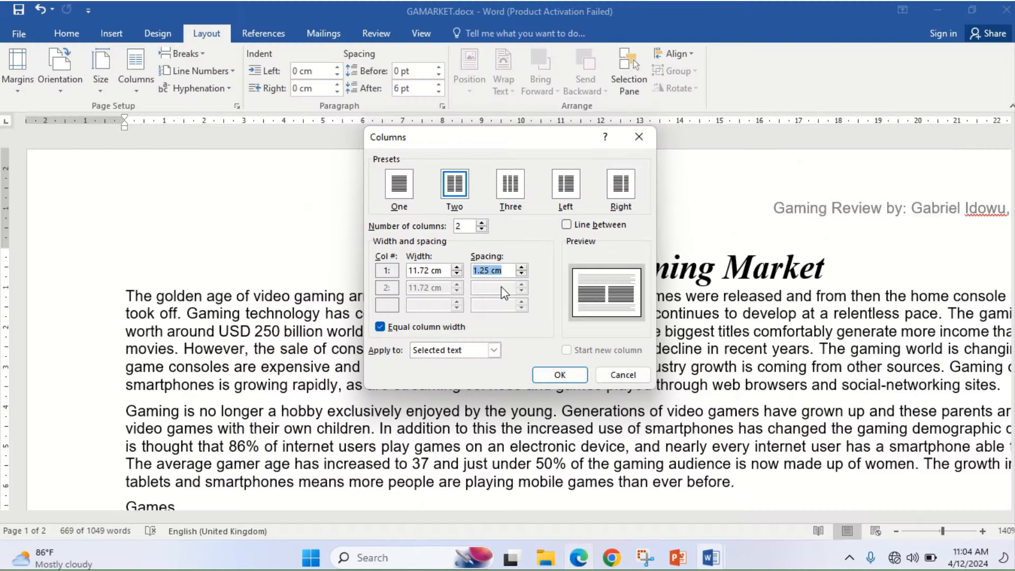
{"action": "type", "text": "1"}
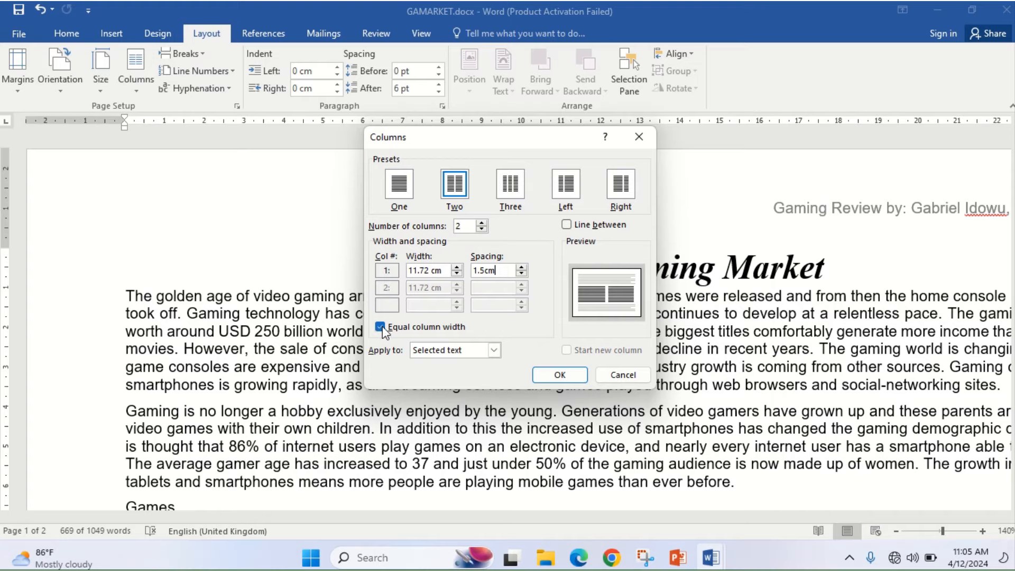
{"action": "left_click", "coordinate": [559, 374]}
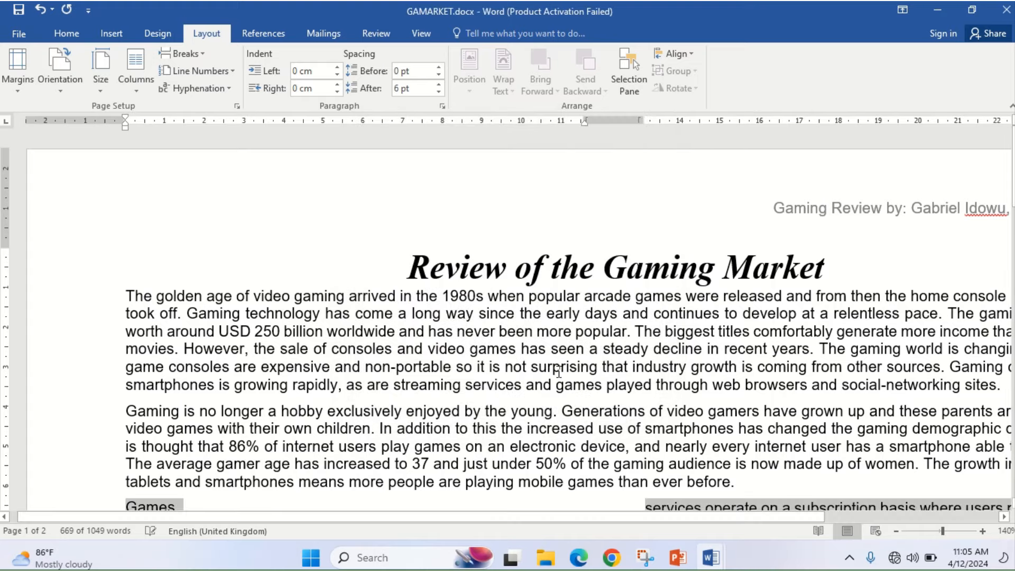
- Zoom out to view the whole two-column page, then check the next exam question
{"action": "left_click", "coordinate": [899, 530]}
{"action": "left_click", "coordinate": [899, 531]}
{"action": "left_click", "coordinate": [898, 531]}
{"action": "left_click", "coordinate": [898, 531]}
{"action": "left_click", "coordinate": [899, 531]}
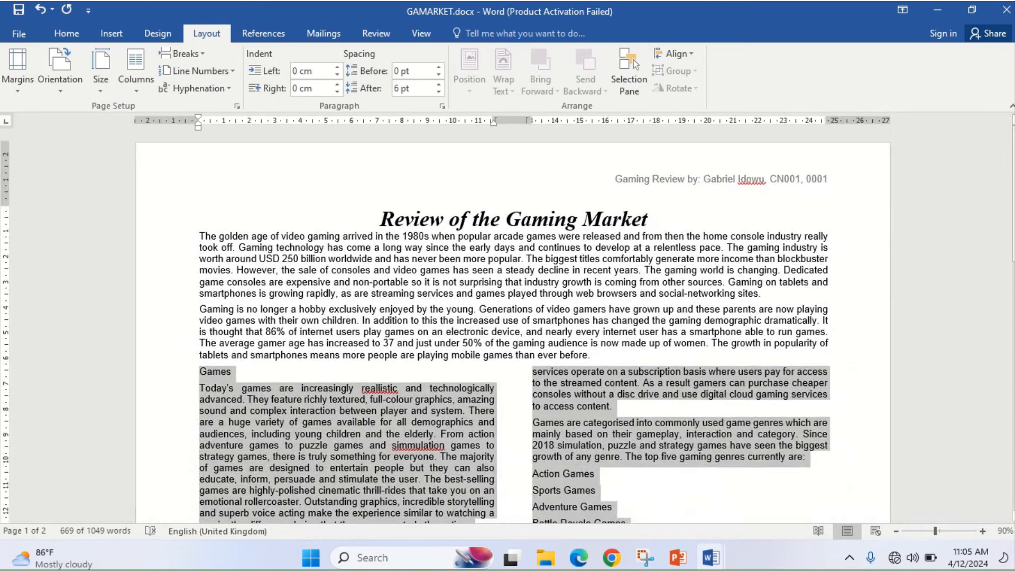
{"action": "left_click_drag", "start_coordinate": [1014, 213], "coordinate": [1014, 292]}
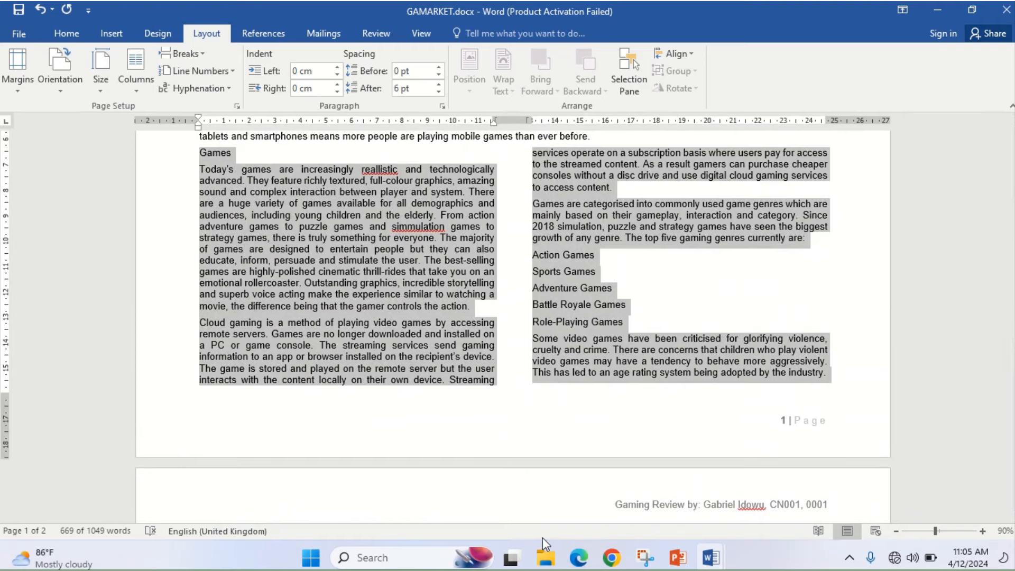
{"action": "left_click", "coordinate": [579, 558]}
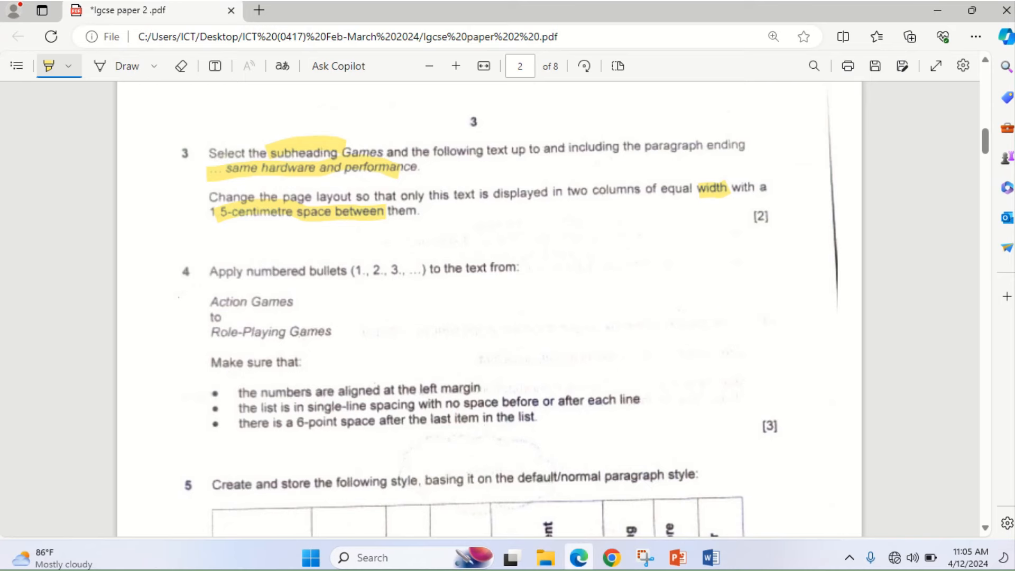
- Number the genre lines Action Games to Role-Playing Games as a 1.–5. list
{"action": "left_click", "coordinate": [578, 558]}
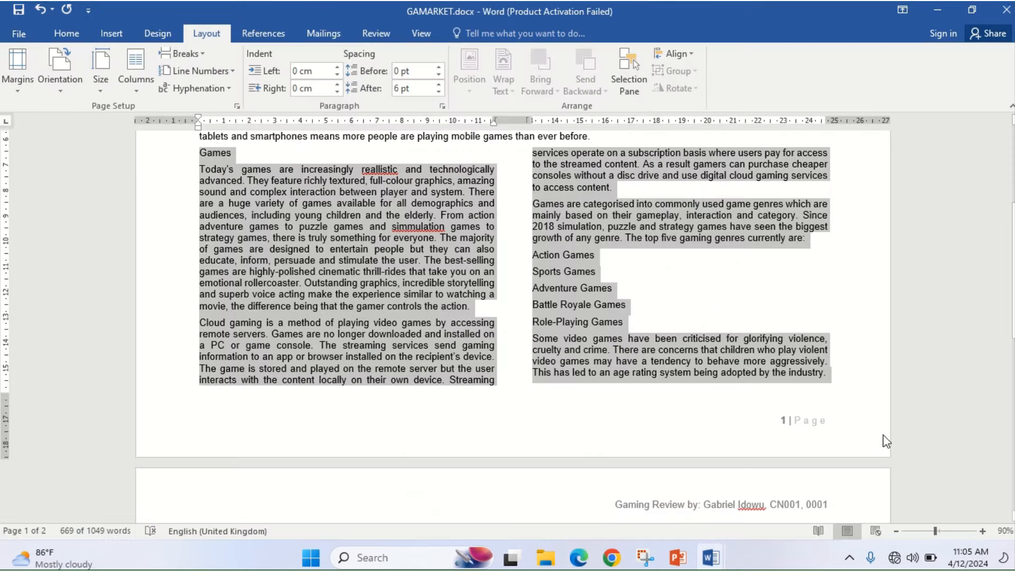
{"action": "left_click", "coordinate": [534, 255]}
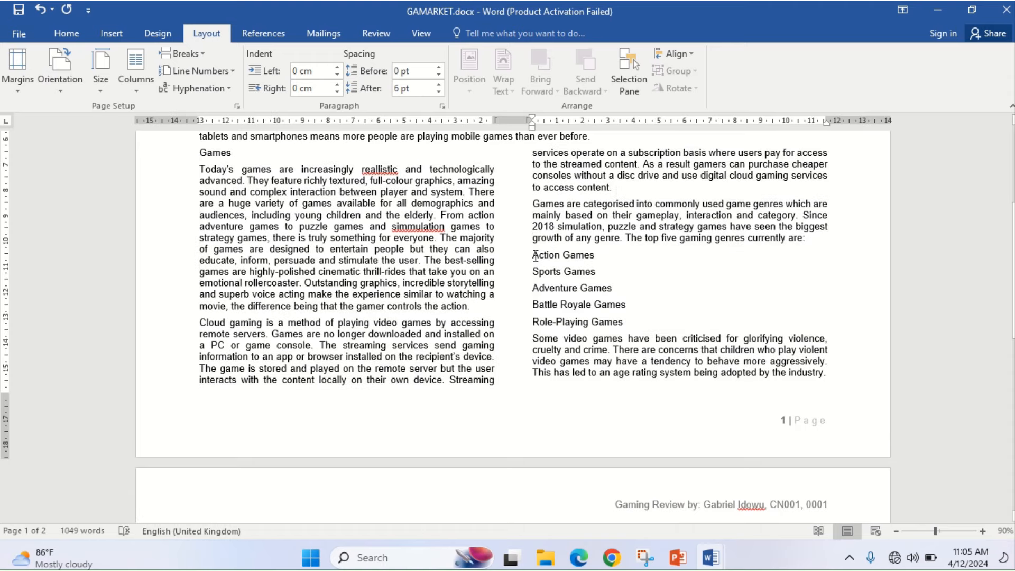
{"action": "left_click_drag", "start_coordinate": [535, 255], "coordinate": [643, 324]}
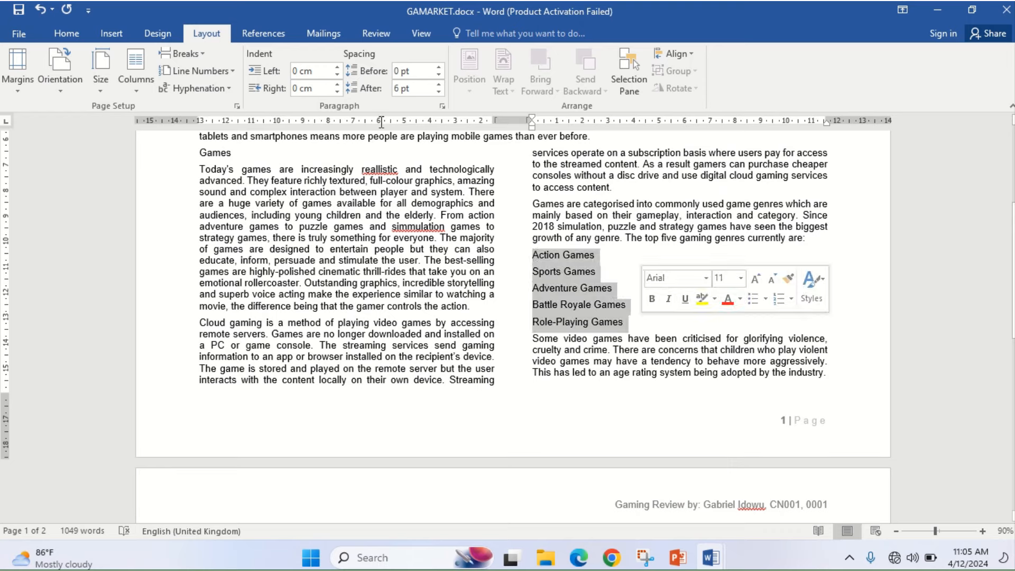
{"action": "left_click", "coordinate": [63, 34]}
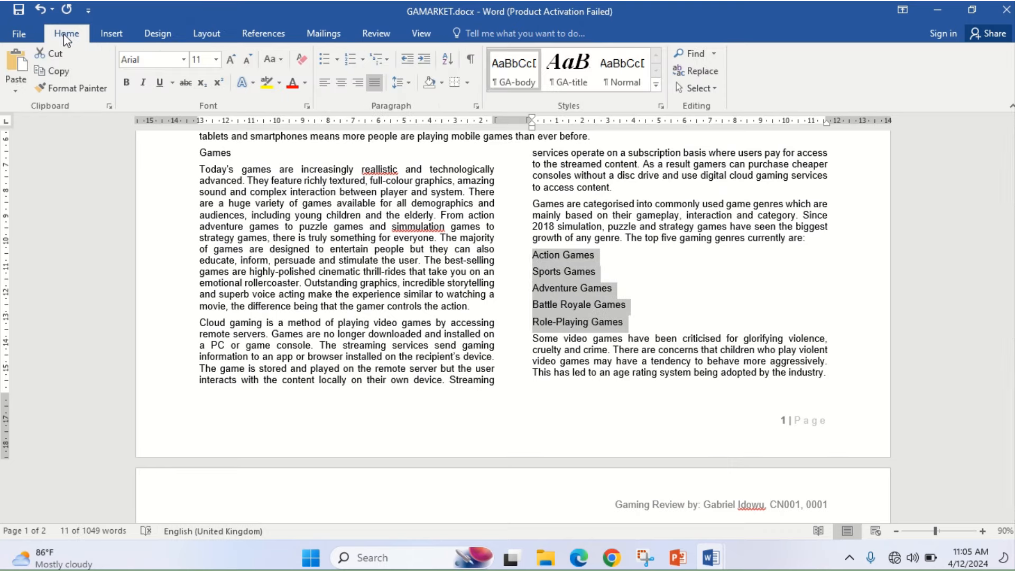
{"action": "left_click", "coordinate": [364, 58]}
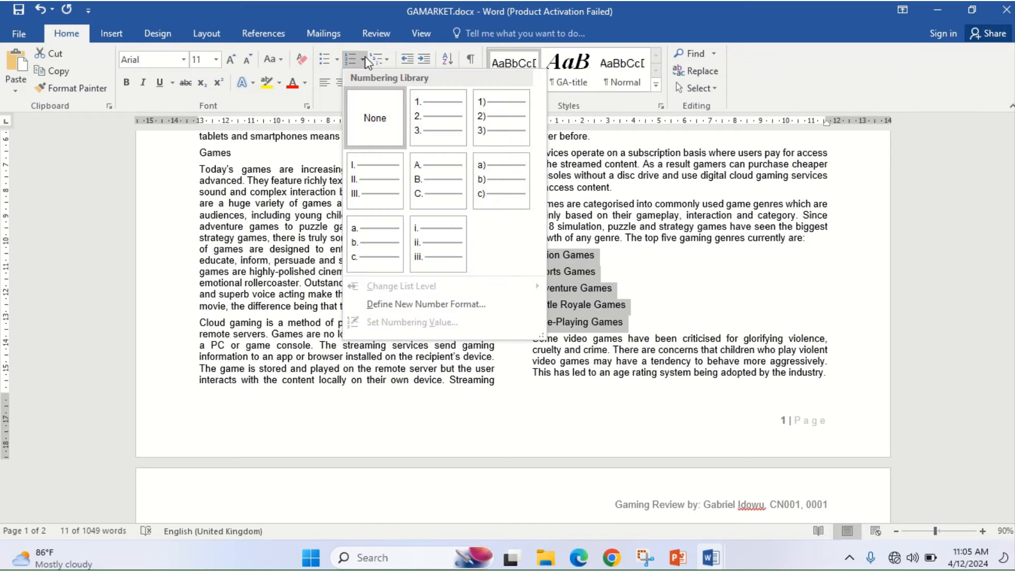
{"action": "left_click", "coordinate": [439, 119]}
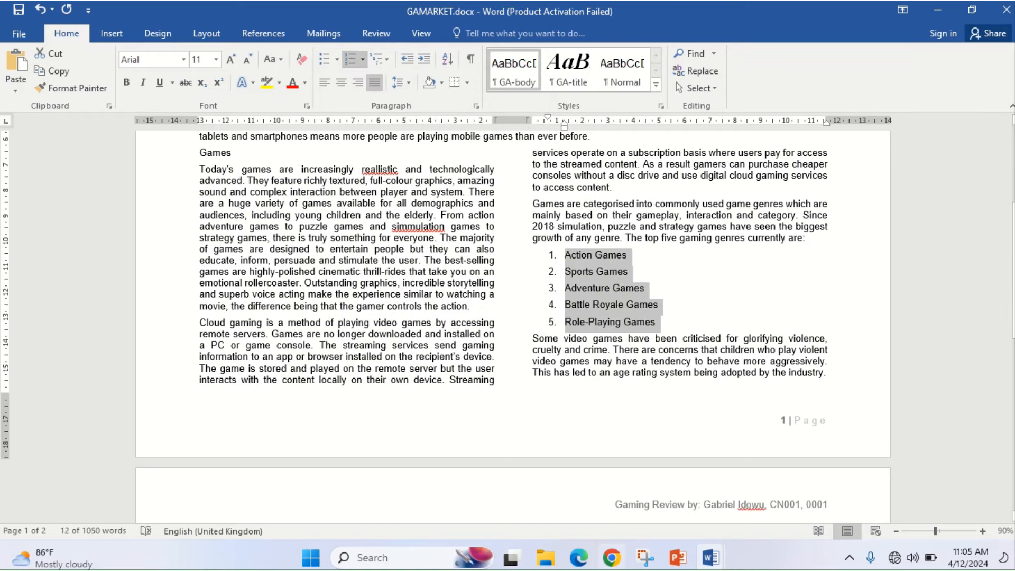
{"action": "left_click", "coordinate": [579, 557]}
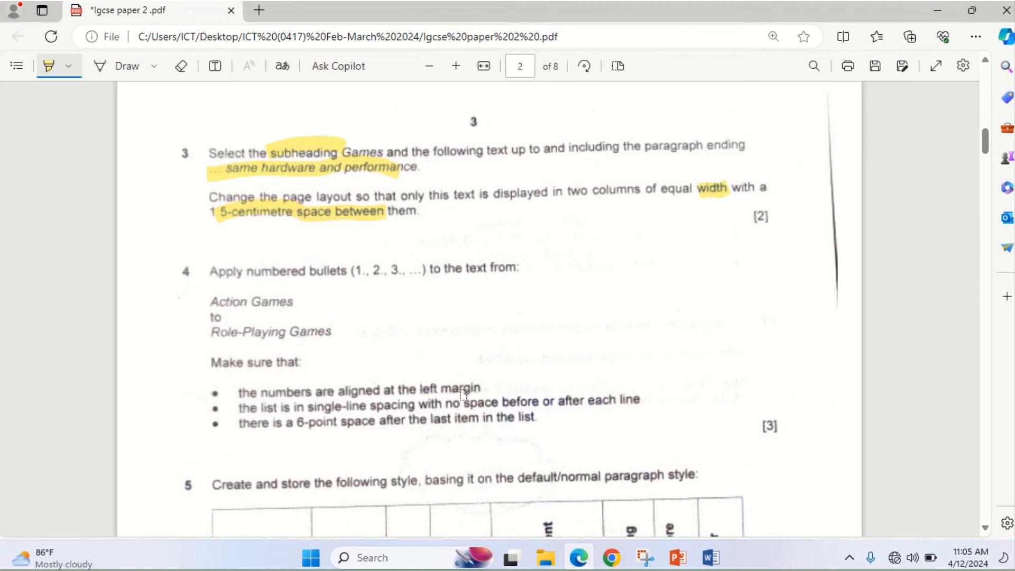
- Highlight the exam's left margin, single-line spacing and 6 pt space-after requirements
{"action": "left_click_drag", "start_coordinate": [399, 390], "coordinate": [472, 389]}
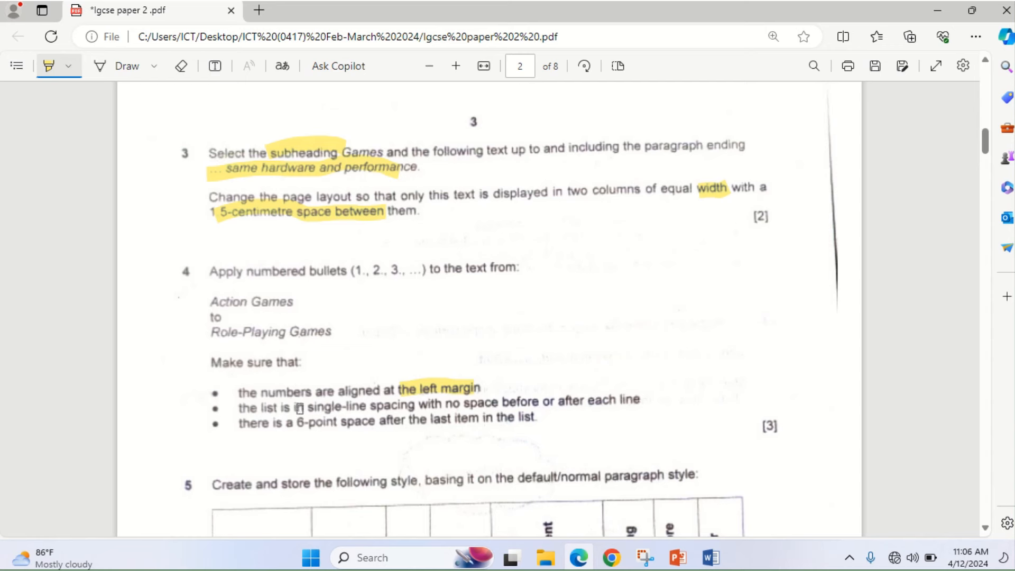
{"action": "left_click_drag", "start_coordinate": [298, 408], "coordinate": [639, 401]}
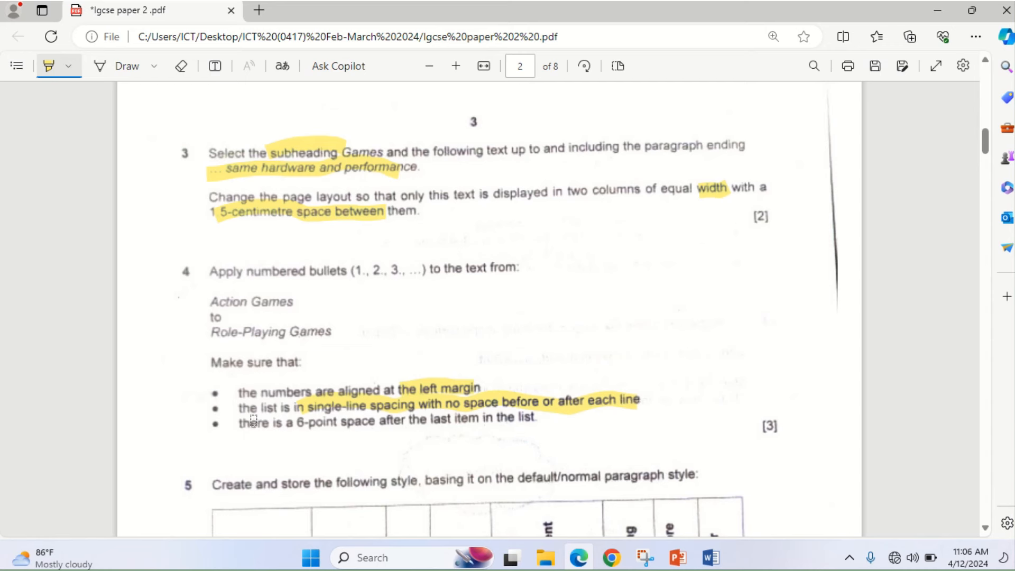
{"action": "left_click_drag", "start_coordinate": [240, 424], "coordinate": [447, 425]}
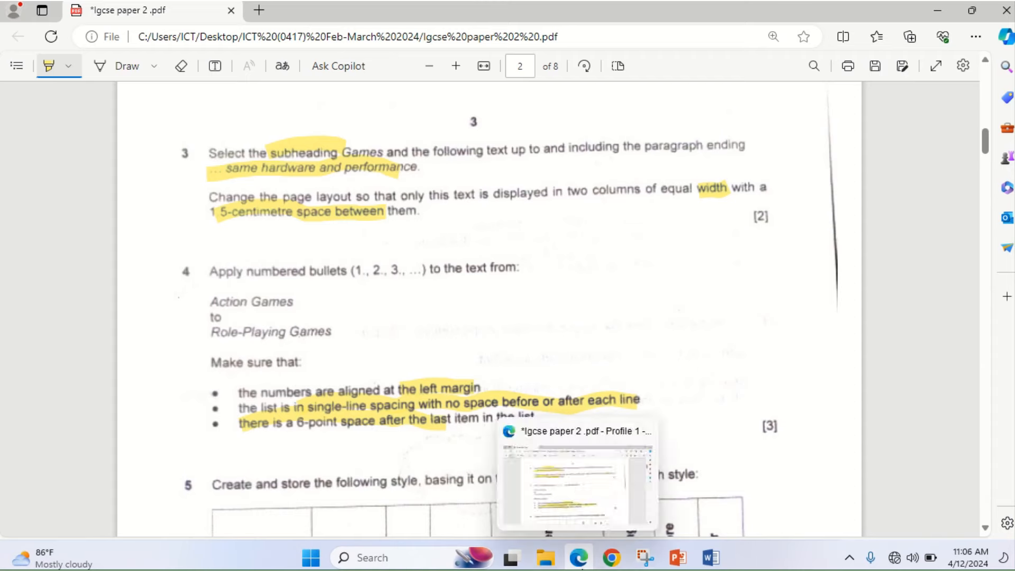
{"action": "left_click", "coordinate": [583, 556]}
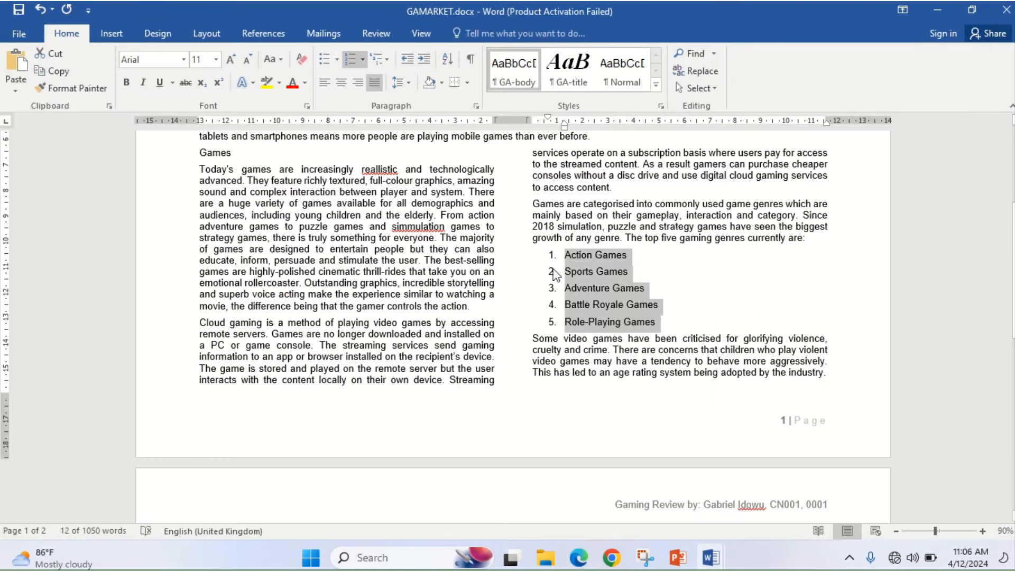
{"action": "left_click", "coordinate": [580, 555]}
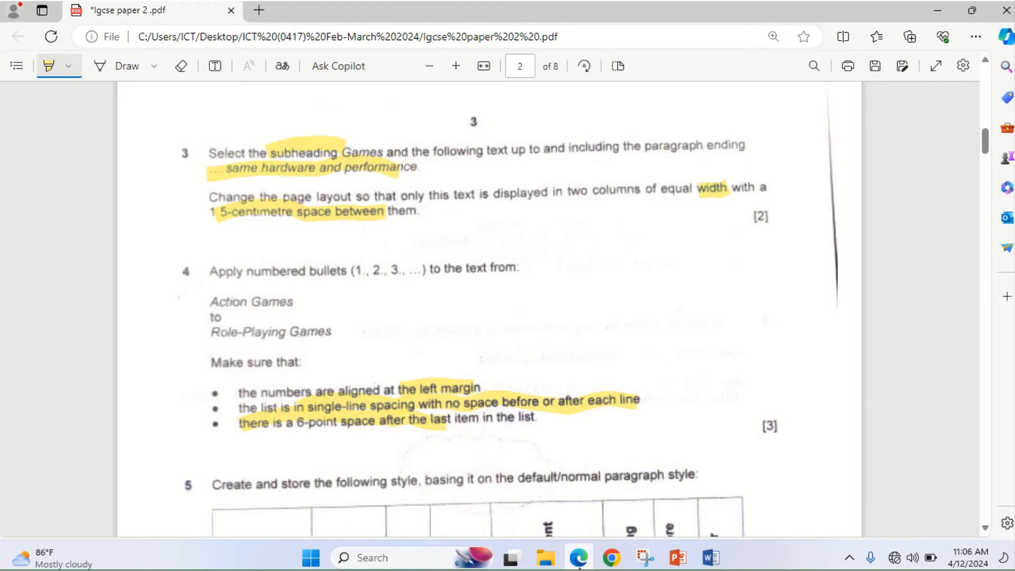
{"action": "left_click", "coordinate": [580, 566]}
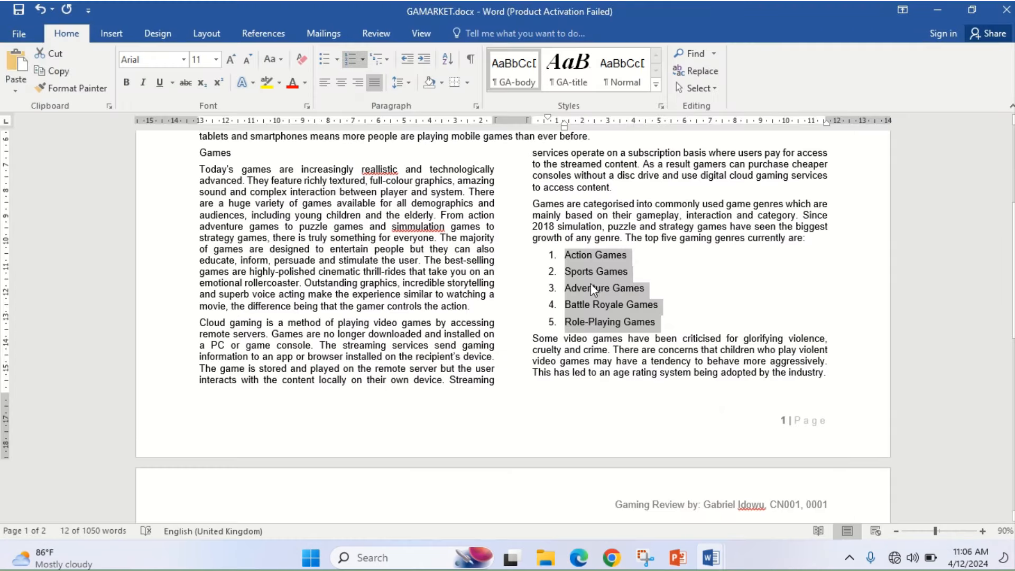
- Set the numbered list's paragraphs to 0 pt spacing after with single line spacing
{"action": "left_click", "coordinate": [475, 104]}
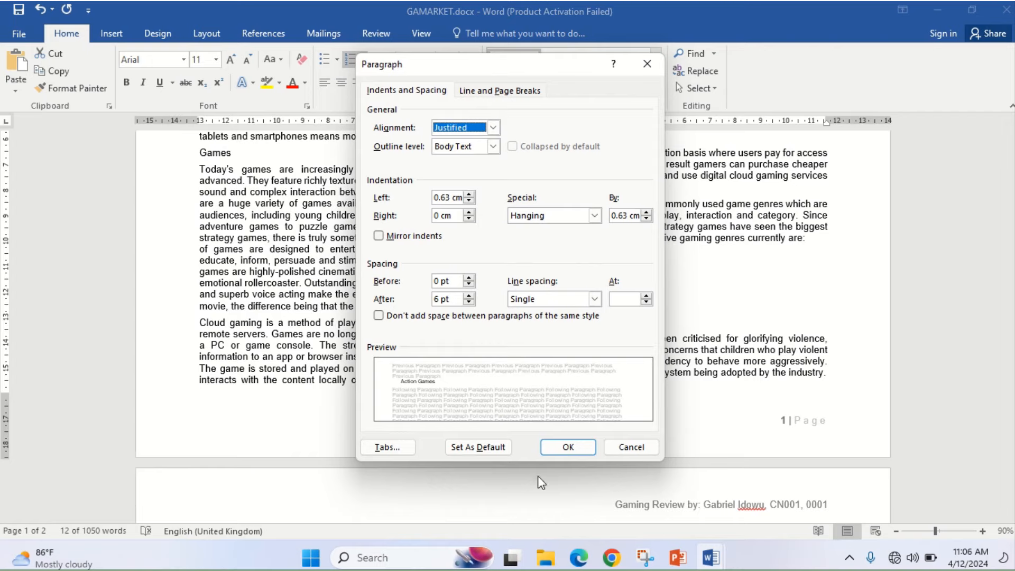
{"action": "left_click", "coordinate": [581, 558]}
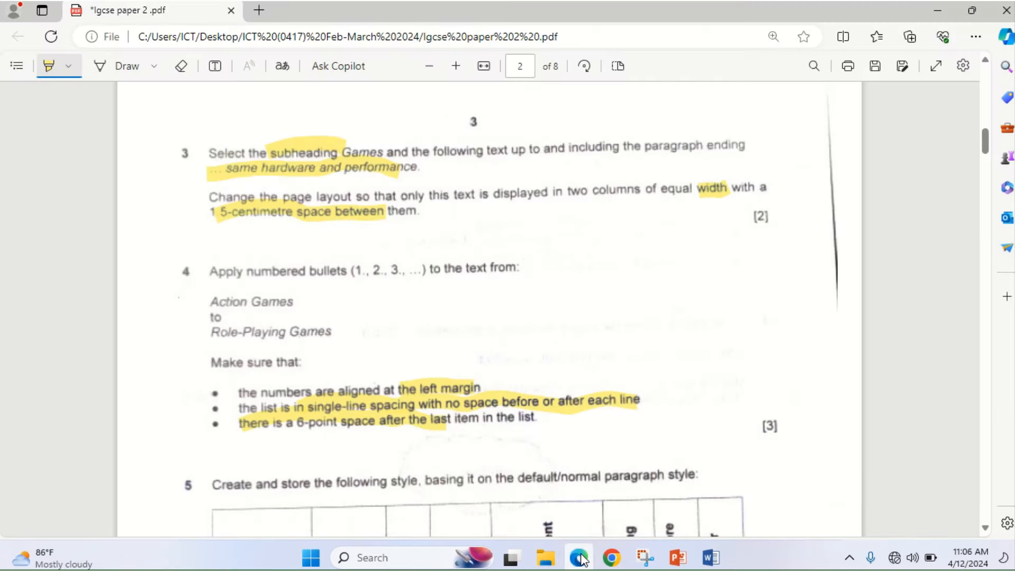
{"action": "left_click", "coordinate": [581, 558]}
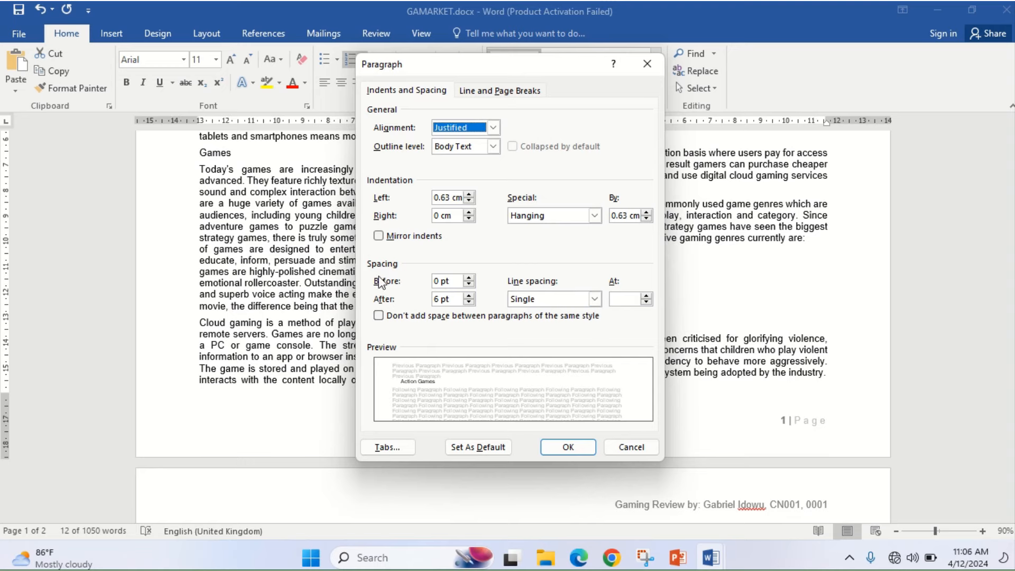
{"action": "left_click", "coordinate": [469, 302]}
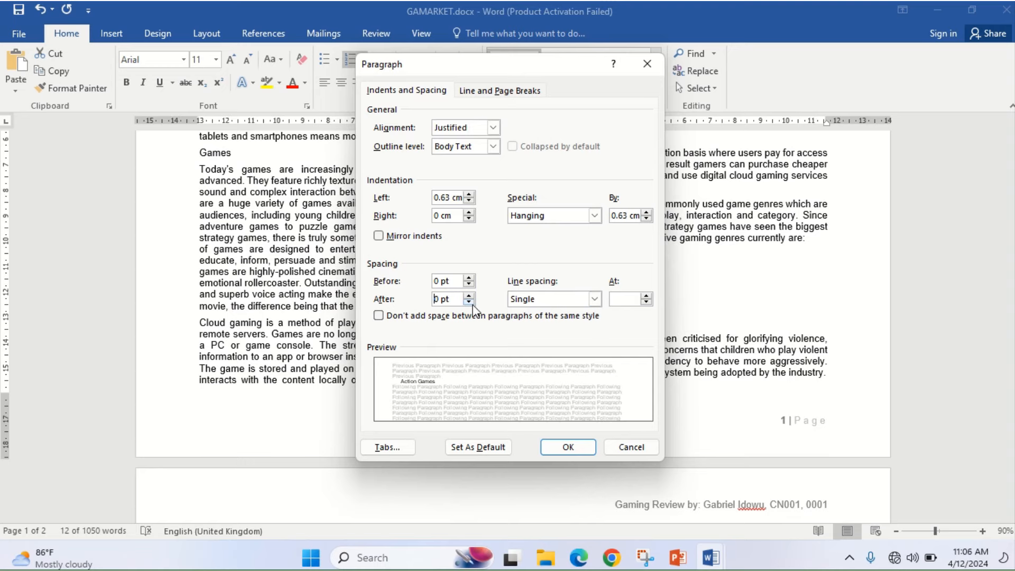
{"action": "left_click", "coordinate": [579, 558]}
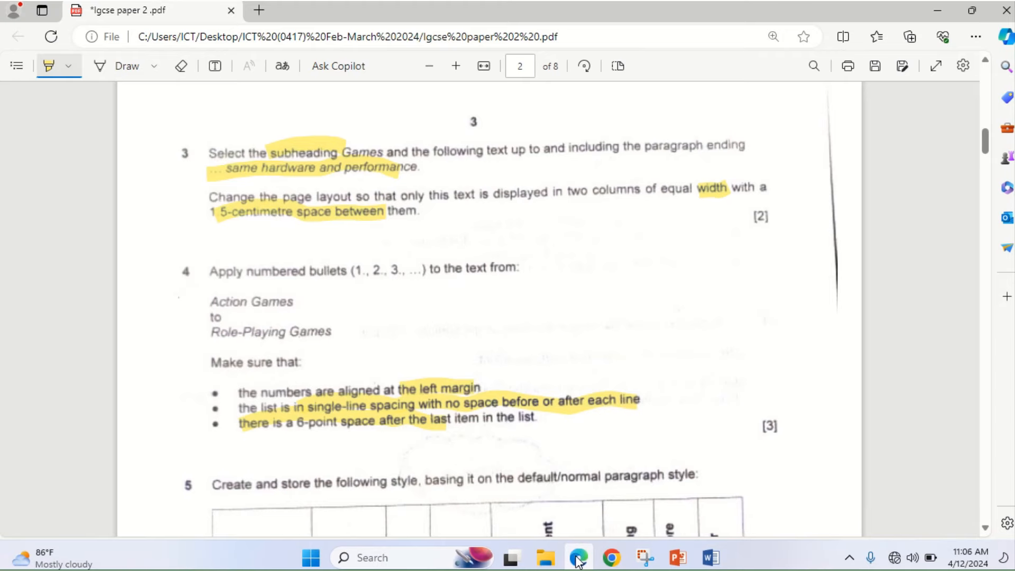
{"action": "left_click", "coordinate": [579, 559]}
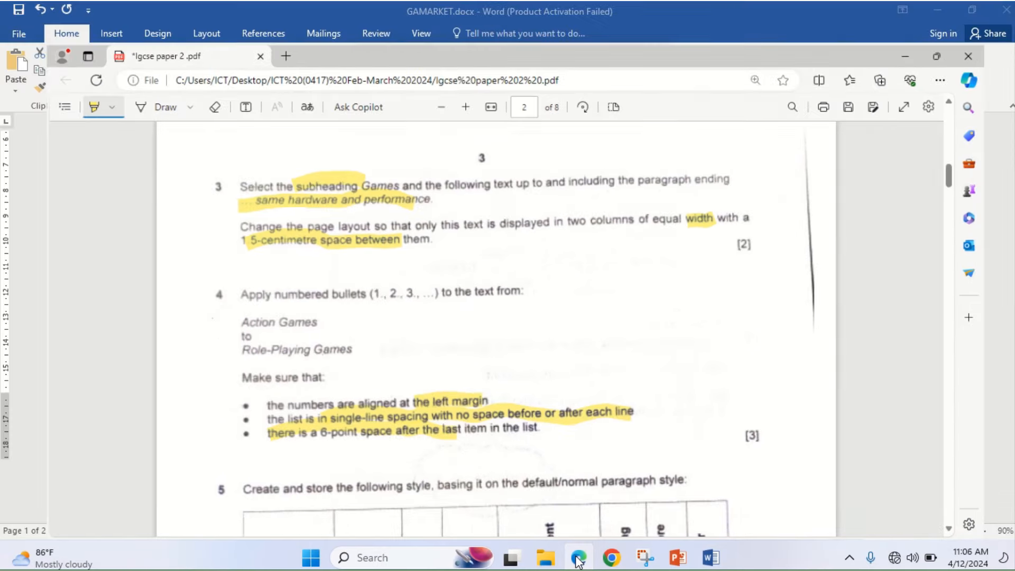
{"action": "left_click", "coordinate": [568, 448]}
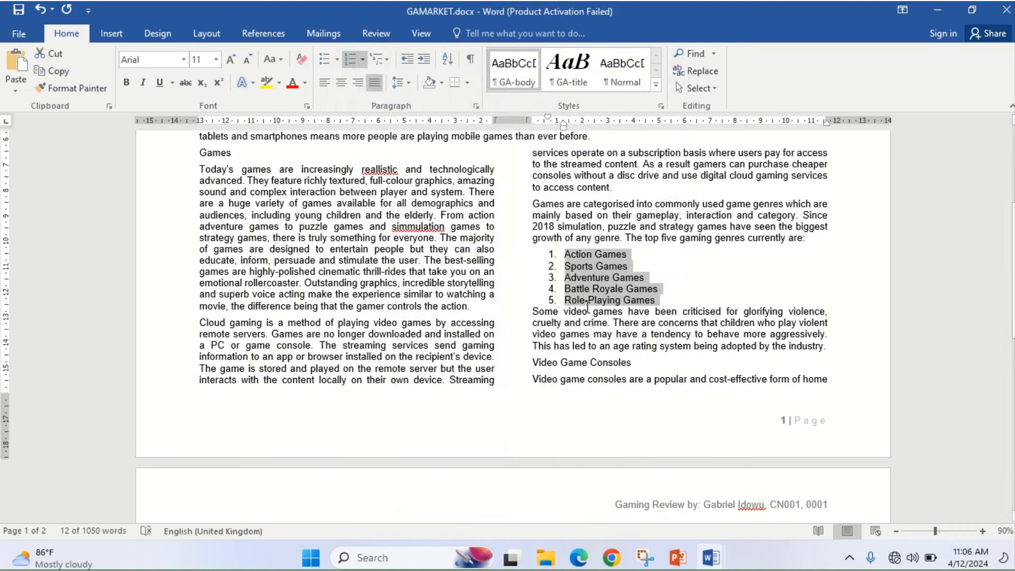
- Give the 'Some video games…' paragraph below the list 6 pt spacing before
{"action": "left_click", "coordinate": [983, 531]}
{"action": "left_click", "coordinate": [982, 531]}
{"action": "left_click", "coordinate": [982, 531]}
{"action": "left_click", "coordinate": [983, 532]}
{"action": "left_click", "coordinate": [983, 532]}
{"action": "left_click", "coordinate": [464, 322]}
{"action": "left_click", "coordinate": [476, 107]}
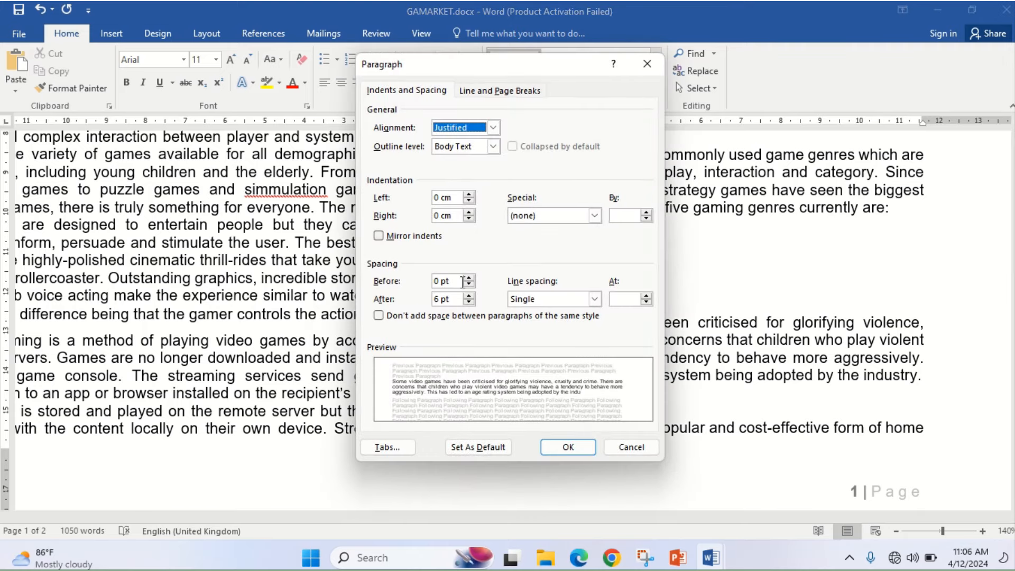
{"action": "left_click", "coordinate": [469, 278]}
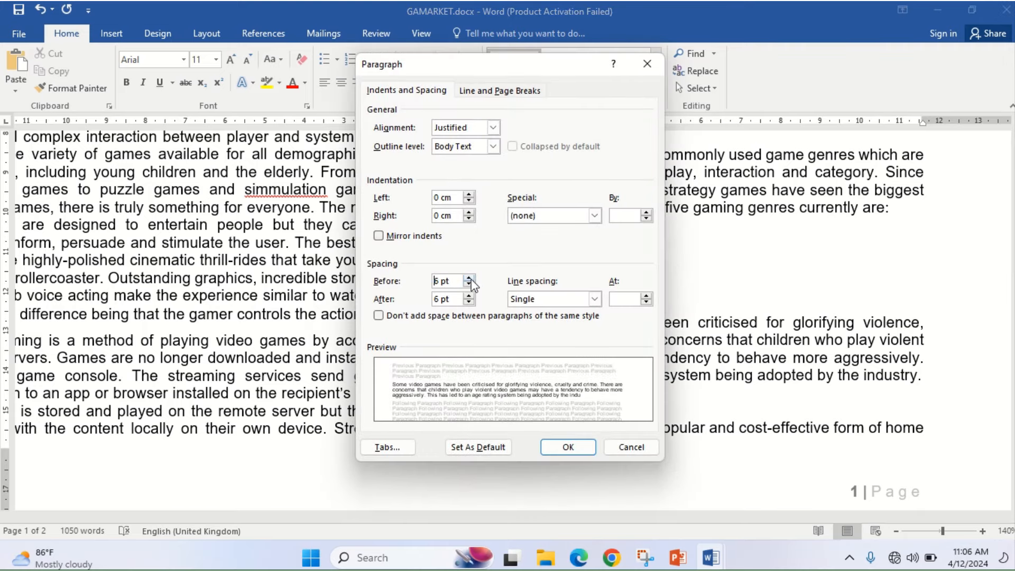
{"action": "left_click", "coordinate": [544, 448]}
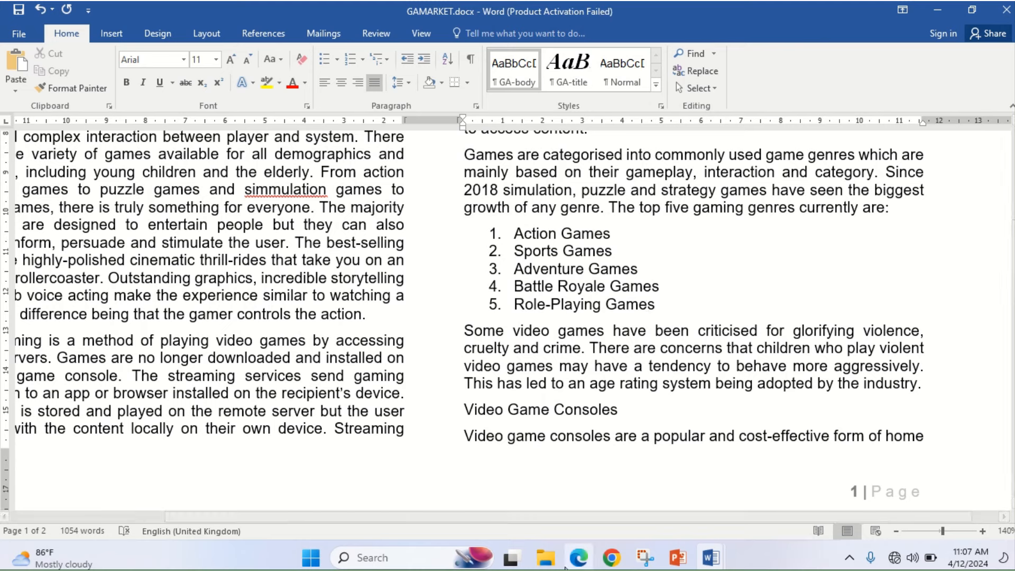
{"action": "left_click", "coordinate": [574, 564]}
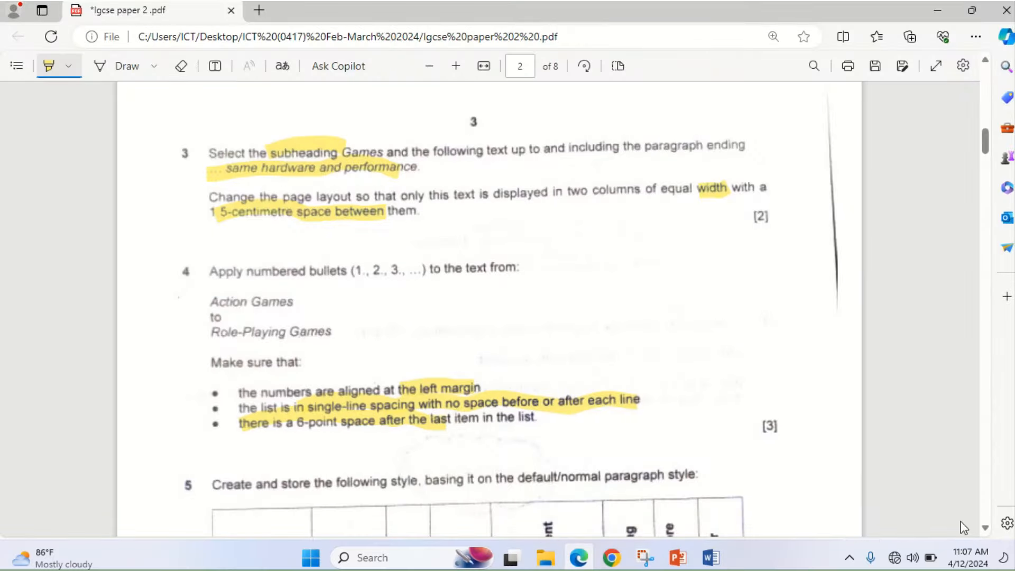
- Highlight 'basing it on the default/normal paragraph style' and 'GA-subhead' in question 5
{"action": "scroll", "coordinate": [985, 530], "scroll_direction": "down", "scroll_amount": 3}
{"action": "scroll", "coordinate": [982, 529], "scroll_direction": "down", "scroll_amount": 3}
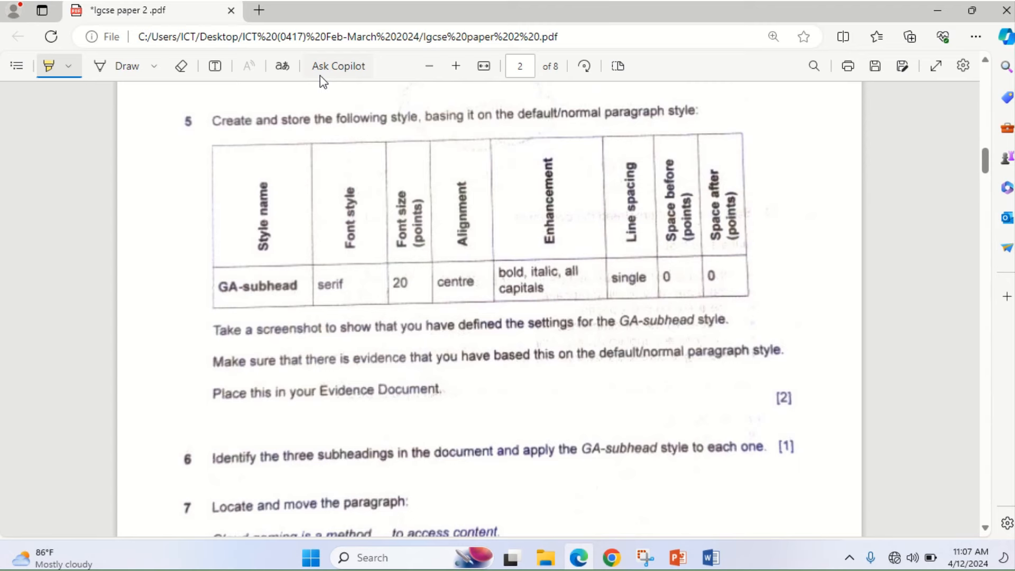
{"action": "left_click_drag", "start_coordinate": [432, 119], "coordinate": [694, 112]}
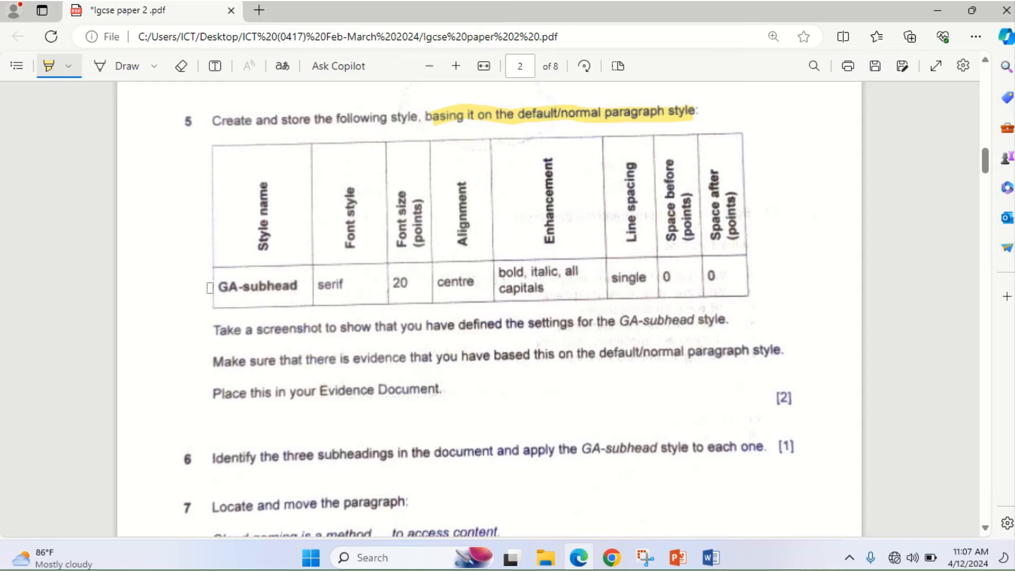
{"action": "left_click_drag", "start_coordinate": [214, 288], "coordinate": [305, 287]}
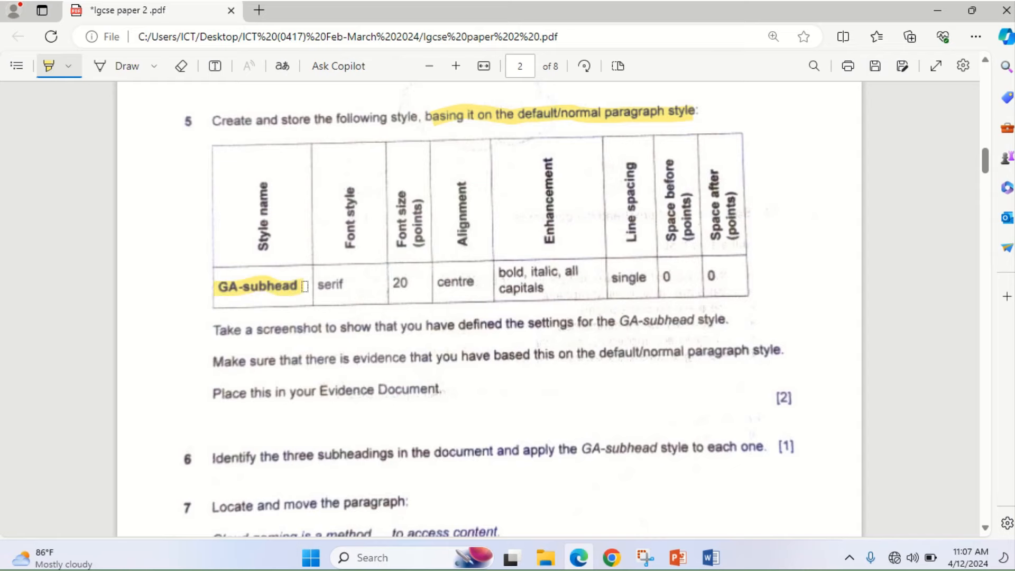
{"action": "left_click", "coordinate": [579, 557]}
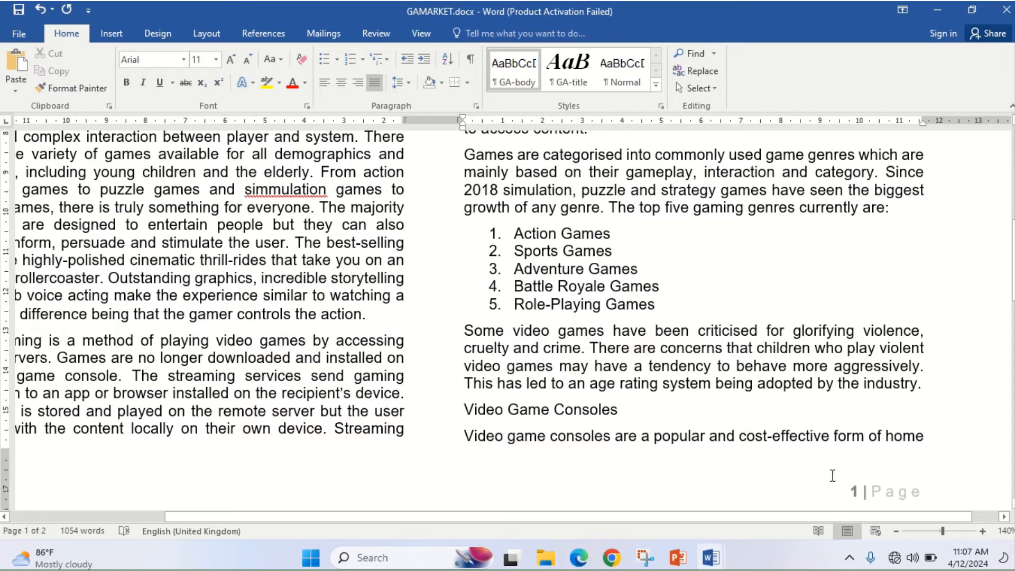
- Zoom out, move to the first paragraph, and expand the Styles gallery's More options
{"action": "left_click", "coordinate": [896, 531]}
{"action": "left_click", "coordinate": [896, 531]}
{"action": "left_click", "coordinate": [896, 531]}
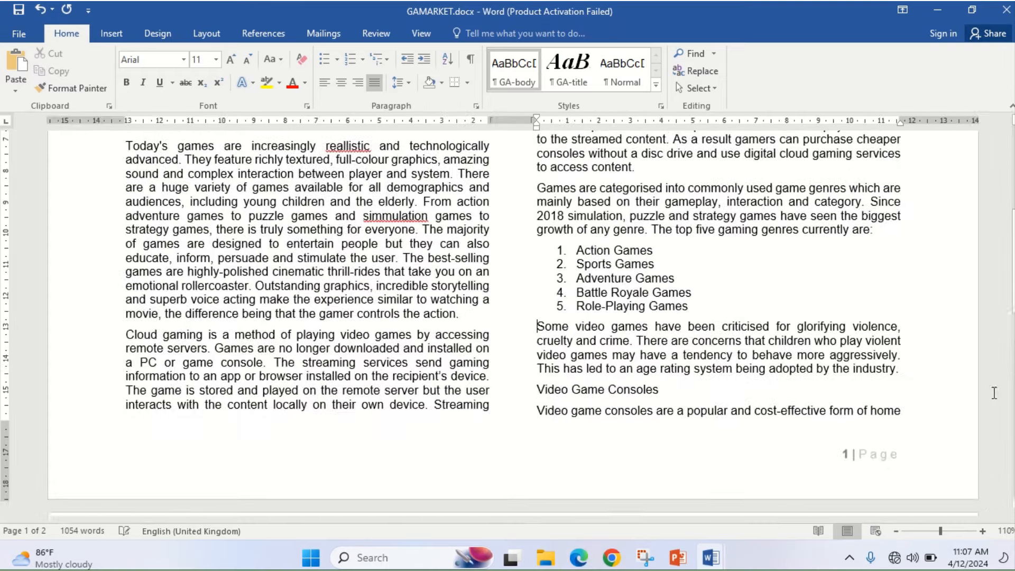
{"action": "left_click_drag", "start_coordinate": [1013, 309], "coordinate": [994, 141]}
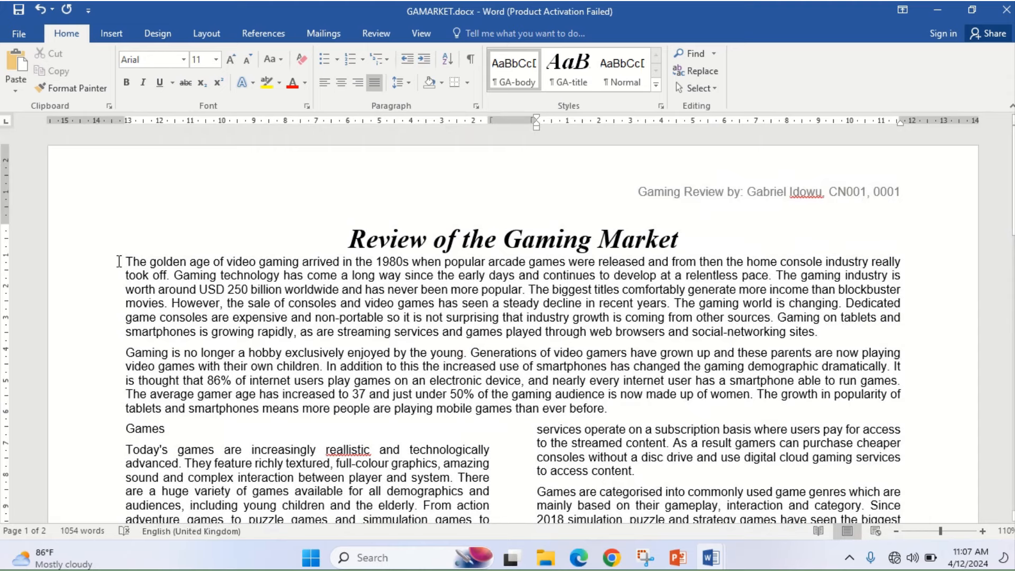
{"action": "left_click", "coordinate": [118, 261]}
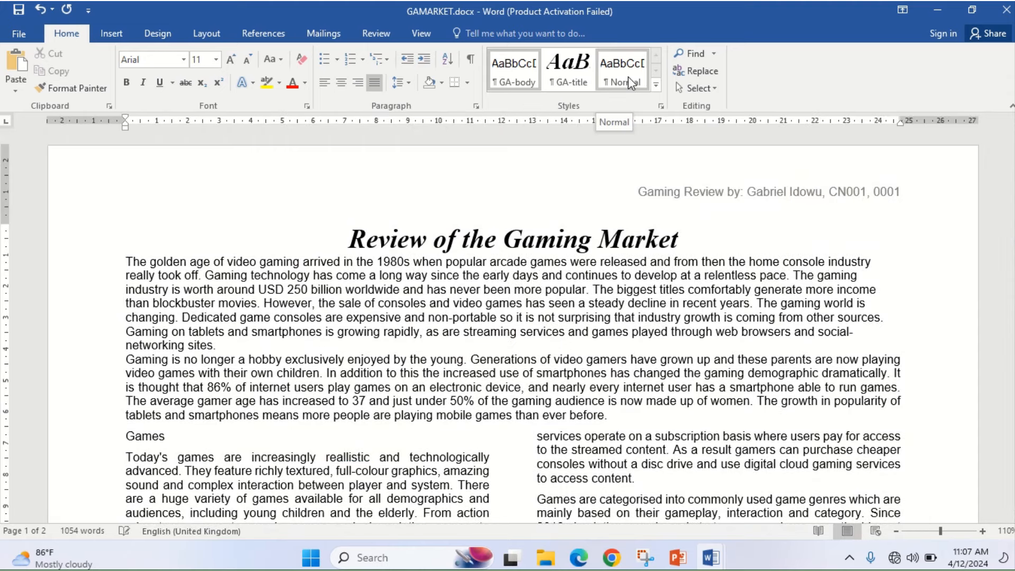
{"action": "left_click", "coordinate": [655, 87]}
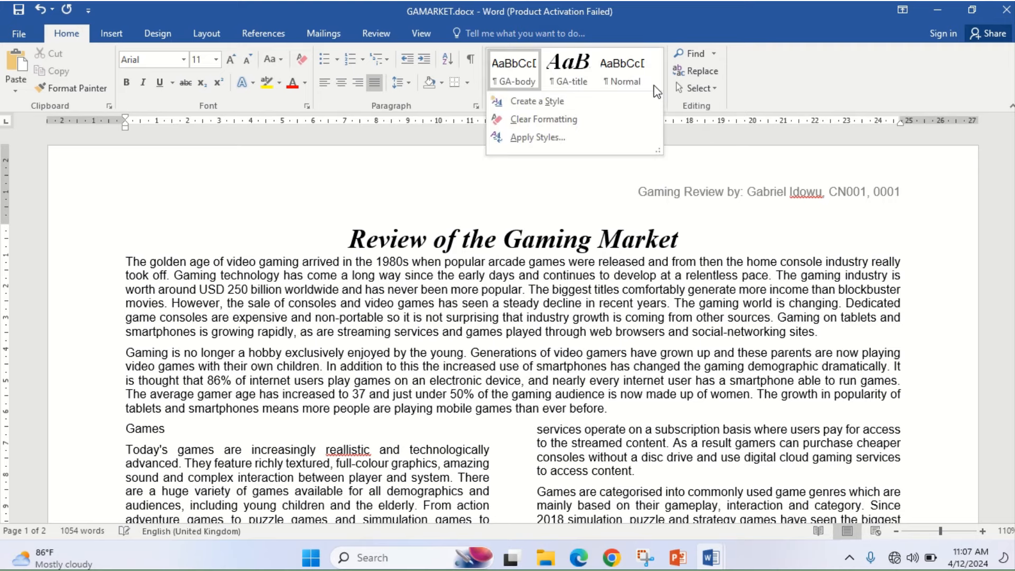
- Create a new style based on Normal and name it GA-subhead
{"action": "left_click", "coordinate": [593, 104]}
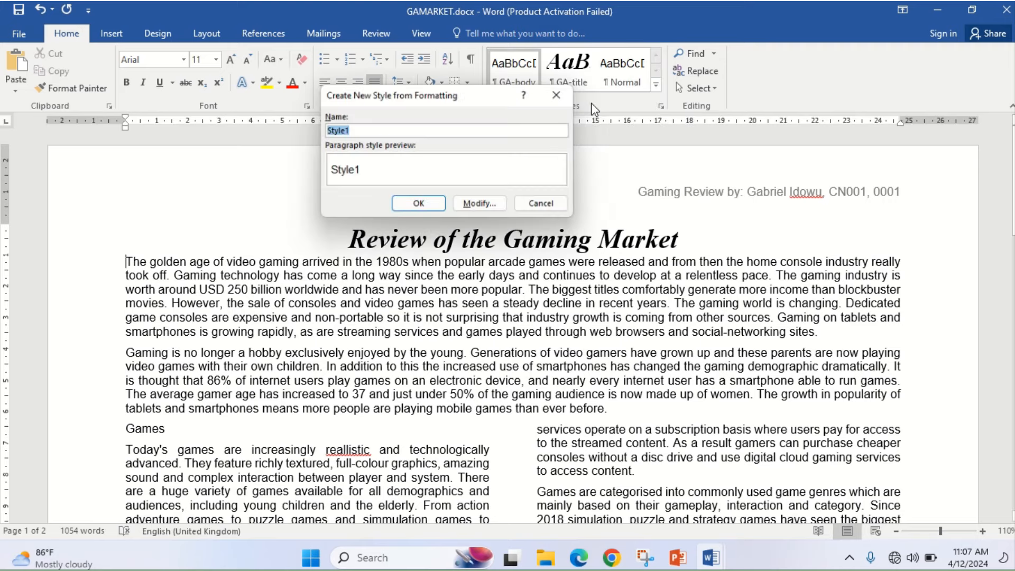
{"action": "left_click", "coordinate": [489, 205]}
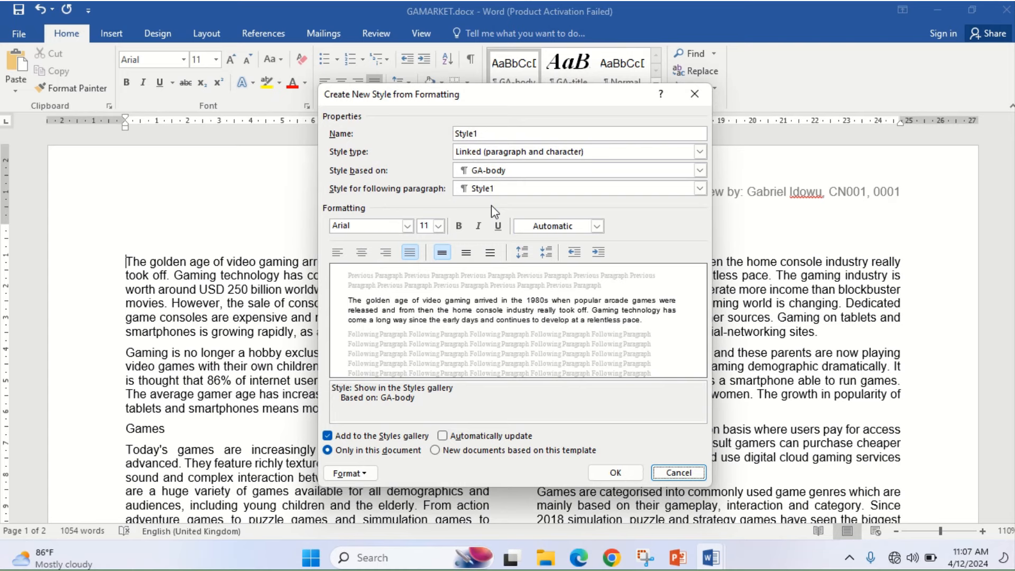
{"action": "left_click", "coordinate": [515, 173]}
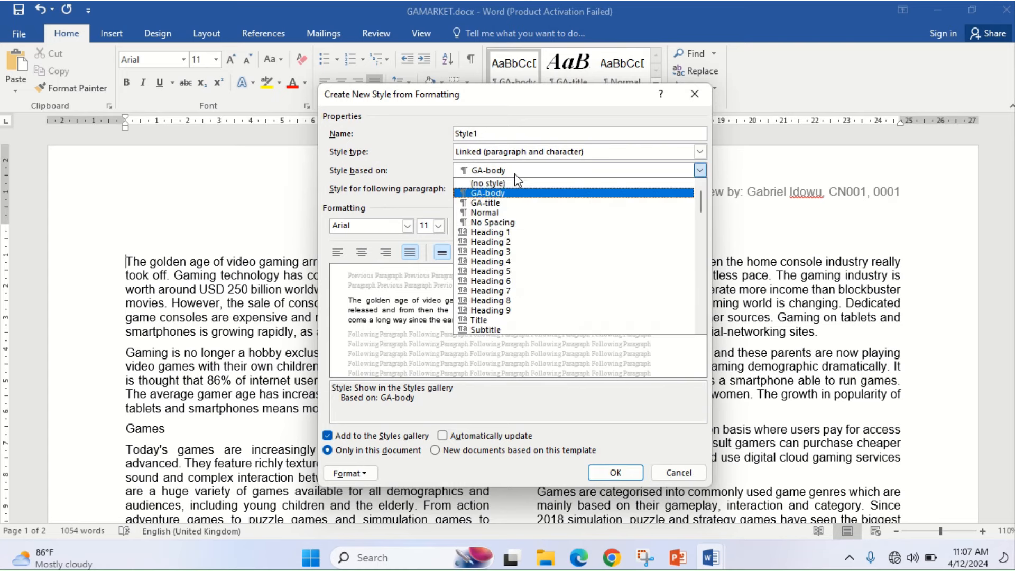
{"action": "left_click", "coordinate": [502, 214]}
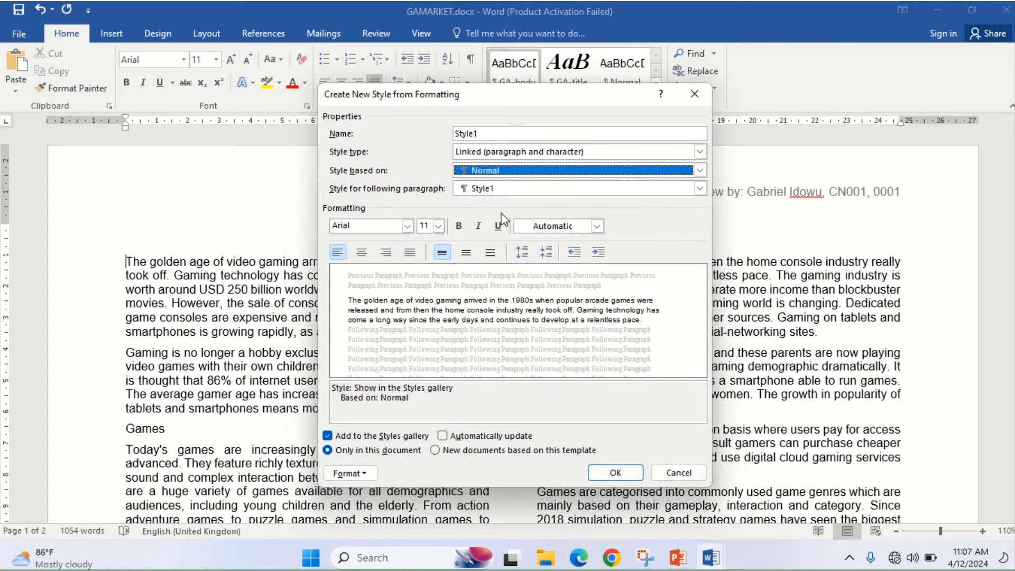
{"action": "left_click_drag", "start_coordinate": [521, 130], "coordinate": [450, 132]}
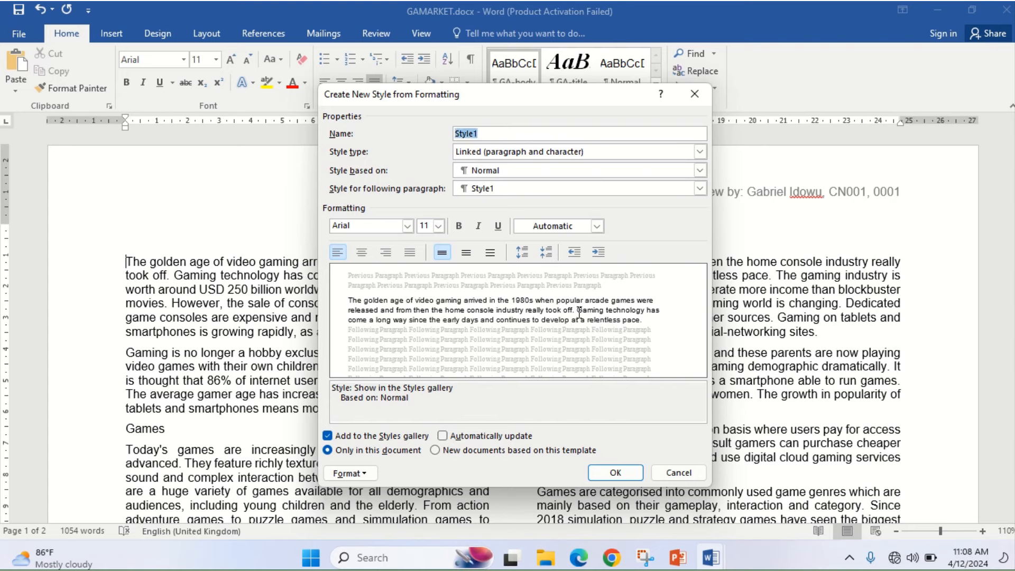
{"action": "type", "text": "GA-subhead"}
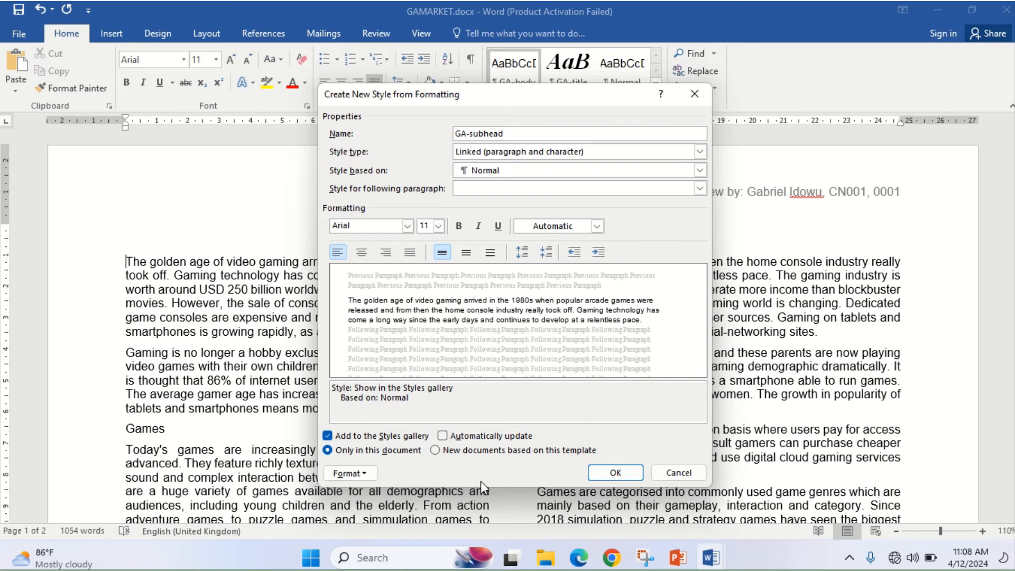
{"action": "left_click", "coordinate": [576, 561]}
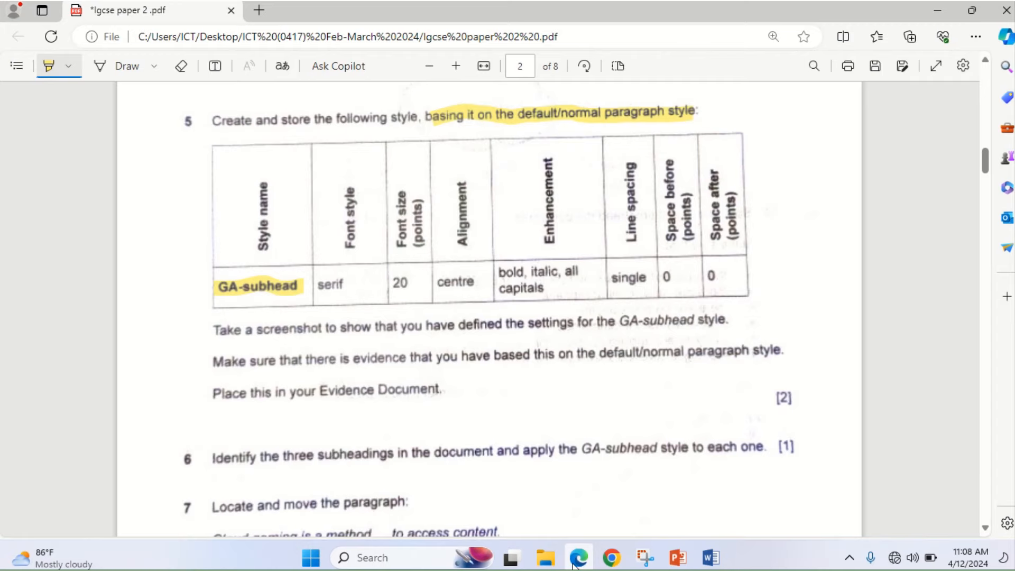
- Set the GA-subhead style's font to Times New Roman
{"action": "left_click", "coordinate": [576, 562]}
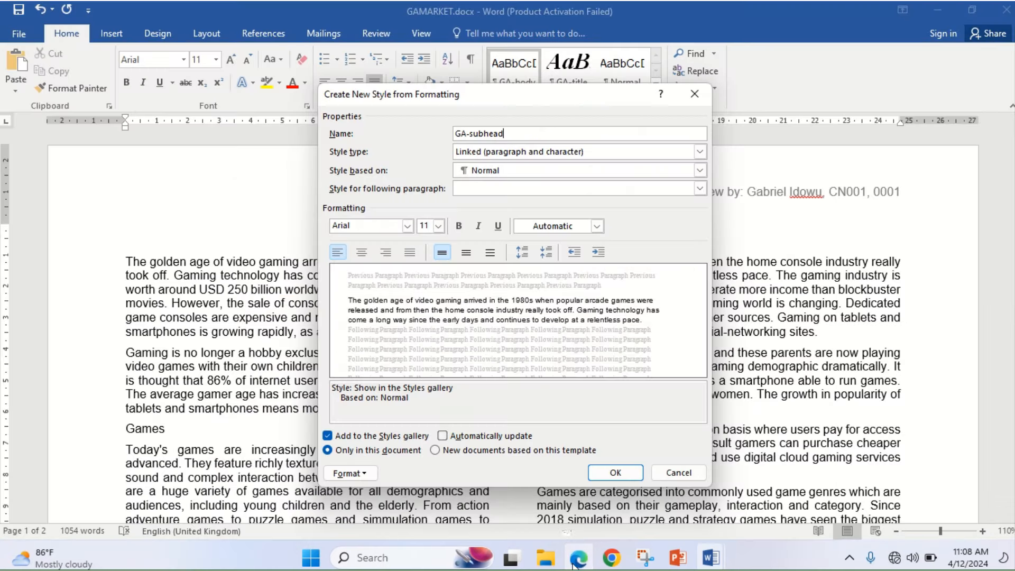
{"action": "left_click", "coordinate": [407, 226]}
{"action": "type", "text": "Times New Roman"}
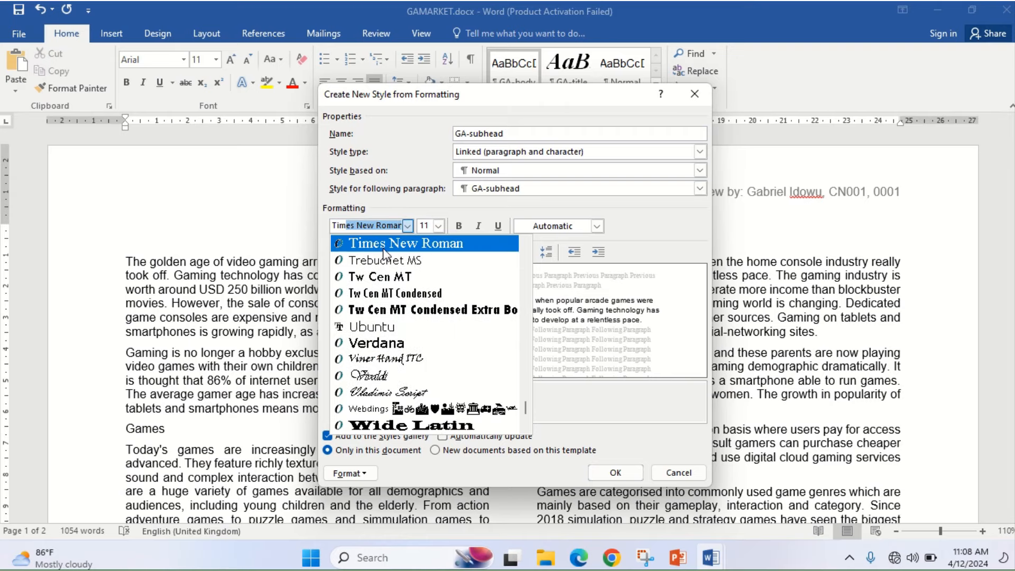
{"action": "left_click", "coordinate": [384, 247]}
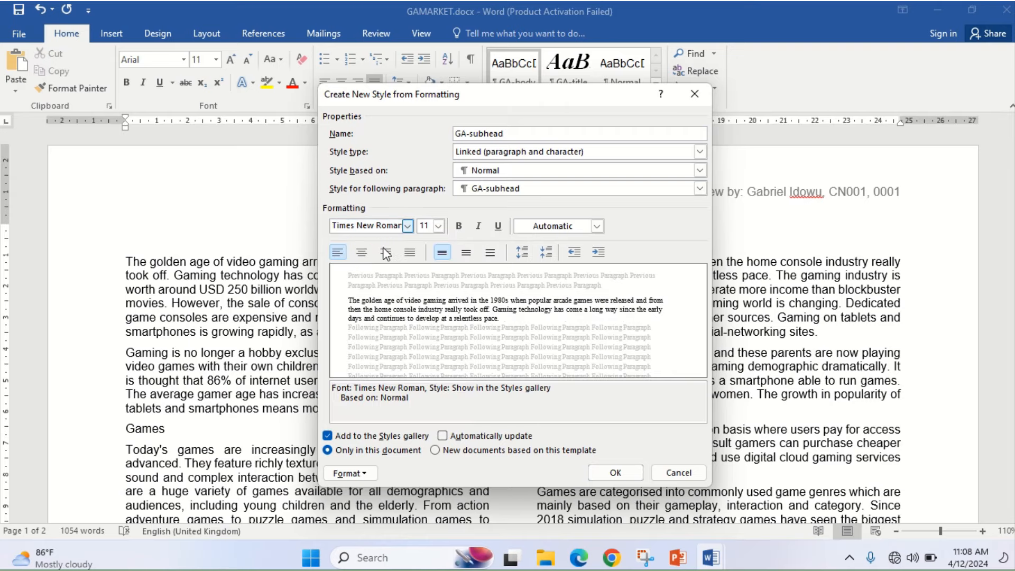
{"action": "left_click", "coordinate": [580, 562]}
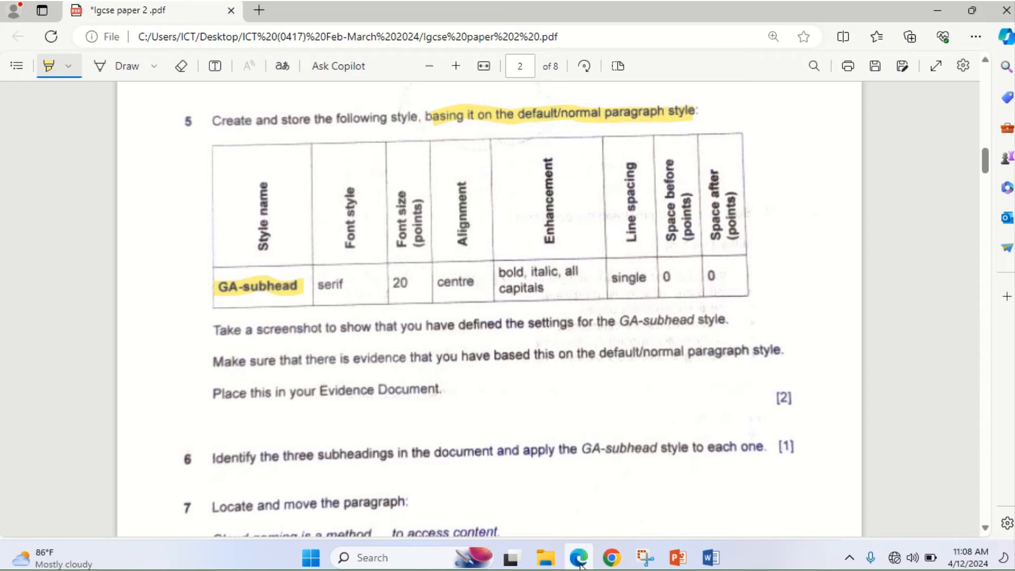
{"action": "left_click", "coordinate": [580, 563]}
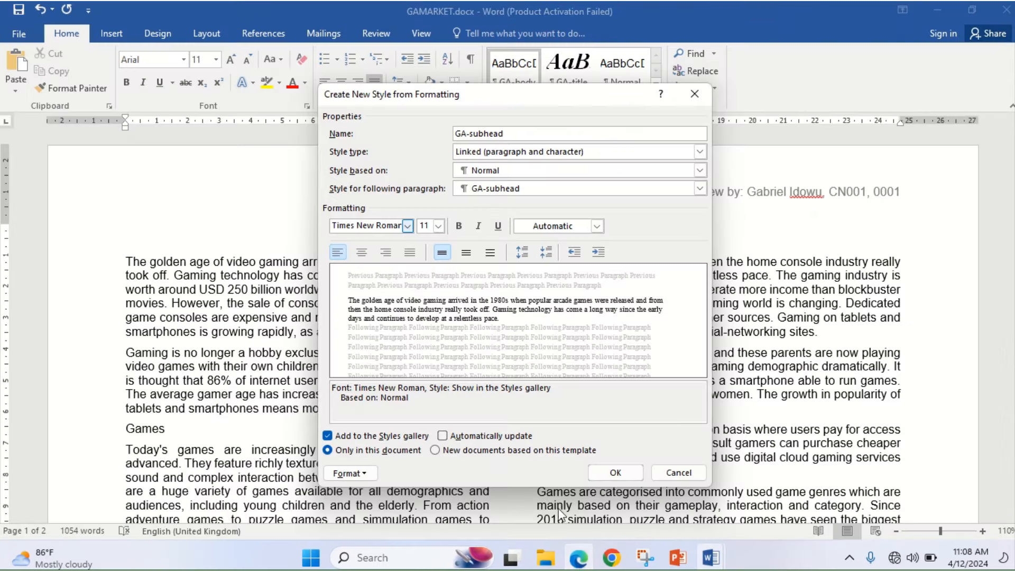
- Edit the font size field, then make the GA-subhead style centred and bold
{"action": "double_click", "coordinate": [431, 226]}
{"action": "type", "text": "20"}
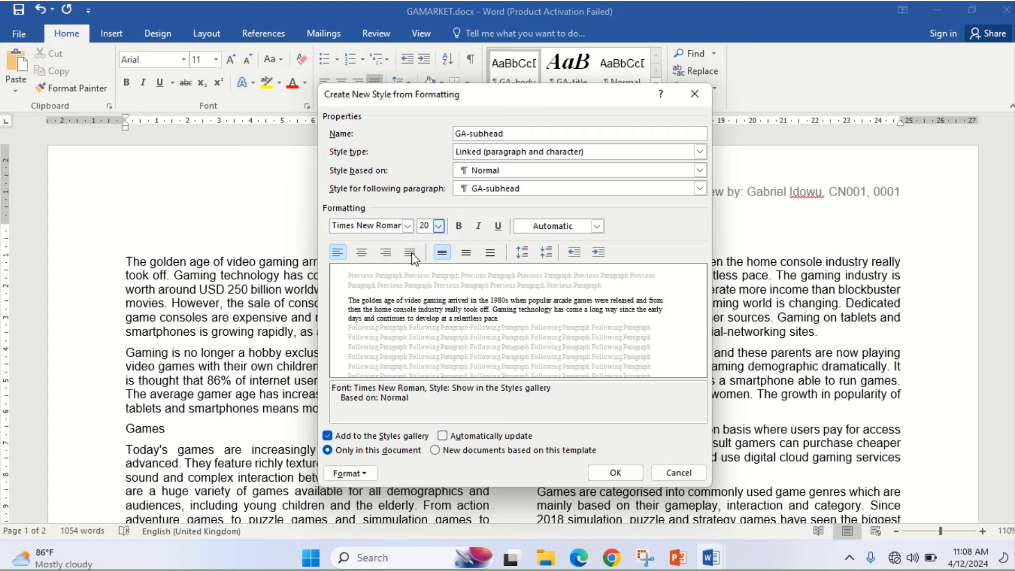
{"action": "left_click", "coordinate": [581, 562]}
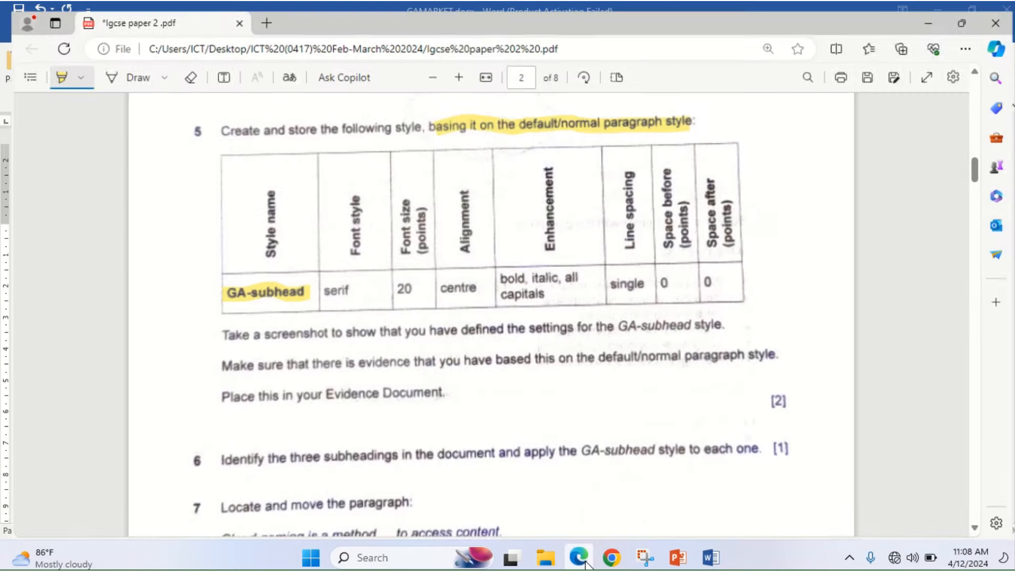
{"action": "left_click", "coordinate": [581, 560]}
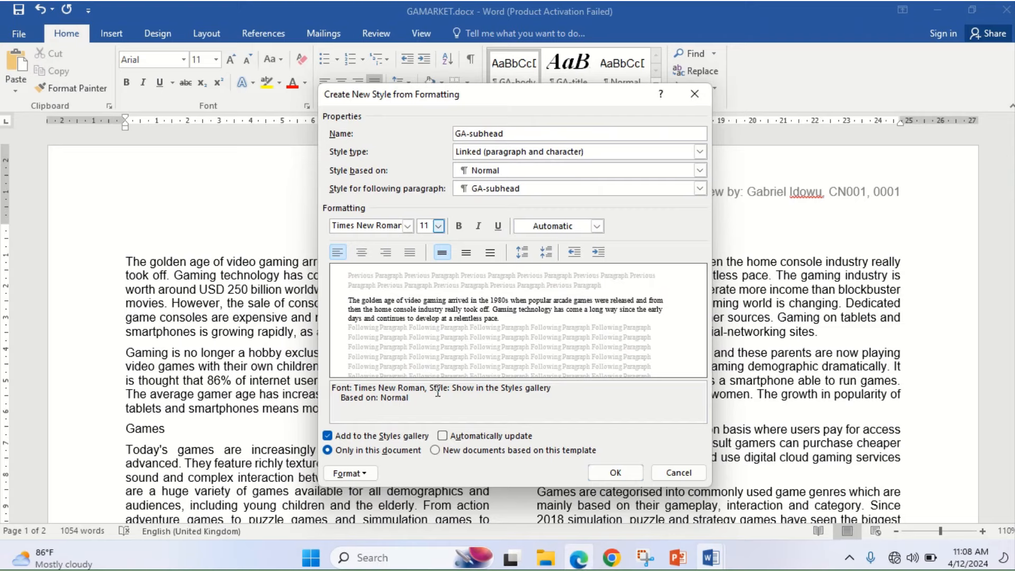
{"action": "left_click", "coordinate": [363, 252]}
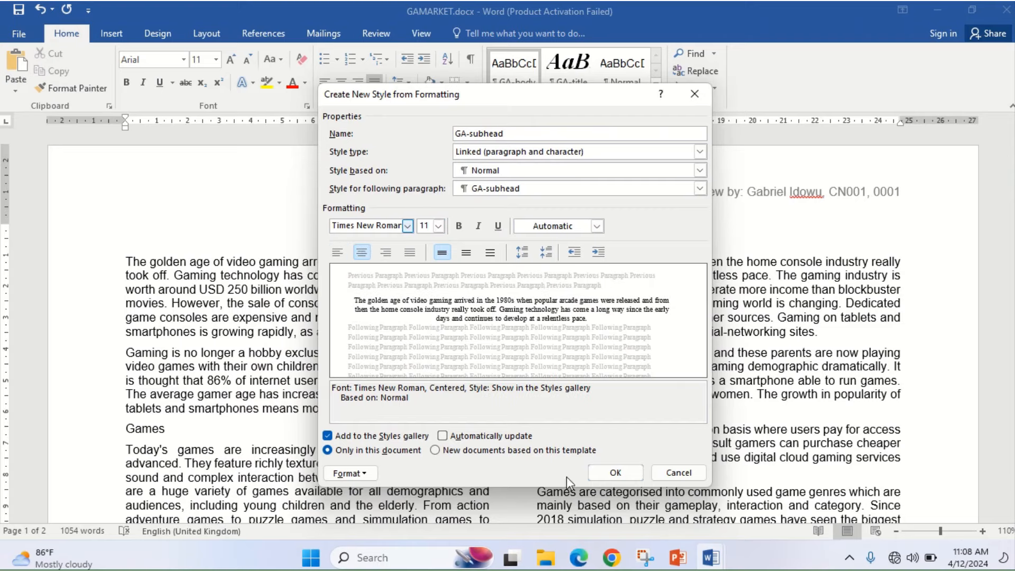
{"action": "left_click", "coordinate": [579, 558]}
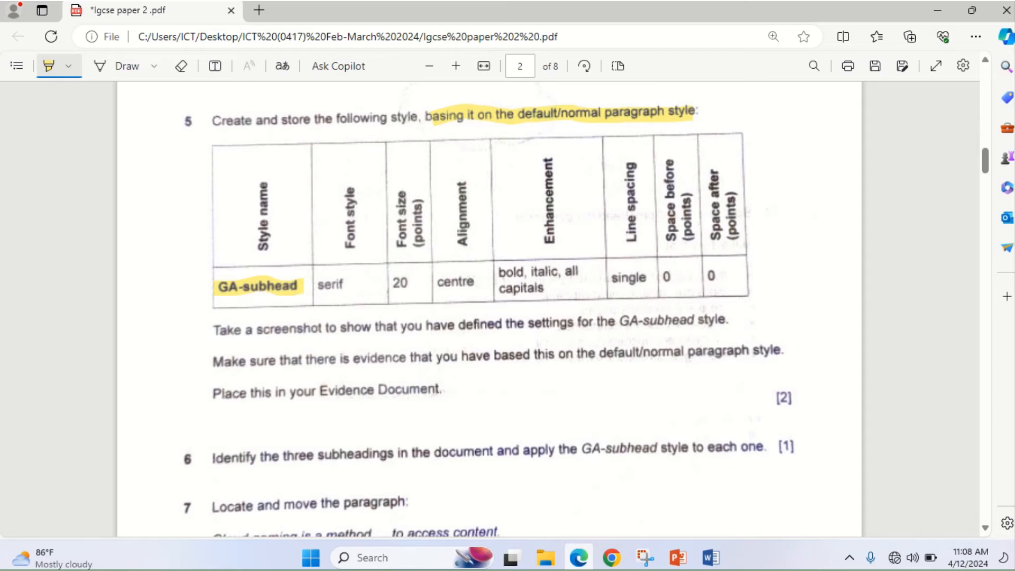
{"action": "left_click", "coordinate": [579, 558]}
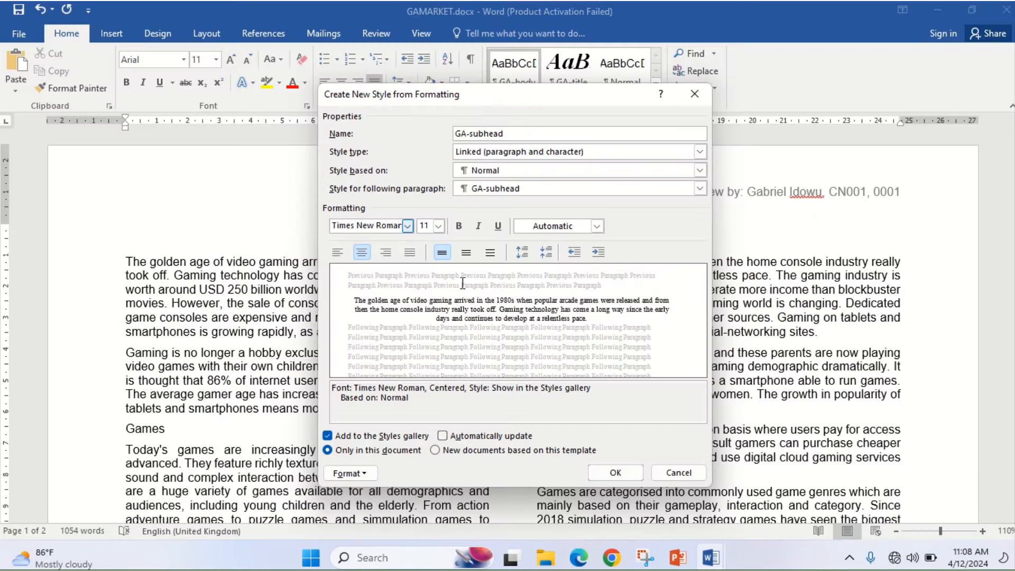
{"action": "left_click", "coordinate": [459, 227]}
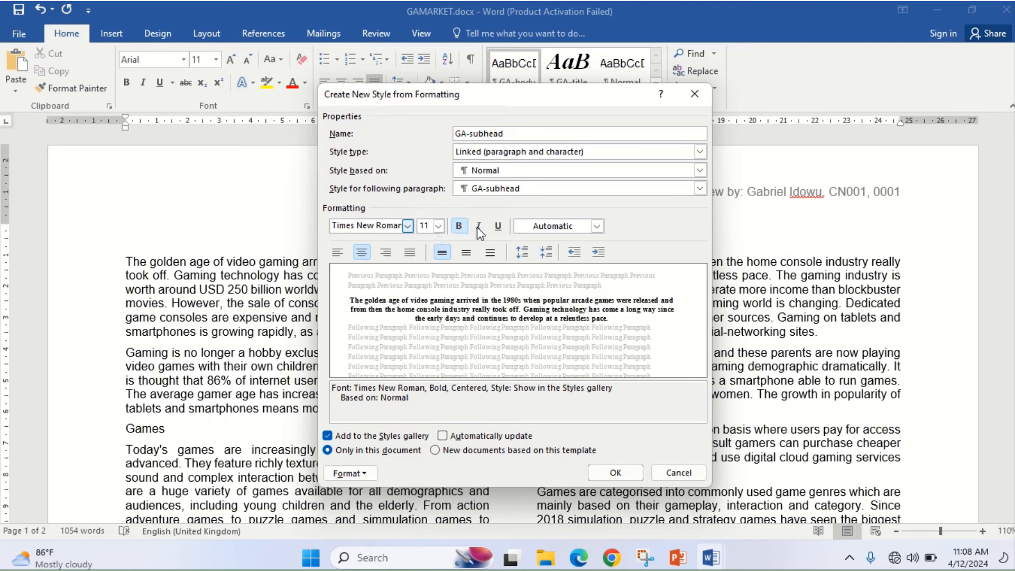
- Make the GA-subhead style italic and turn on All caps in its font settings
{"action": "left_click", "coordinate": [478, 226]}
{"action": "left_click", "coordinate": [364, 475]}
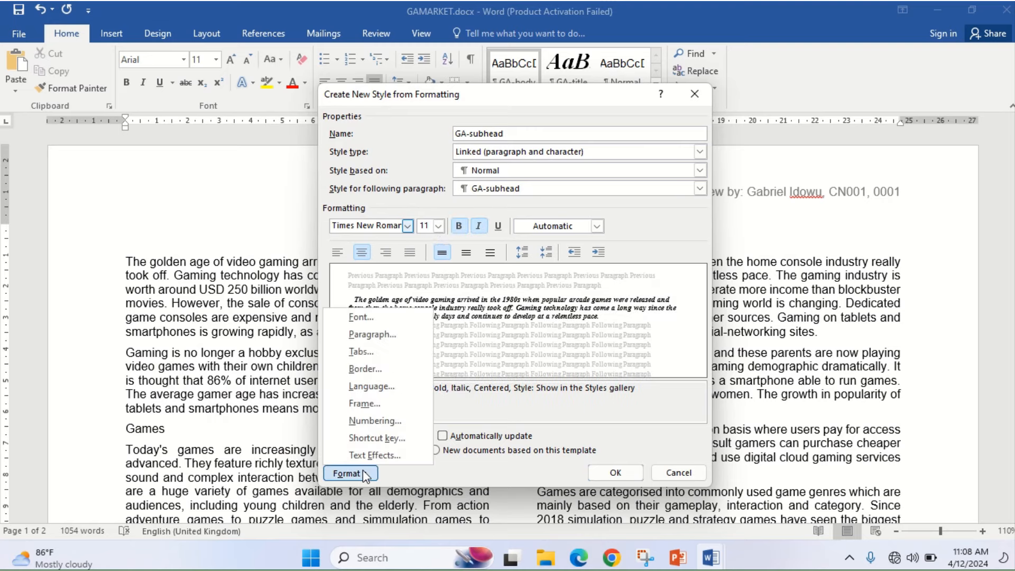
{"action": "left_click", "coordinate": [367, 317]}
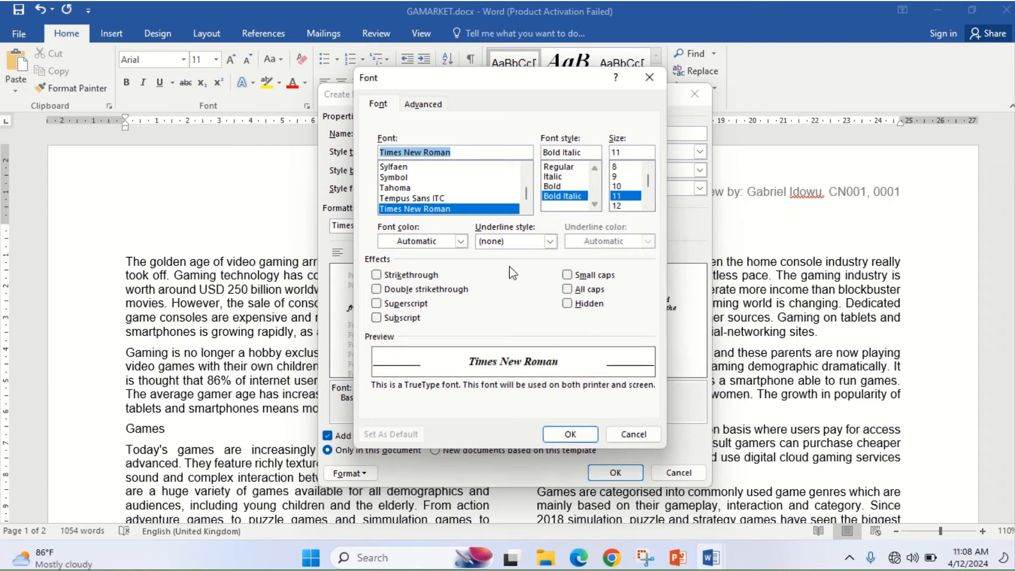
{"action": "left_click", "coordinate": [567, 289]}
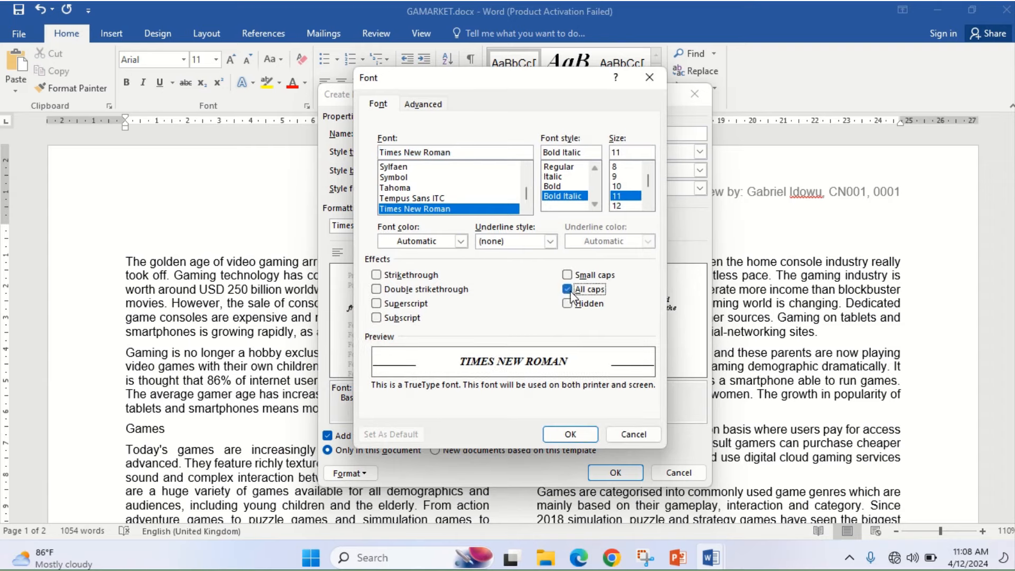
{"action": "left_click", "coordinate": [584, 440]}
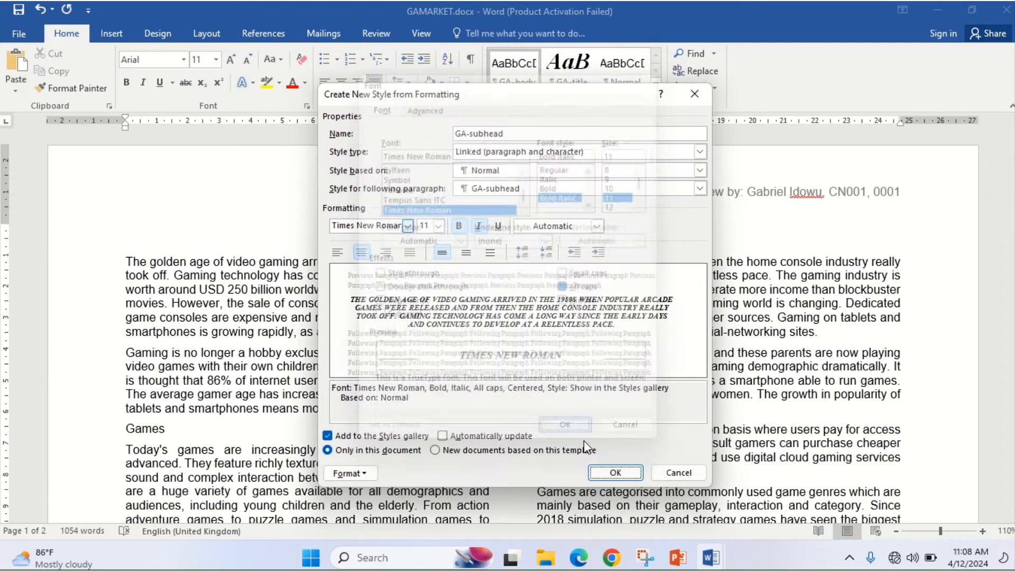
- Give the style 0 pt paragraph spacing with Single line spacing and save it
{"action": "left_click", "coordinate": [579, 558]}
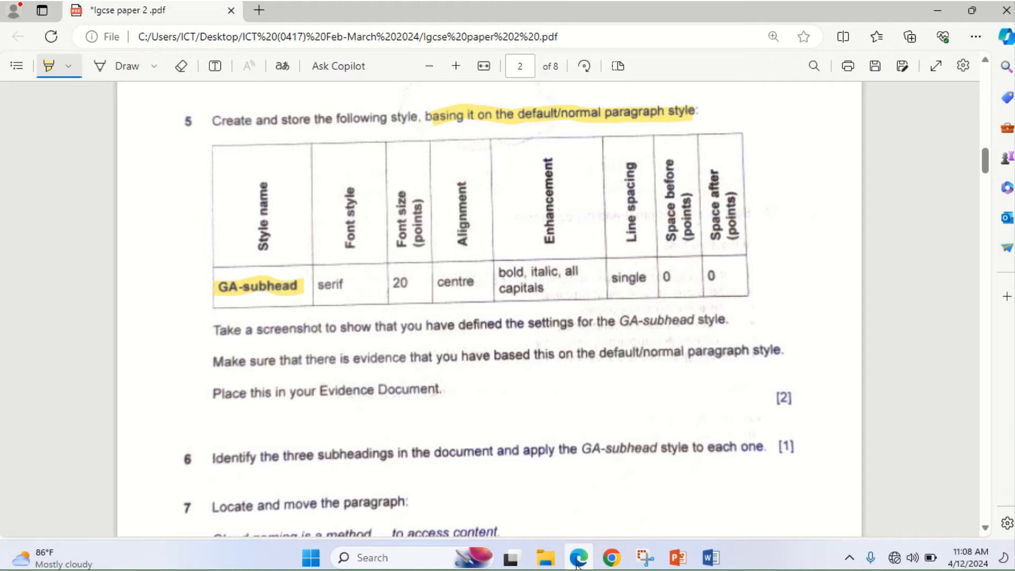
{"action": "left_click", "coordinate": [575, 566]}
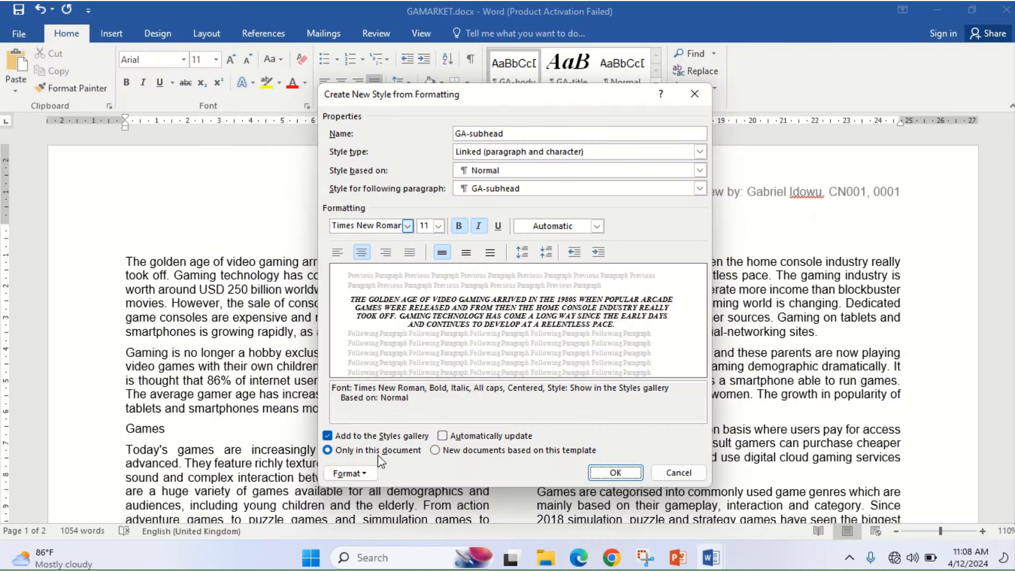
{"action": "left_click", "coordinate": [372, 473]}
{"action": "left_click", "coordinate": [376, 335]}
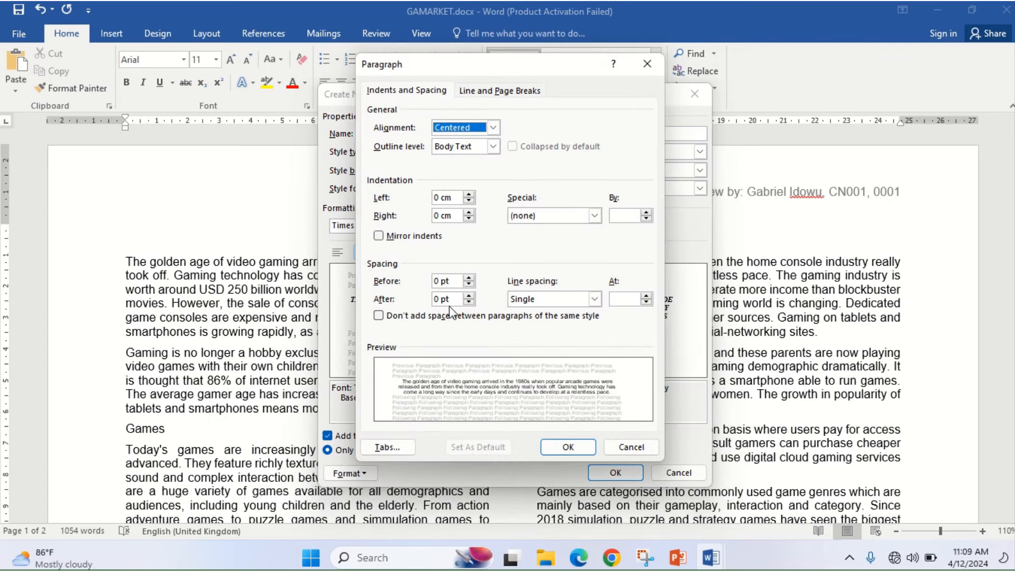
{"action": "left_click", "coordinate": [575, 447]}
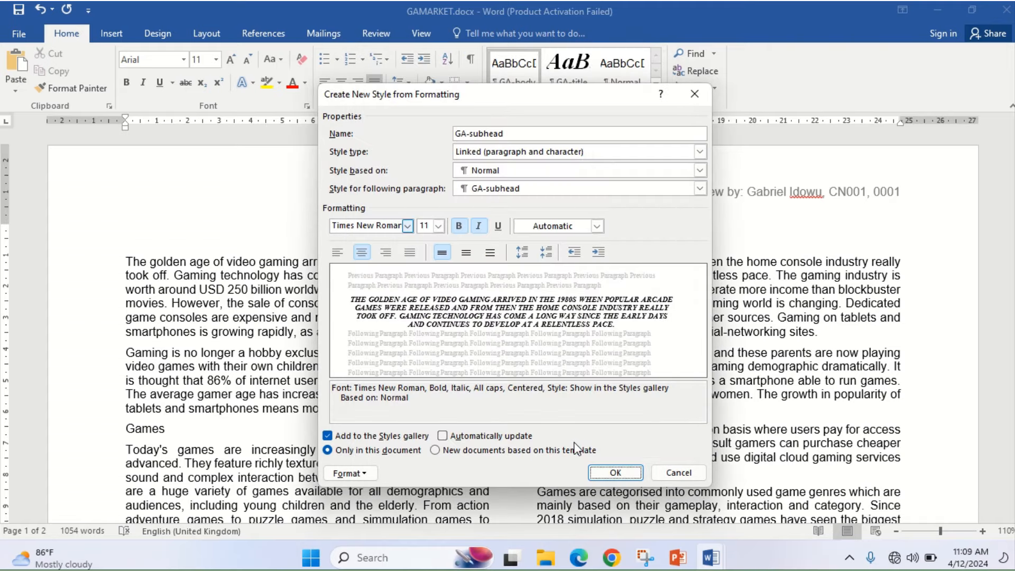
{"action": "left_click", "coordinate": [601, 472]}
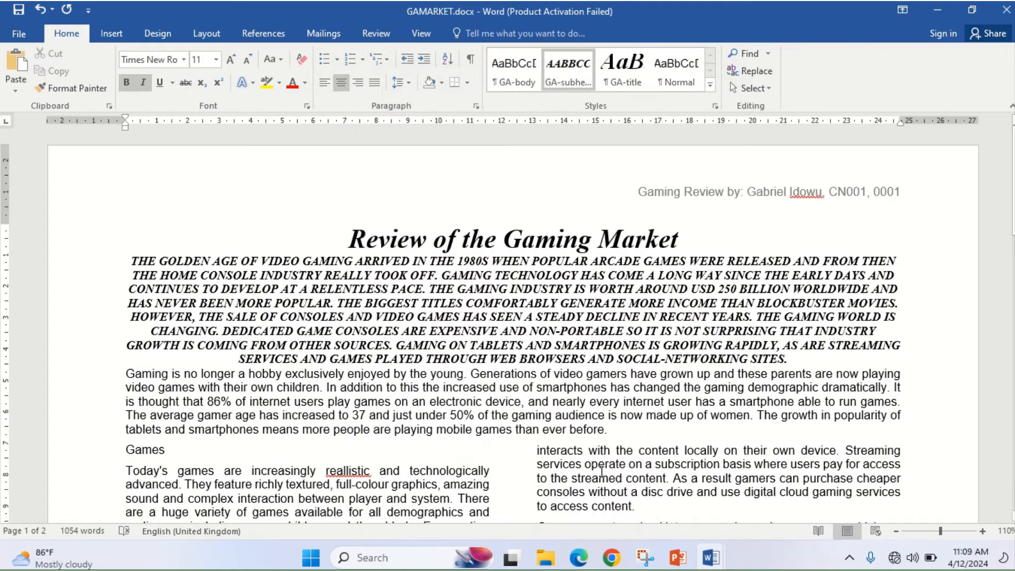
- Reapply GA-body to the opening paragraph and bring up the exam paper PDF
{"action": "left_click", "coordinate": [508, 86]}
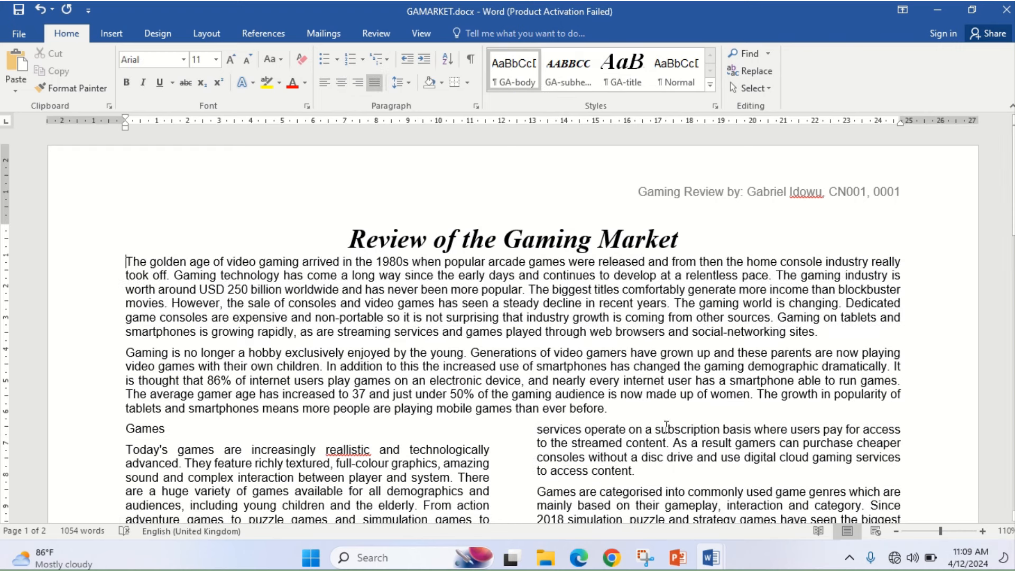
{"action": "left_click", "coordinate": [580, 556]}
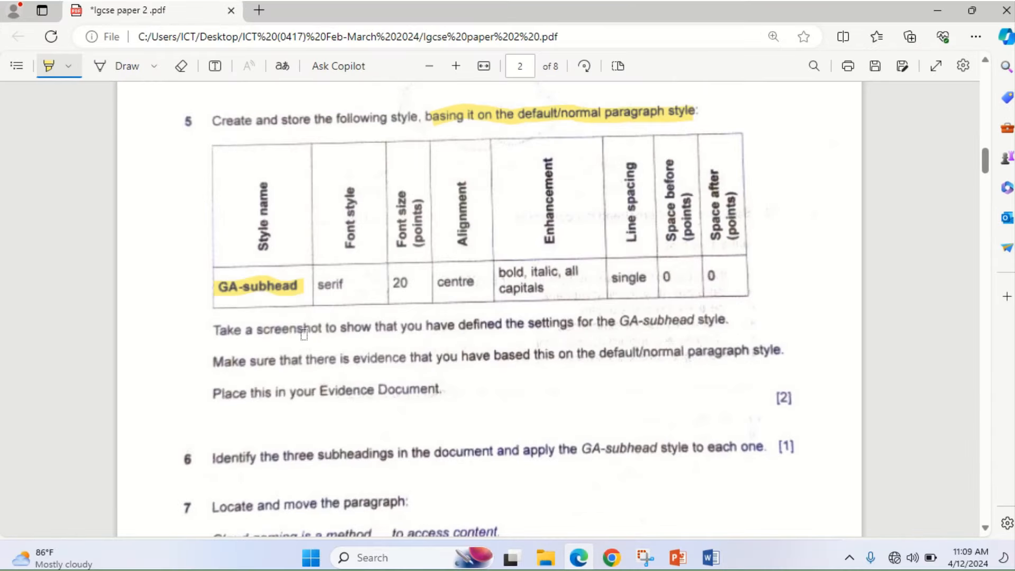
- Highlight question 5's GA-subhead settings, base-style evidence and Evidence Document lines, then return to Word
{"action": "left_click_drag", "start_coordinate": [332, 332], "coordinate": [713, 328]}
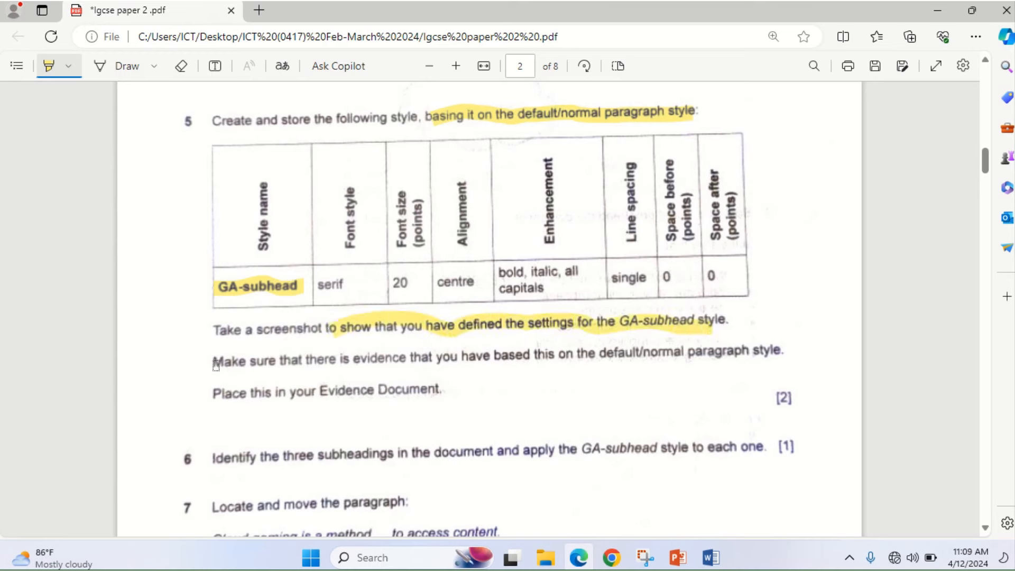
{"action": "left_click_drag", "start_coordinate": [216, 365], "coordinate": [783, 351]}
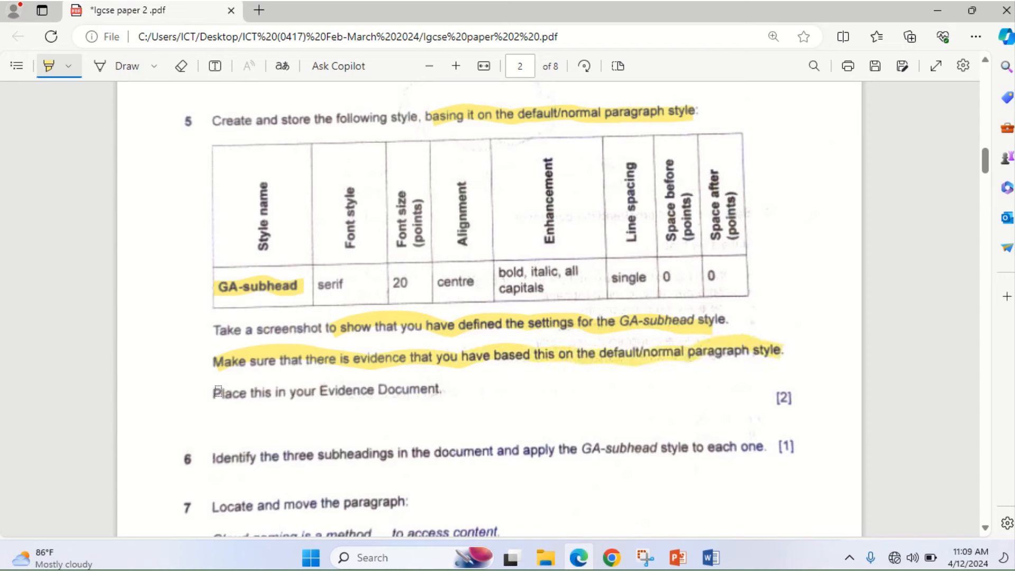
{"action": "left_click_drag", "start_coordinate": [217, 392], "coordinate": [433, 394]}
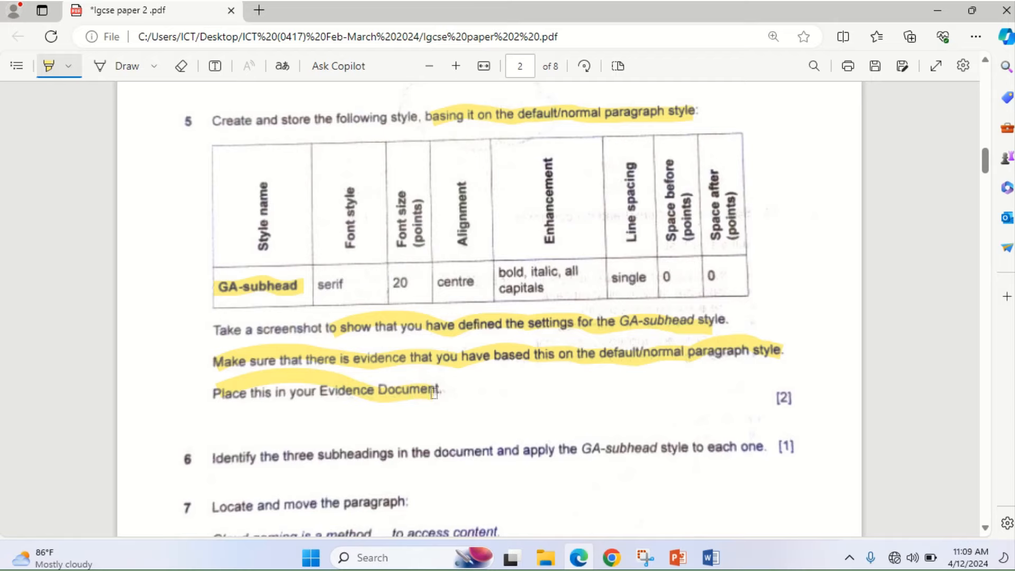
{"action": "left_click", "coordinate": [584, 559]}
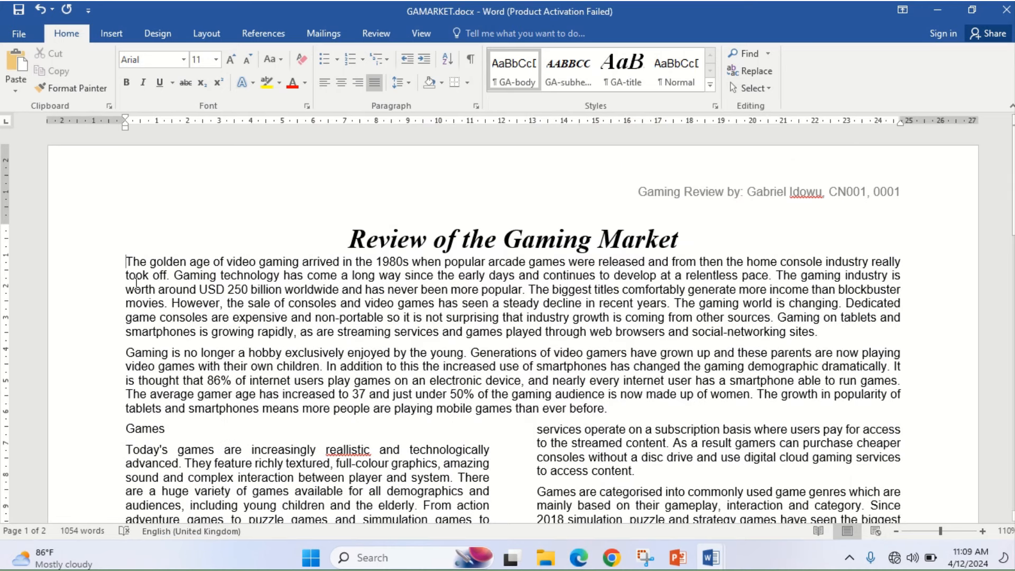
- Apply GA-subhead to the opening summary paragraph and inspect its Normal-based Modify Style settings unchanged
{"action": "left_click", "coordinate": [577, 69]}
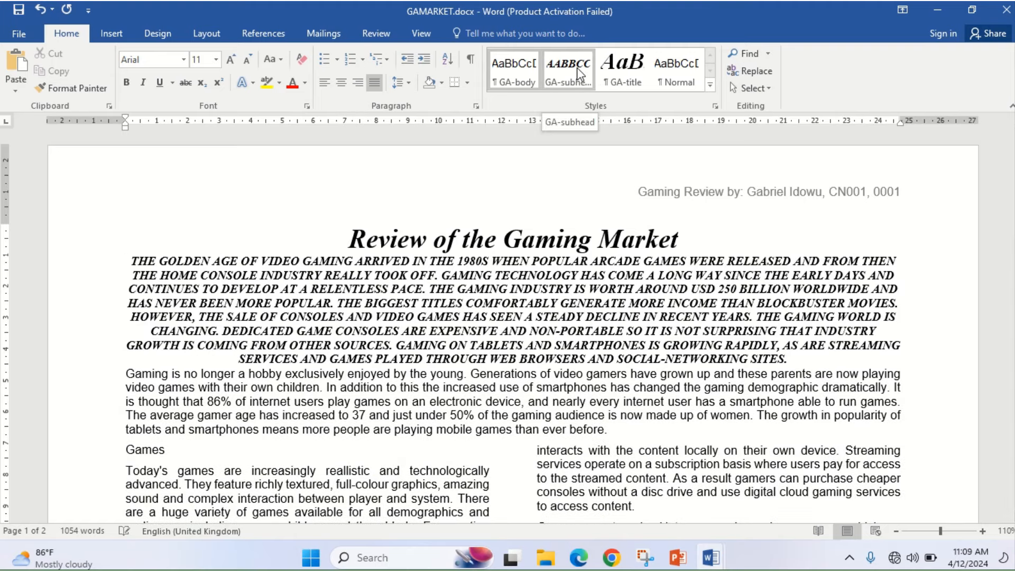
{"action": "key", "text": "ctrl+z"}
{"action": "right_click", "coordinate": [575, 69]}
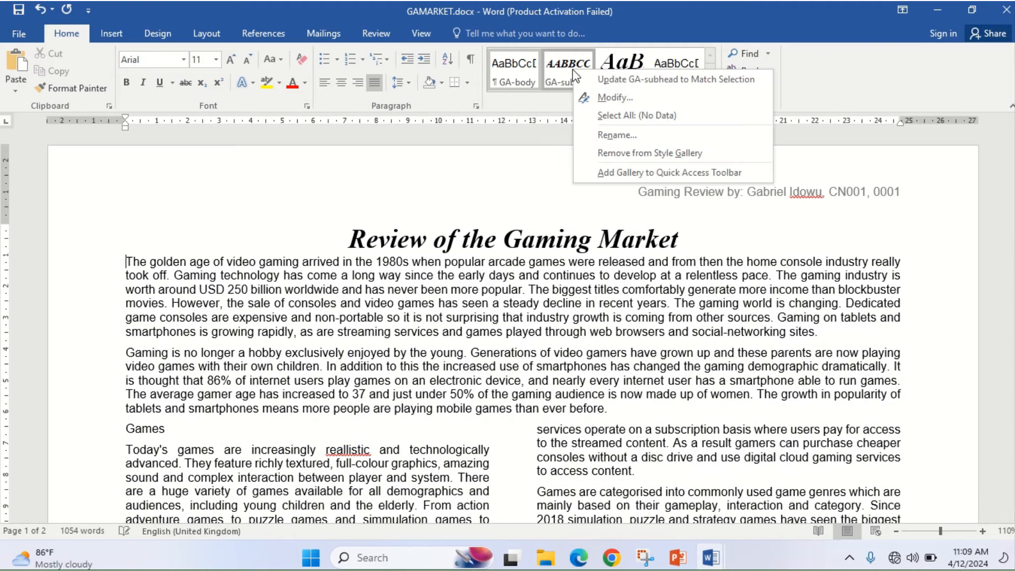
{"action": "left_click", "coordinate": [598, 99]}
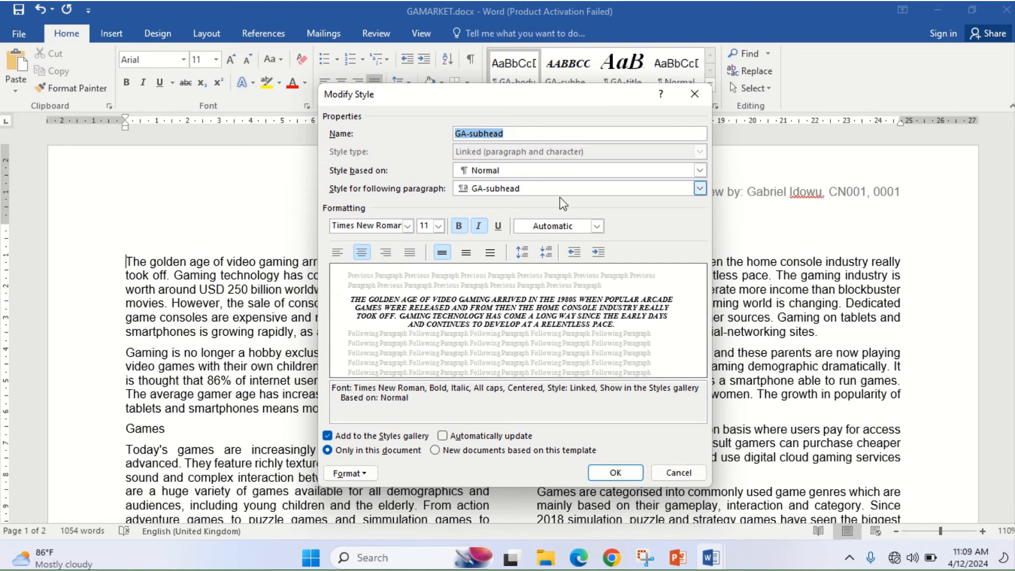
{"action": "left_click", "coordinate": [694, 94]}
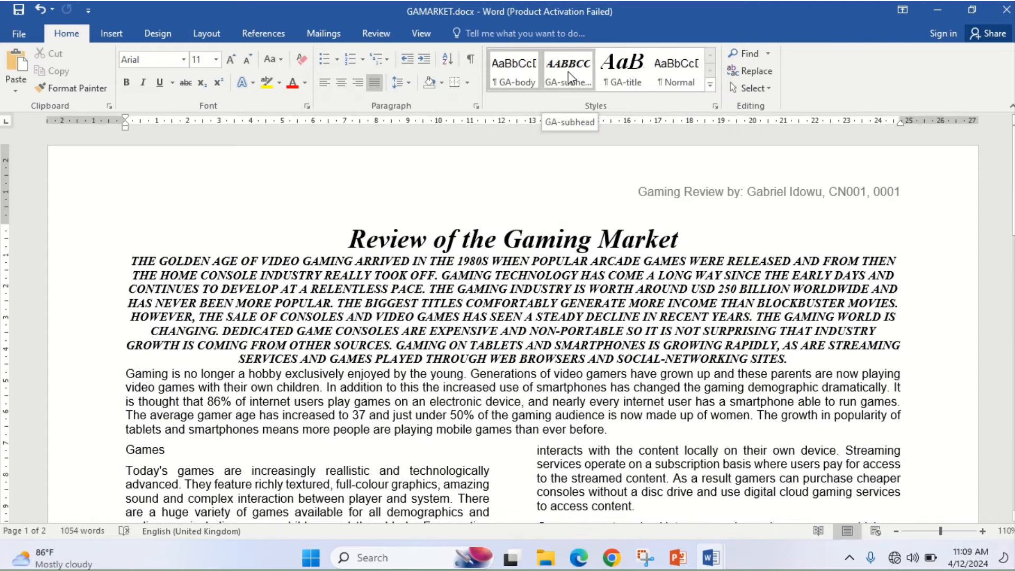
{"action": "right_click", "coordinate": [569, 77]}
{"action": "left_click", "coordinate": [566, 70]}
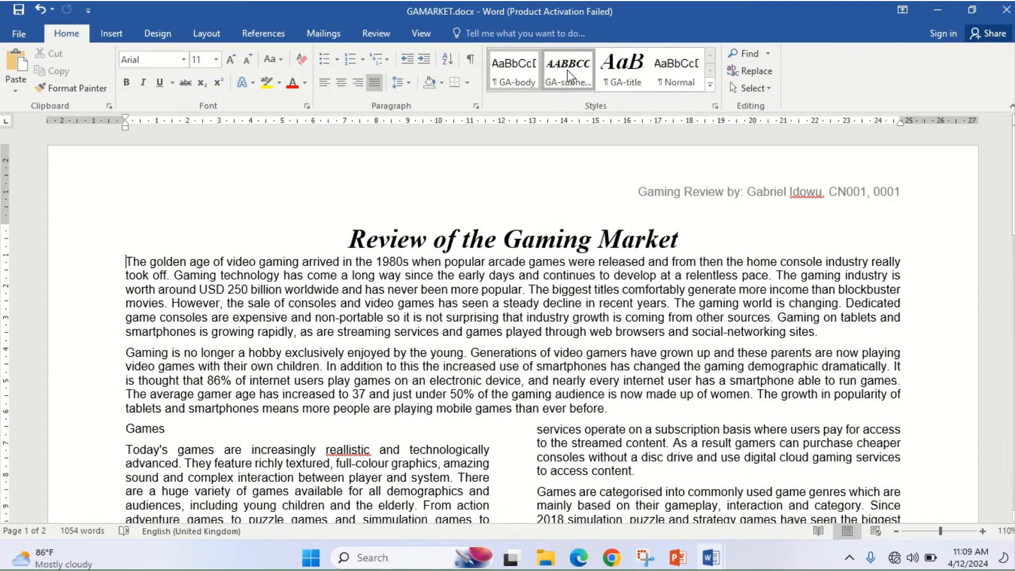
{"action": "right_click", "coordinate": [567, 69]}
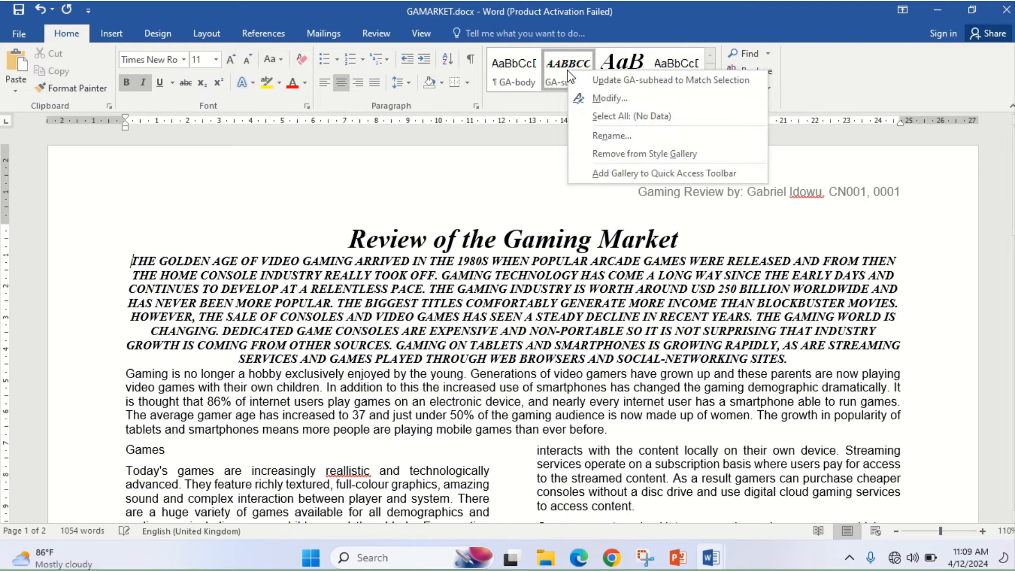
{"action": "left_click", "coordinate": [612, 99]}
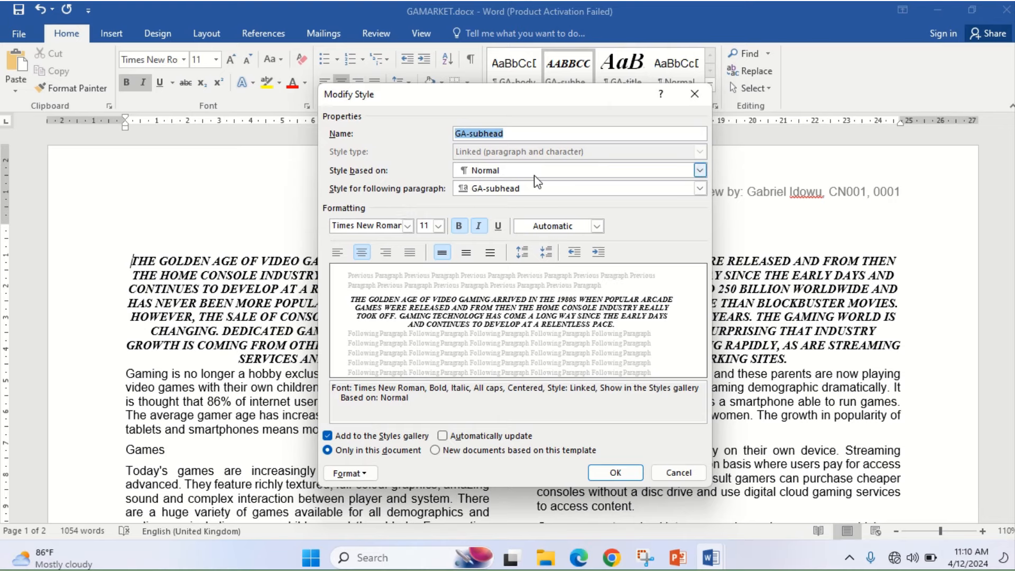
{"action": "left_click", "coordinate": [693, 98]}
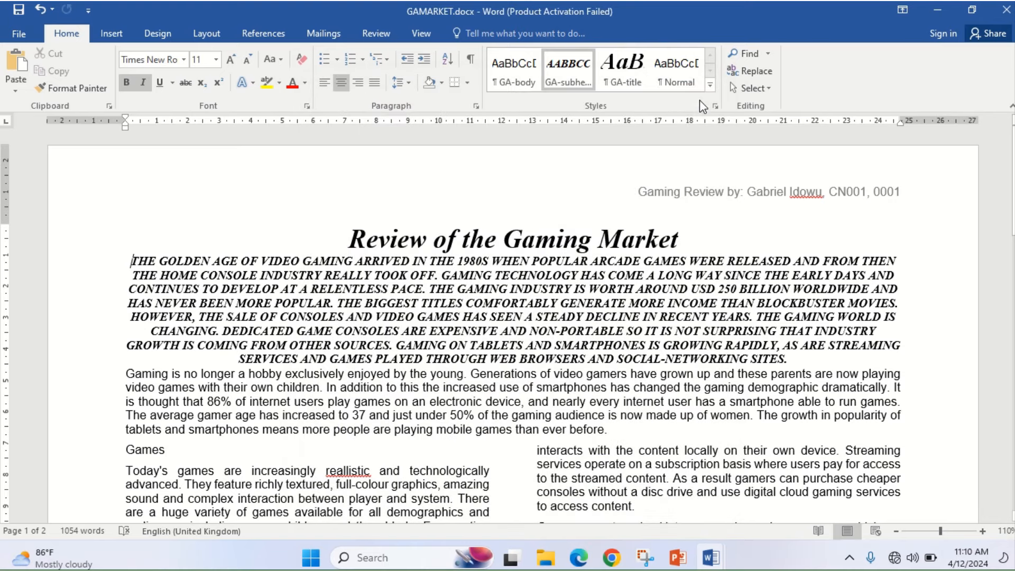
- Restore the opening paragraph to the GA-body style
{"action": "left_click", "coordinate": [185, 439]}
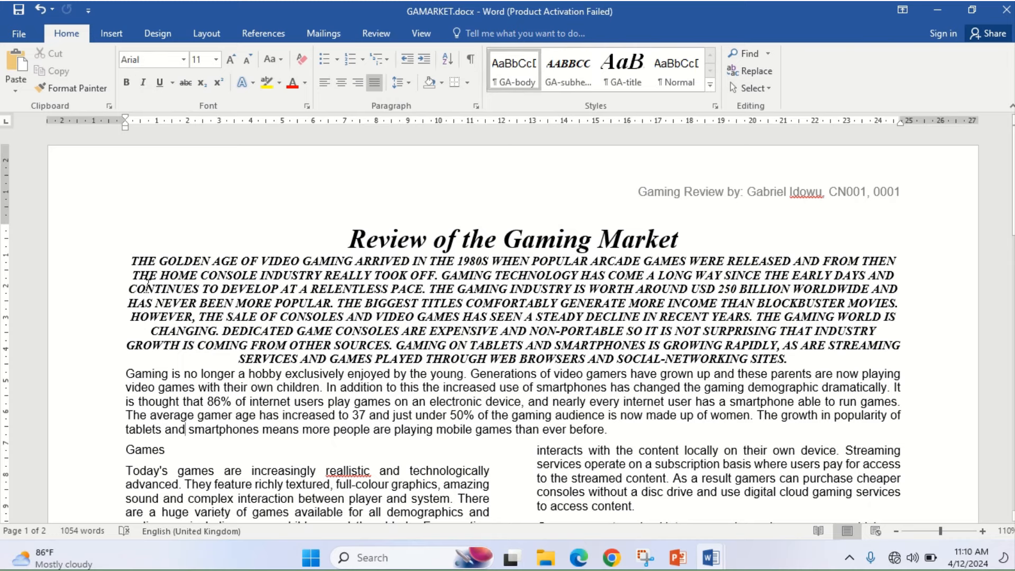
{"action": "left_click", "coordinate": [129, 268]}
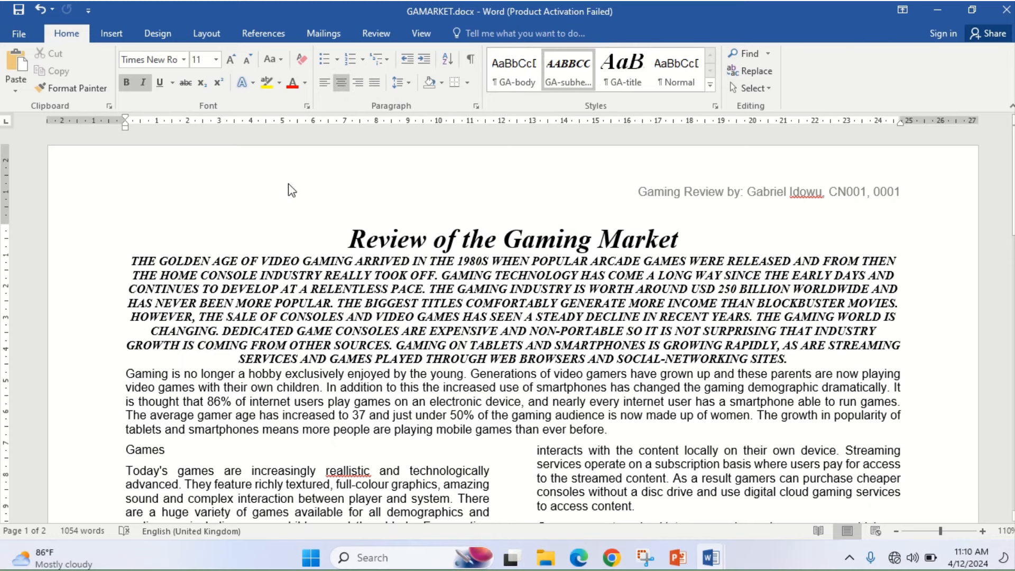
{"action": "left_click", "coordinate": [515, 78]}
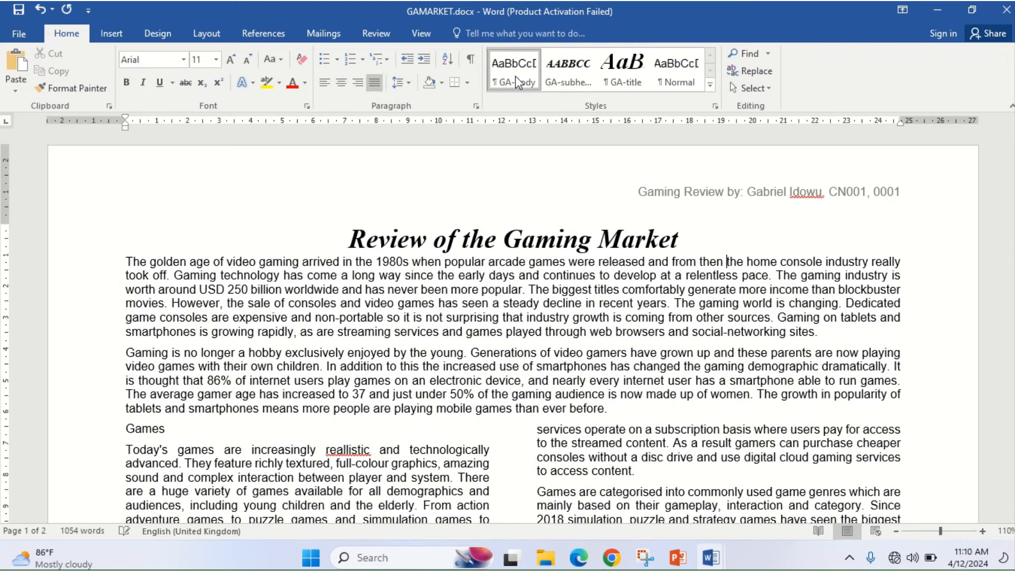
- Apply the GA-subhead style to the Games heading
{"action": "left_click", "coordinate": [126, 431]}
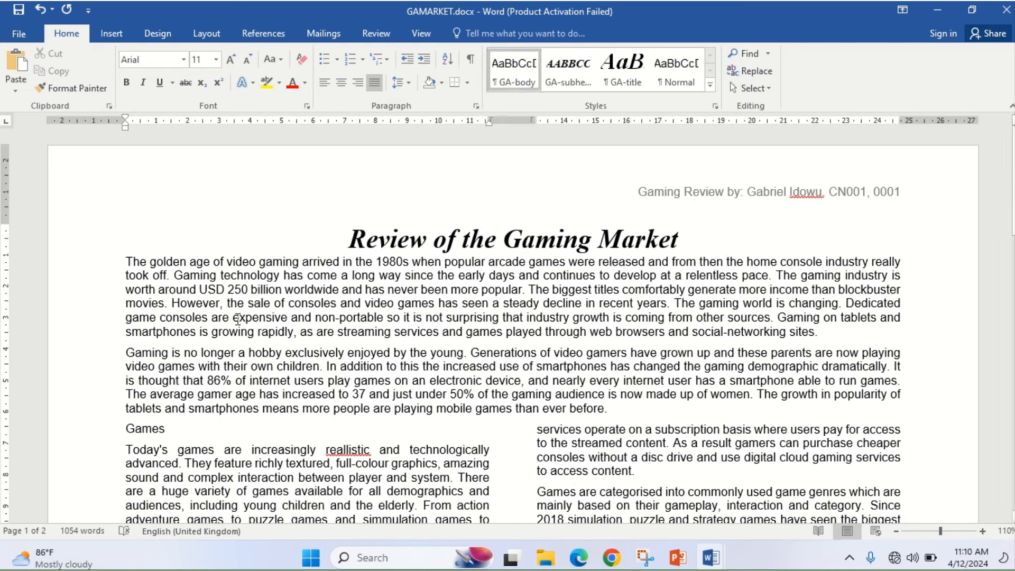
{"action": "left_click", "coordinate": [554, 82]}
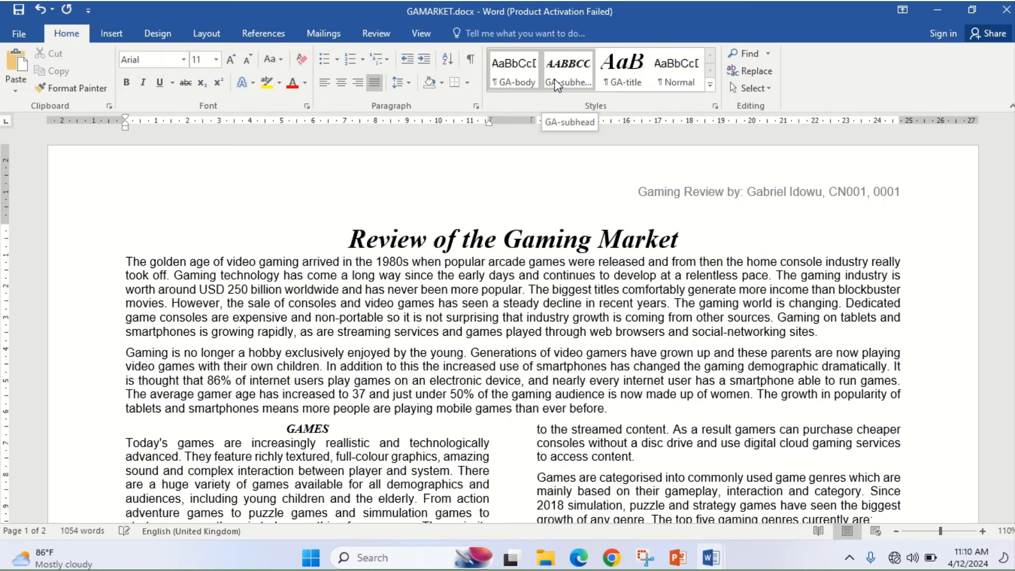
{"action": "right_click", "coordinate": [555, 85]}
{"action": "left_click", "coordinate": [555, 83]}
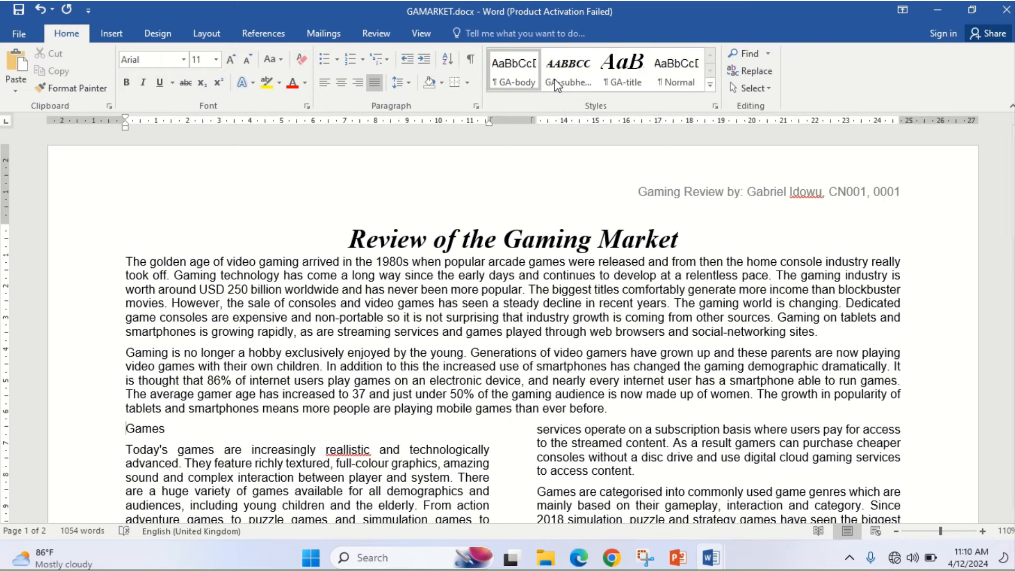
{"action": "right_click", "coordinate": [555, 85]}
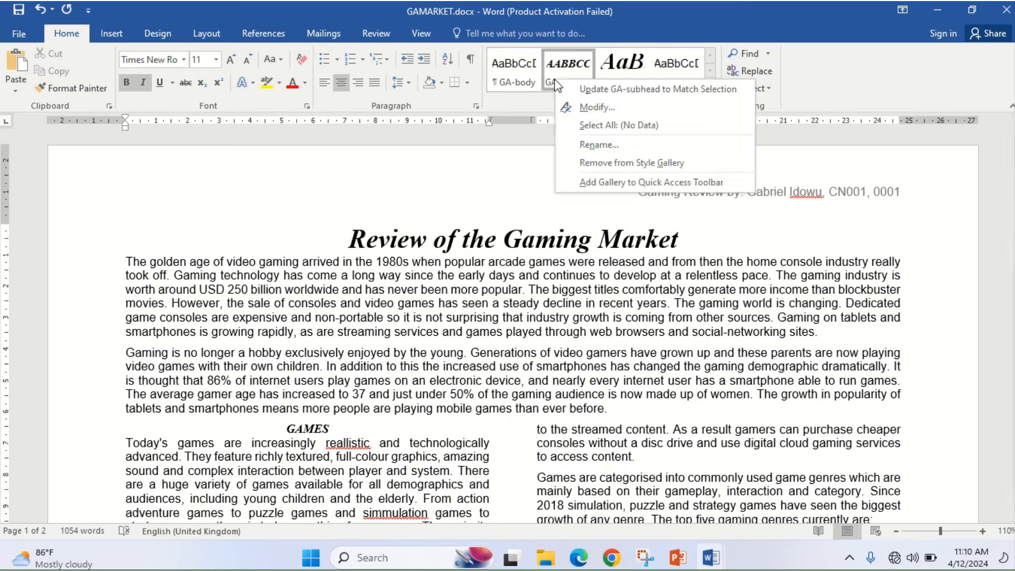
- Set GA-subhead's font size to 20 pt, keeping single spacing with 0 pt before and after
{"action": "left_click", "coordinate": [587, 108]}
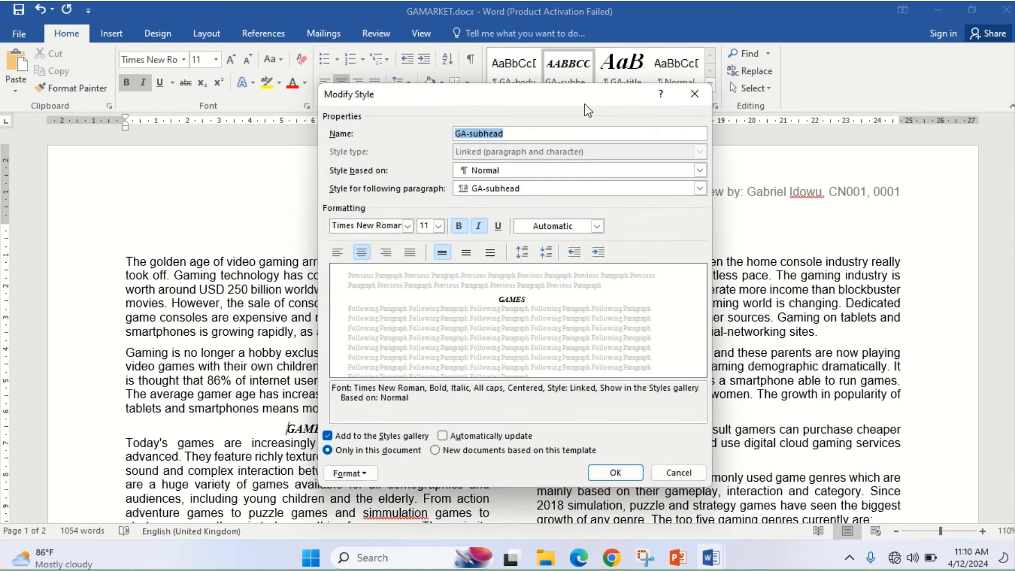
{"action": "left_click", "coordinate": [439, 227]}
{"action": "left_click", "coordinate": [423, 319]}
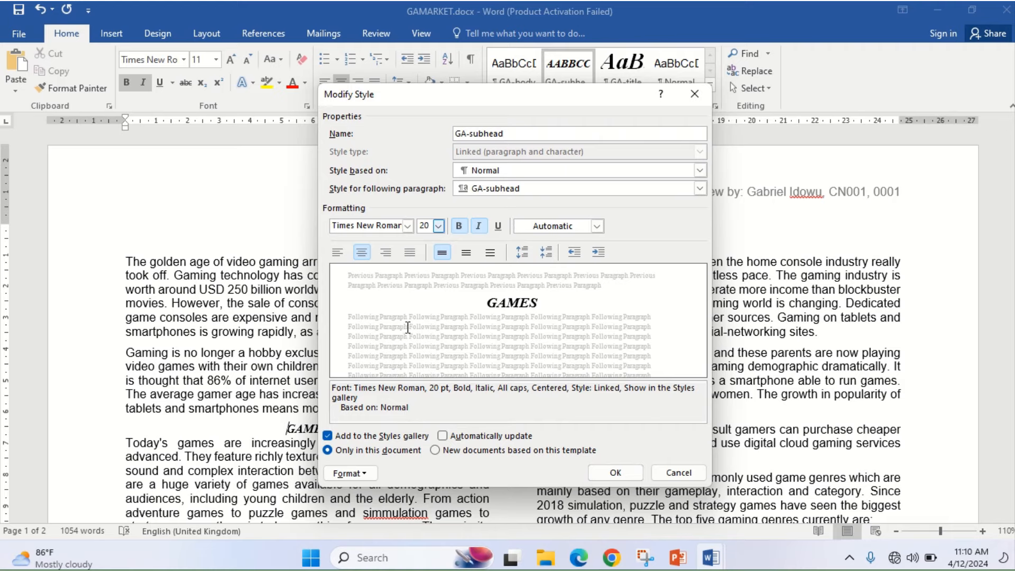
{"action": "left_click", "coordinate": [365, 476]}
{"action": "left_click", "coordinate": [370, 334]}
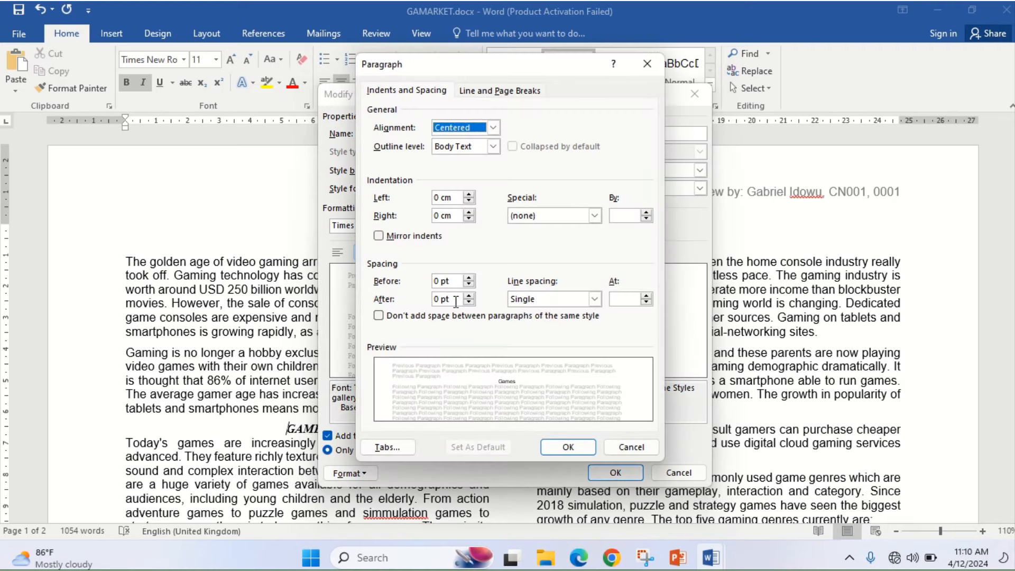
{"action": "left_click", "coordinate": [564, 447]}
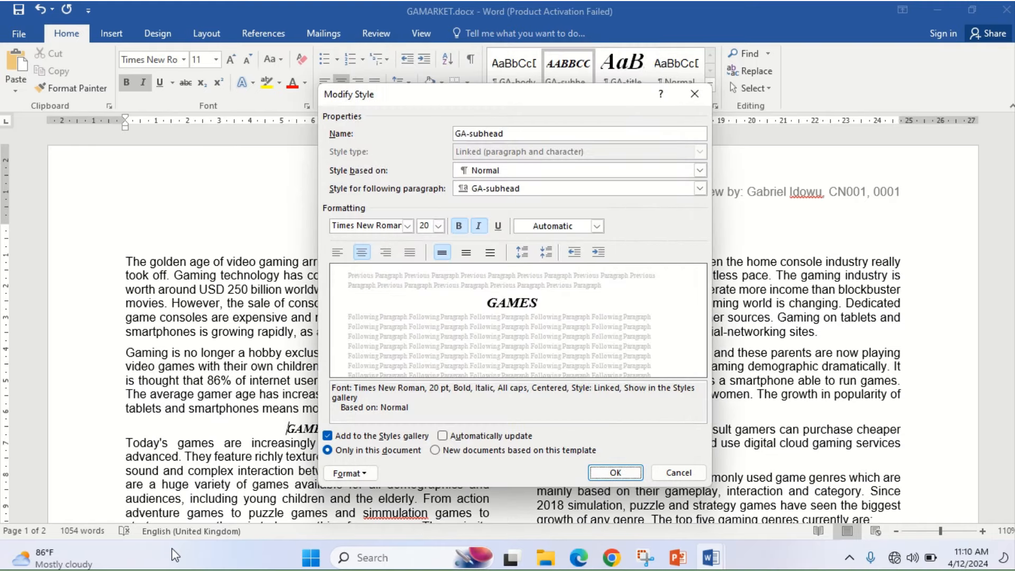
- Screenshot the GA-subhead Modify Style dialog and save the style changes
{"action": "key", "text": "super+shift+s"}
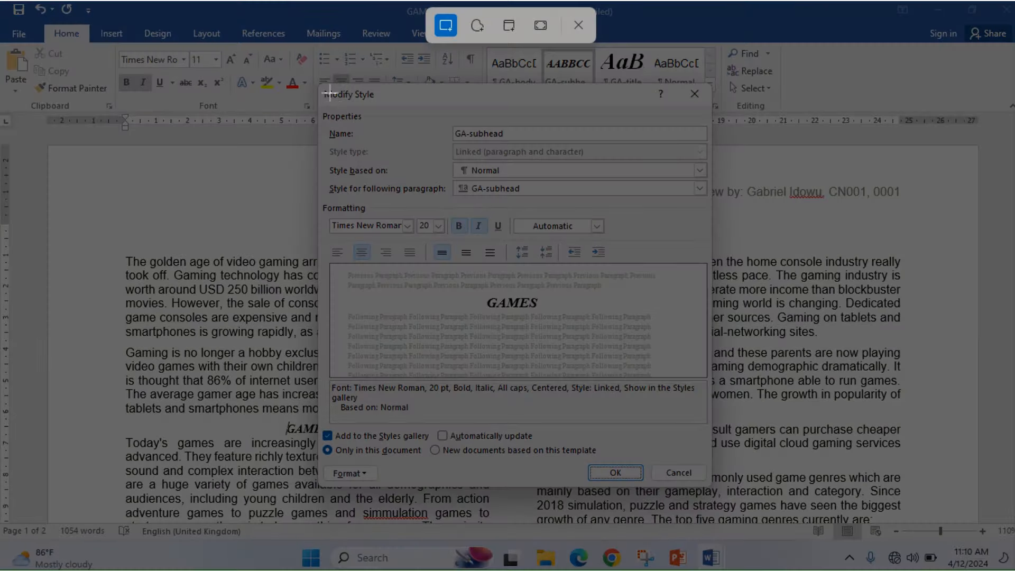
{"action": "left_click_drag", "start_coordinate": [319, 90], "coordinate": [711, 488]}
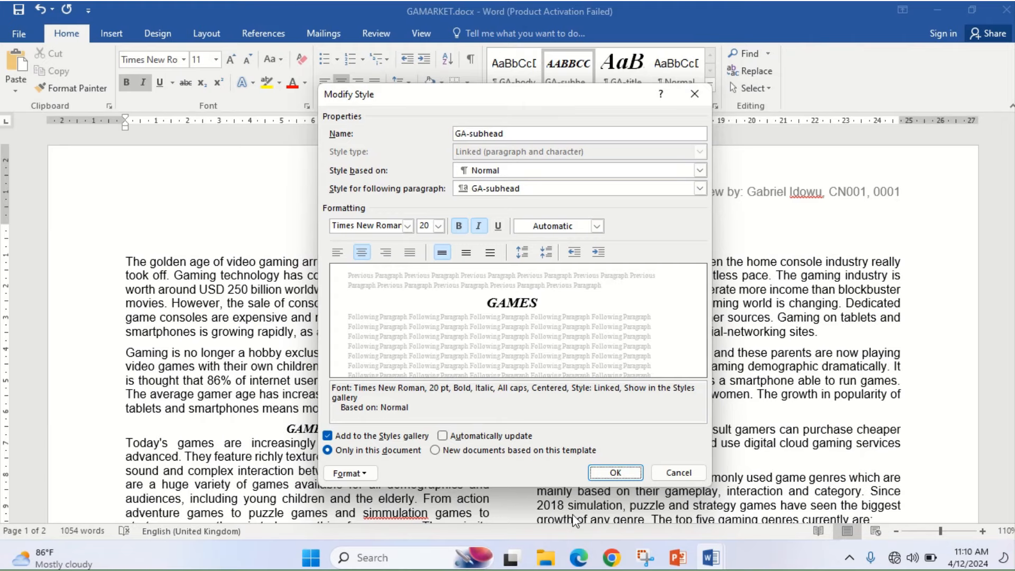
{"action": "mouse_move", "coordinate": [712, 557]}
{"action": "left_click", "coordinate": [675, 472]}
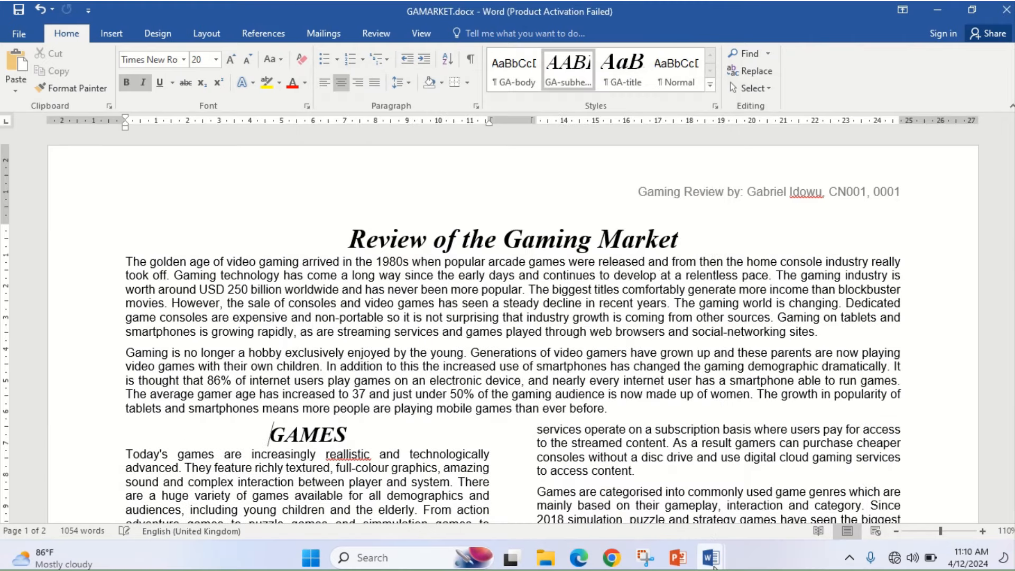
- Paste the GA-subhead settings screenshot under Step 5 evidence in Evidence0001.docx, then return to the exam PDF
{"action": "mouse_move", "coordinate": [711, 558]}
{"action": "left_click", "coordinate": [641, 520]}
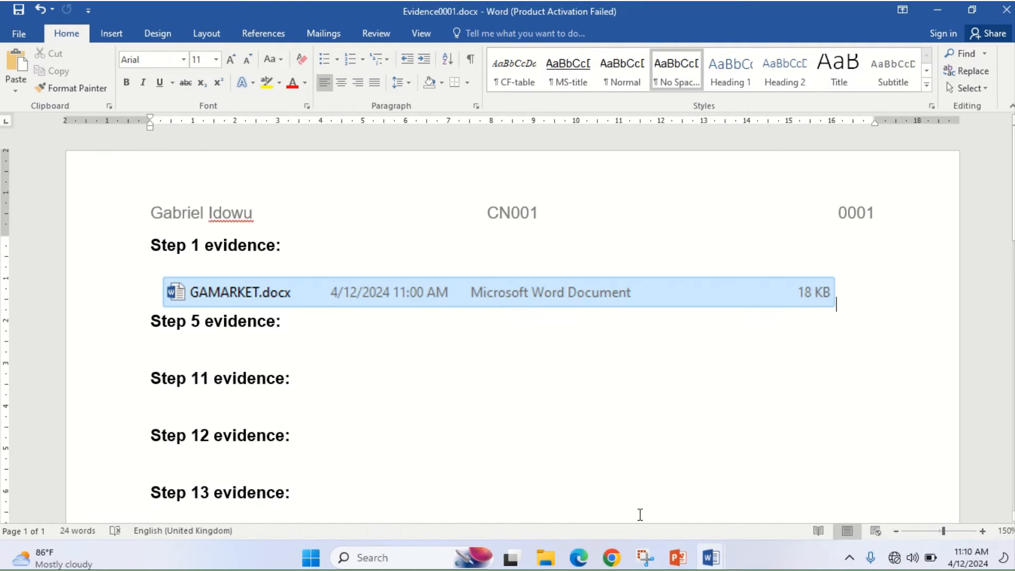
{"action": "left_click", "coordinate": [226, 353]}
{"action": "key", "text": "ctrl+v"}
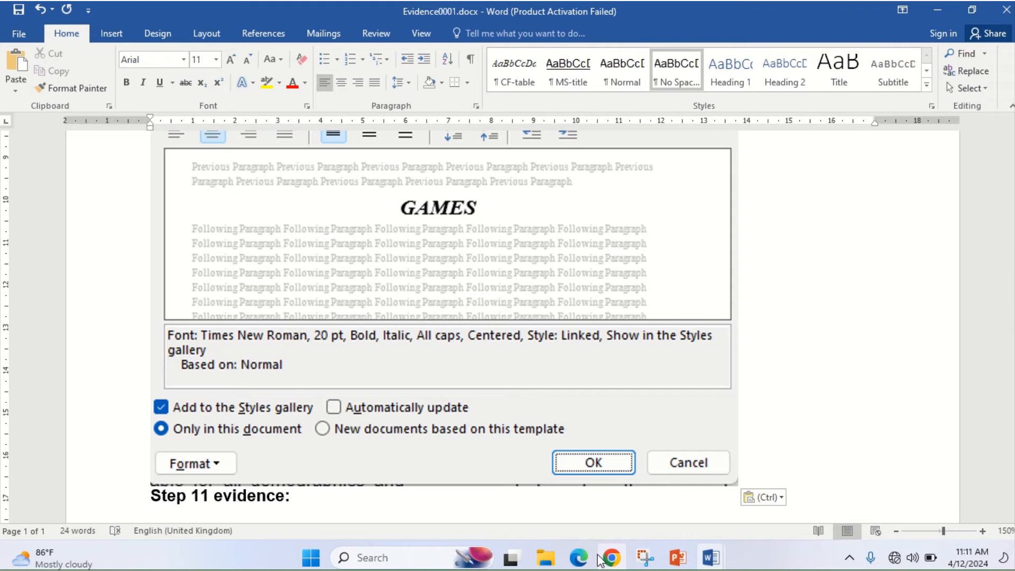
{"action": "left_click", "coordinate": [579, 560]}
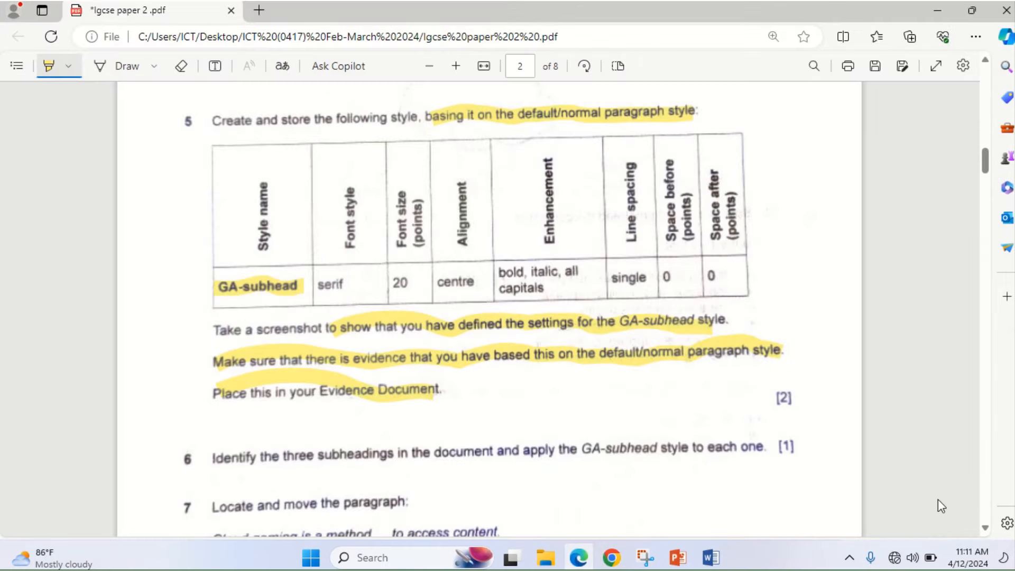
- Highlight question 6's 'three subheadings in the document and apply' wording, then return to GAMARKET.docx
{"action": "scroll", "coordinate": [980, 526], "scroll_direction": "down", "scroll_amount": 5}
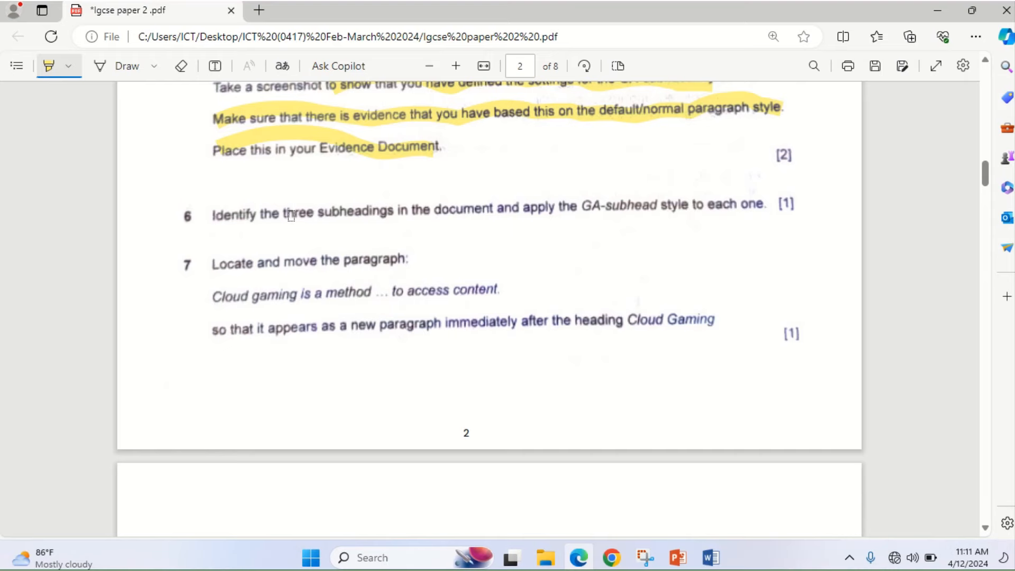
{"action": "left_click_drag", "start_coordinate": [290, 214], "coordinate": [561, 206]}
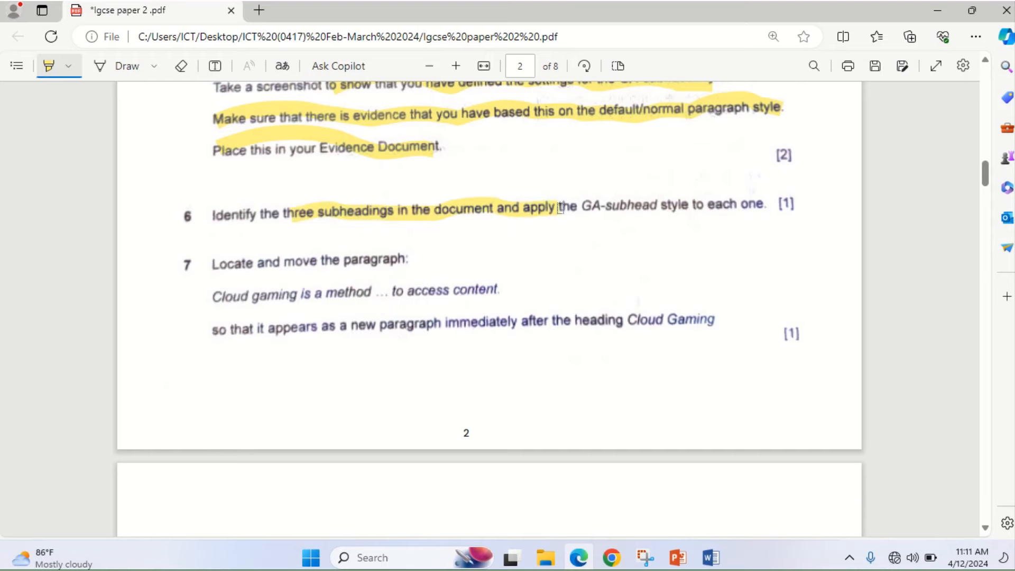
{"action": "left_click", "coordinate": [581, 565]}
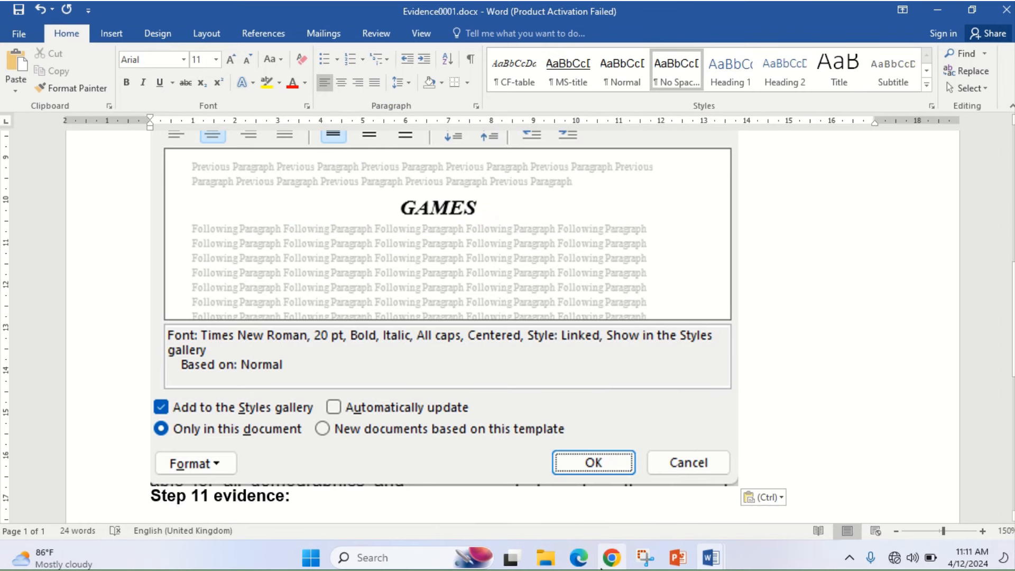
{"action": "mouse_move", "coordinate": [711, 557]}
{"action": "left_click", "coordinate": [766, 488]}
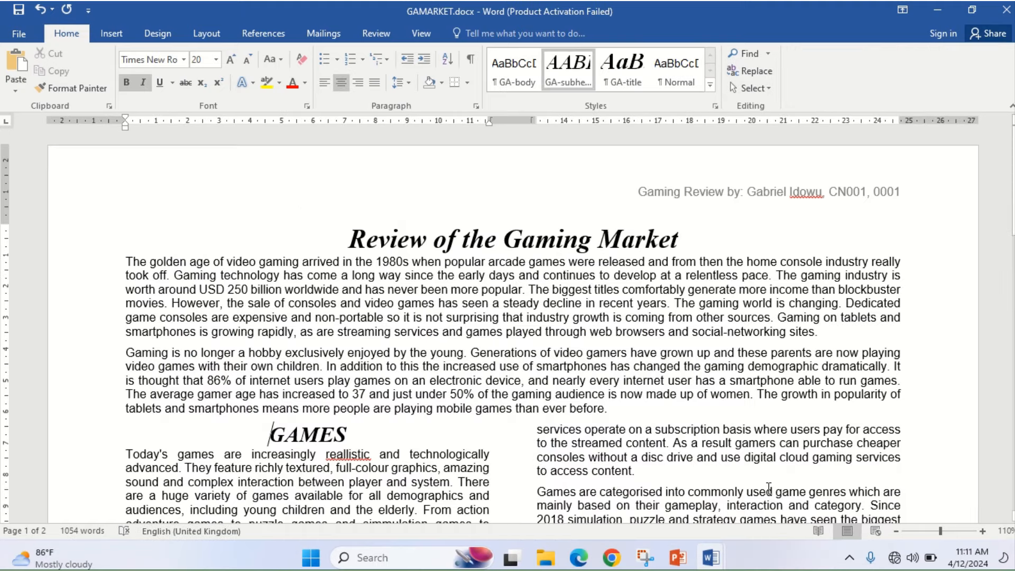
- Apply GA-subhead to the Video Game Consoles and Cloud Gaming subheadings, then bring up the exam paper
{"action": "double_click", "coordinate": [292, 439]}
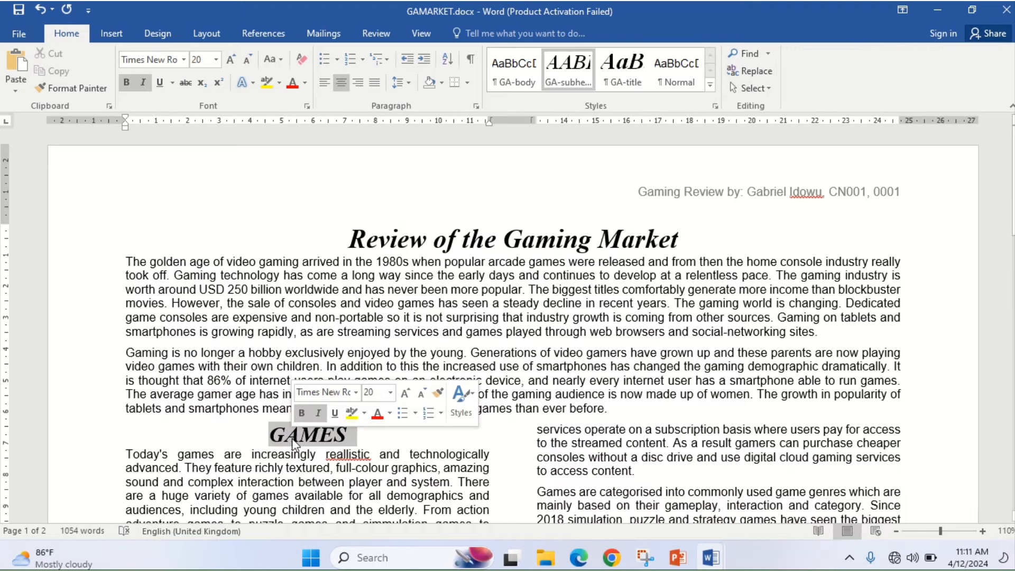
{"action": "left_click_drag", "start_coordinate": [1013, 180], "coordinate": [1003, 311]}
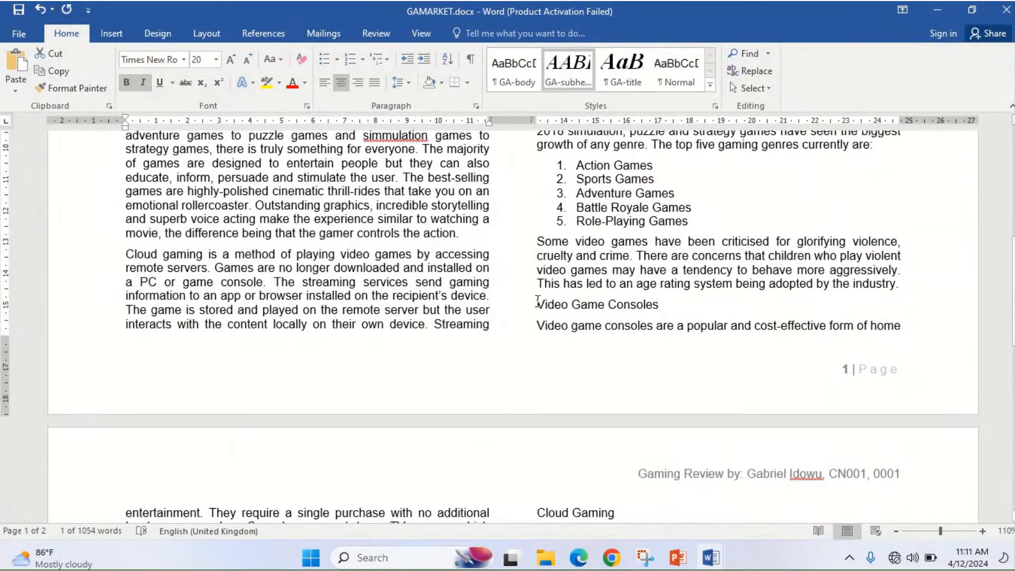
{"action": "left_click_drag", "start_coordinate": [537, 303], "coordinate": [674, 301]}
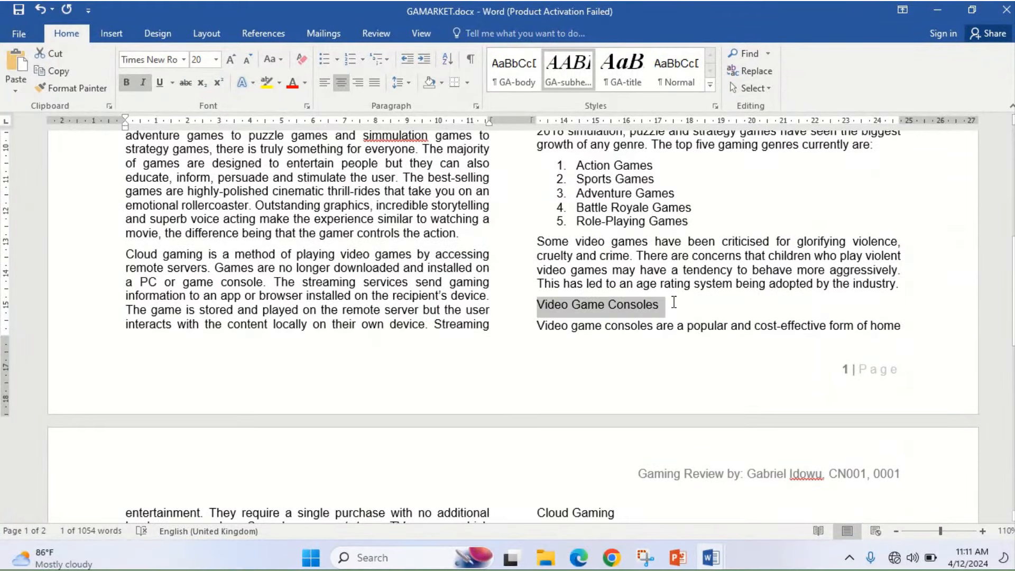
{"action": "left_click", "coordinate": [572, 76]}
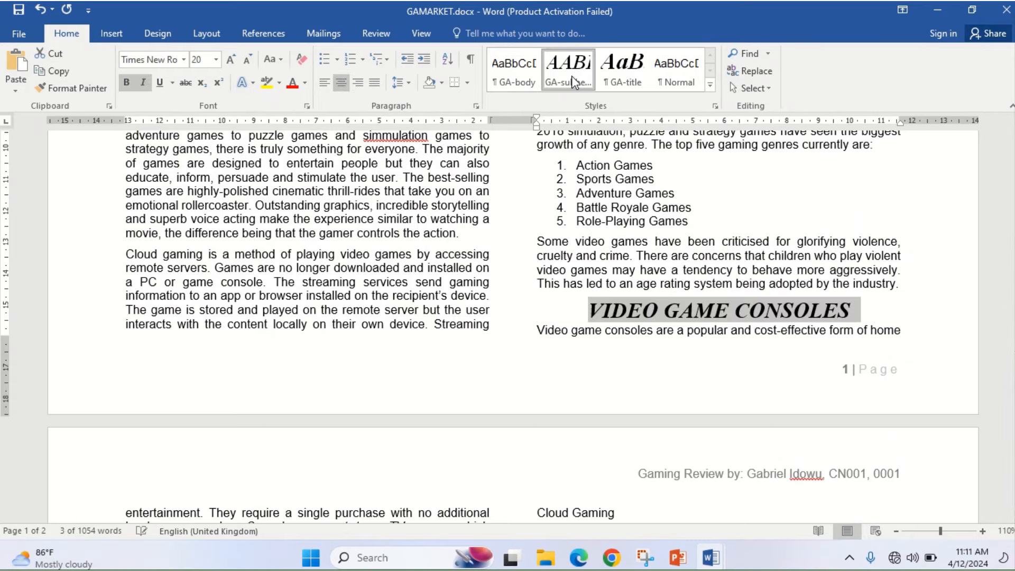
{"action": "scroll", "coordinate": [592, 206], "scroll_direction": "down", "scroll_amount": 6}
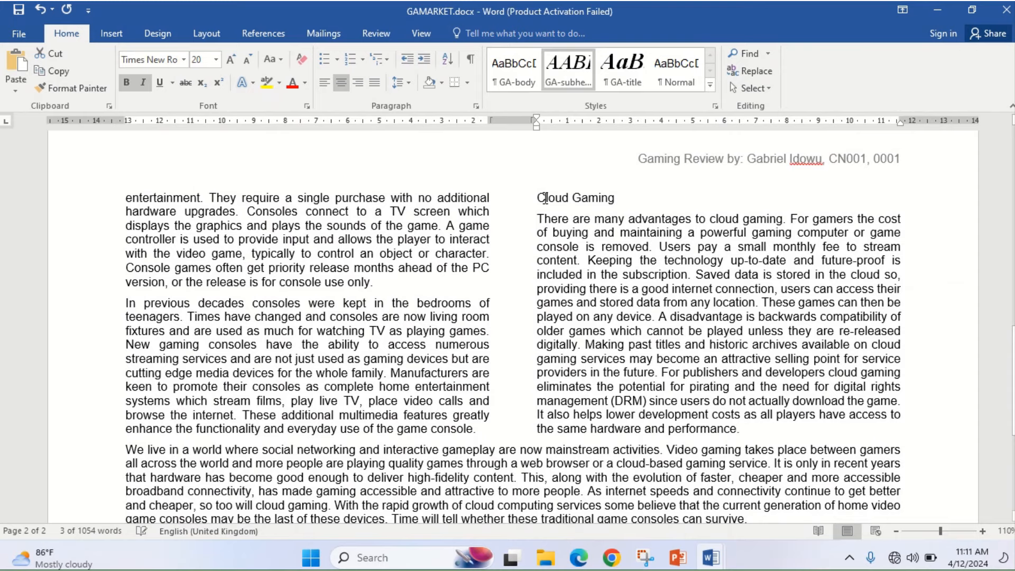
{"action": "triple_click", "coordinate": [558, 190]}
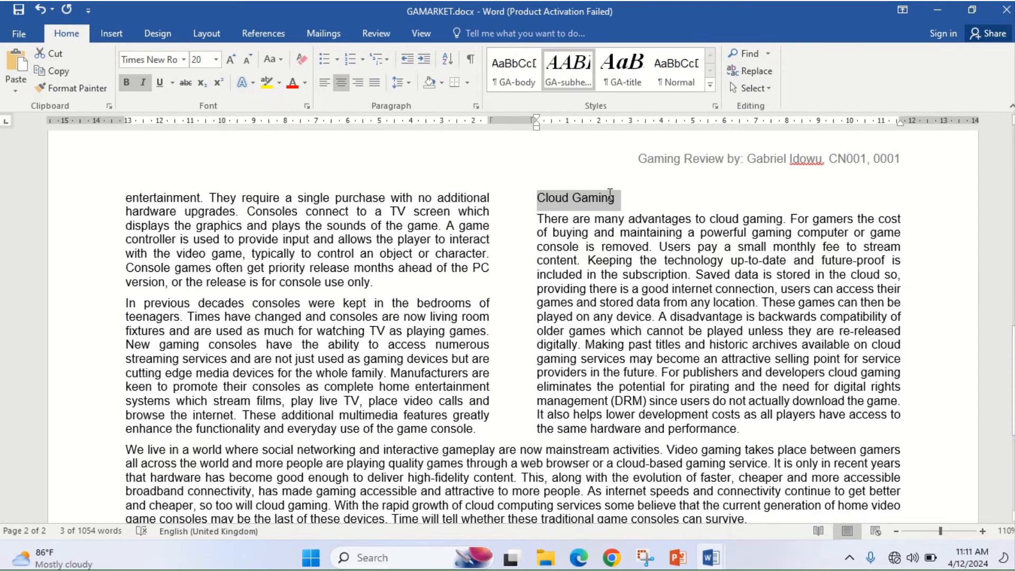
{"action": "left_click", "coordinate": [575, 74]}
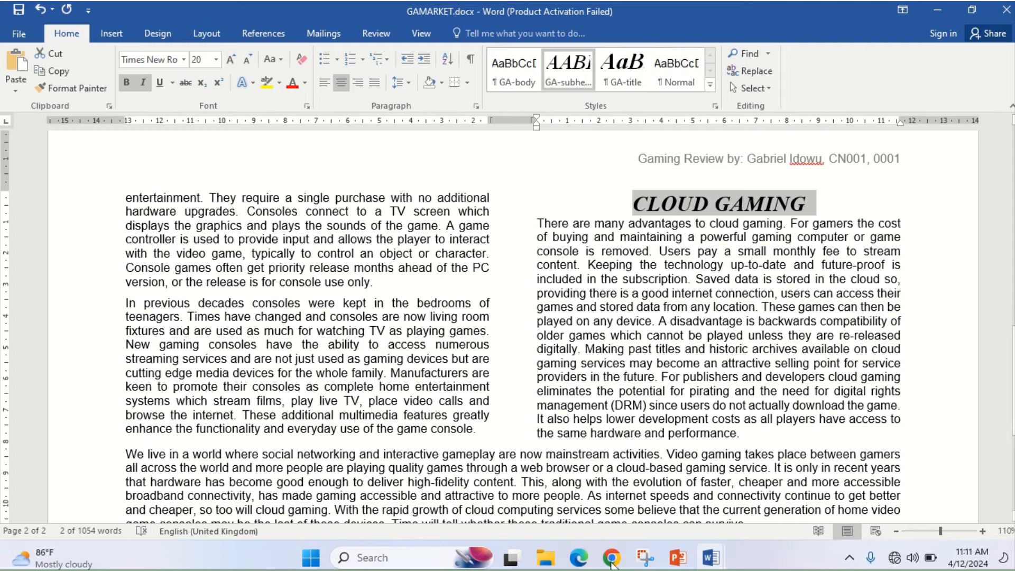
{"action": "mouse_move", "coordinate": [579, 558]}
{"action": "left_click", "coordinate": [550, 495]}
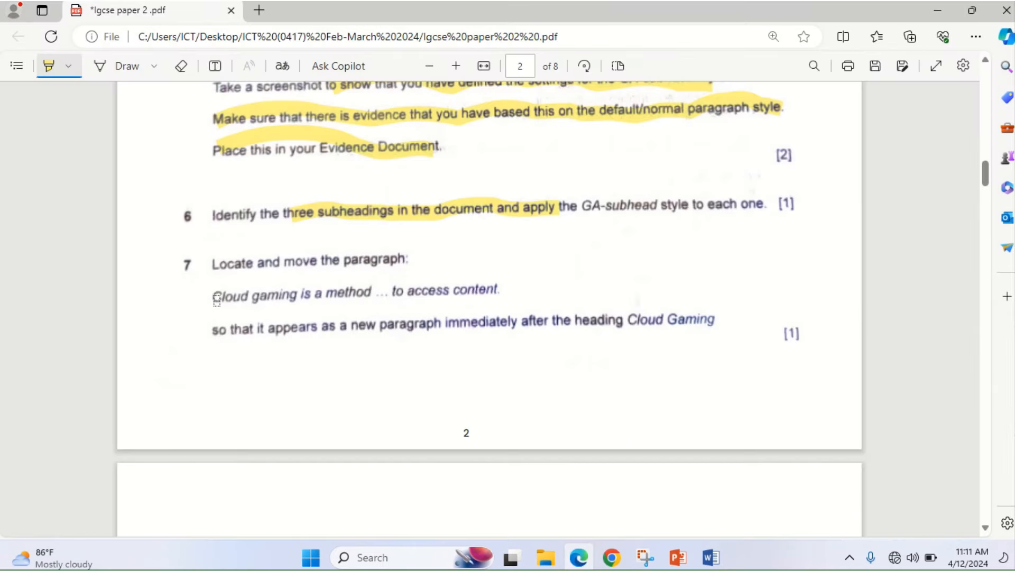
- Highlight question 7's 'Cloud gaming is a method … to access content' line and return to Word
{"action": "left_click_drag", "start_coordinate": [215, 299], "coordinate": [507, 289]}
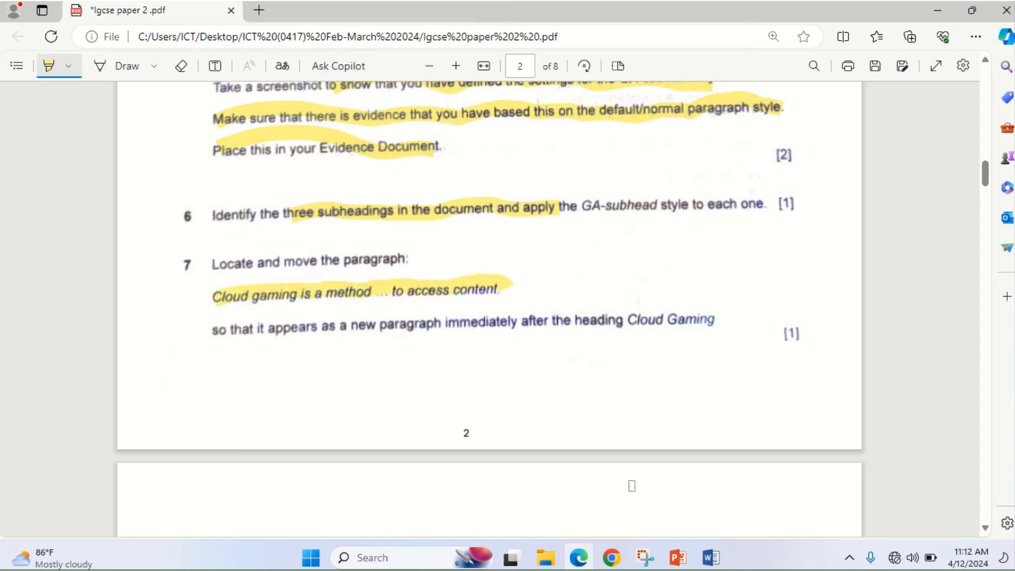
{"action": "left_click", "coordinate": [579, 558]}
{"action": "left_click", "coordinate": [579, 558]}
{"action": "left_click", "coordinate": [579, 559]}
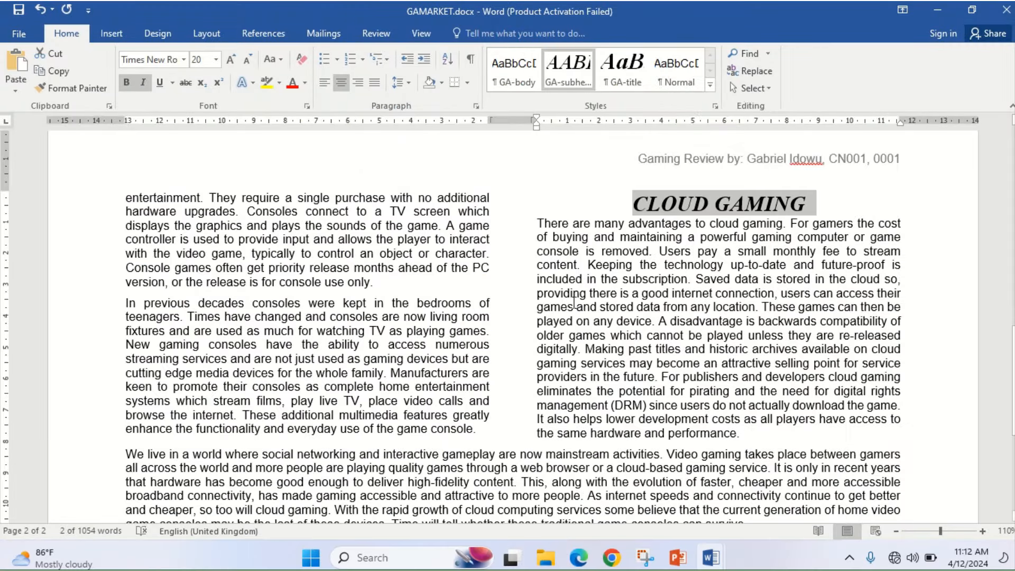
- Search the document for 'cloud gaming' and jump to the first match, the paragraph on page 1
{"action": "left_click", "coordinate": [570, 306]}
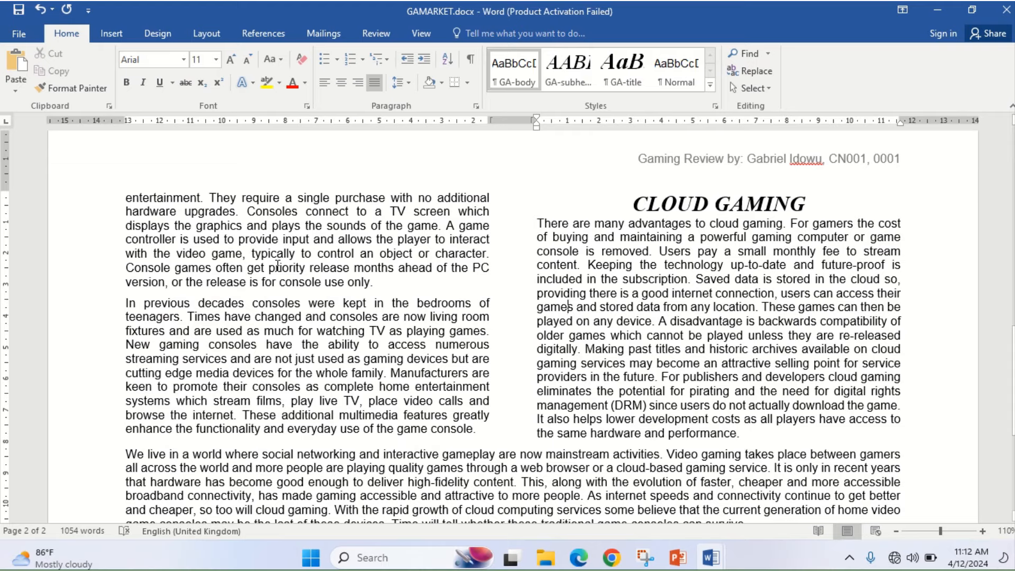
{"action": "key", "text": "ctrl+f"}
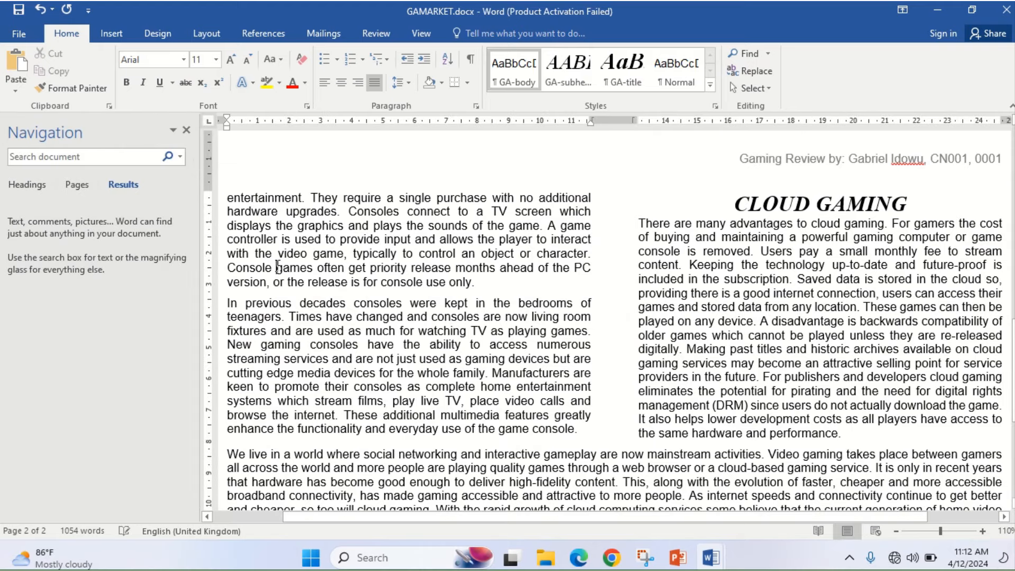
{"action": "left_click", "coordinate": [54, 158]}
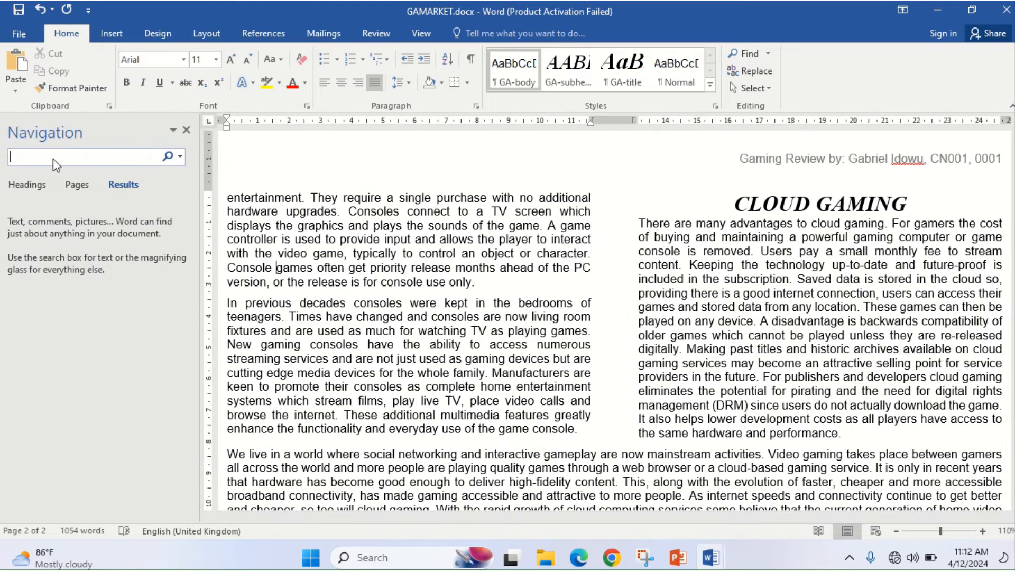
{"action": "type", "text": "cloud gaming"}
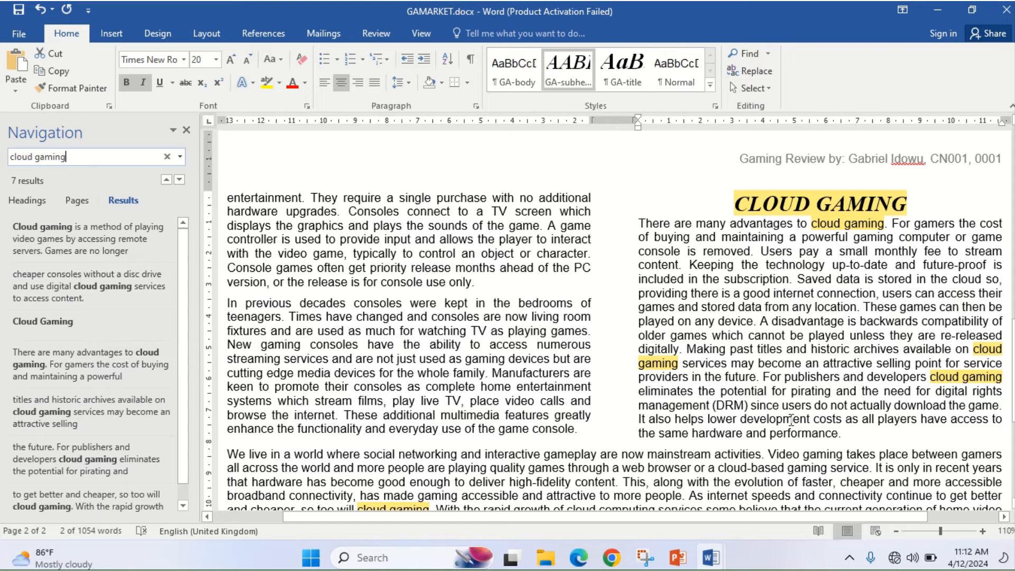
{"action": "left_click", "coordinate": [575, 559]}
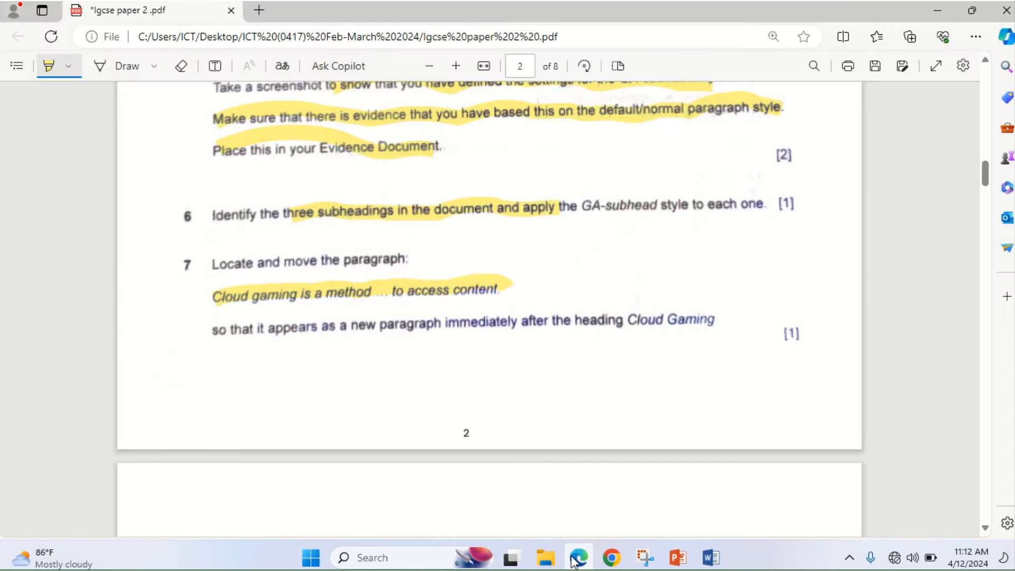
{"action": "left_click", "coordinate": [576, 559]}
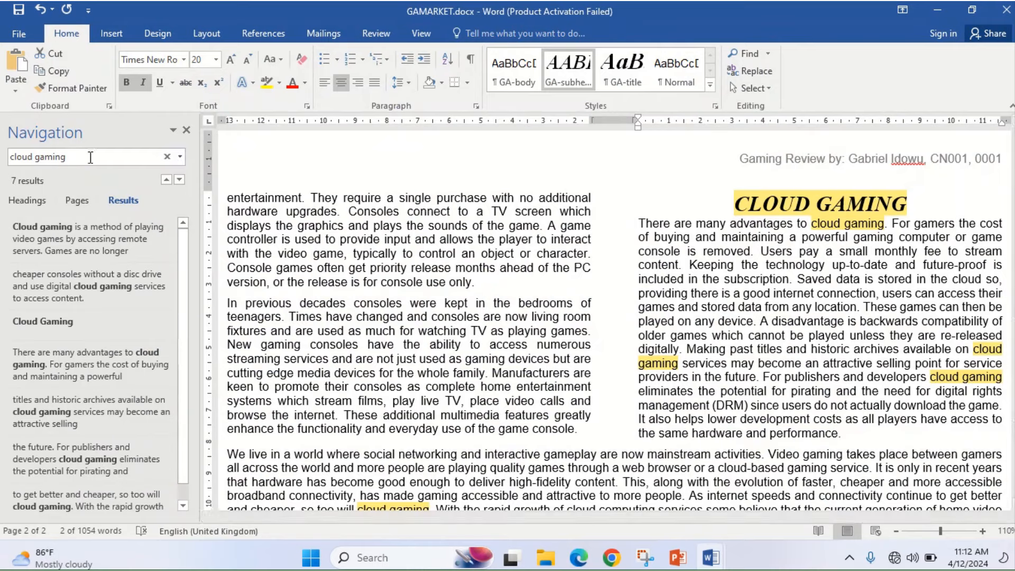
{"action": "left_click", "coordinate": [73, 238]}
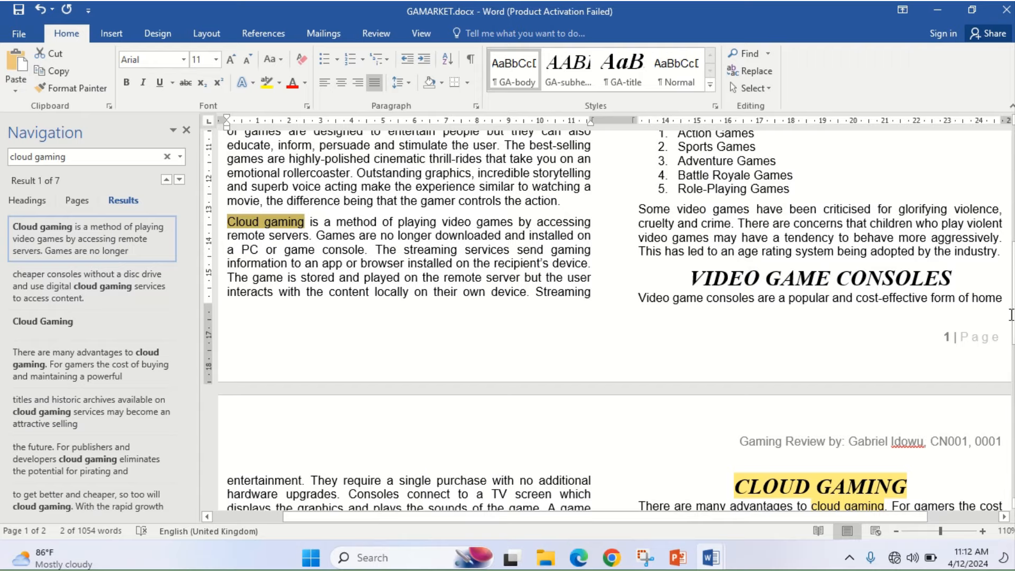
{"action": "scroll", "coordinate": [614, 317], "scroll_direction": "up", "scroll_amount": 6}
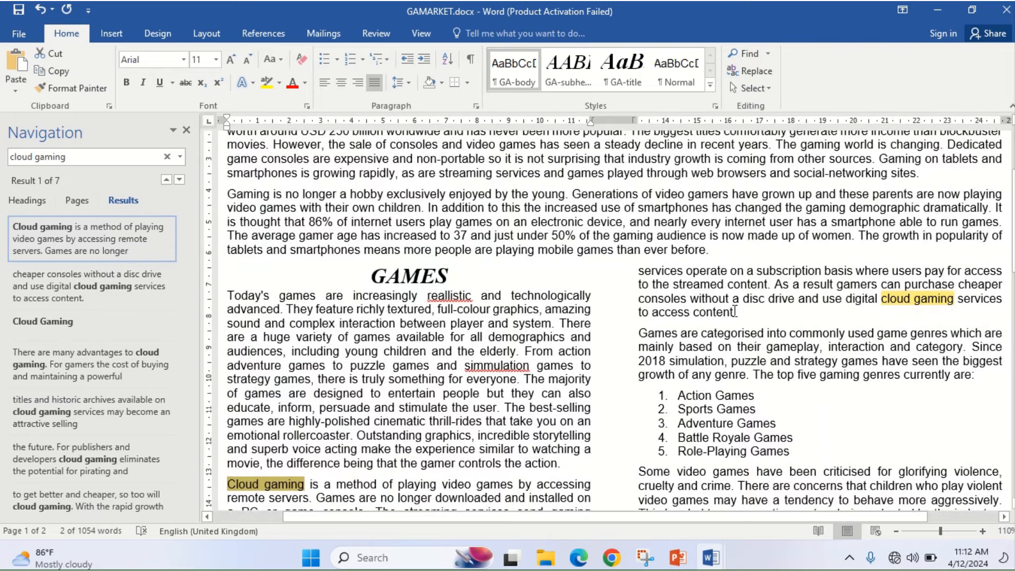
{"action": "scroll", "coordinate": [913, 334], "scroll_direction": "down", "scroll_amount": 5}
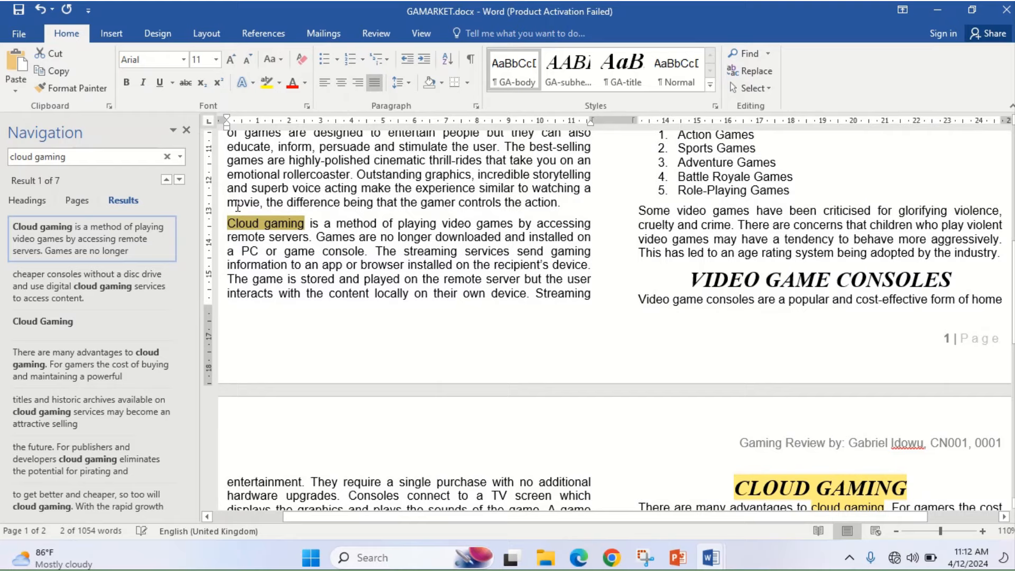
- Select and cut the paragraph from 'Cloud gaming is a method' to 'to access content'
{"action": "left_click", "coordinate": [227, 222]}
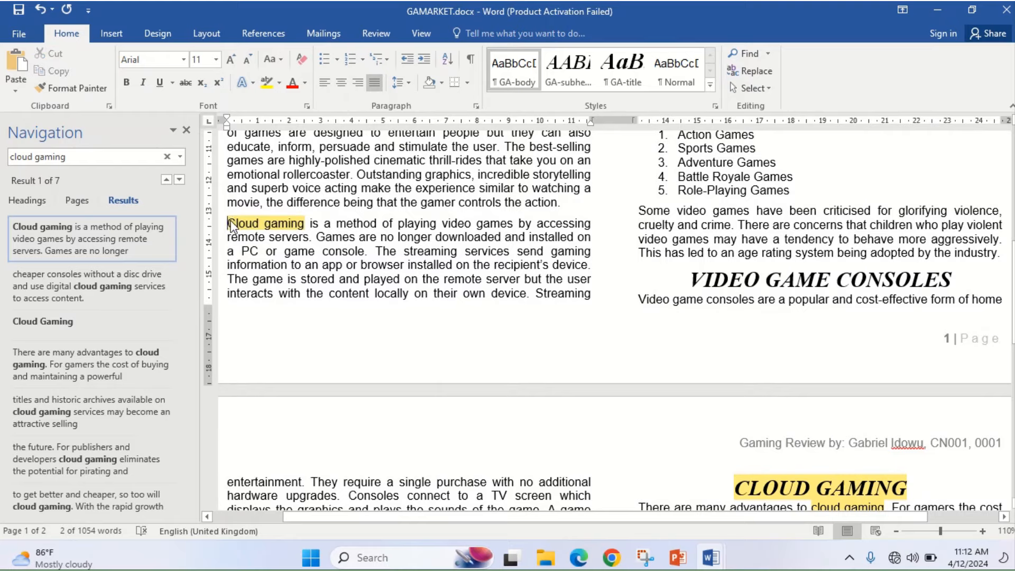
{"action": "left_click_drag", "start_coordinate": [228, 223], "coordinate": [737, 328]}
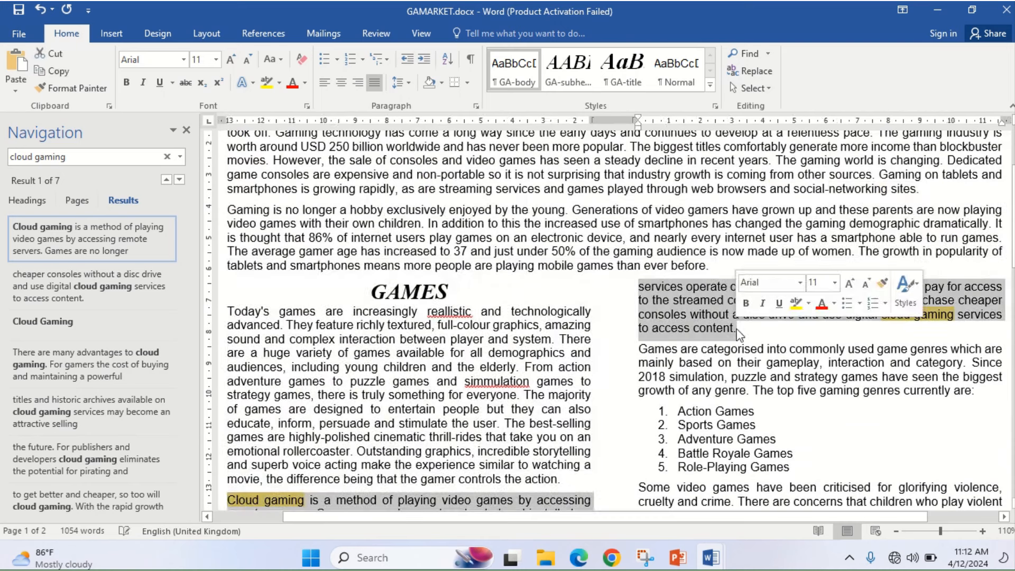
{"action": "right_click", "coordinate": [683, 311]}
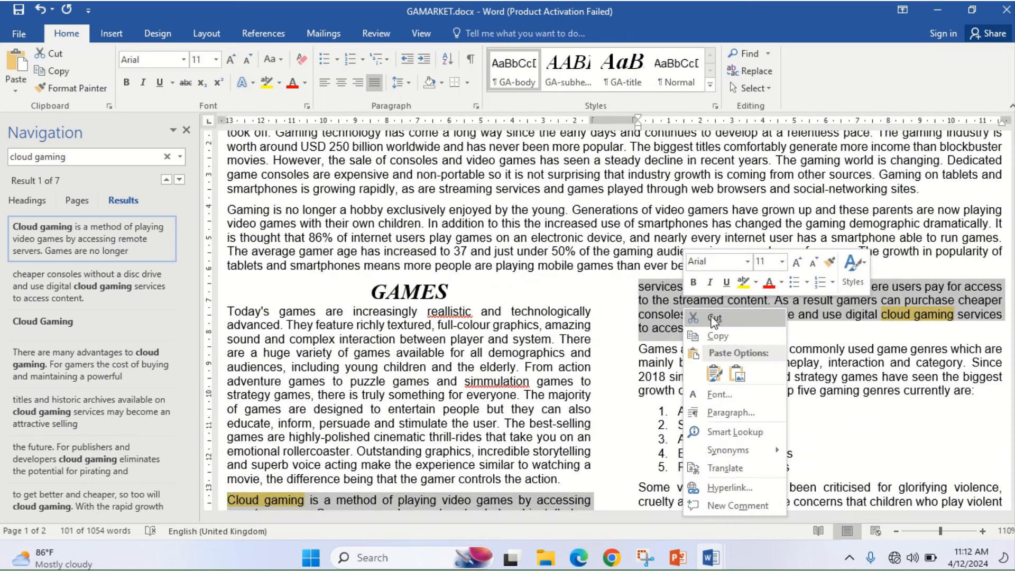
{"action": "left_click", "coordinate": [714, 320]}
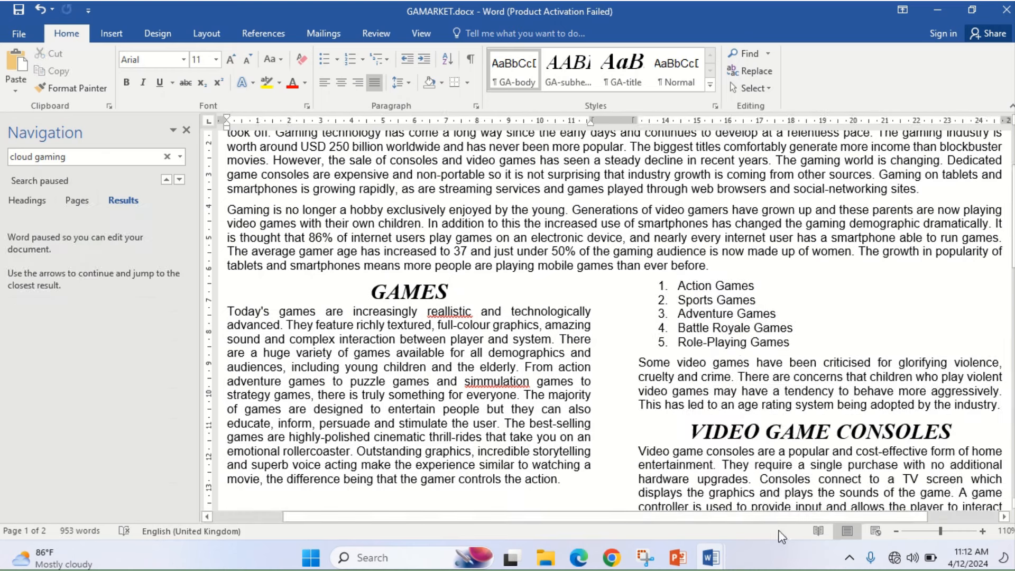
- Re-check the task in the exam paper, then scroll to the CLOUD GAMING heading on page 2
{"action": "left_click", "coordinate": [580, 559]}
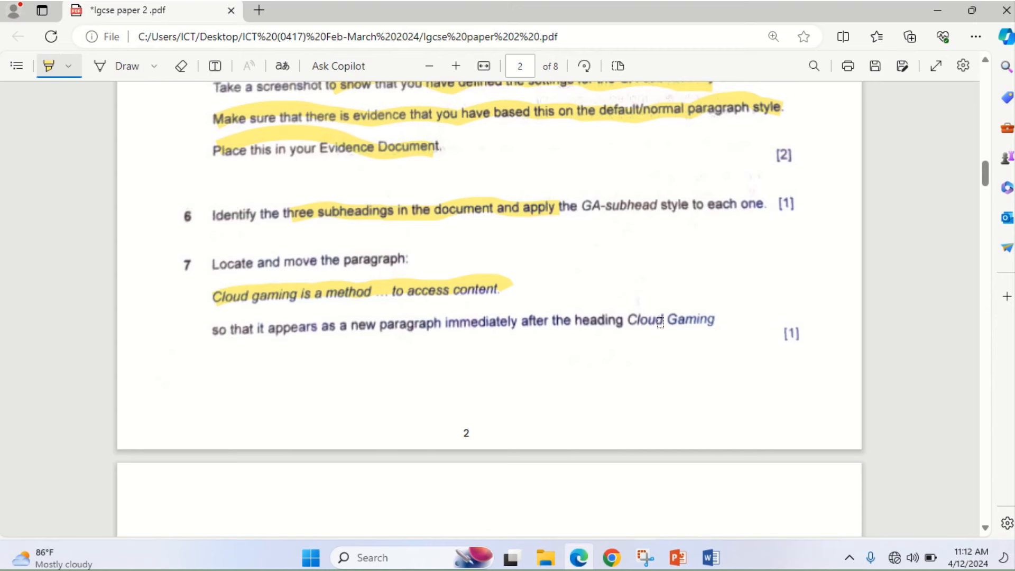
{"action": "left_click", "coordinate": [579, 558]}
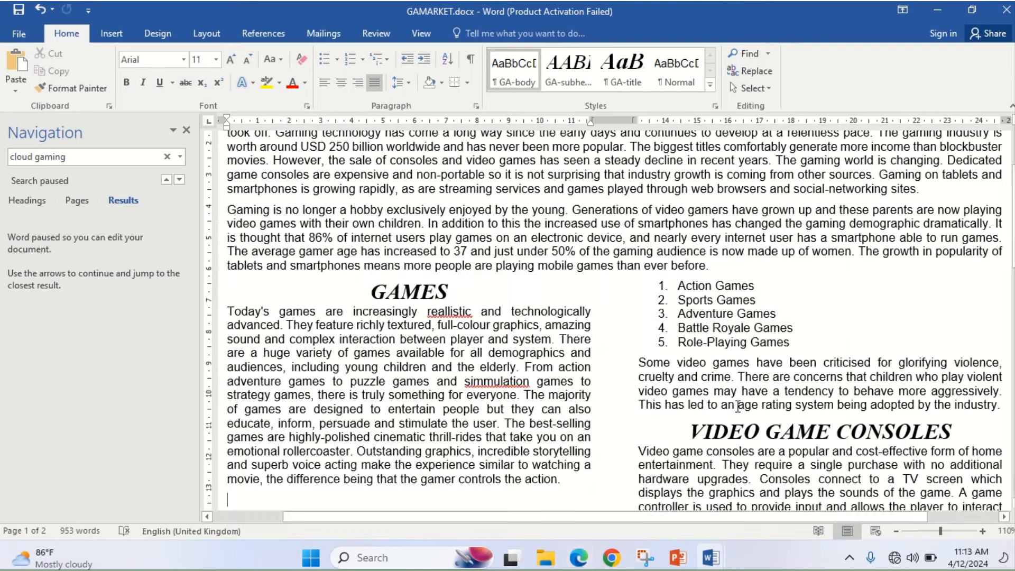
{"action": "left_click_drag", "start_coordinate": [1010, 241], "coordinate": [1011, 386]}
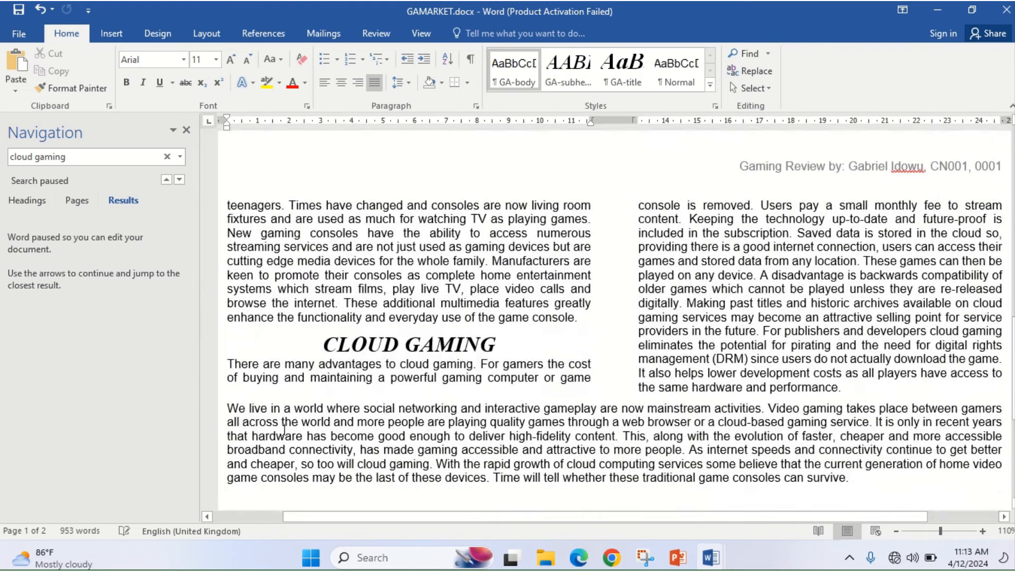
- Paste the cut Cloud gaming paragraph before 'There are many advantages' and close the search pane
{"action": "left_click", "coordinate": [230, 365]}
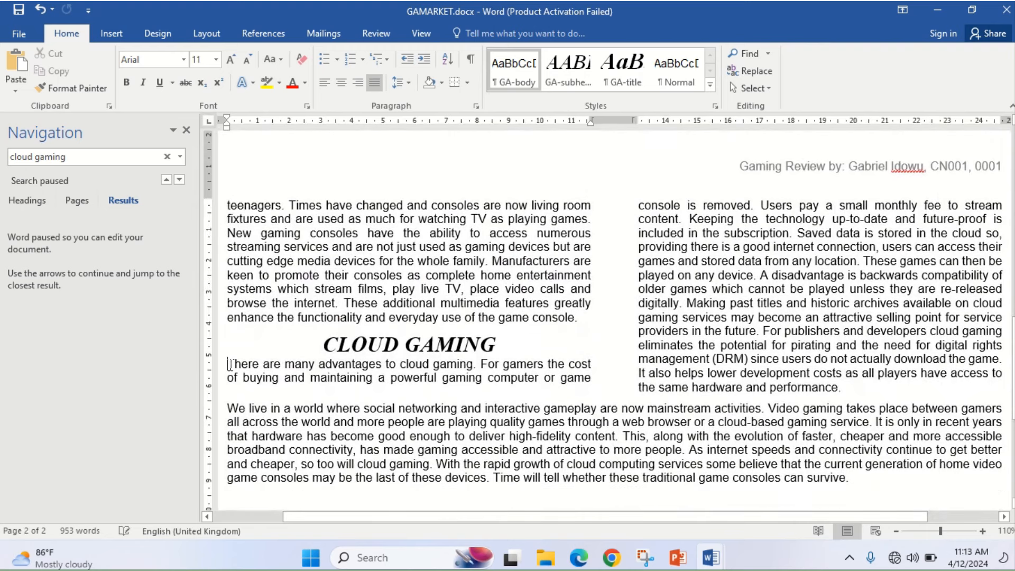
{"action": "left_click", "coordinate": [14, 65]}
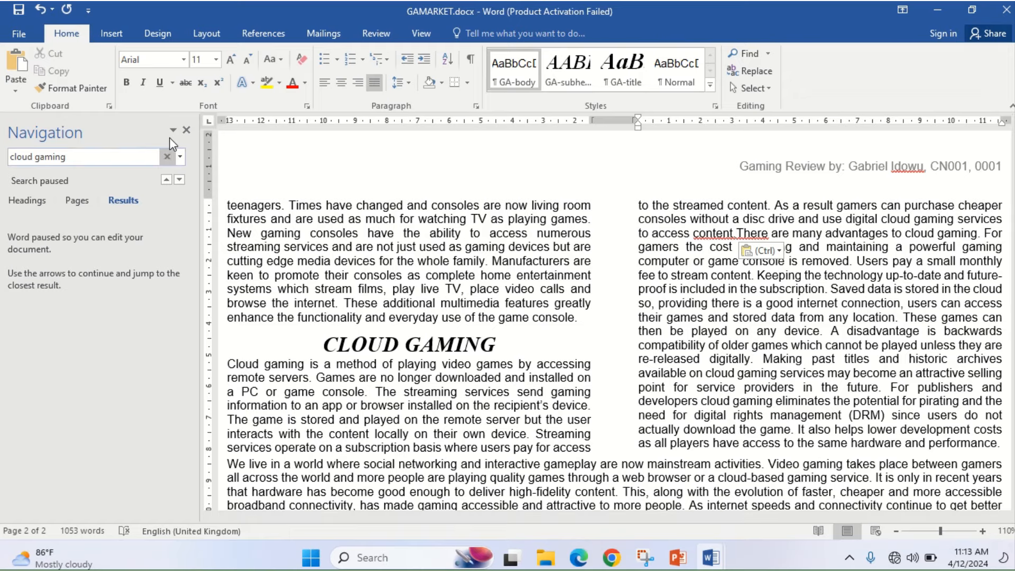
{"action": "left_click", "coordinate": [186, 130]}
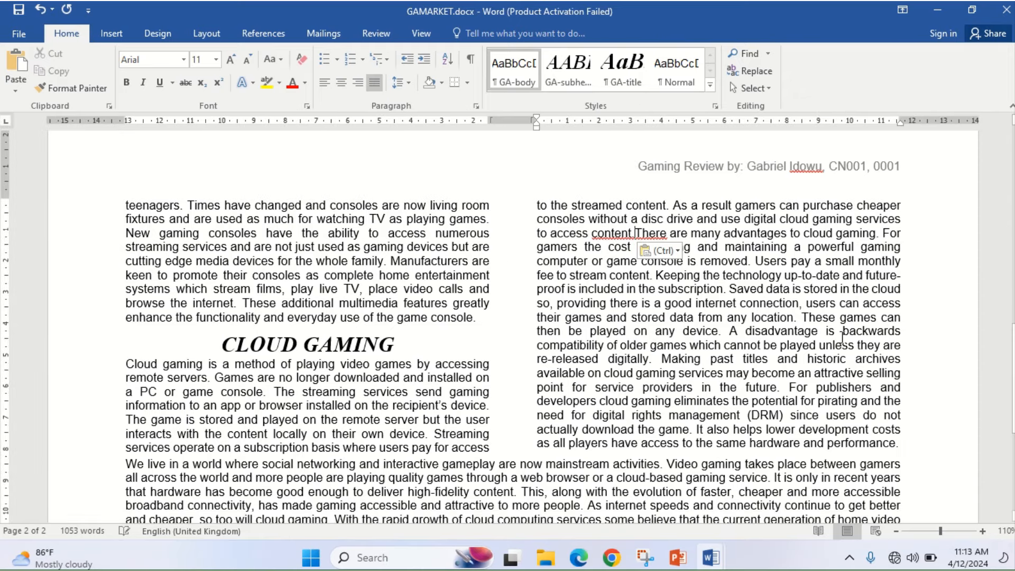
- Scroll the document and compare the moved paragraph against the exam instruction
{"action": "left_click_drag", "start_coordinate": [1013, 377], "coordinate": [1013, 402]}
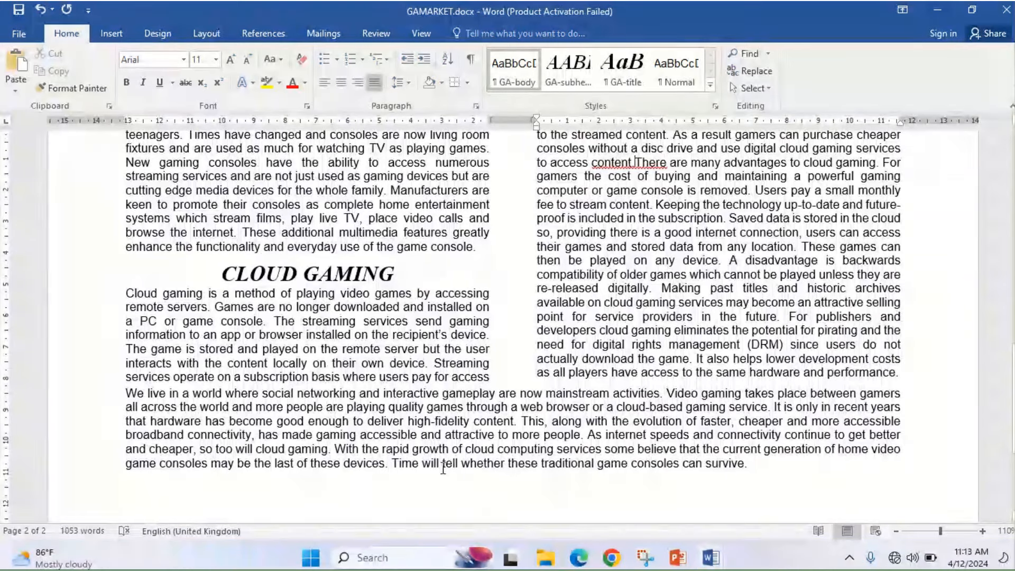
{"action": "left_click", "coordinate": [580, 559]}
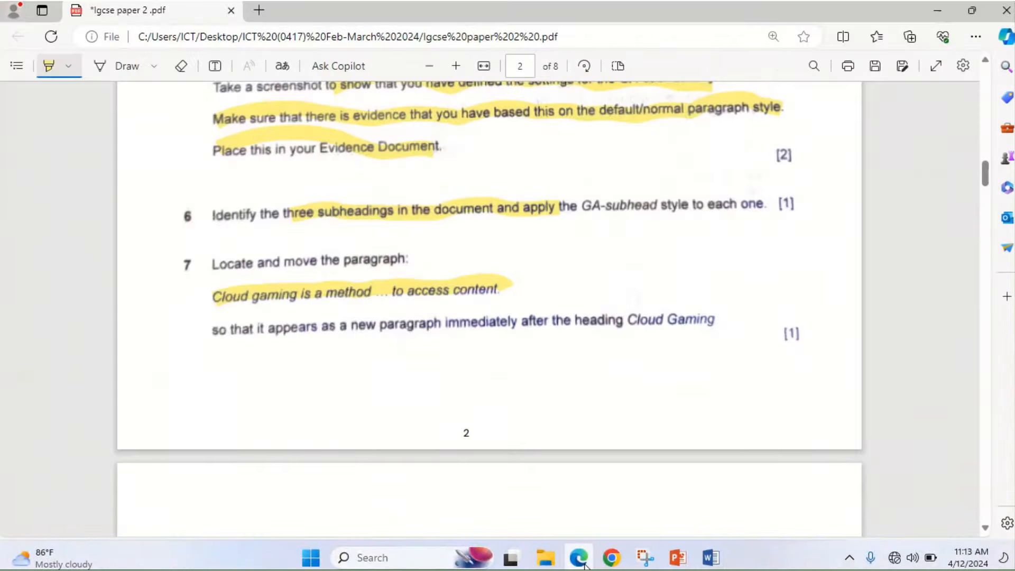
{"action": "left_click", "coordinate": [582, 560]}
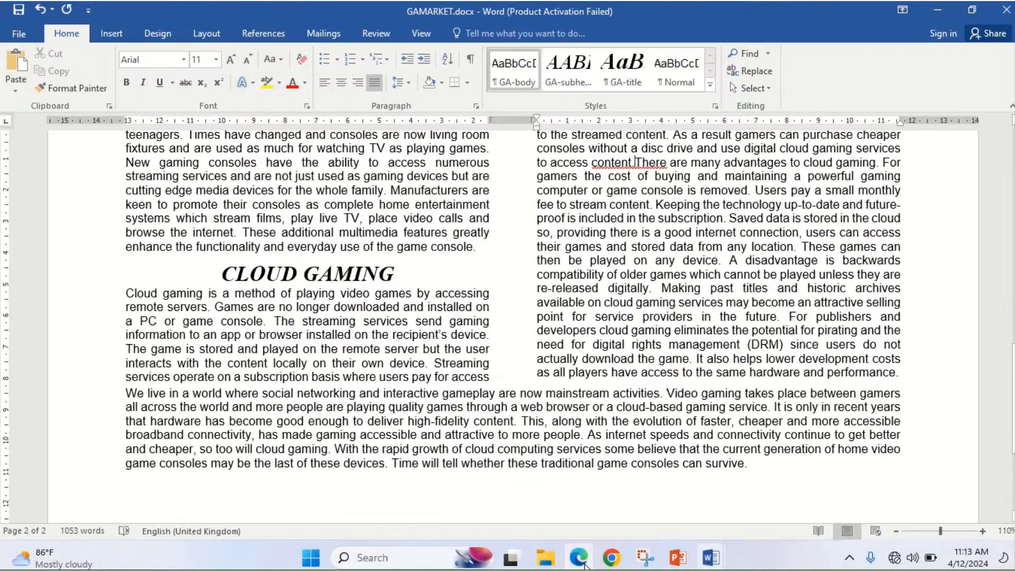
- Place the insertion point before 'There are many advantages', rechecking the exam instruction
{"action": "left_click", "coordinate": [304, 321]}
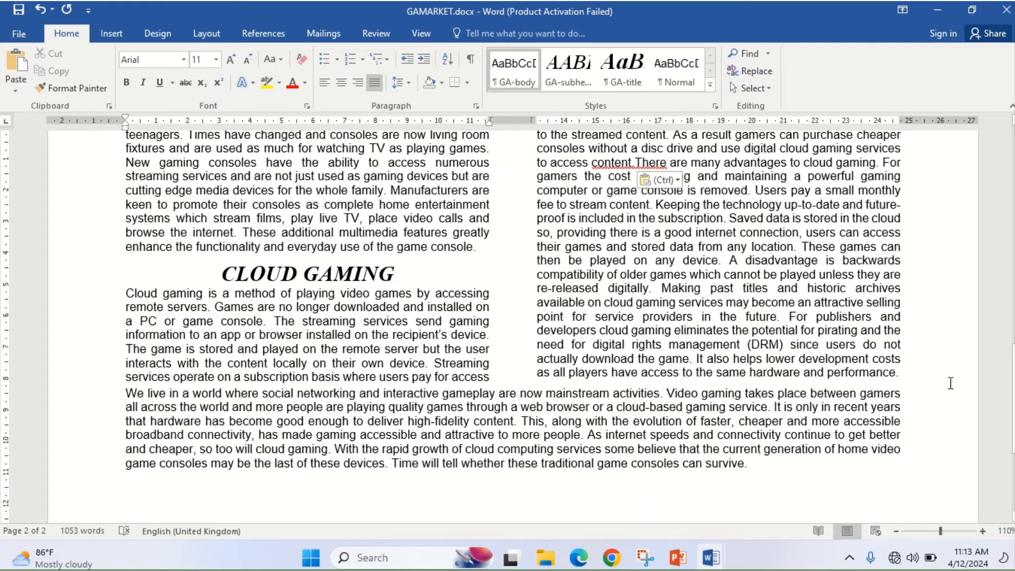
{"action": "left_click_drag", "start_coordinate": [1008, 389], "coordinate": [1008, 339]}
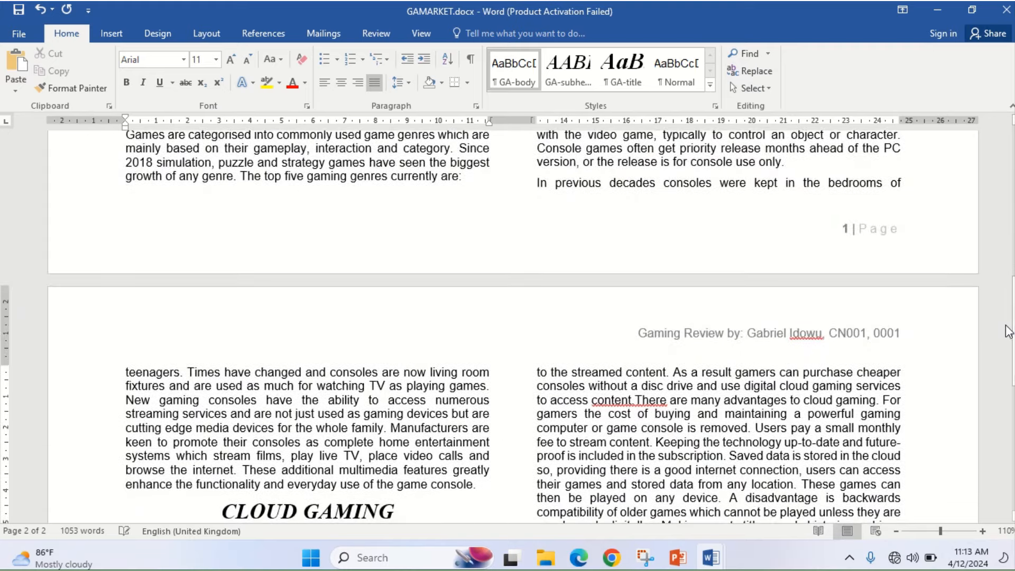
{"action": "left_click", "coordinate": [639, 399]}
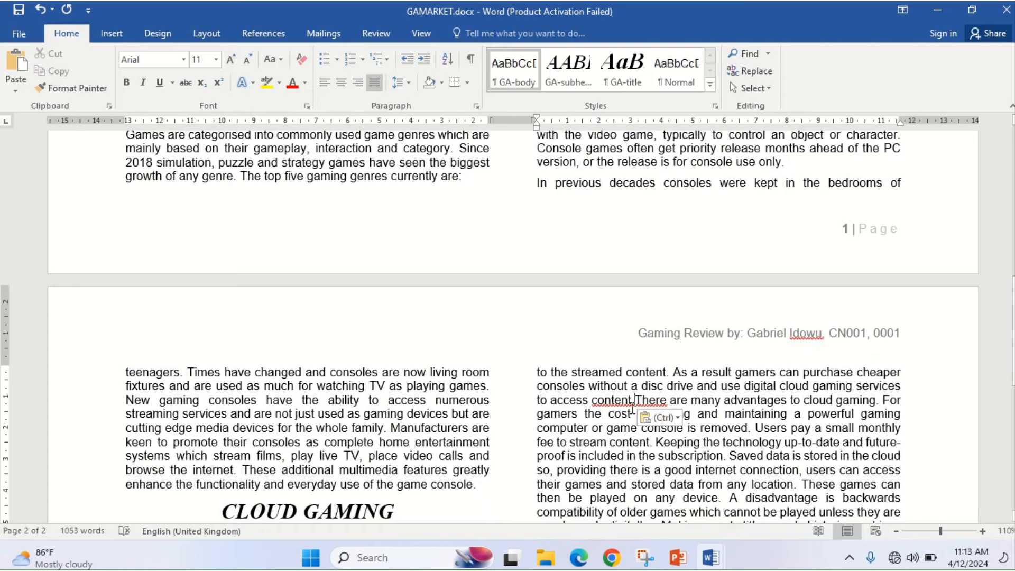
{"action": "left_click", "coordinate": [579, 560]}
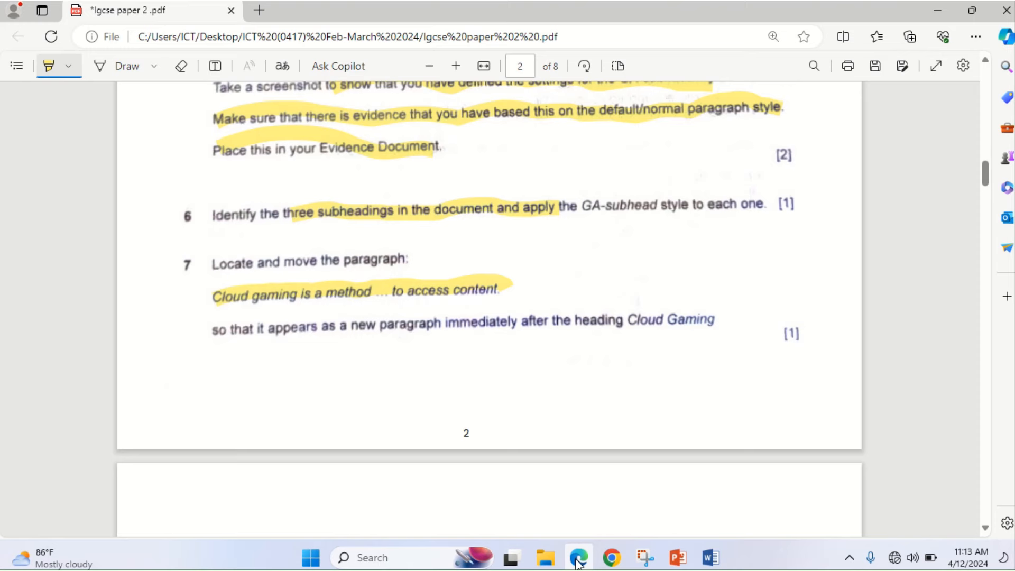
{"action": "left_click", "coordinate": [580, 560]}
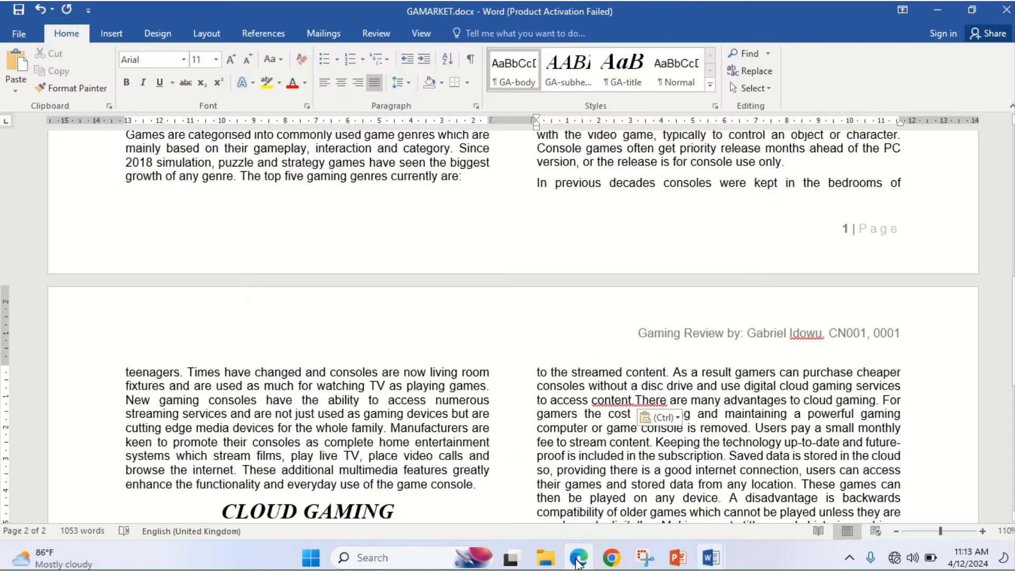
- Start 'There are many advantages…' as its own paragraph and delete the stray backslash
{"action": "key", "text": "Return"}
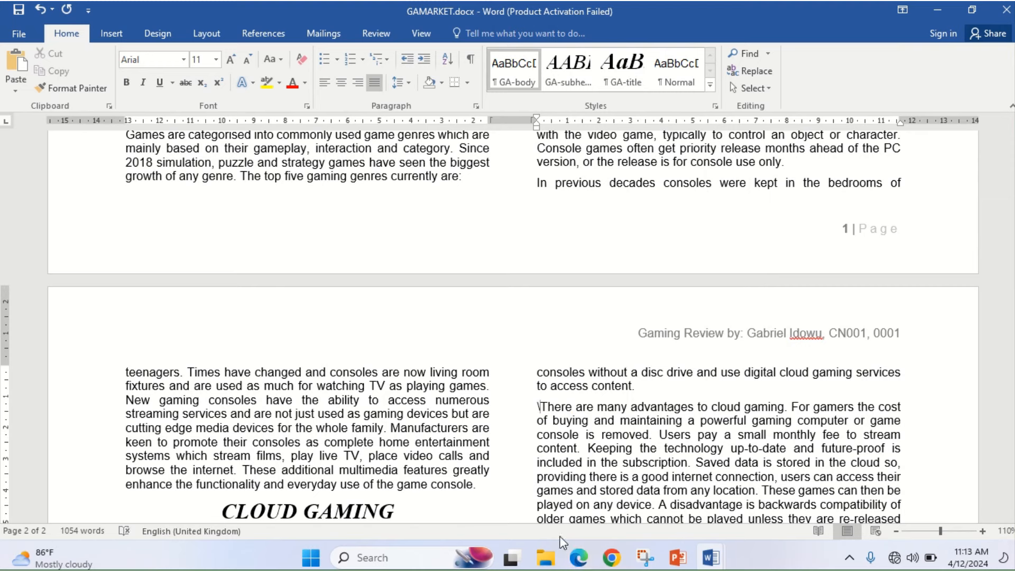
{"action": "key", "text": "BackSpace"}
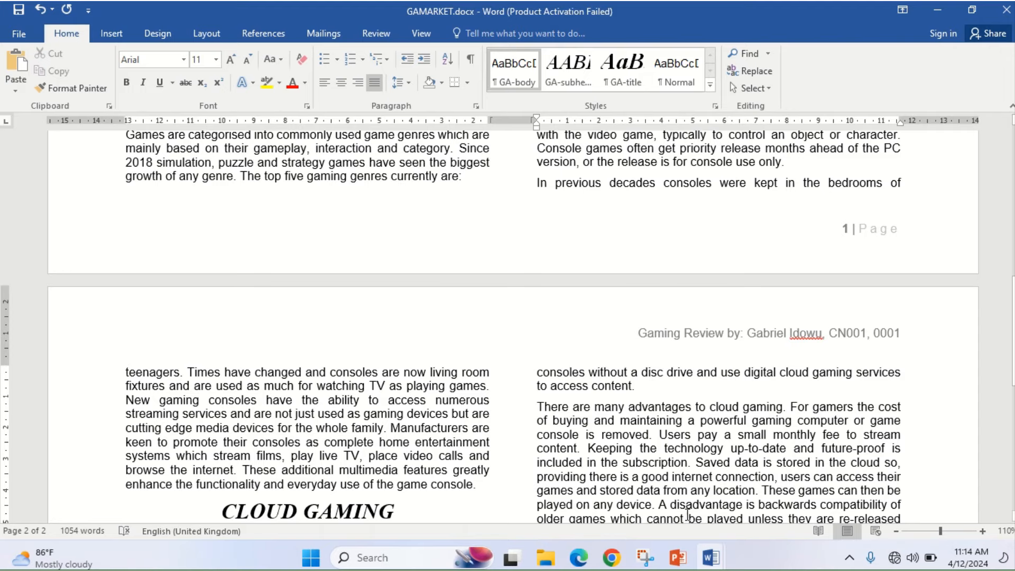
{"action": "left_click", "coordinate": [576, 561]}
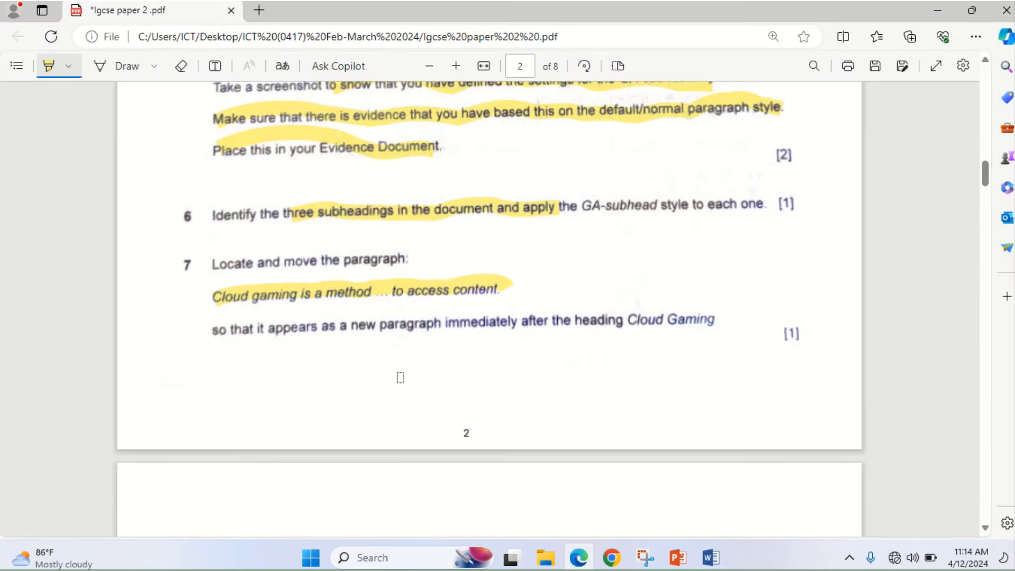
- Highlight question 8's cloud-shape placement wording in the exam PDF, then return to GAMARKET
{"action": "left_click", "coordinate": [984, 529]}
{"action": "left_click", "coordinate": [985, 530]}
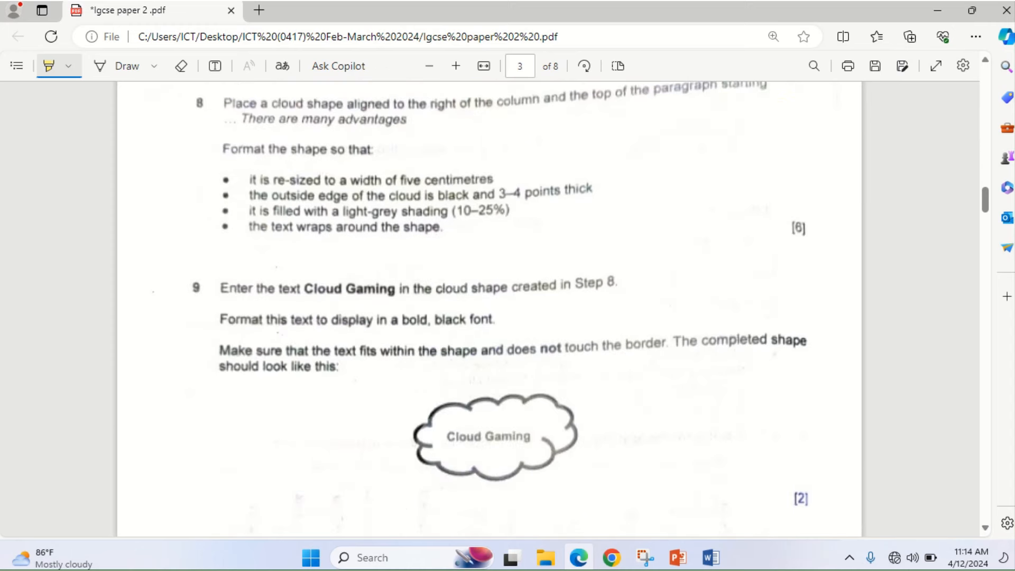
{"action": "left_click", "coordinate": [986, 61]}
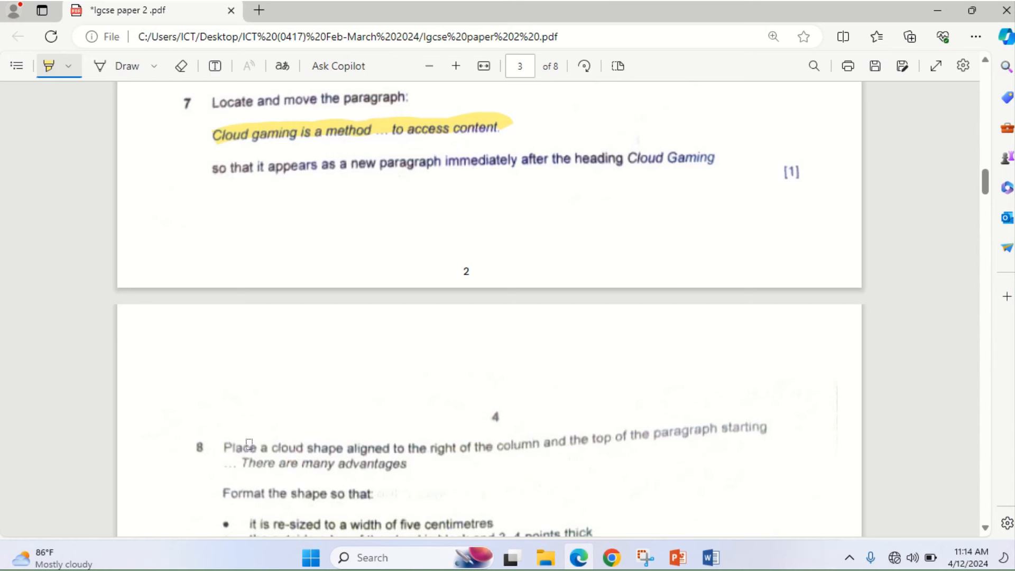
{"action": "mouse_move", "coordinate": [229, 447]}
{"action": "left_mouse_down"}
{"action": "mouse_move", "coordinate": [557, 458]}
{"action": "mouse_move", "coordinate": [615, 435]}
{"action": "mouse_move", "coordinate": [738, 430]}
{"action": "left_mouse_up"}
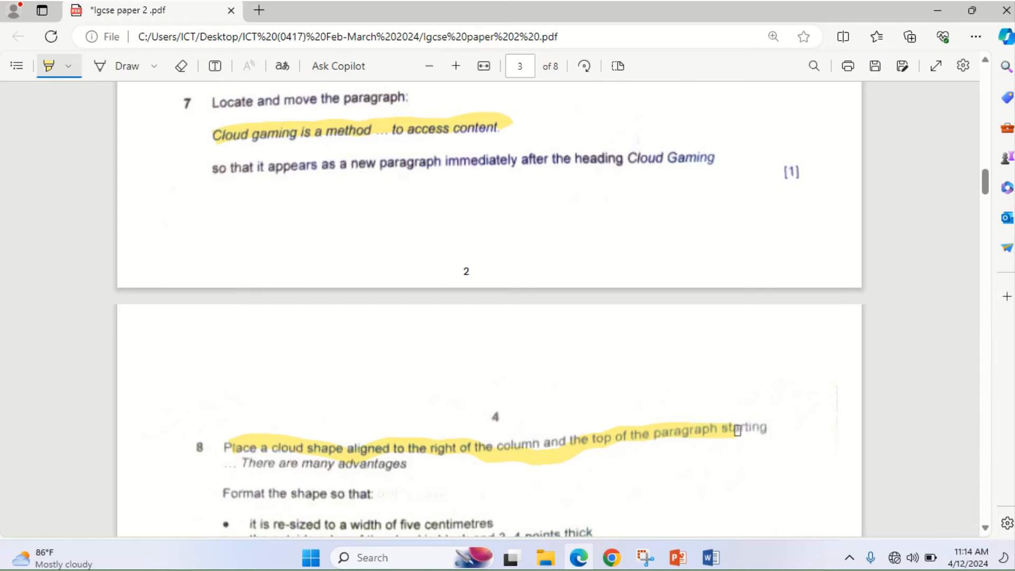
{"action": "left_click", "coordinate": [580, 562]}
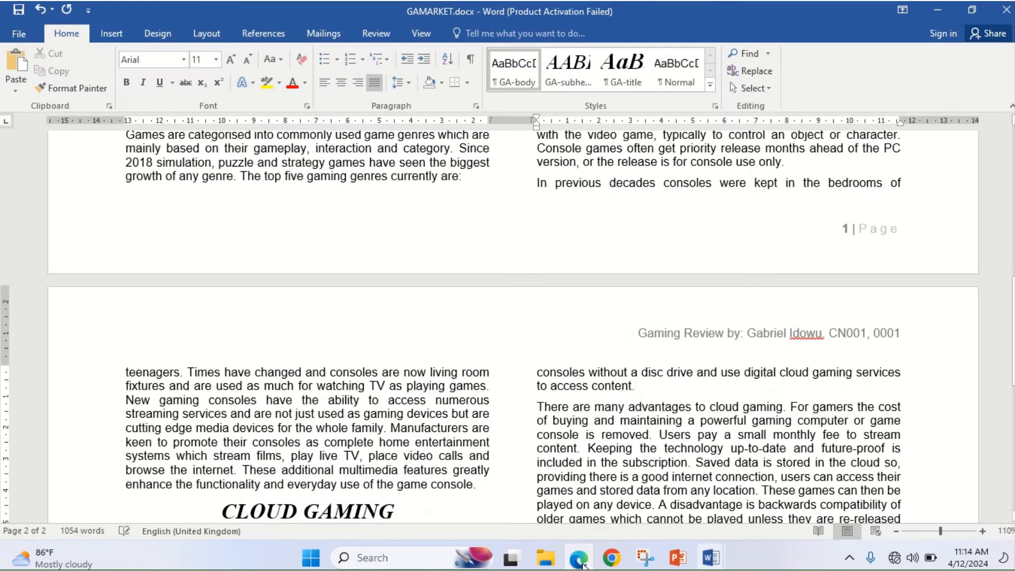
{"action": "left_click", "coordinate": [349, 429]}
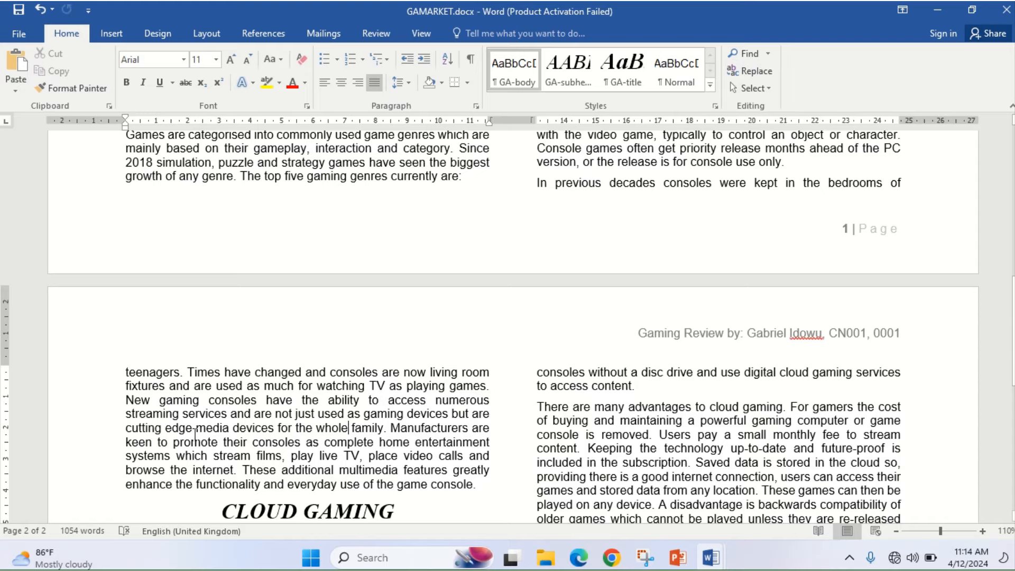
{"action": "key", "text": "ctrl+f"}
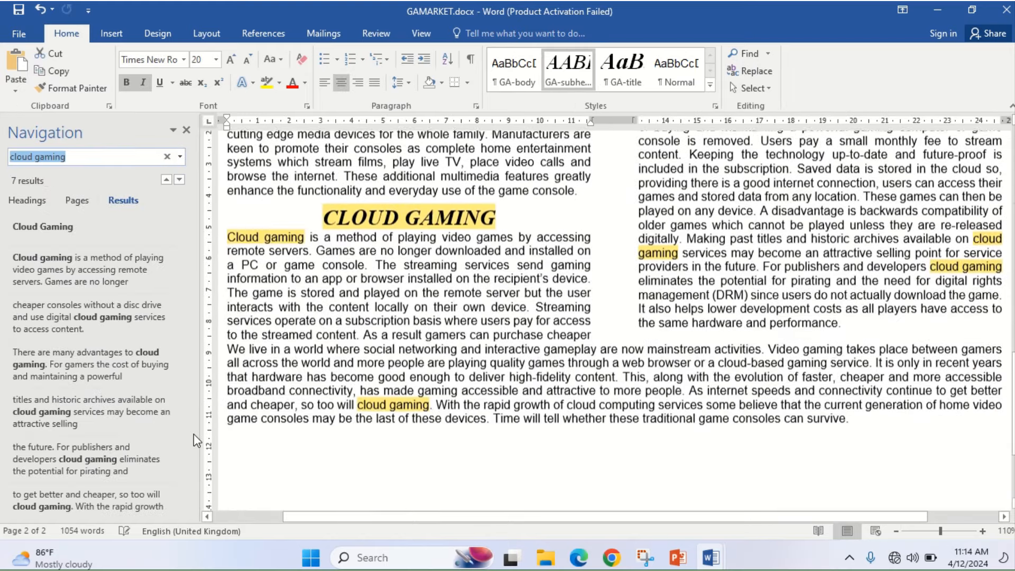
{"action": "type", "text": "There are man"}
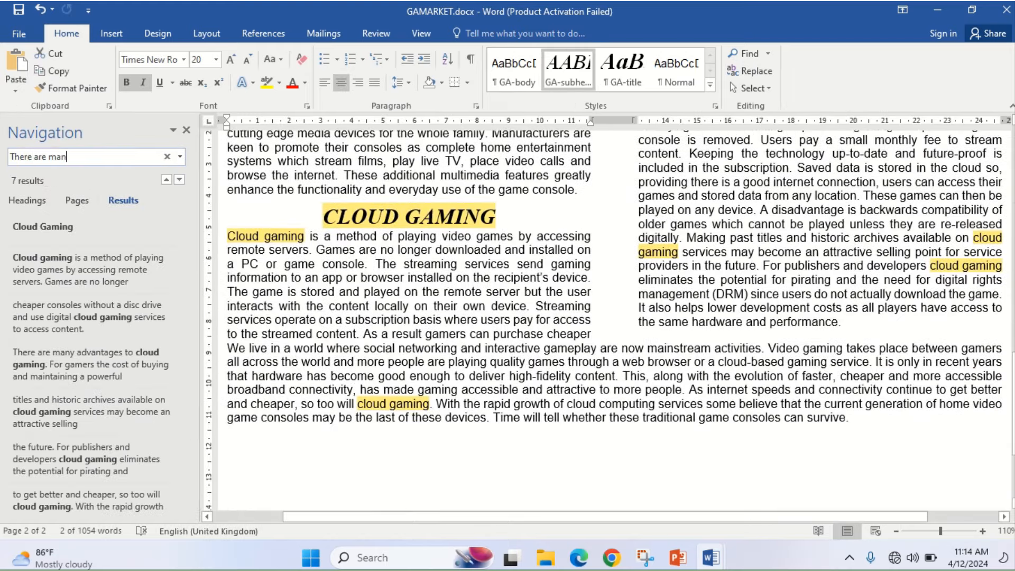
{"action": "type", "text": "y advantages"}
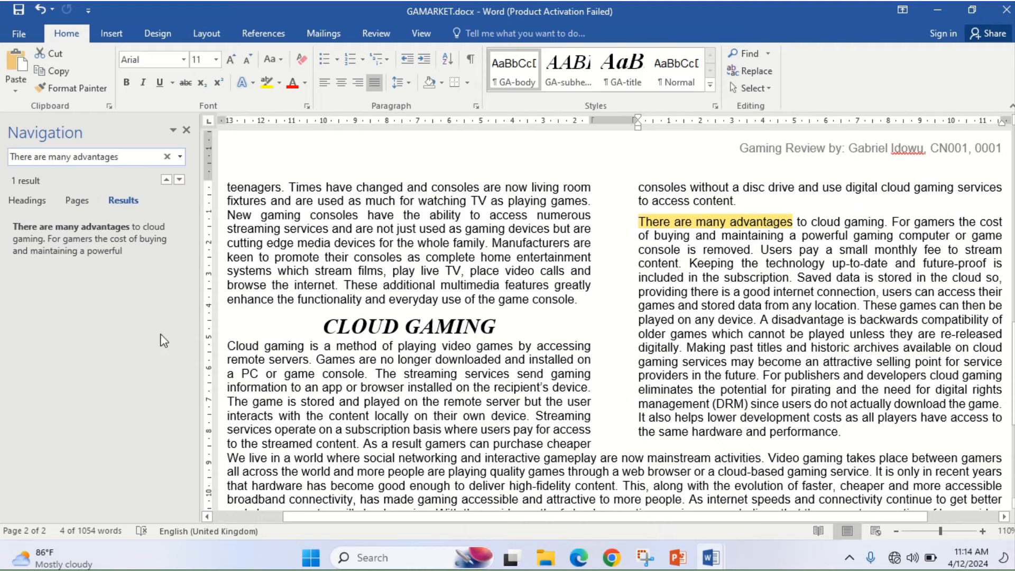
{"action": "left_click", "coordinate": [154, 246]}
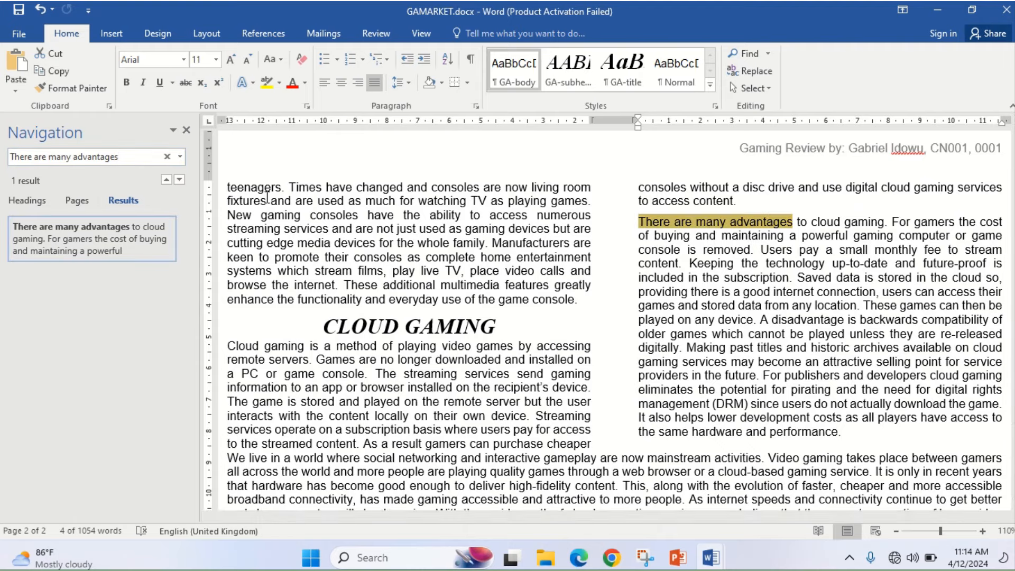
{"action": "left_click", "coordinate": [641, 224]}
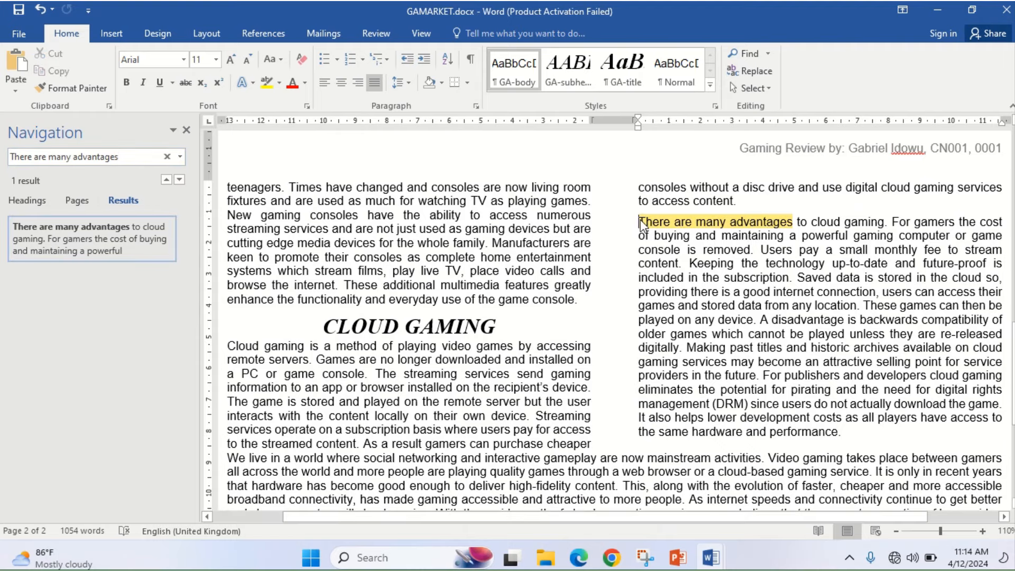
{"action": "left_click", "coordinate": [579, 558]}
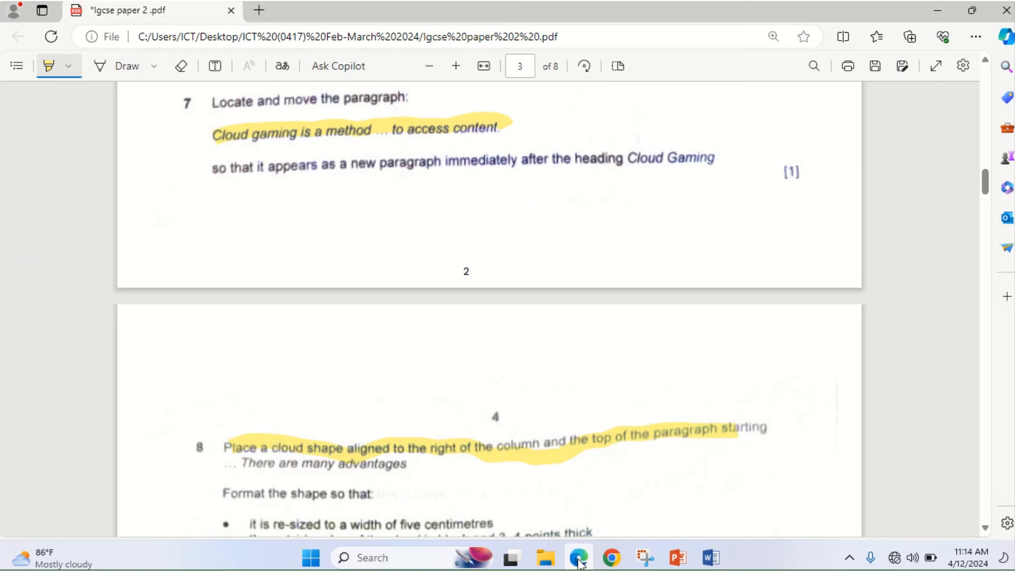
{"action": "left_click", "coordinate": [579, 558]}
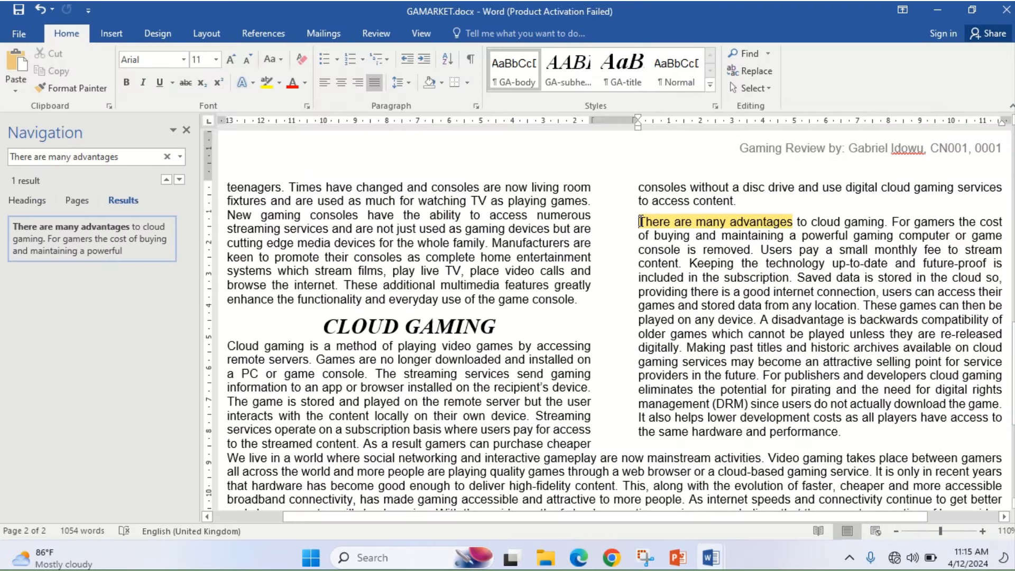
{"action": "left_click", "coordinate": [186, 130]}
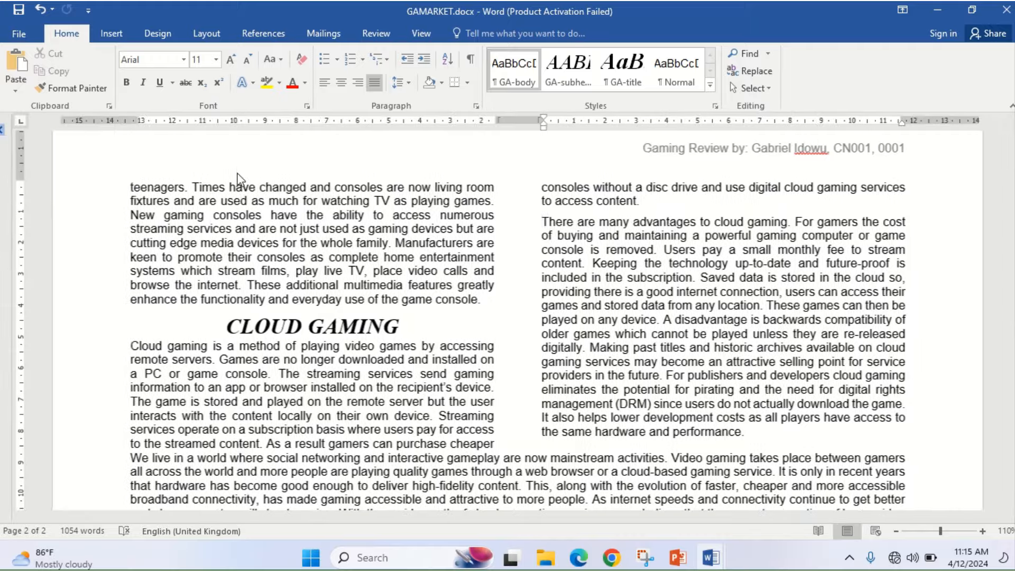
- Preview the c02logo.jpg Tawara Gaming logo from the Paper2 folder, then close it
{"action": "mouse_move", "coordinate": [547, 560]}
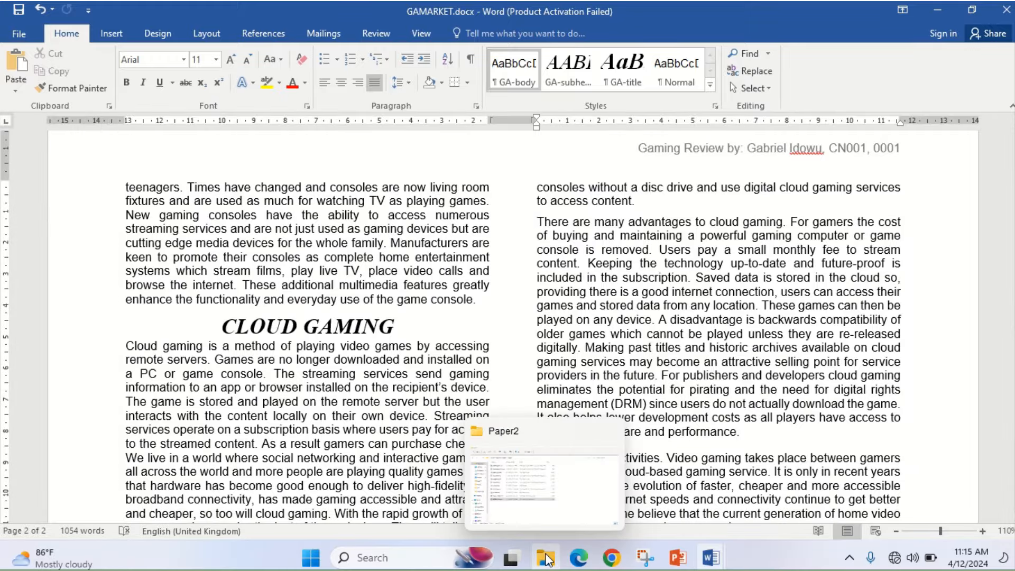
{"action": "left_click", "coordinate": [548, 482]}
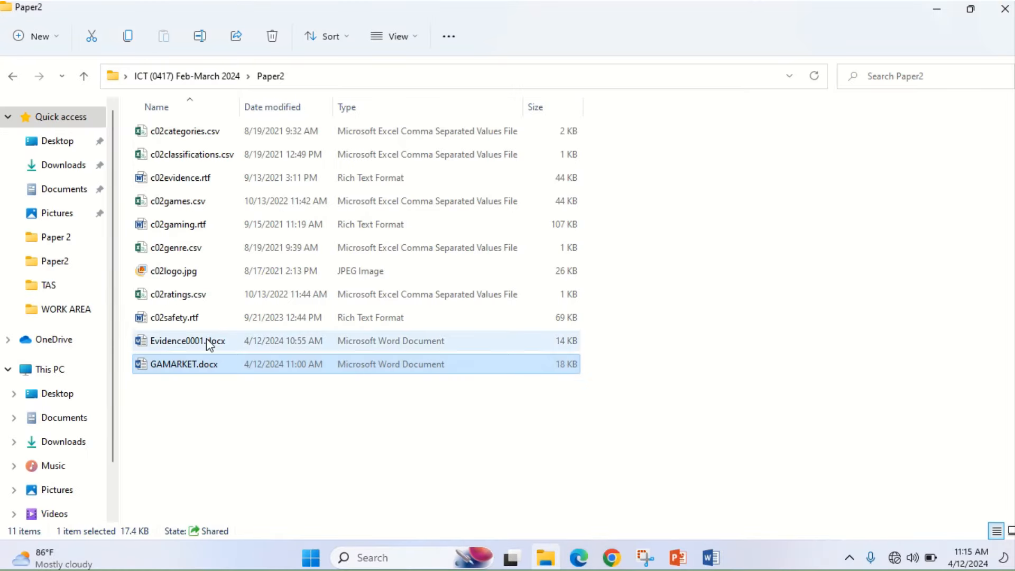
{"action": "double_click", "coordinate": [175, 276]}
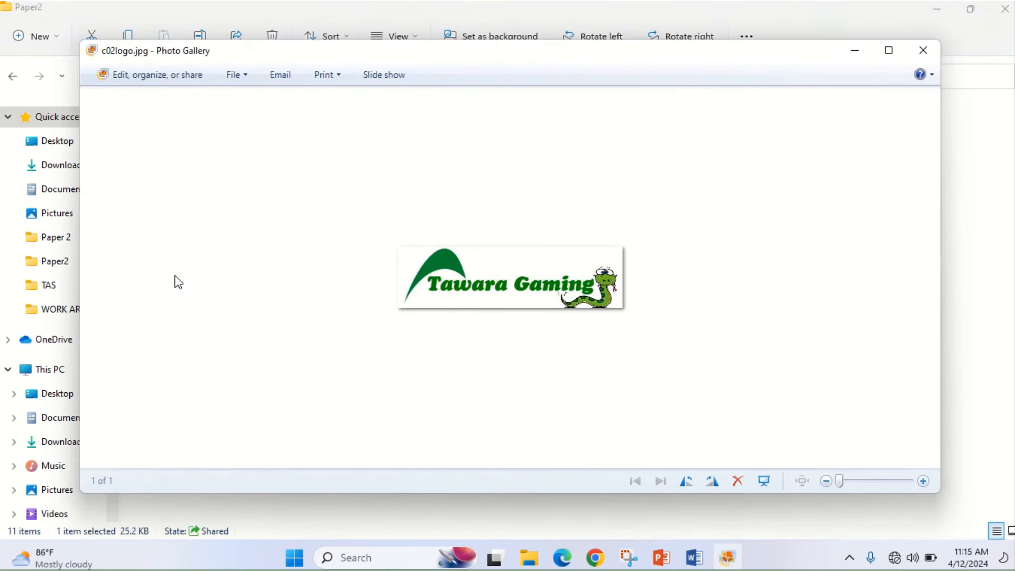
{"action": "left_click", "coordinate": [928, 51]}
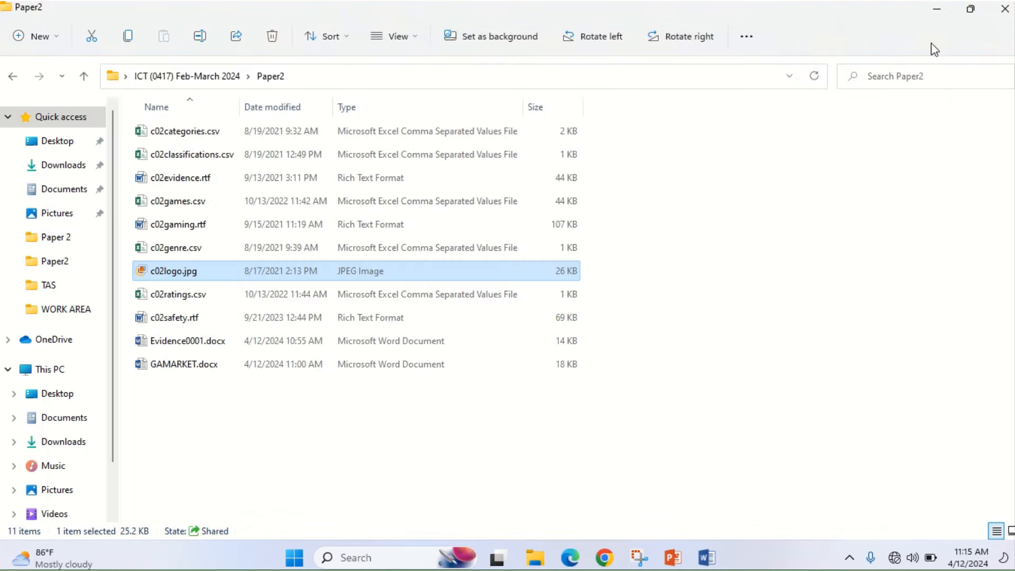
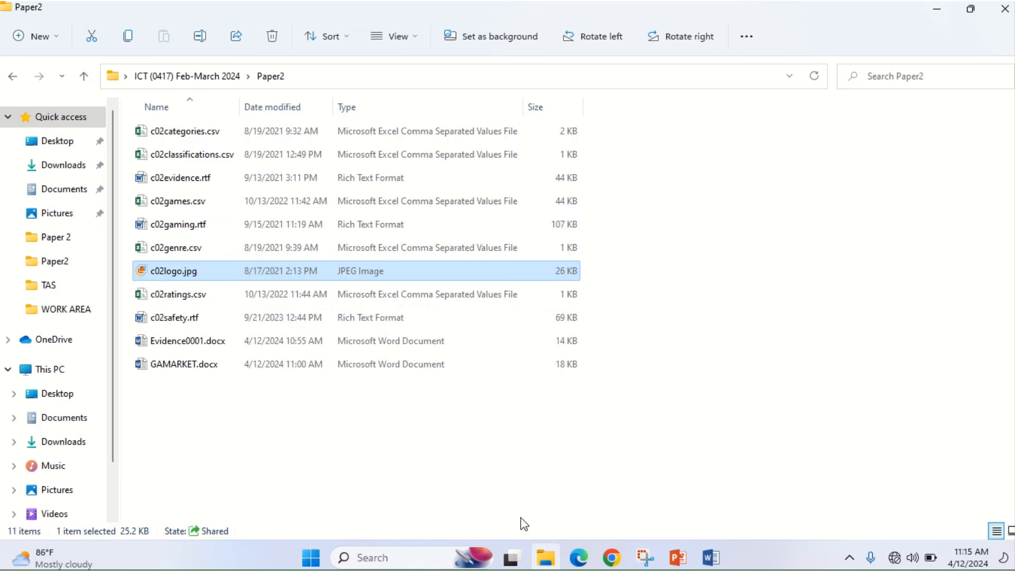
- Bring the IGCSE paper 2 PDF back to question 8 on placing a cloud shape
{"action": "left_click", "coordinate": [584, 565]}
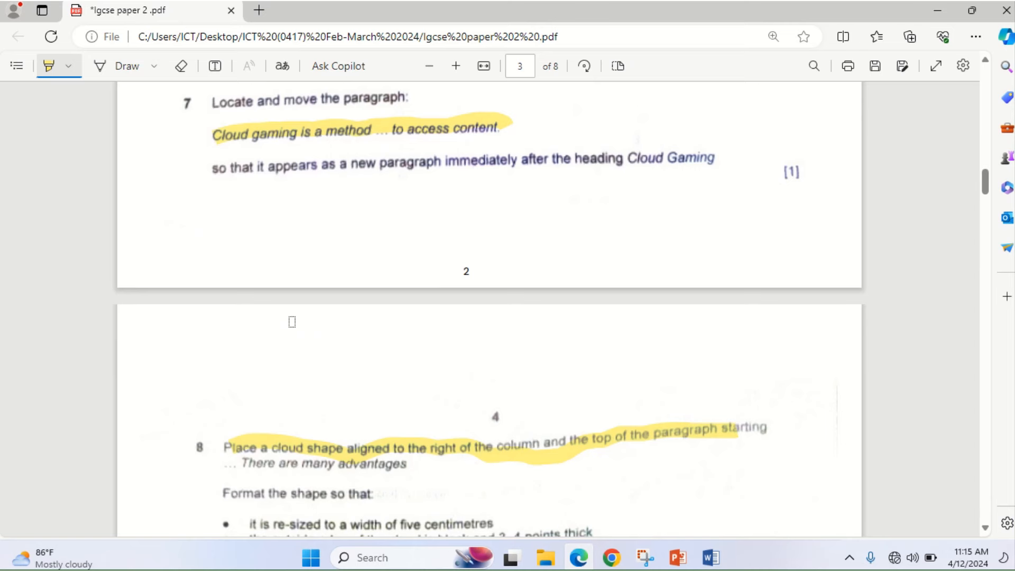
- Switch from the exam PDF to GAMARKET.docx at the 'There are many advantages' paragraph
{"action": "mouse_move", "coordinate": [411, 74]}
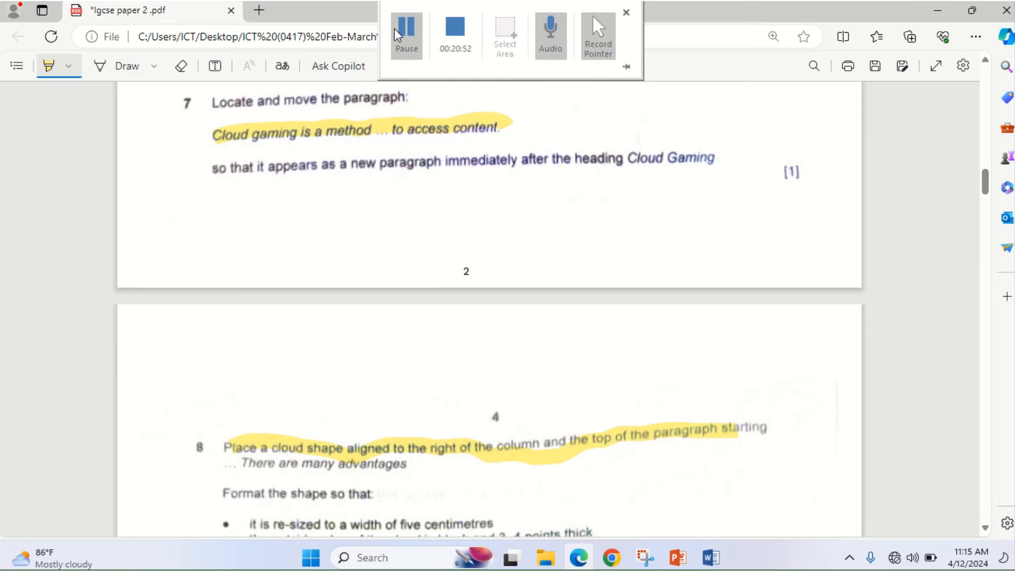
{"action": "left_click", "coordinate": [402, 32]}
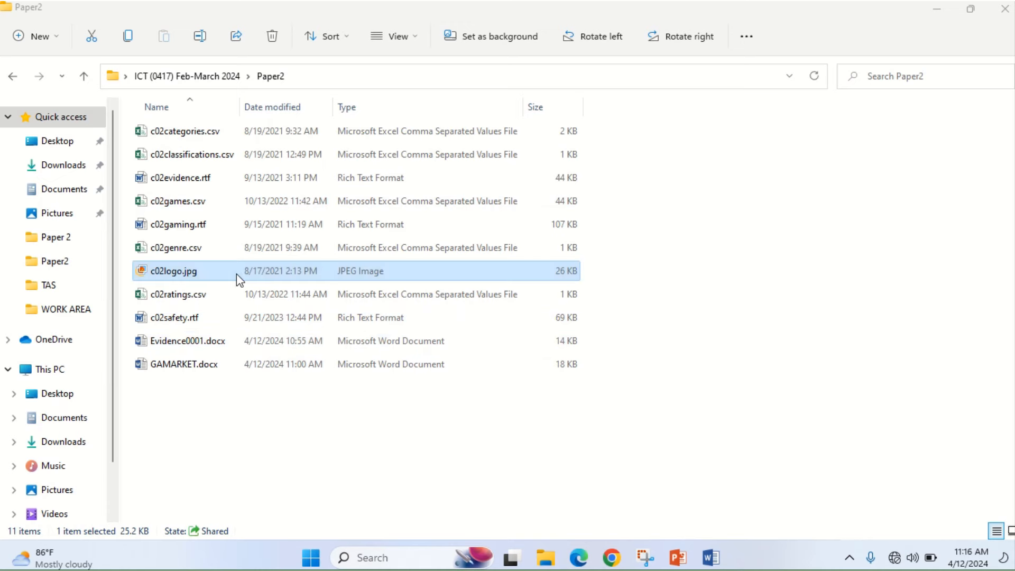
{"action": "left_click", "coordinate": [577, 559]}
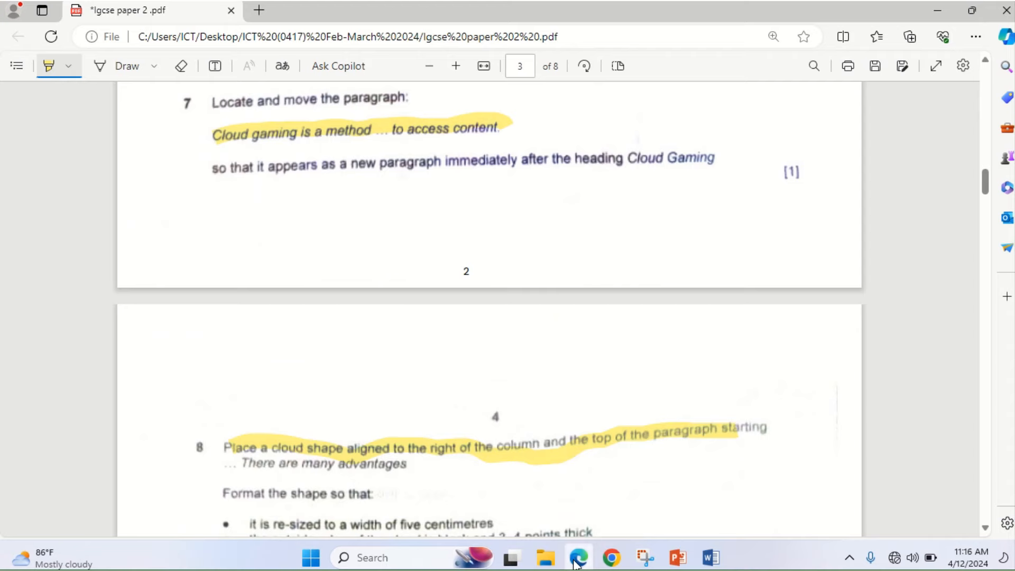
{"action": "mouse_move", "coordinate": [711, 557]}
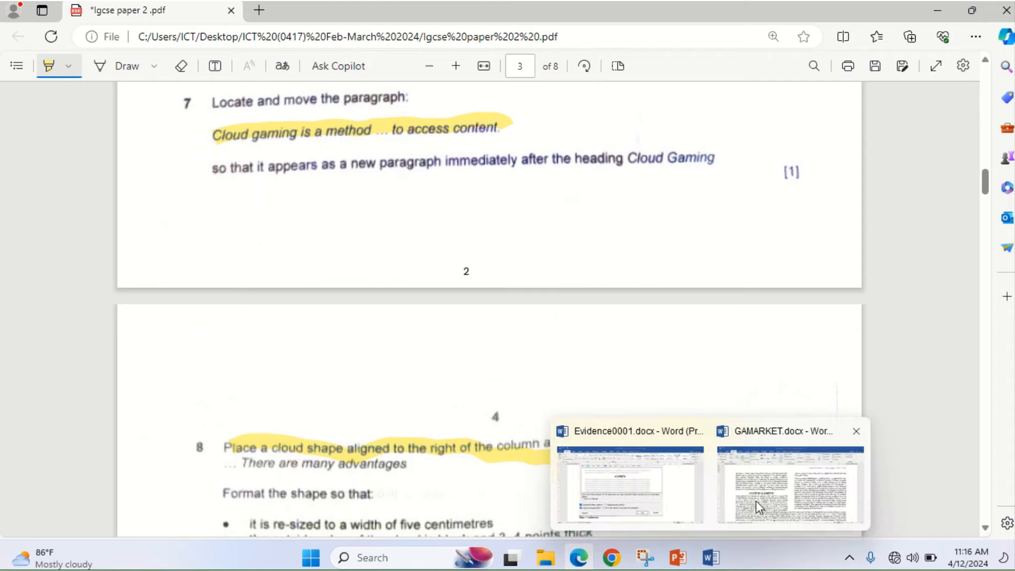
{"action": "left_click", "coordinate": [759, 507]}
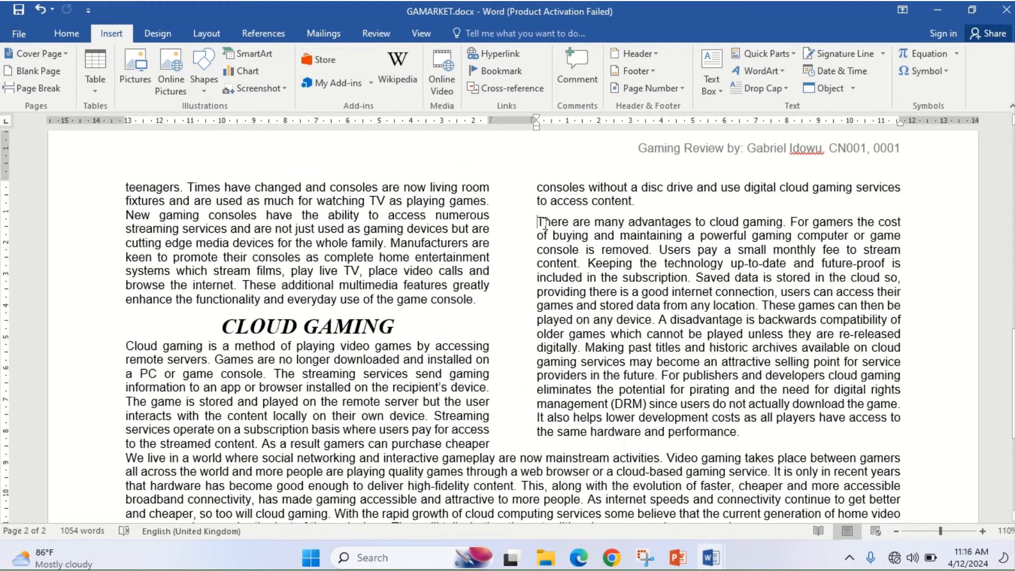
{"action": "left_click", "coordinate": [400, 26]}
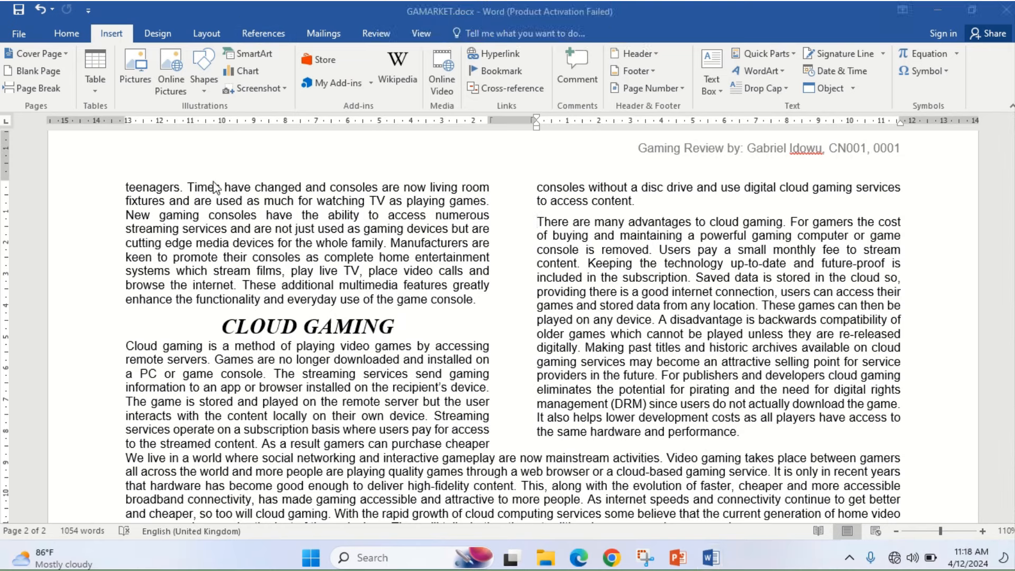
- Draw a cloud shape at the start of the 'There are many advantages' paragraph, then check the exam PDF
{"action": "left_click", "coordinate": [535, 222]}
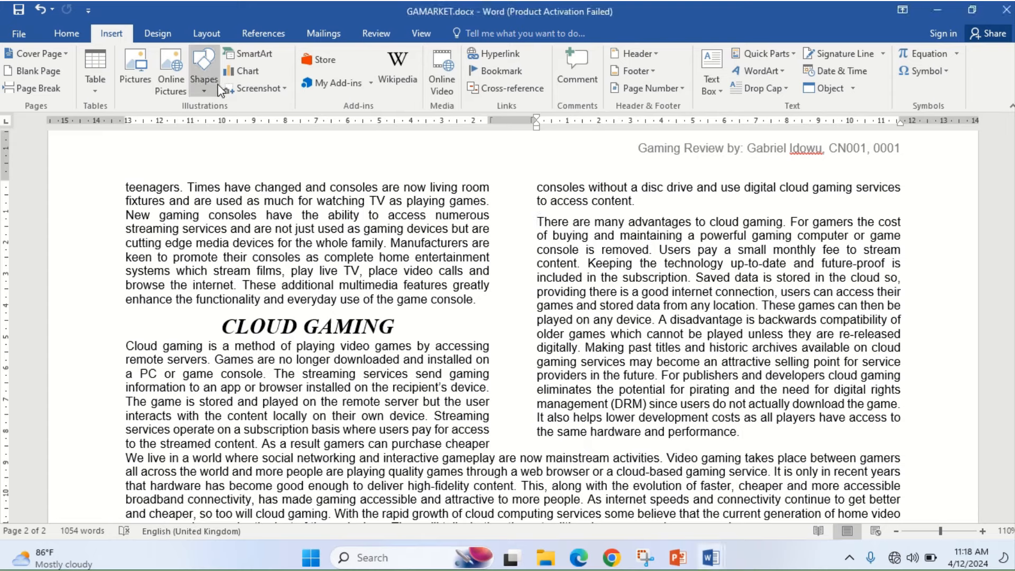
{"action": "left_click", "coordinate": [204, 85]}
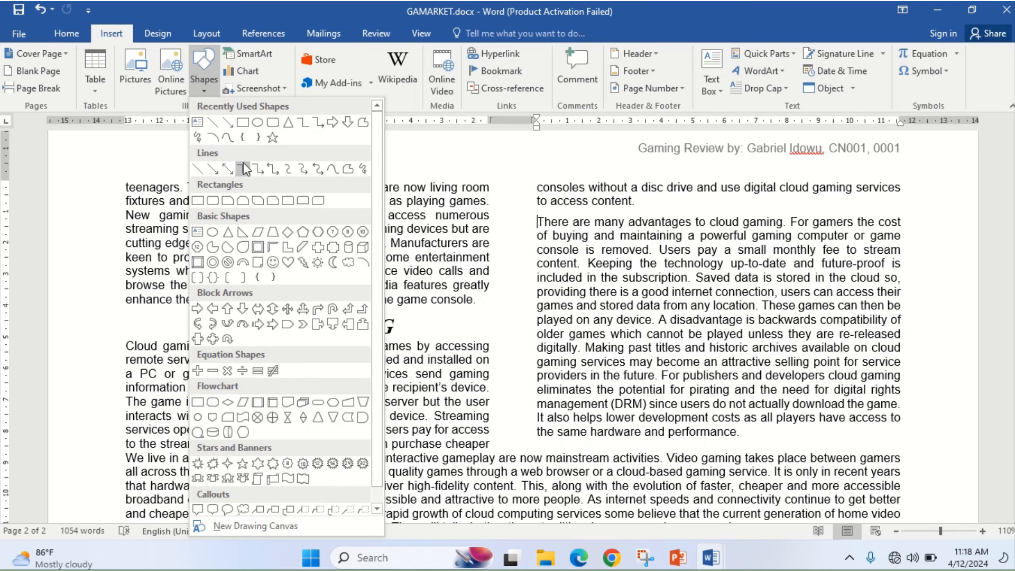
{"action": "left_click", "coordinate": [348, 262]}
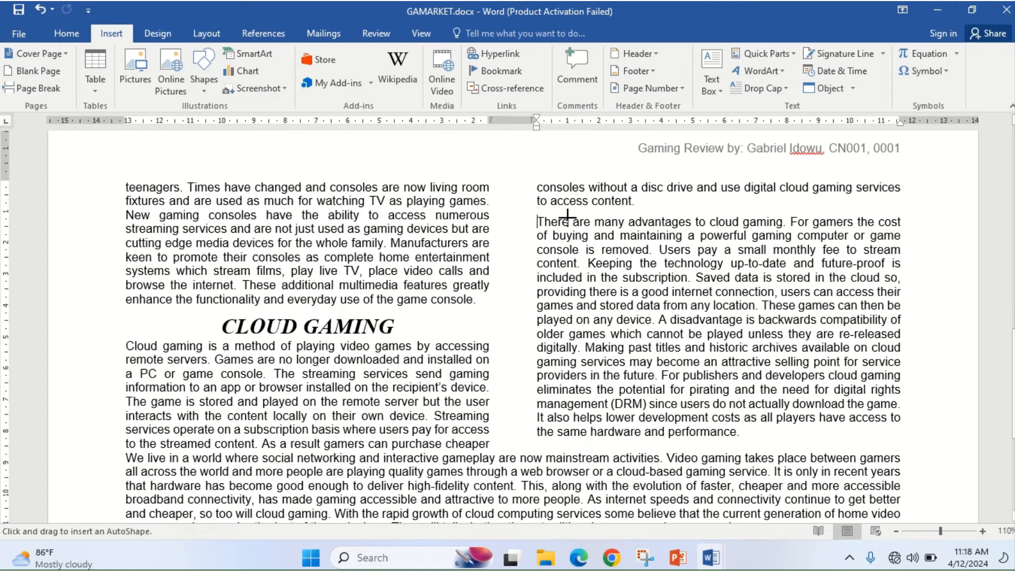
{"action": "left_click_drag", "start_coordinate": [538, 222], "coordinate": [642, 258]}
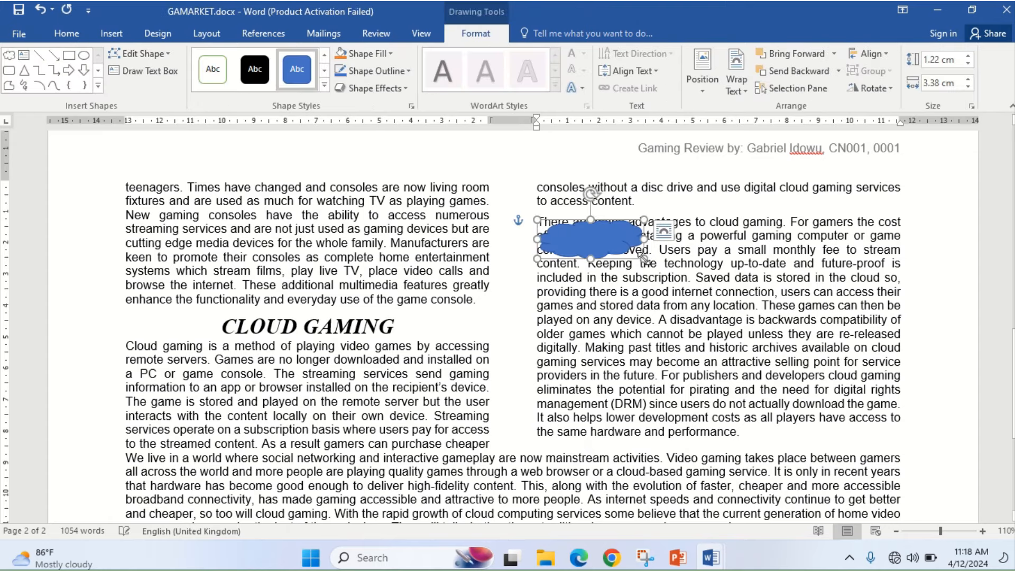
{"action": "left_click", "coordinate": [580, 559]}
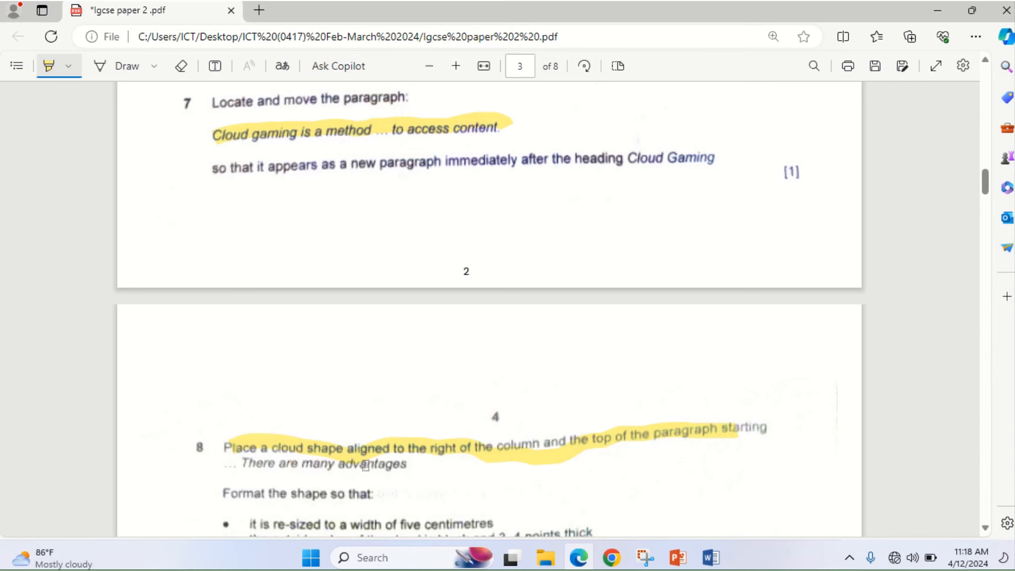
- Highlight question 8's five-centimetre cloud width requirement, then return to Word
{"action": "left_click", "coordinate": [986, 530]}
{"action": "left_click", "coordinate": [986, 530]}
{"action": "left_click", "coordinate": [986, 530]}
{"action": "left_click", "coordinate": [986, 529]}
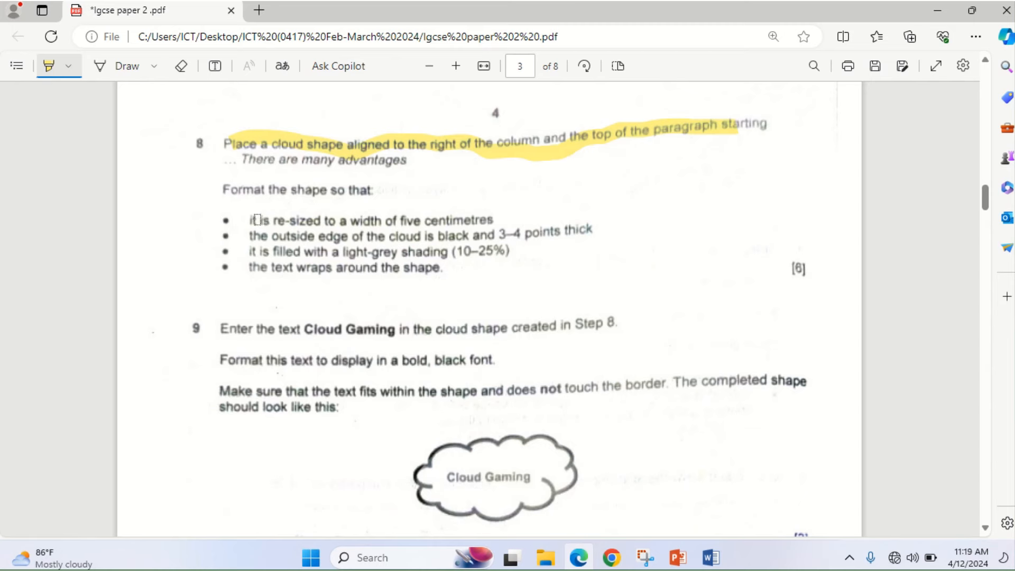
{"action": "left_click_drag", "start_coordinate": [255, 219], "coordinate": [591, 224]}
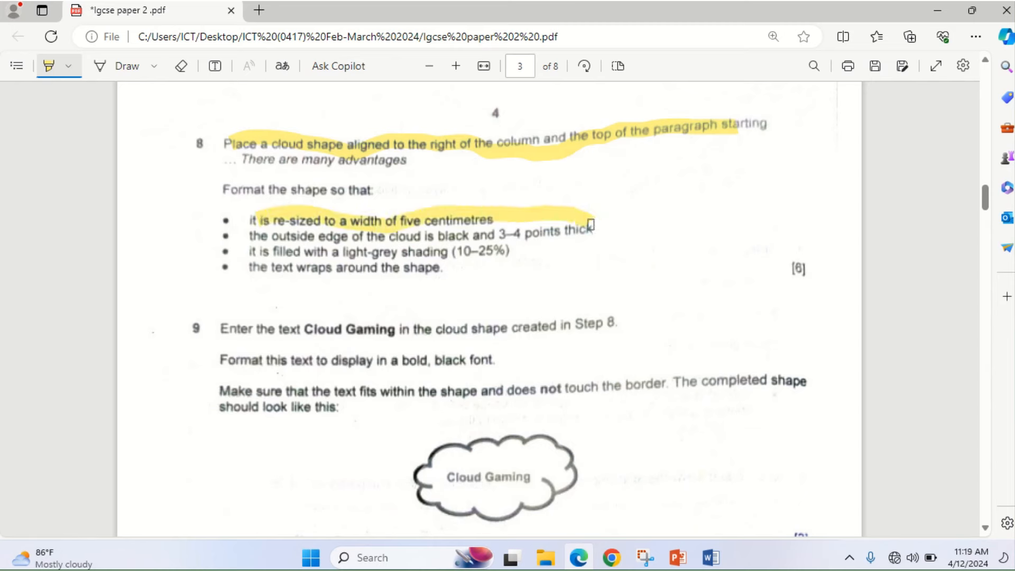
{"action": "mouse_move", "coordinate": [588, 564]}
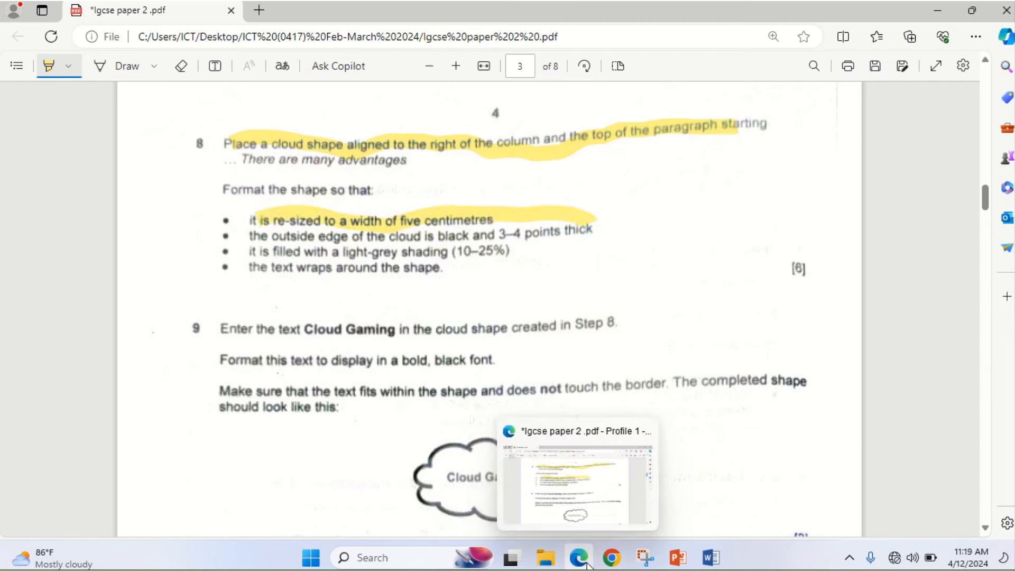
{"action": "left_click", "coordinate": [587, 565]}
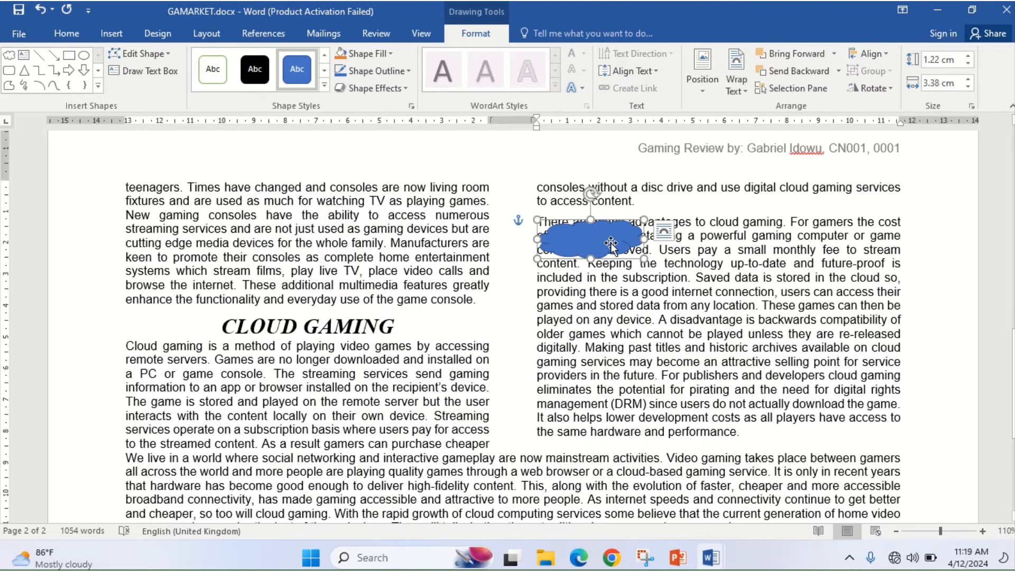
- Move the cloud to the column's top right, level with 'There are many advantages'
{"action": "left_click_drag", "start_coordinate": [613, 244], "coordinate": [880, 244]}
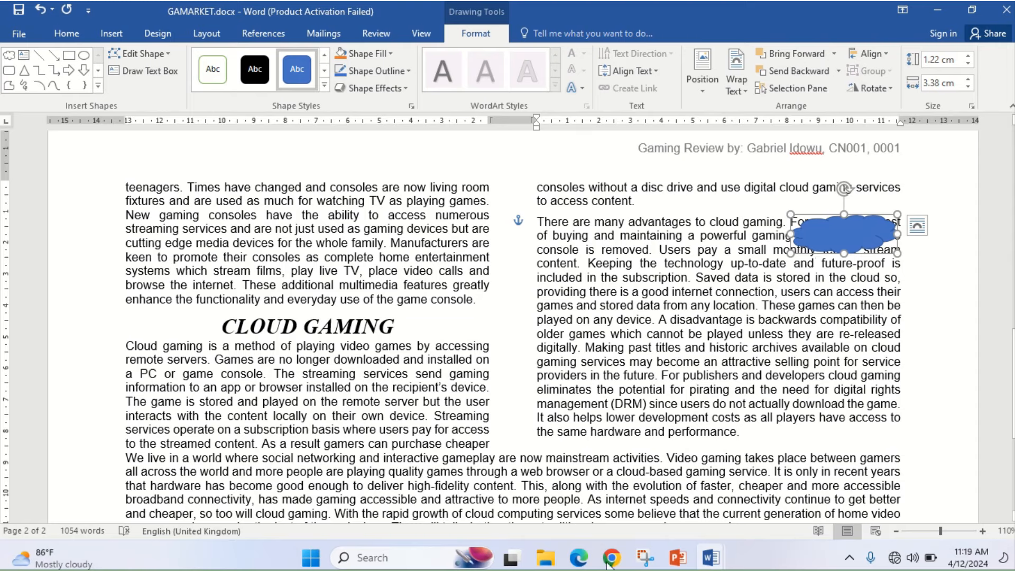
{"action": "left_click", "coordinate": [577, 562]}
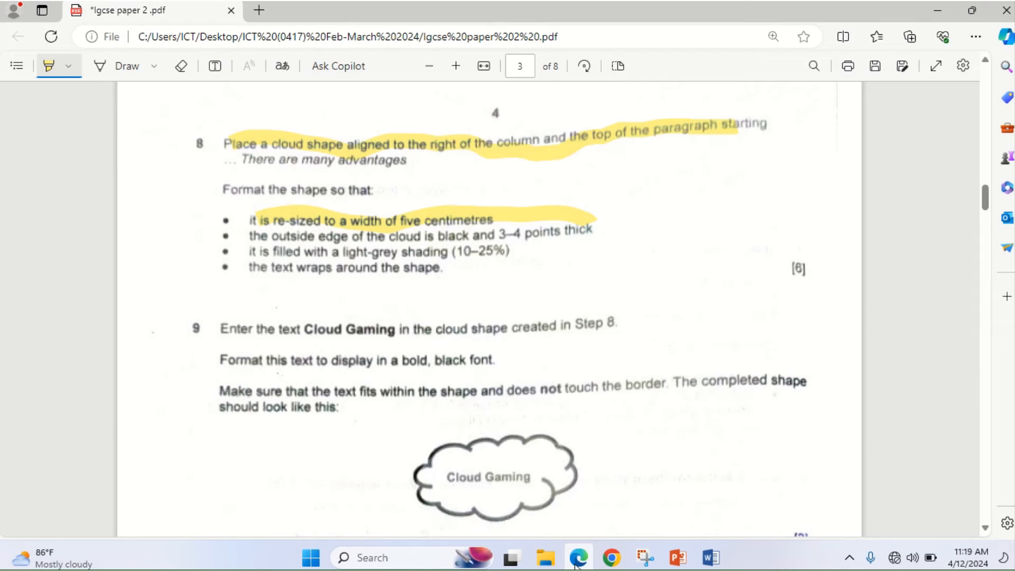
{"action": "left_click", "coordinate": [578, 561]}
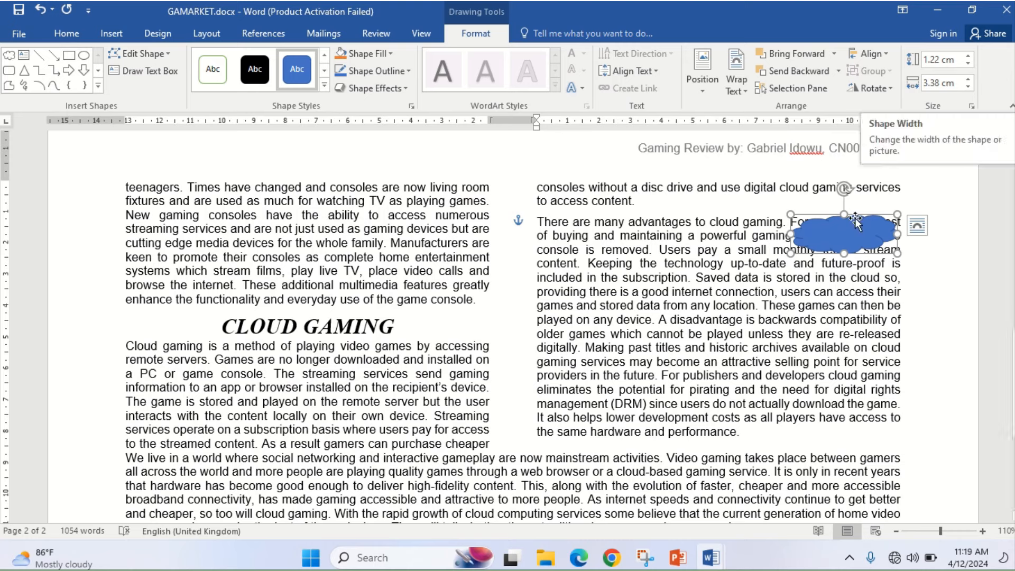
- Open the cloud's Format Shape pane and look through its fill, effects and layout settings
{"action": "right_click", "coordinate": [846, 246]}
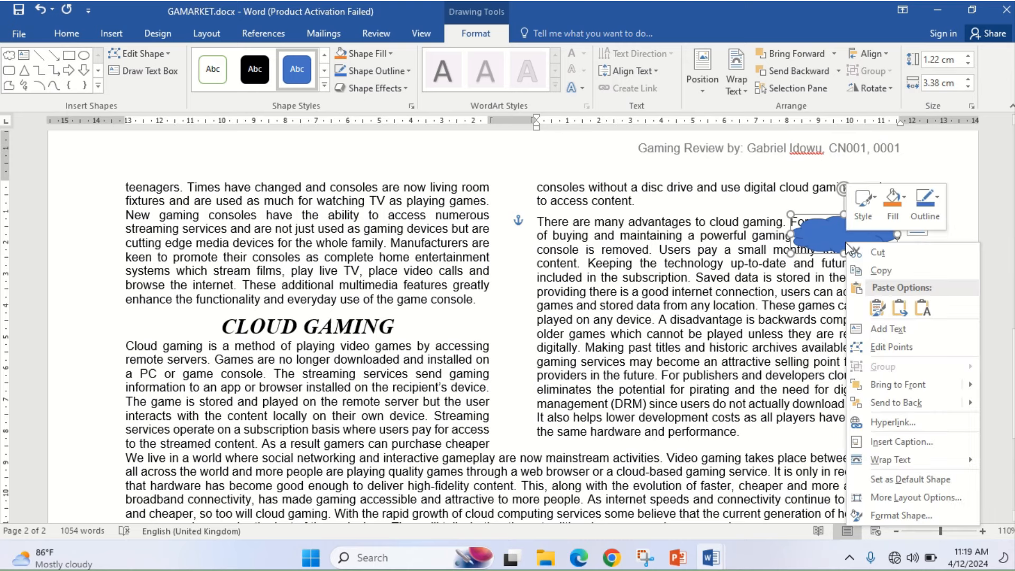
{"action": "left_click", "coordinate": [899, 516]}
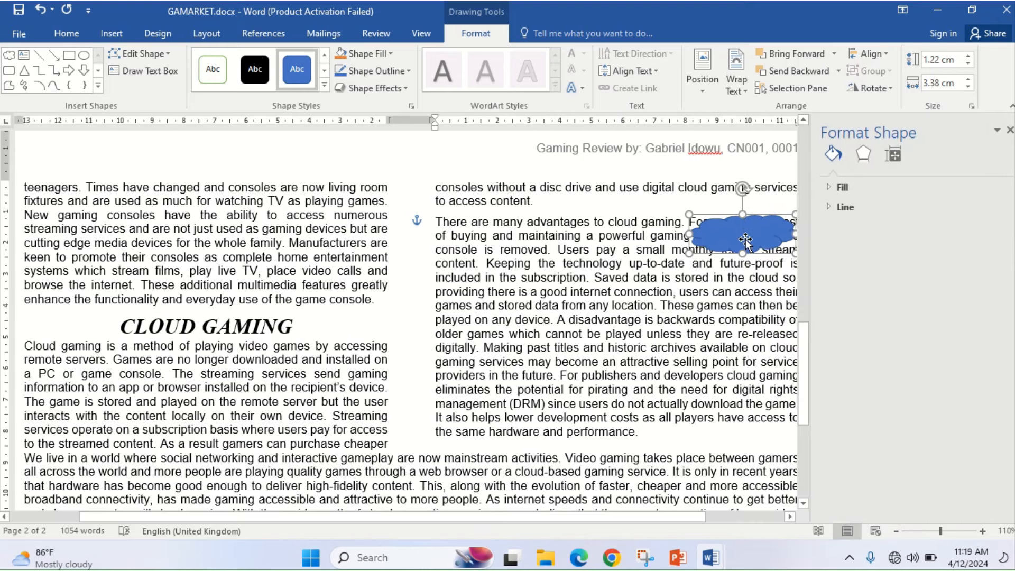
{"action": "right_click", "coordinate": [746, 241]}
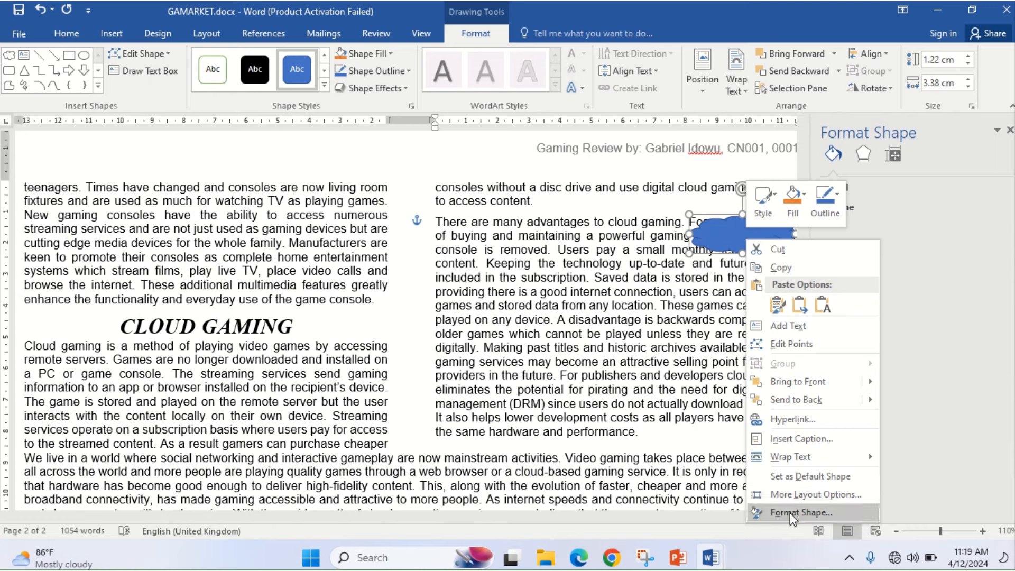
{"action": "left_click", "coordinate": [893, 154]}
{"action": "left_click", "coordinate": [892, 156]}
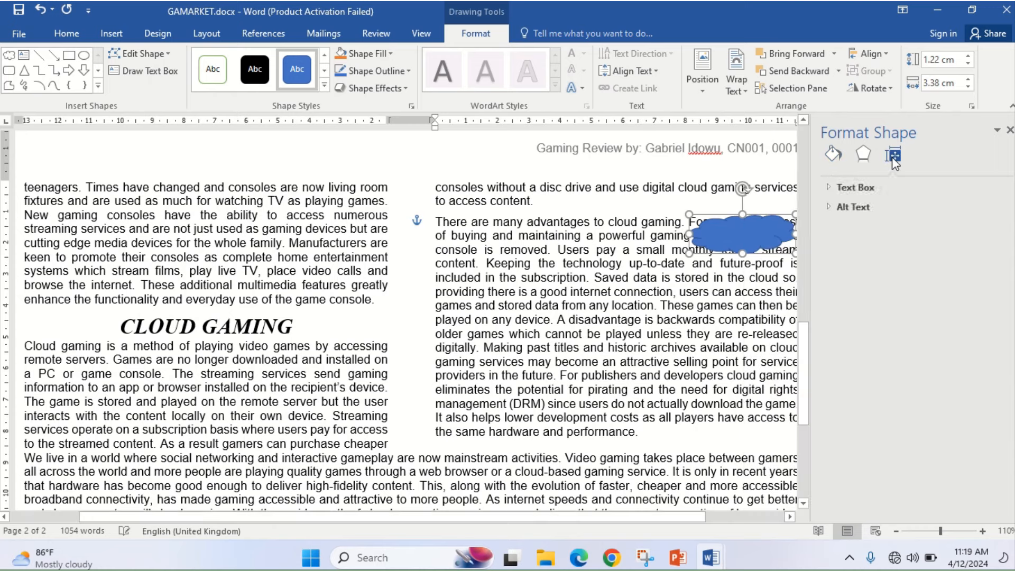
{"action": "left_click", "coordinate": [865, 156]}
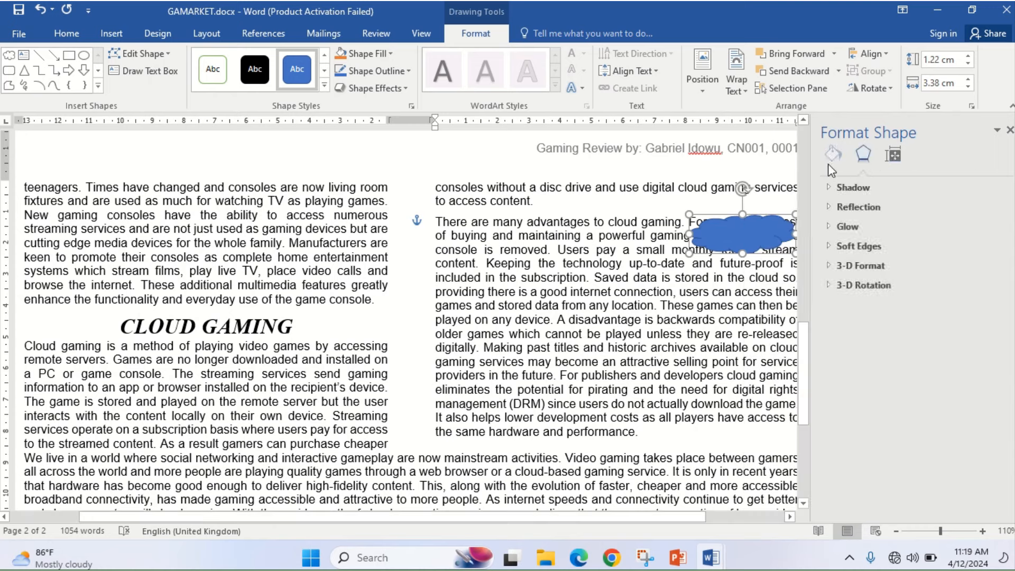
{"action": "left_click", "coordinate": [832, 155]}
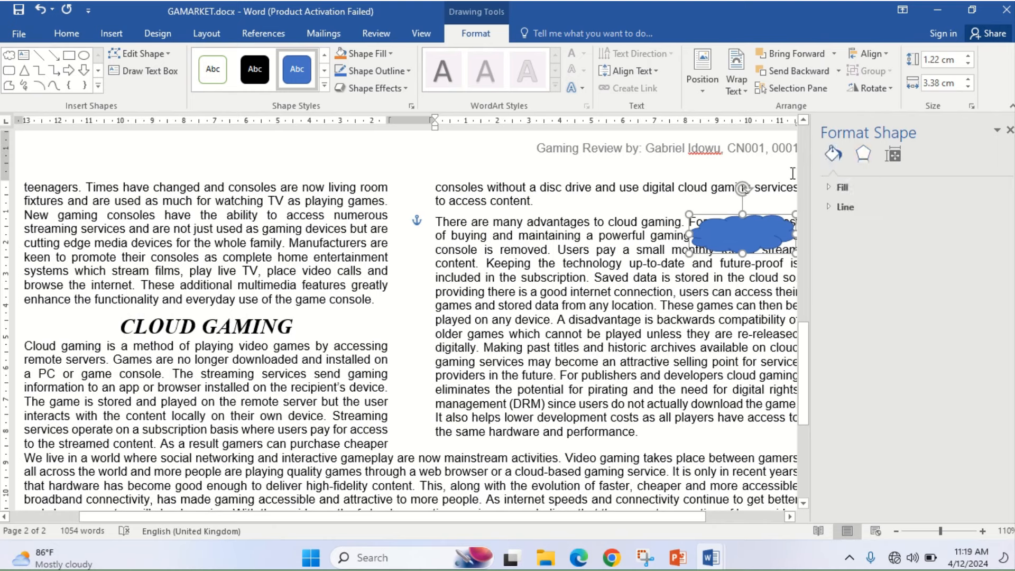
- Set the cloud's width to 5 cm
{"action": "left_click", "coordinate": [958, 83]}
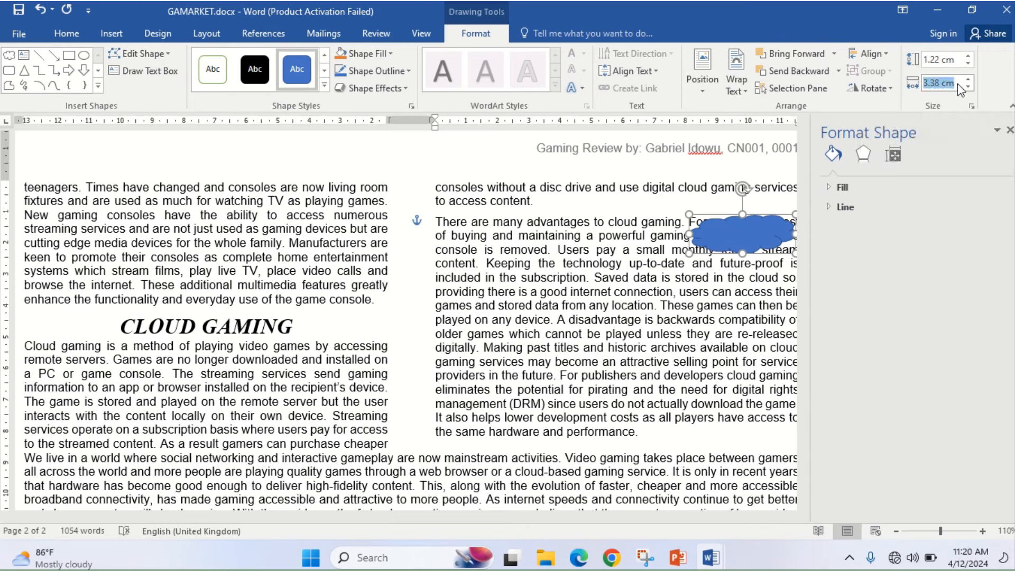
{"action": "right_click", "coordinate": [746, 241]}
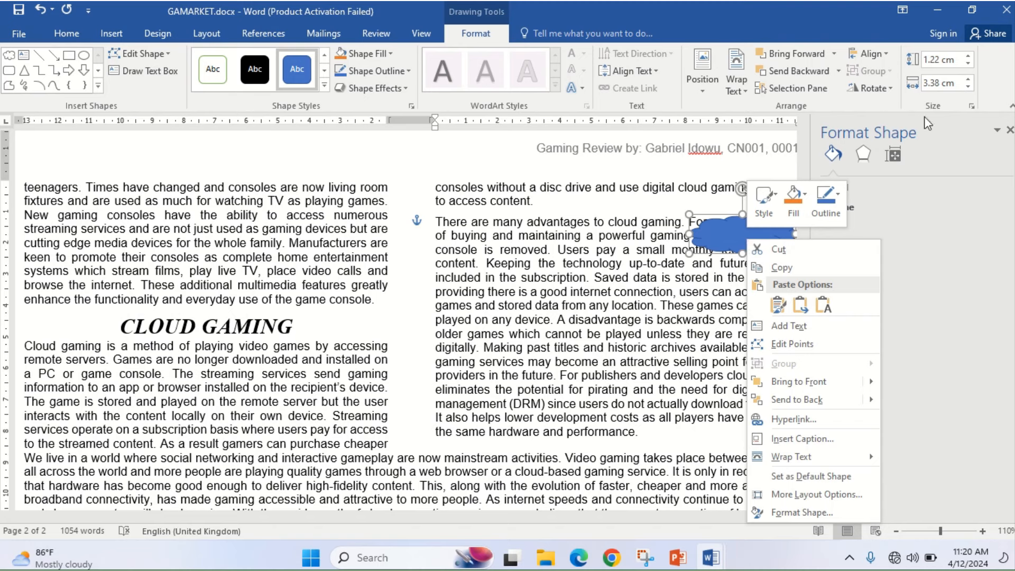
{"action": "left_click", "coordinate": [961, 84]}
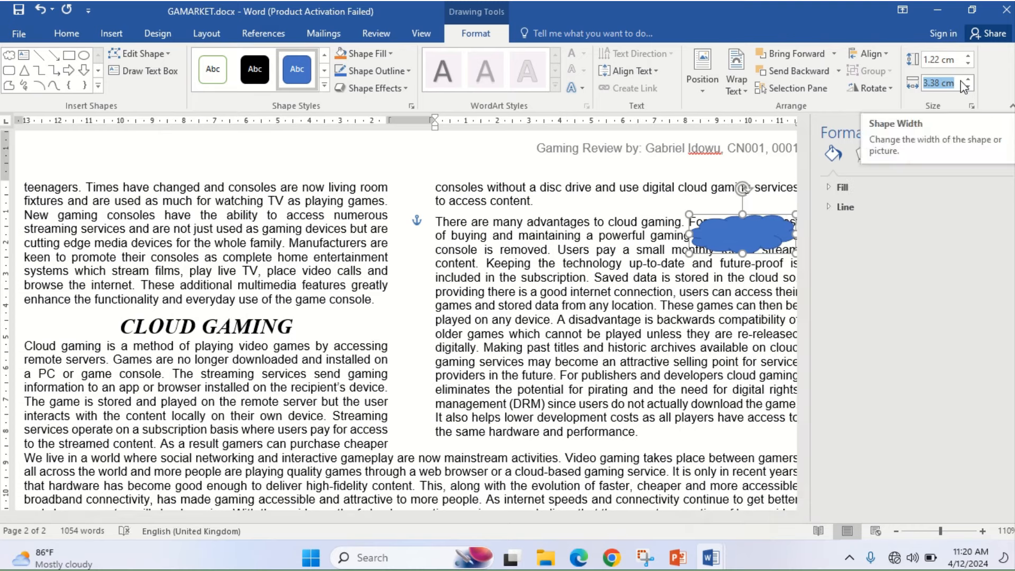
{"action": "type", "text": "5 c"}
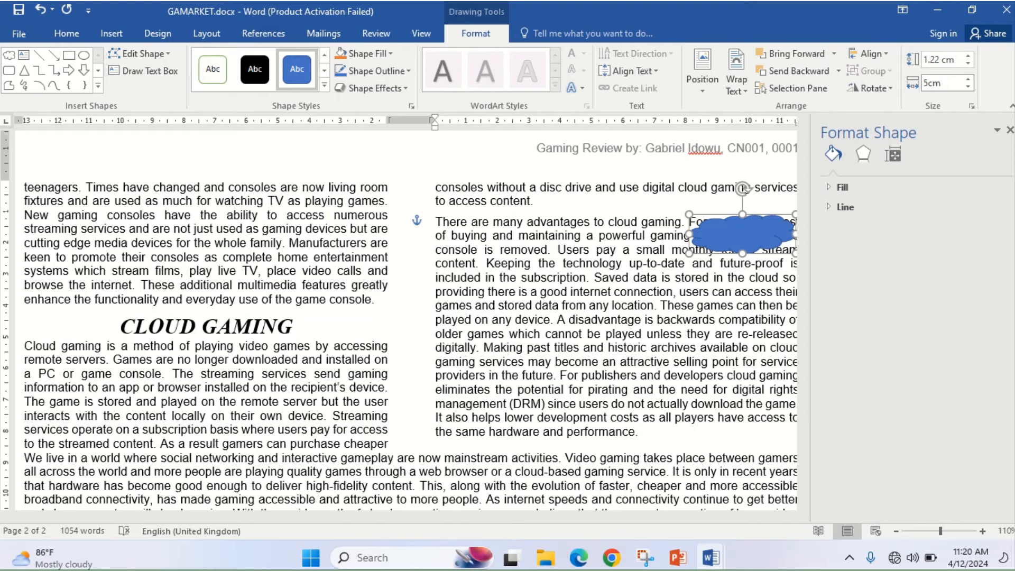
{"action": "type", "text": "m"}
{"action": "key", "text": "Return"}
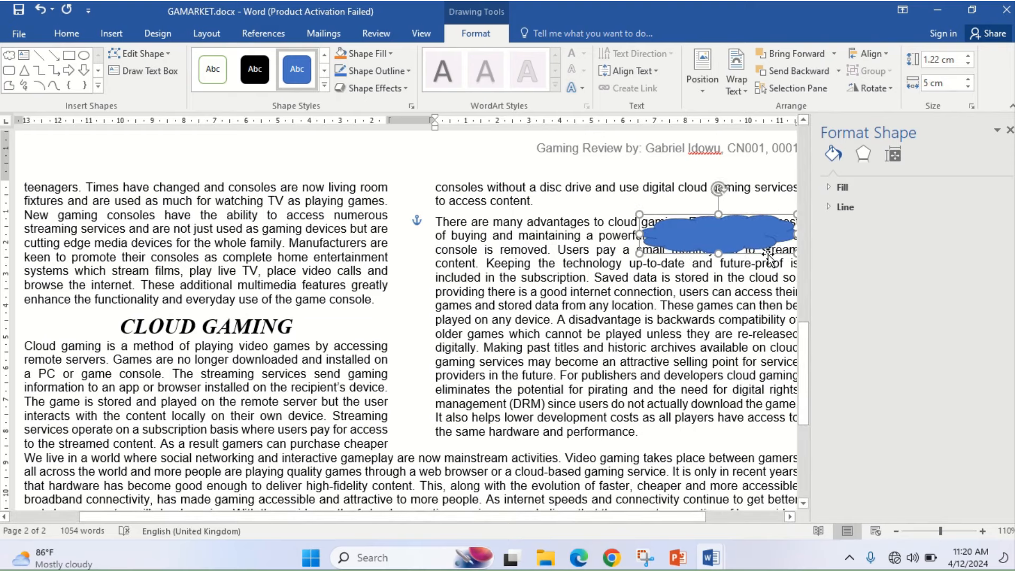
{"action": "left_click", "coordinate": [1010, 130]}
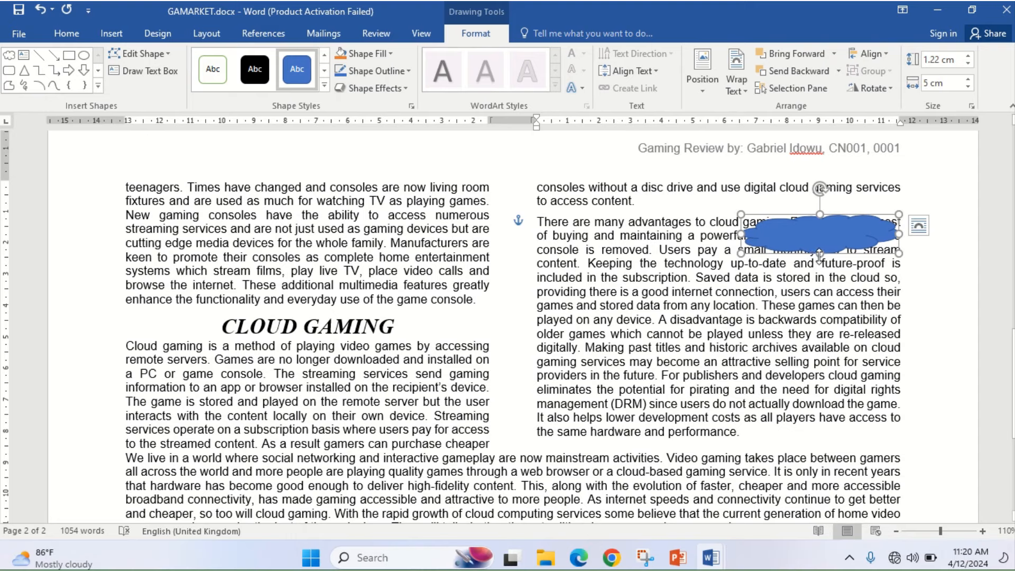
- Stretch the cloud to 1.44 cm tall and recheck the exam requirements
{"action": "left_click_drag", "start_coordinate": [820, 253], "coordinate": [820, 261]}
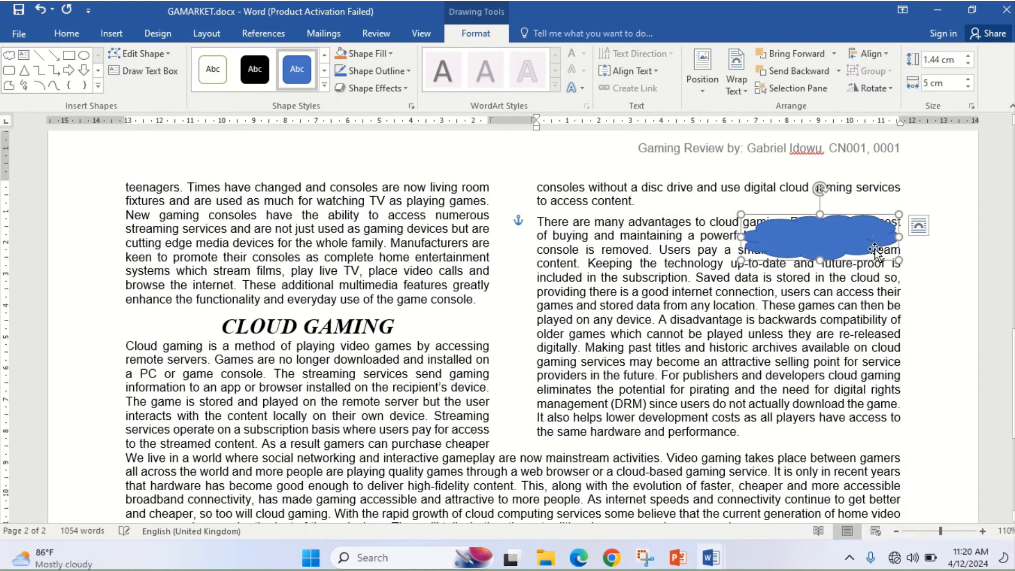
{"action": "left_click", "coordinate": [582, 559]}
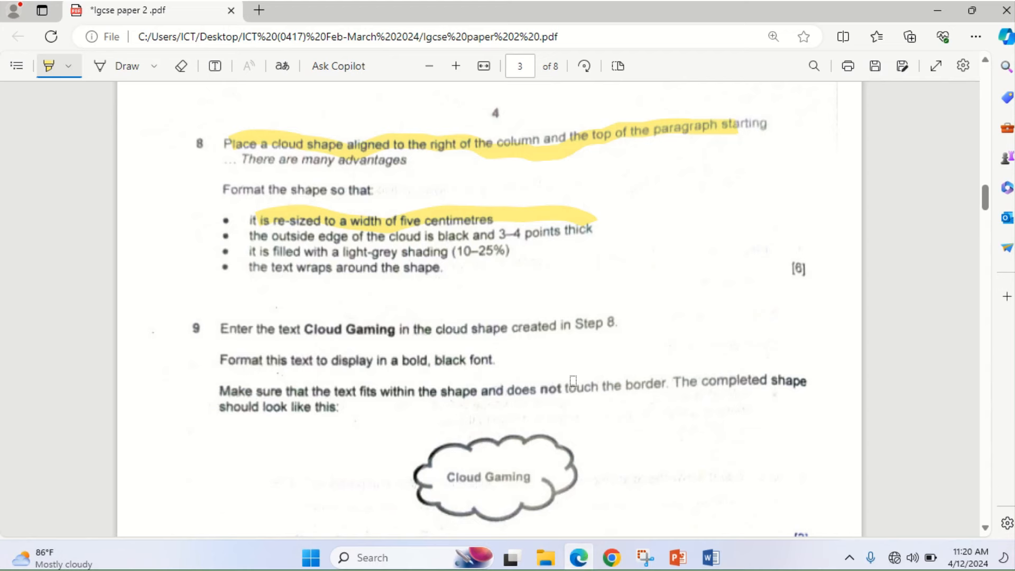
{"action": "left_click", "coordinate": [578, 557]}
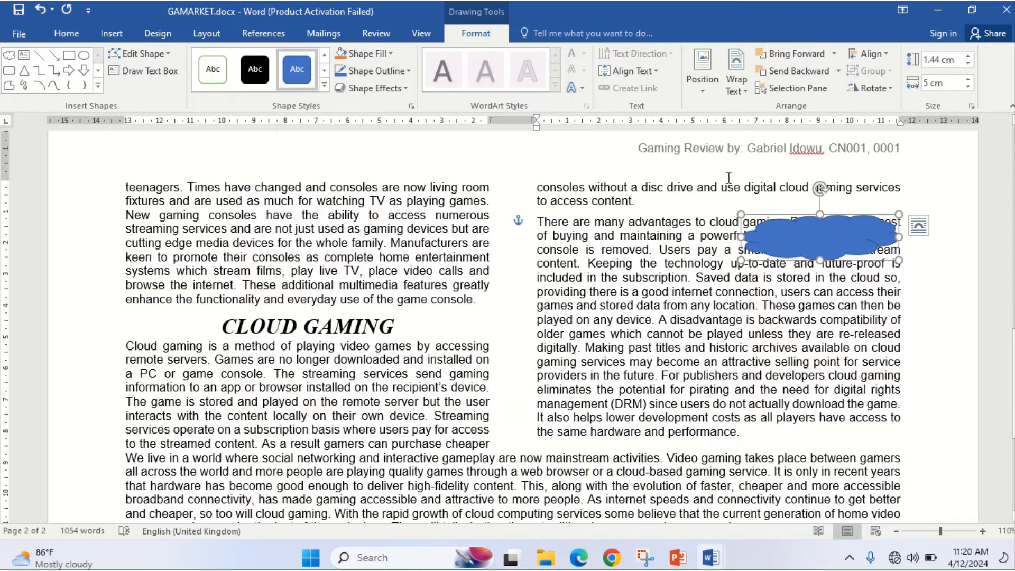
- Give the cloud a 3 pt black outline
{"action": "left_click", "coordinate": [405, 78]}
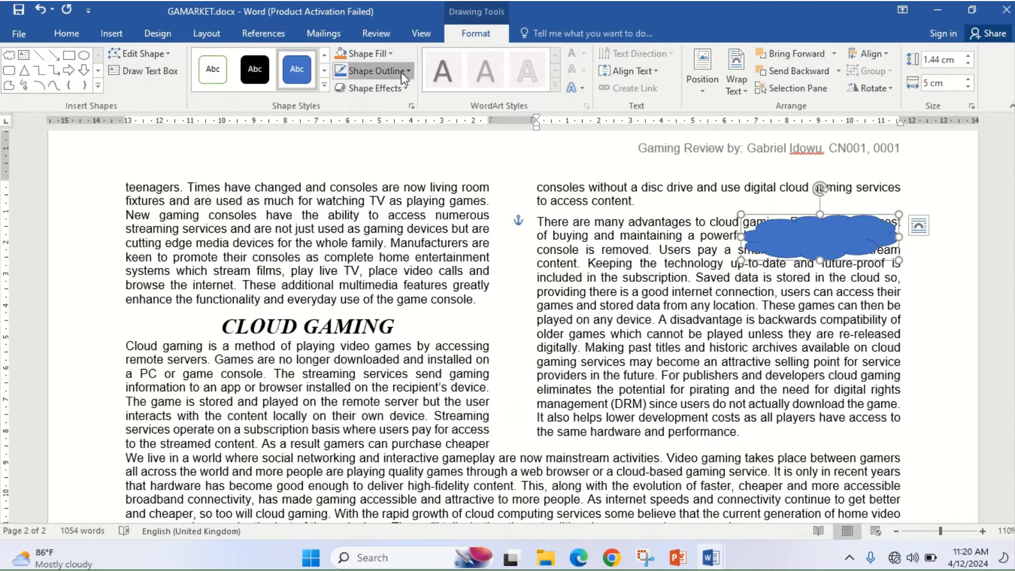
{"action": "mouse_move", "coordinate": [406, 253]}
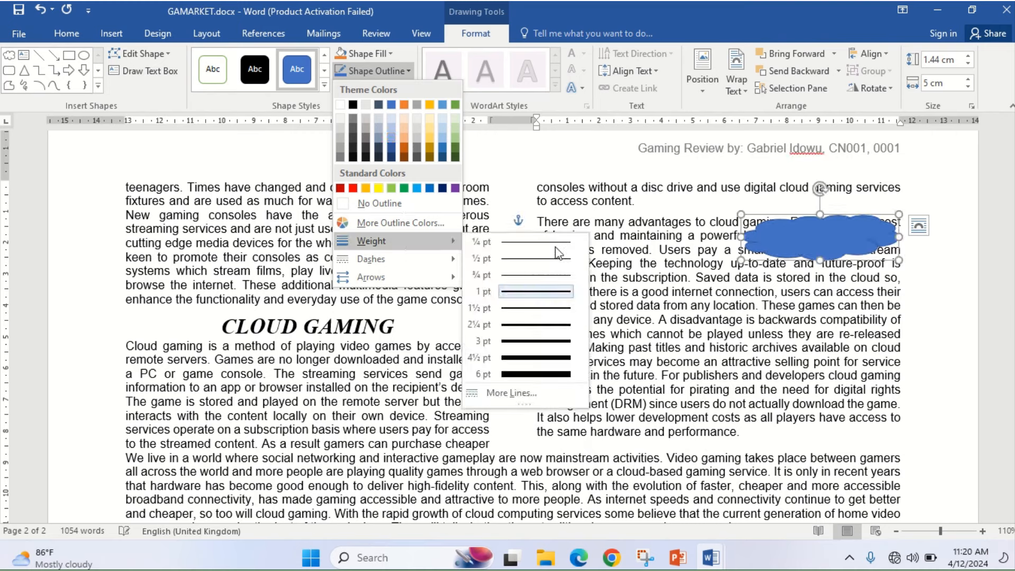
{"action": "left_click", "coordinate": [545, 341]}
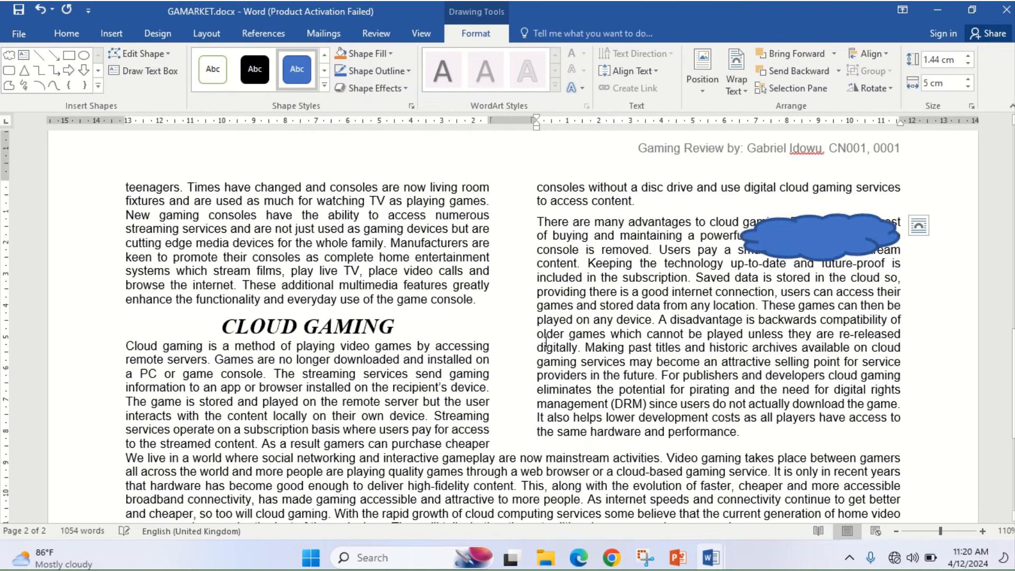
{"action": "left_click", "coordinate": [399, 73]}
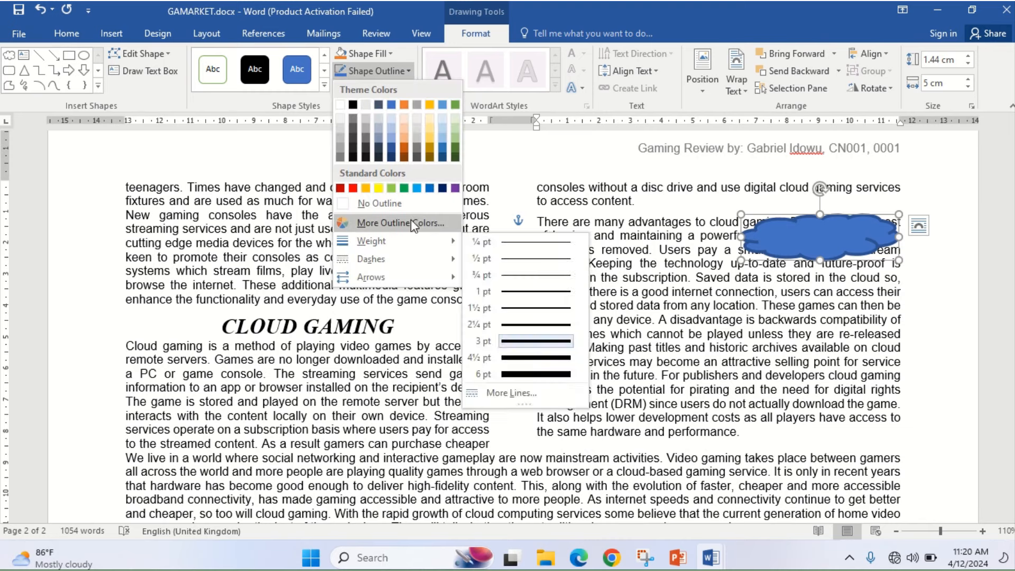
{"action": "mouse_move", "coordinate": [430, 242]}
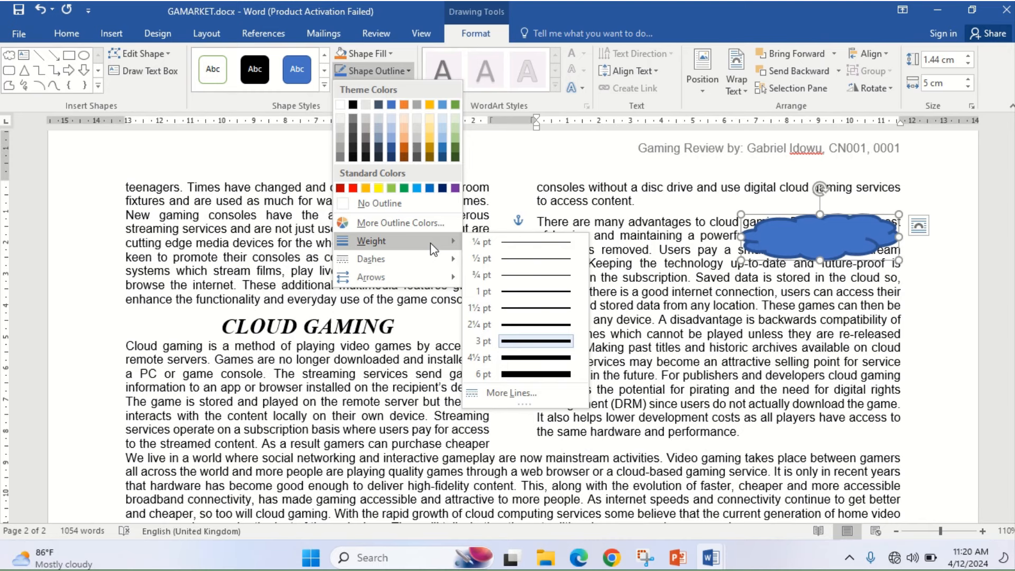
{"action": "left_click", "coordinate": [352, 105]}
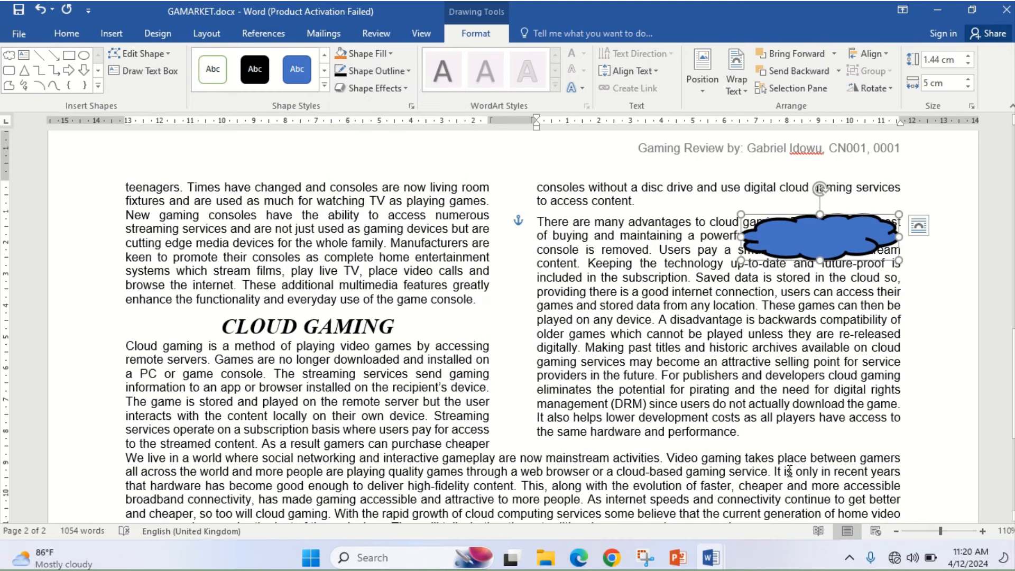
- Check the exam paper's fill requirement, then bring up the cloud's Shape Fill colours
{"action": "left_click", "coordinate": [580, 563]}
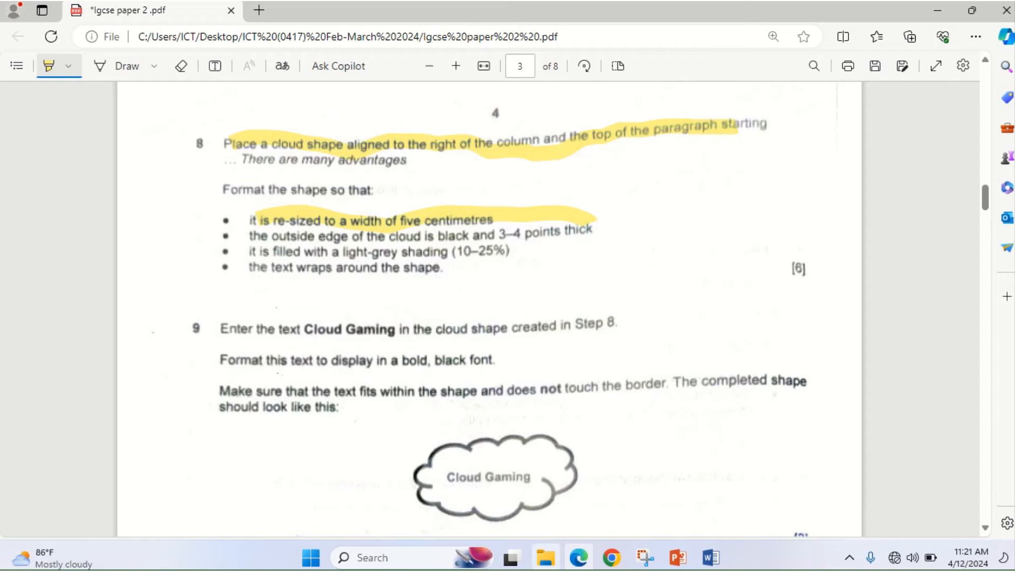
{"action": "left_click", "coordinate": [711, 558]}
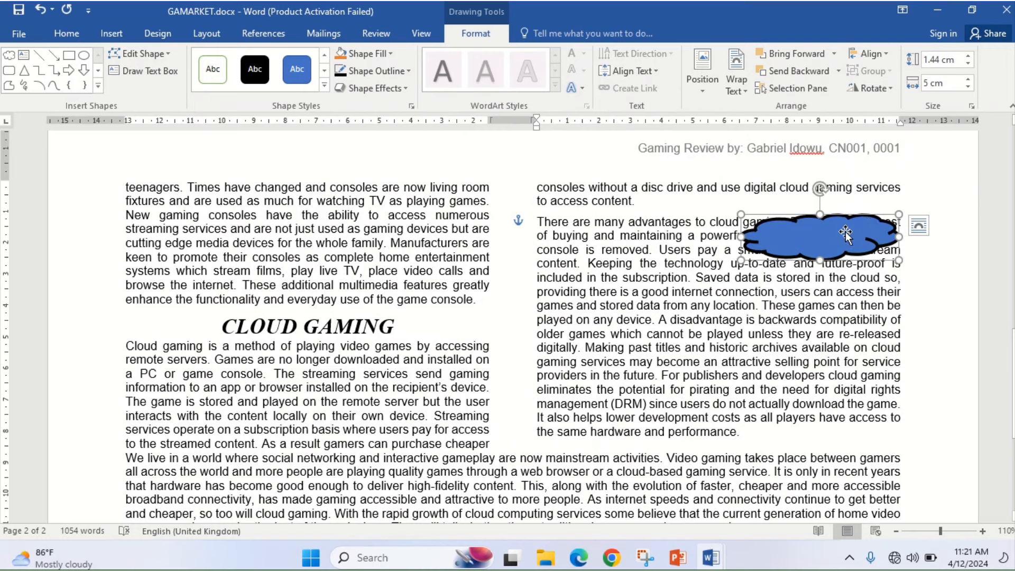
{"action": "left_click", "coordinate": [391, 59]}
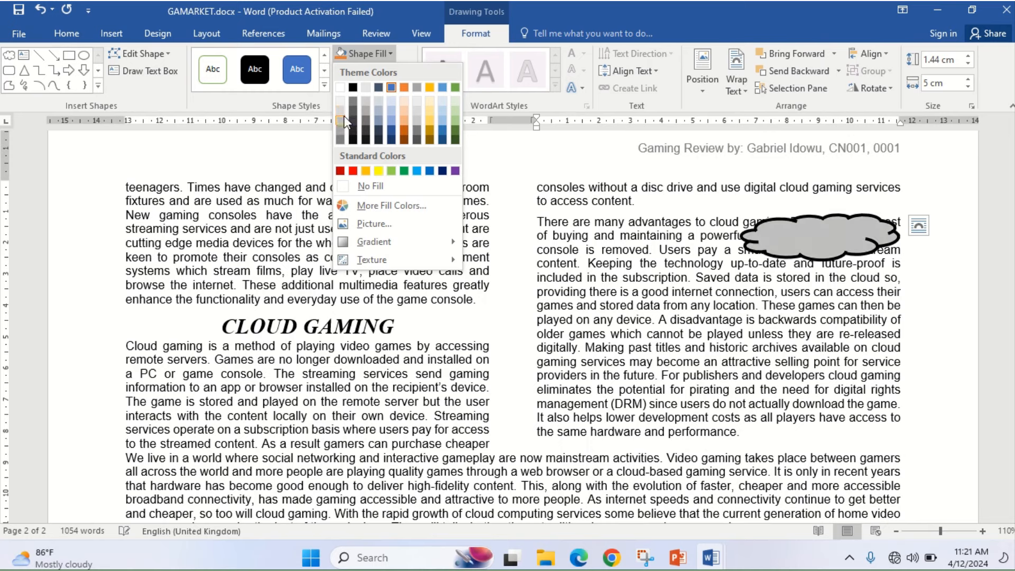
- Fill the cloud with White, Background 1, Darker 25% and reopen the exam PDF
{"action": "left_click", "coordinate": [344, 120]}
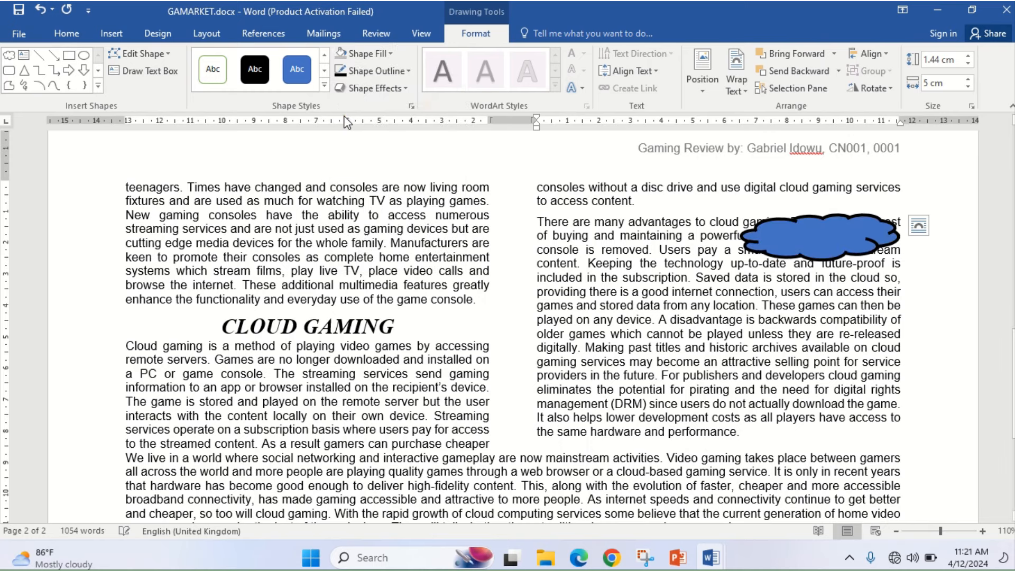
{"action": "left_click", "coordinate": [579, 558]}
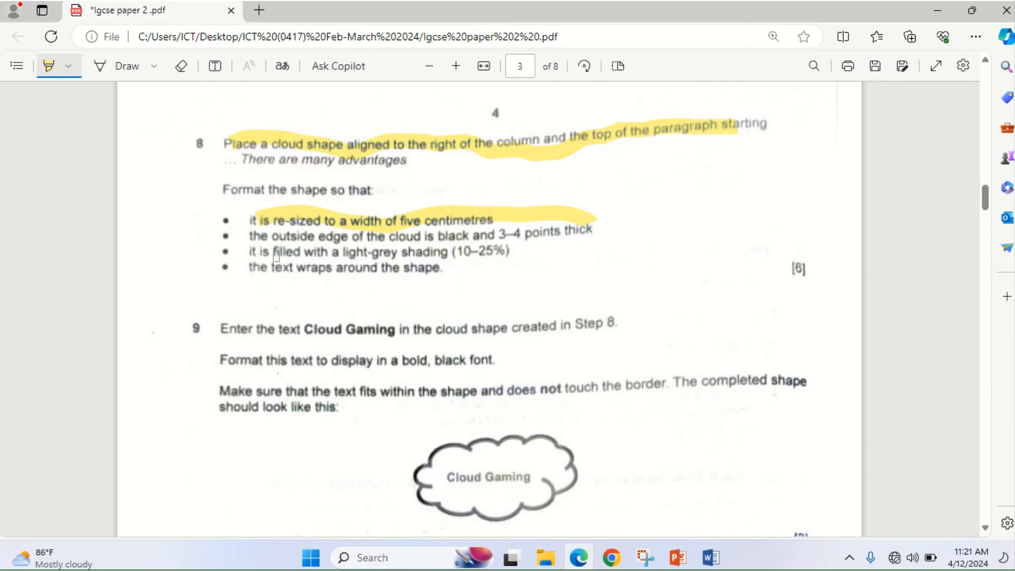
- Highlight the light-grey shading and text-wrap bullets, then return to GAMARKET
{"action": "left_click_drag", "start_coordinate": [277, 255], "coordinate": [515, 247]}
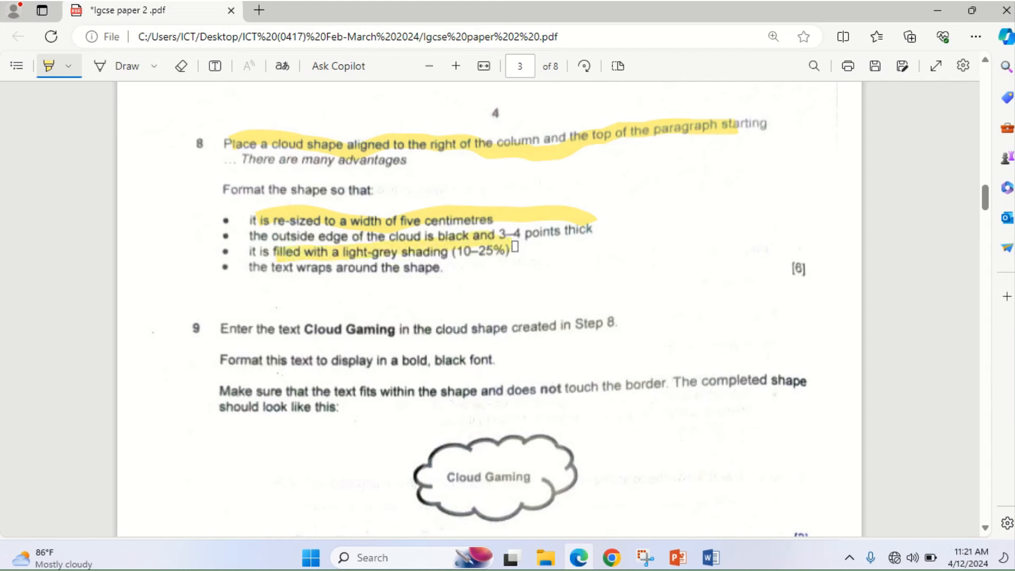
{"action": "left_click_drag", "start_coordinate": [258, 268], "coordinate": [434, 270]}
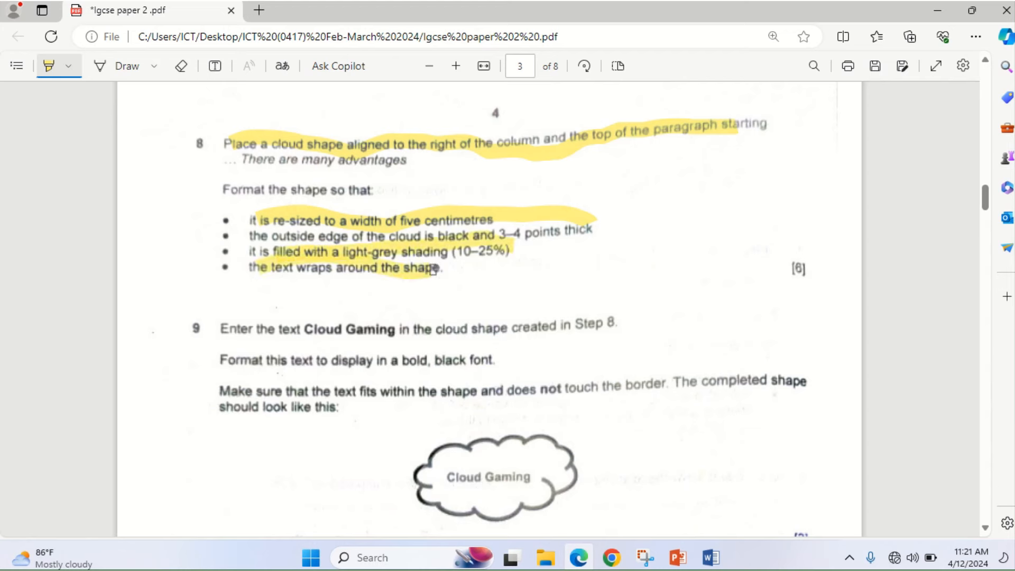
{"action": "left_click", "coordinate": [579, 558]}
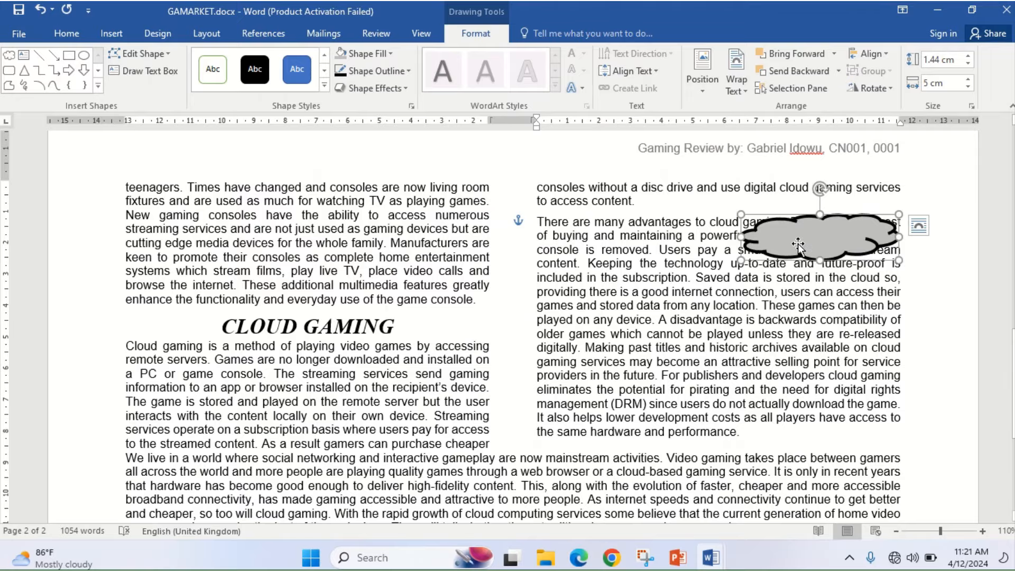
- Set Tight text wrapping on the cloud and align it to the paragraph's top right
{"action": "left_click", "coordinate": [742, 89]}
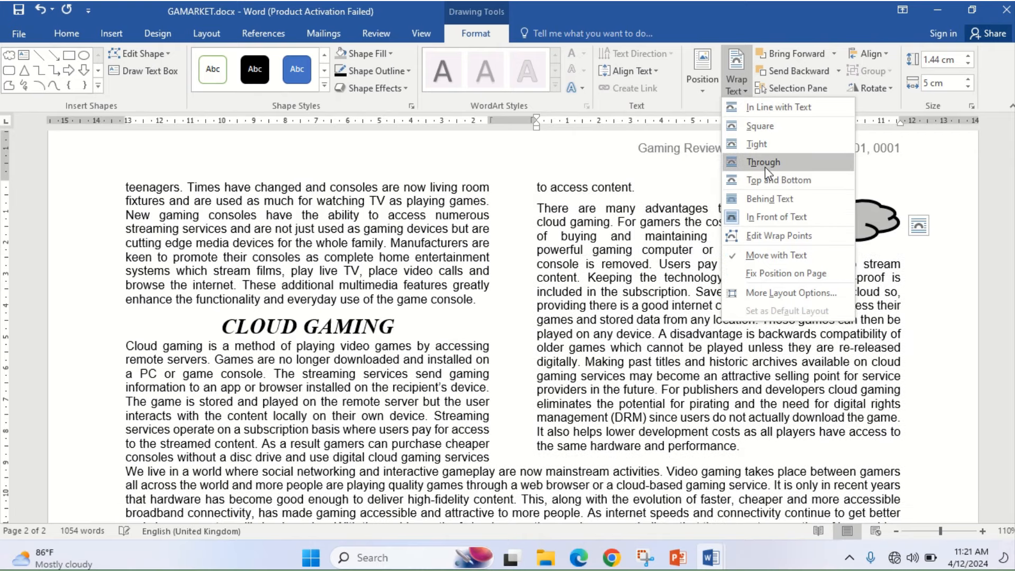
{"action": "left_click", "coordinate": [754, 142]}
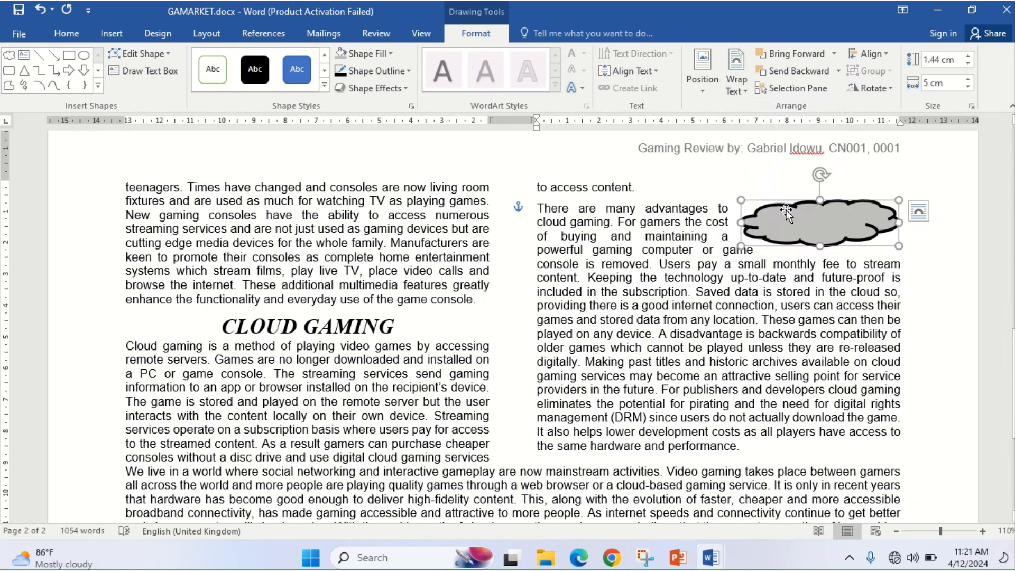
{"action": "left_click_drag", "start_coordinate": [786, 210], "coordinate": [788, 220]}
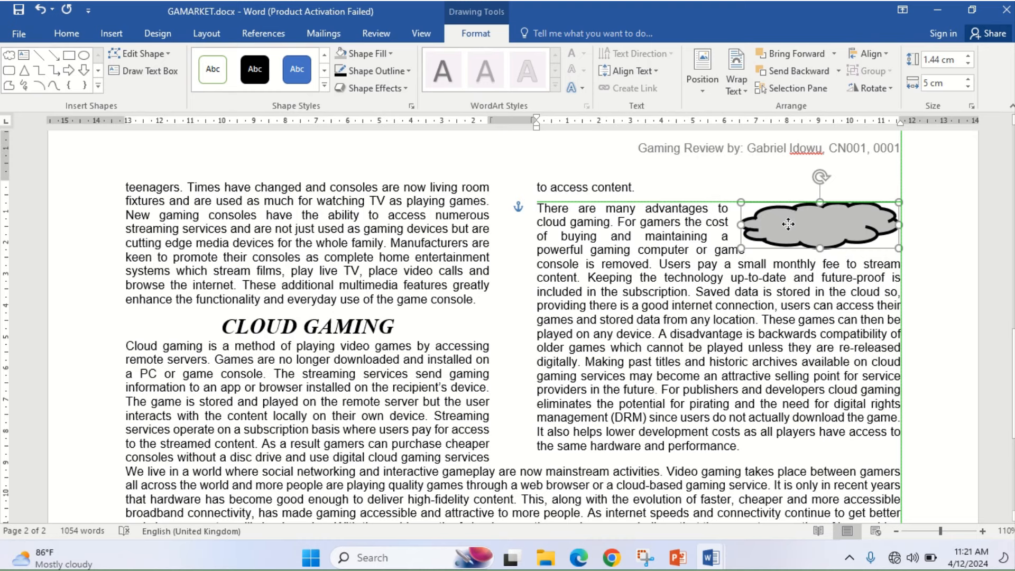
{"action": "left_click_drag", "start_coordinate": [787, 224], "coordinate": [789, 227]}
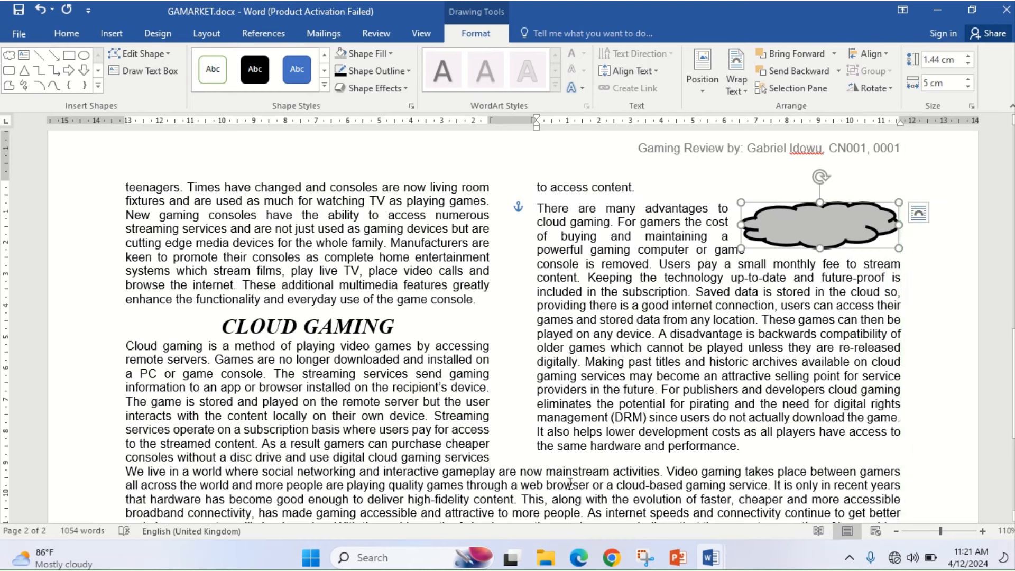
{"action": "left_click", "coordinate": [579, 557]}
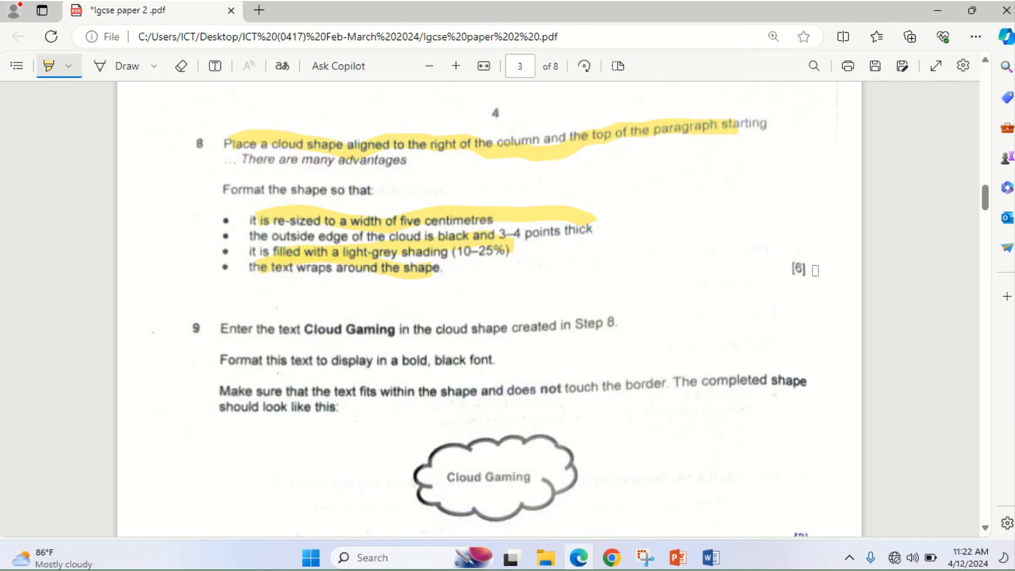
- Highlight question 8's [6] mark total in the exam PDF, then return to GAMARKET.docx
{"action": "left_click_drag", "start_coordinate": [788, 267], "coordinate": [807, 267]}
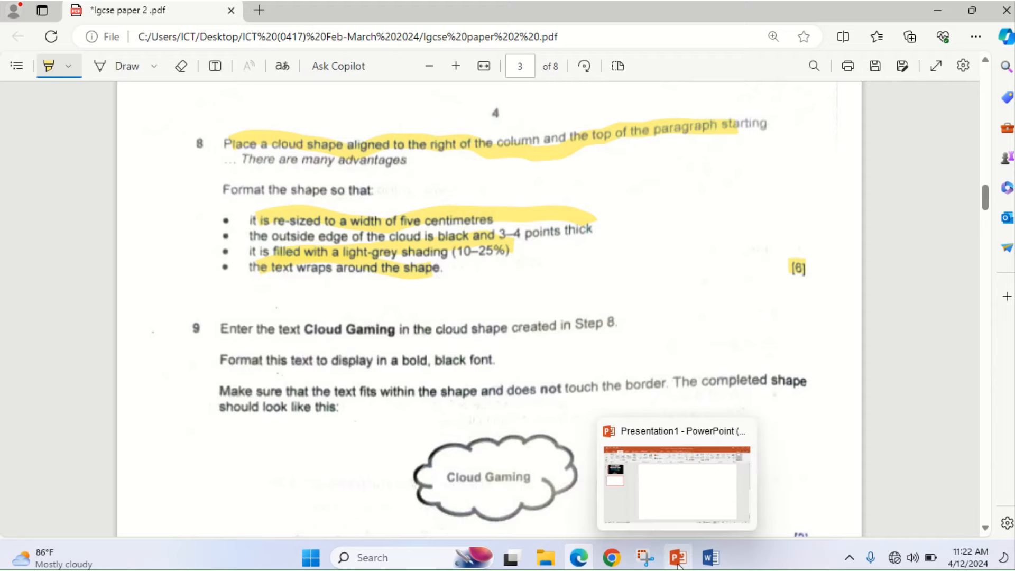
{"action": "left_click", "coordinate": [585, 564]}
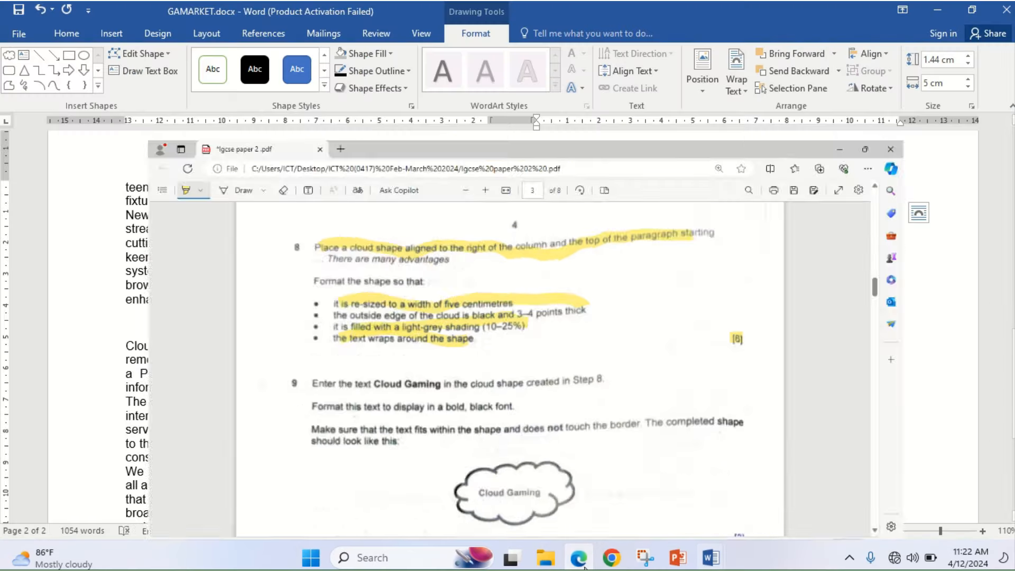
- Stretch the cloud to 1.92 cm tall and type 'Cloud Gaming' inside it
{"action": "left_click_drag", "start_coordinate": [818, 245], "coordinate": [826, 263]}
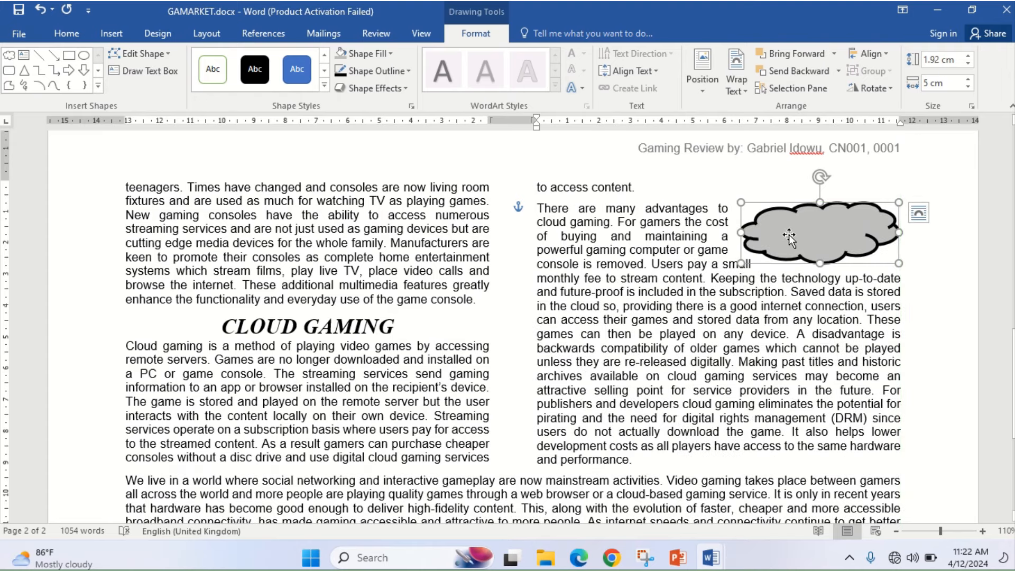
{"action": "type", "text": "Cloud"}
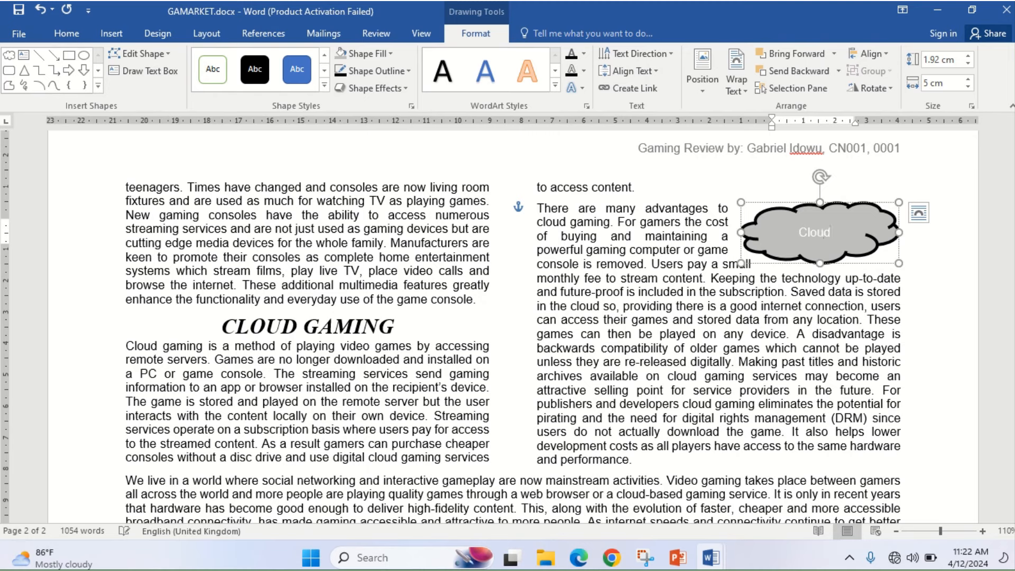
{"action": "type", "text": " g"}
{"action": "key", "text": "BackSpace"}
{"action": "type", "text": "Gaming"}
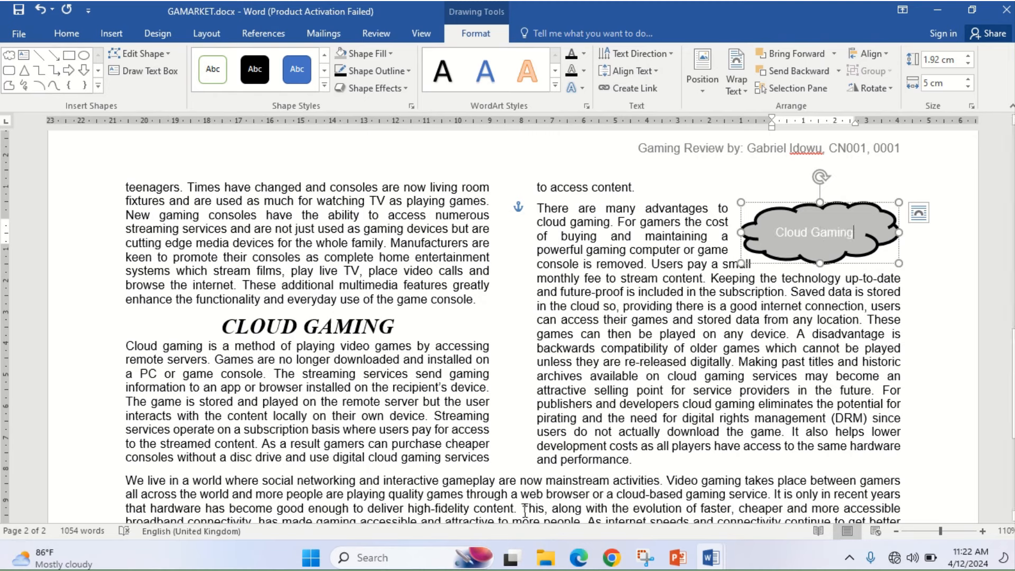
{"action": "left_click", "coordinate": [579, 557]}
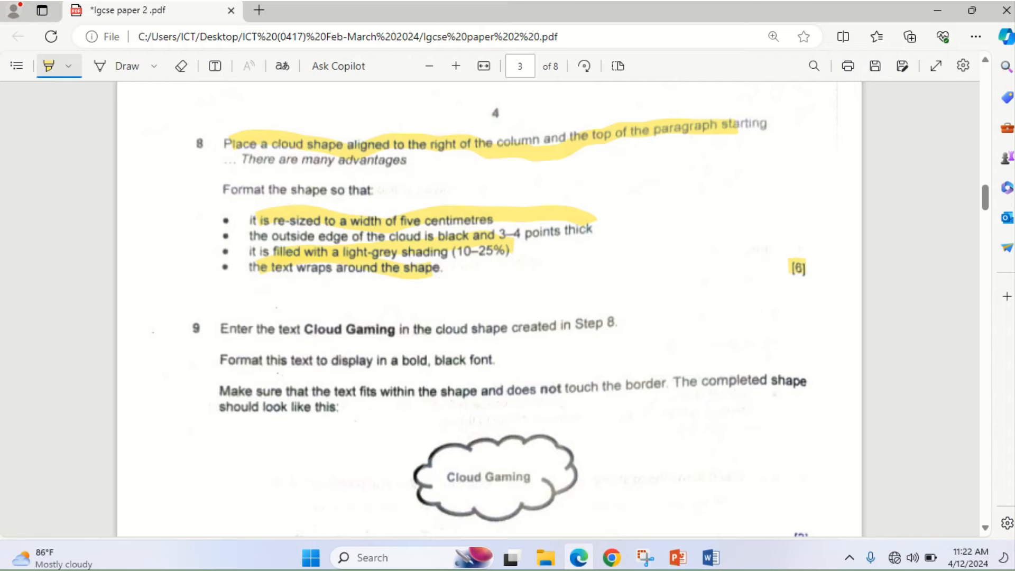
- Highlight the [2] mark under question 9's Cloud Gaming figure, then go back to Word
{"action": "left_click", "coordinate": [590, 567]}
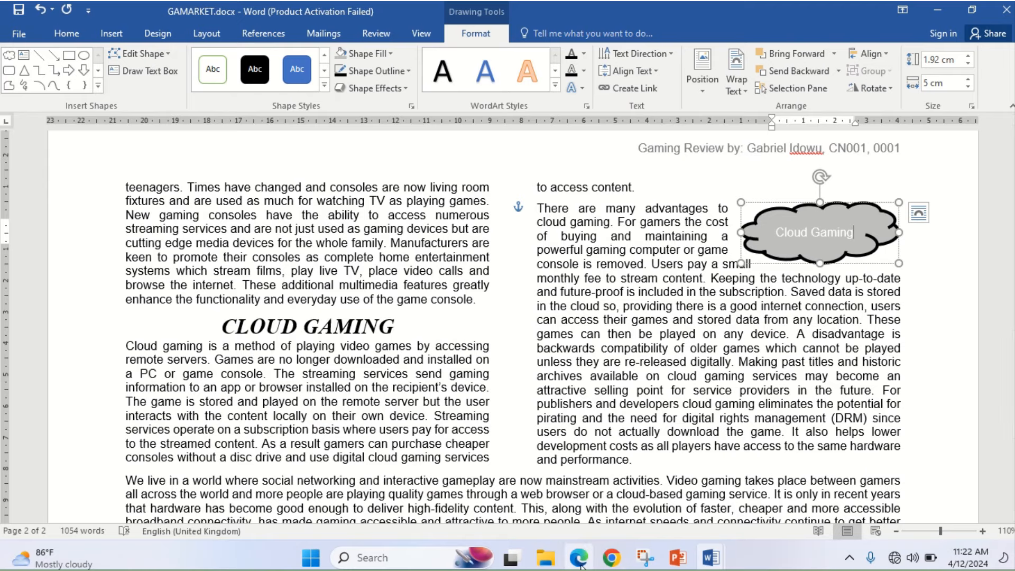
{"action": "left_click", "coordinate": [580, 566]}
{"action": "scroll", "coordinate": [986, 530], "scroll_direction": "down", "scroll_amount": 5}
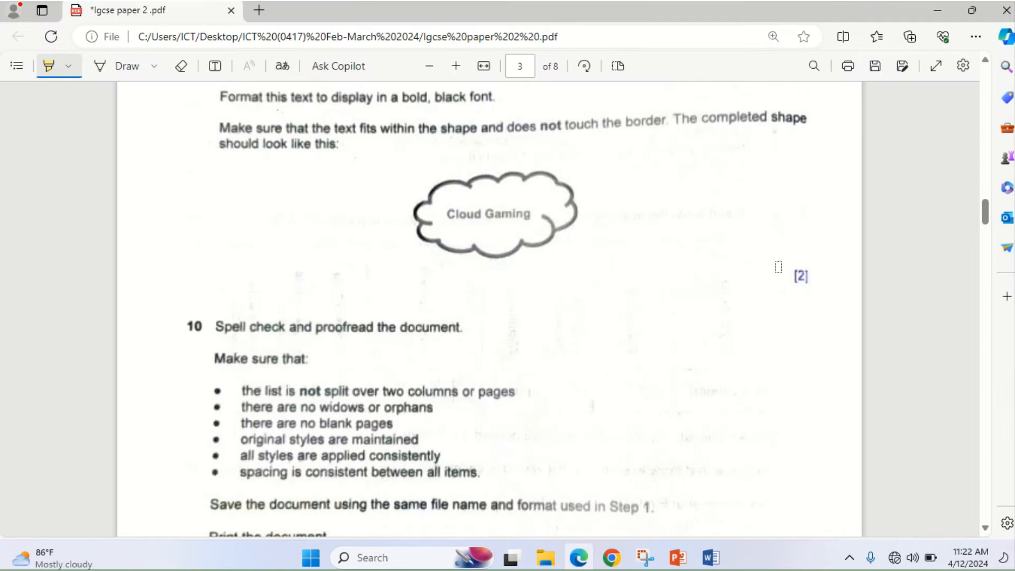
{"action": "left_click_drag", "start_coordinate": [790, 274], "coordinate": [805, 276]}
{"action": "left_click", "coordinate": [579, 557]}
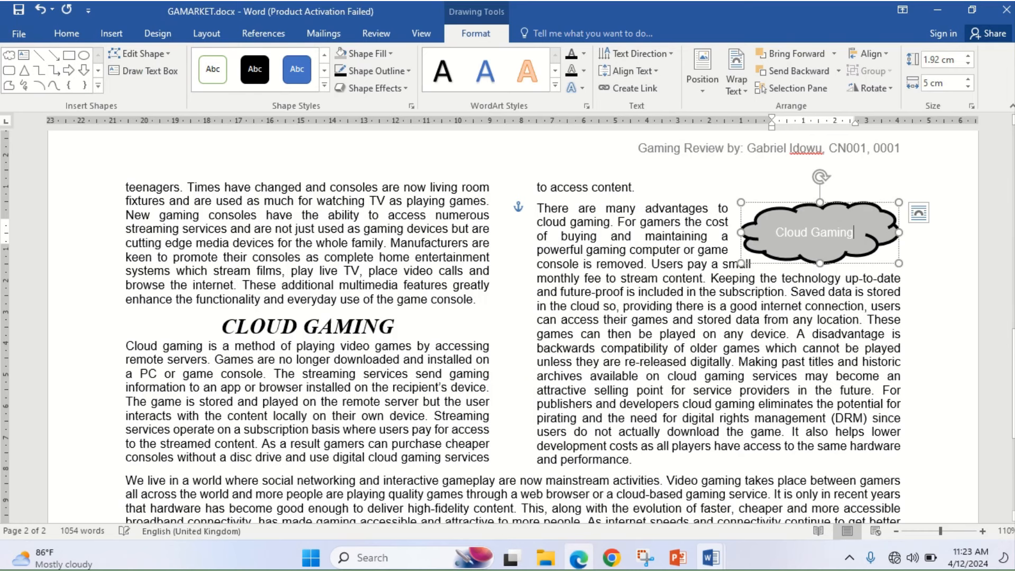
- Zoom out and delete the empty line between the left-column paragraphs on page 1
{"action": "left_click", "coordinate": [899, 531]}
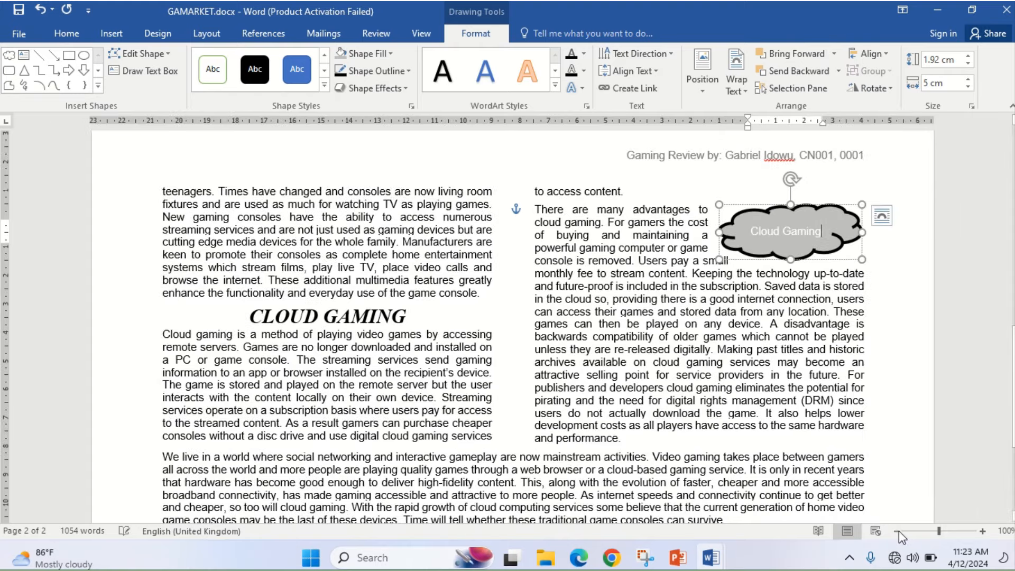
{"action": "left_click", "coordinate": [899, 531]}
{"action": "left_click", "coordinate": [899, 531]}
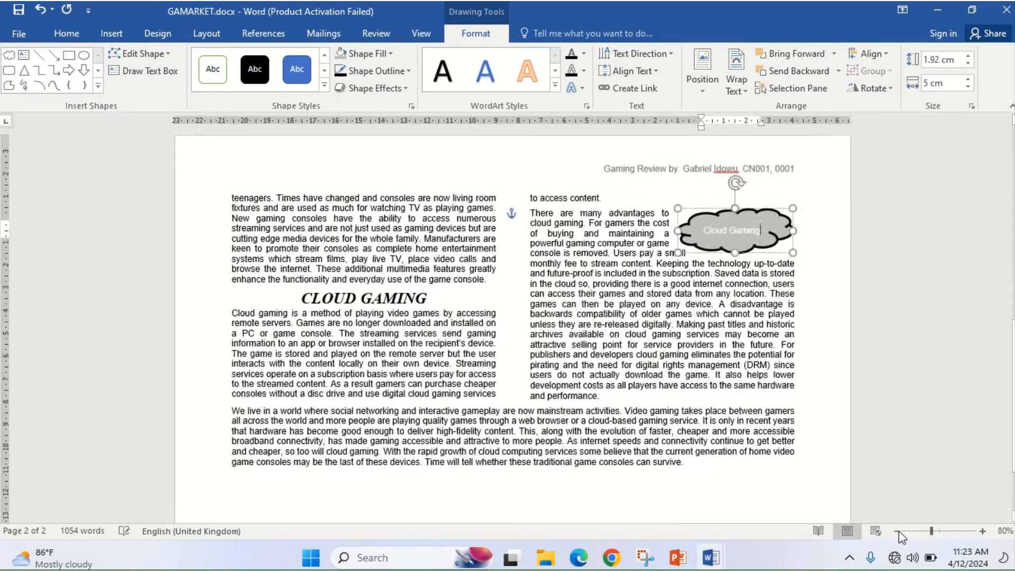
{"action": "left_click", "coordinate": [899, 531]}
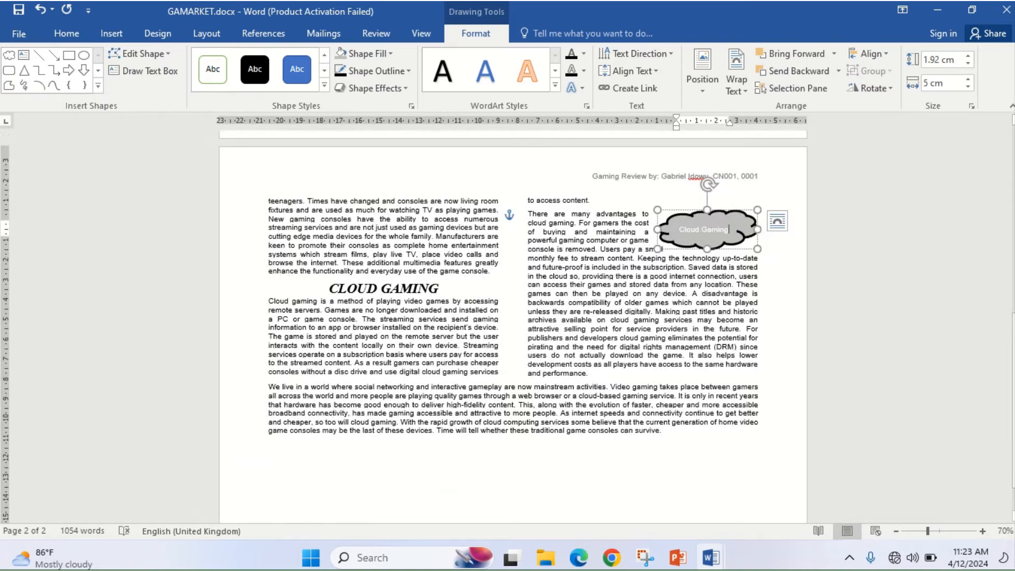
{"action": "left_click_drag", "start_coordinate": [1011, 373], "coordinate": [995, 223]}
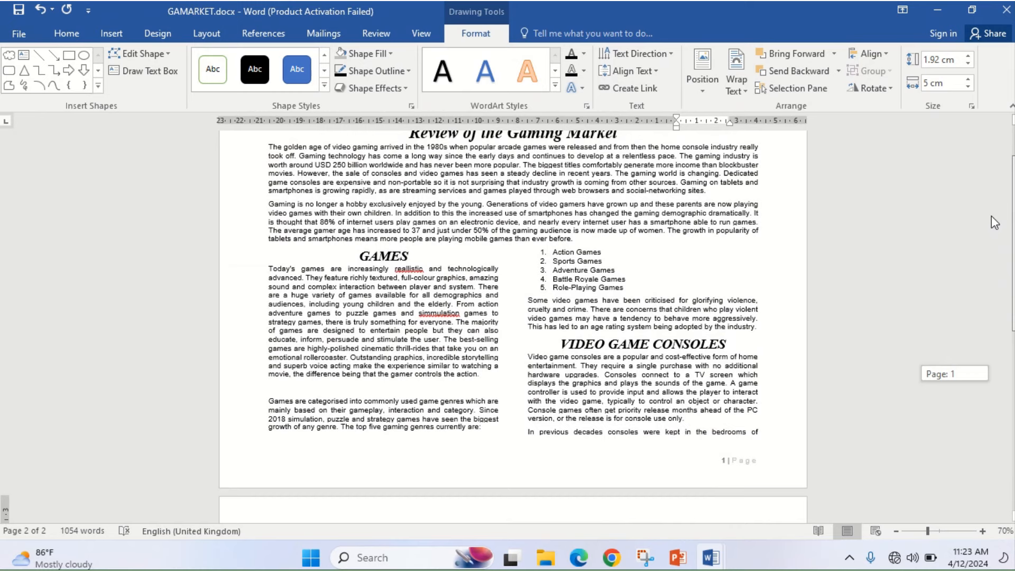
{"action": "left_click_drag", "start_coordinate": [995, 223], "coordinate": [995, 223]}
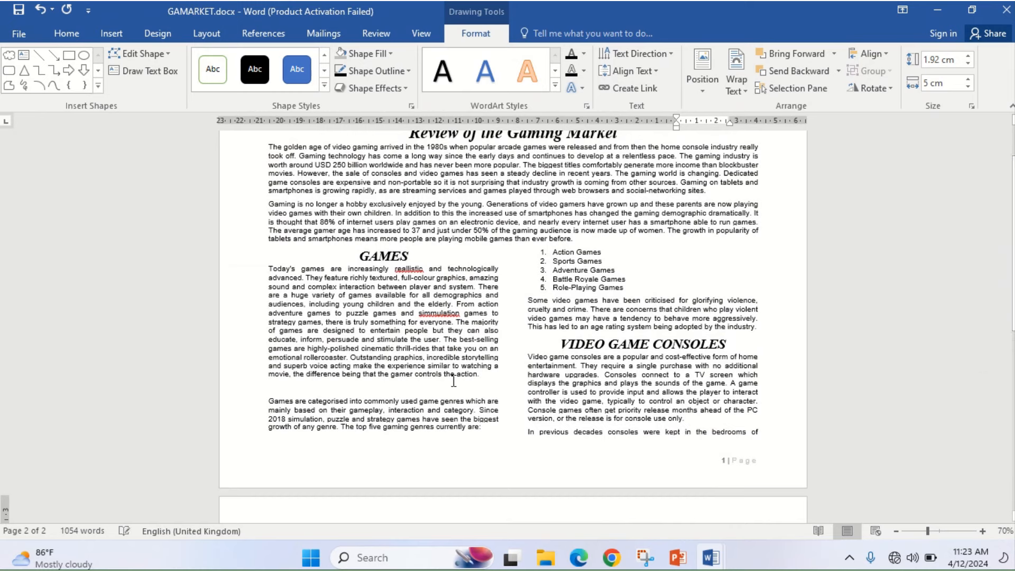
{"action": "left_click", "coordinate": [309, 391]}
{"action": "key", "text": "BackSpace"}
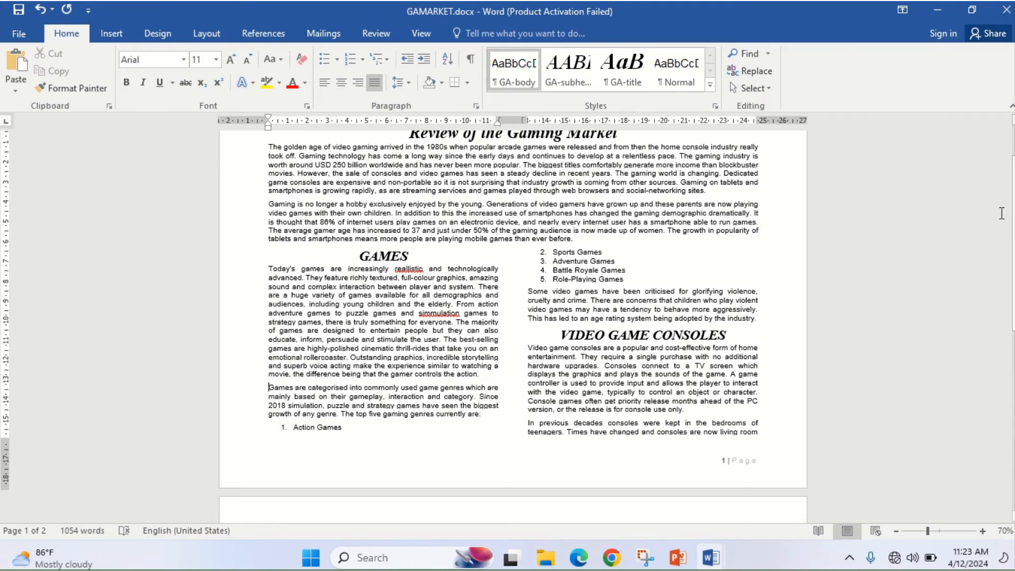
- Zoom back in and bring up the Review tab's proofing tools
{"action": "left_click_drag", "start_coordinate": [1012, 222], "coordinate": [1001, 298]}
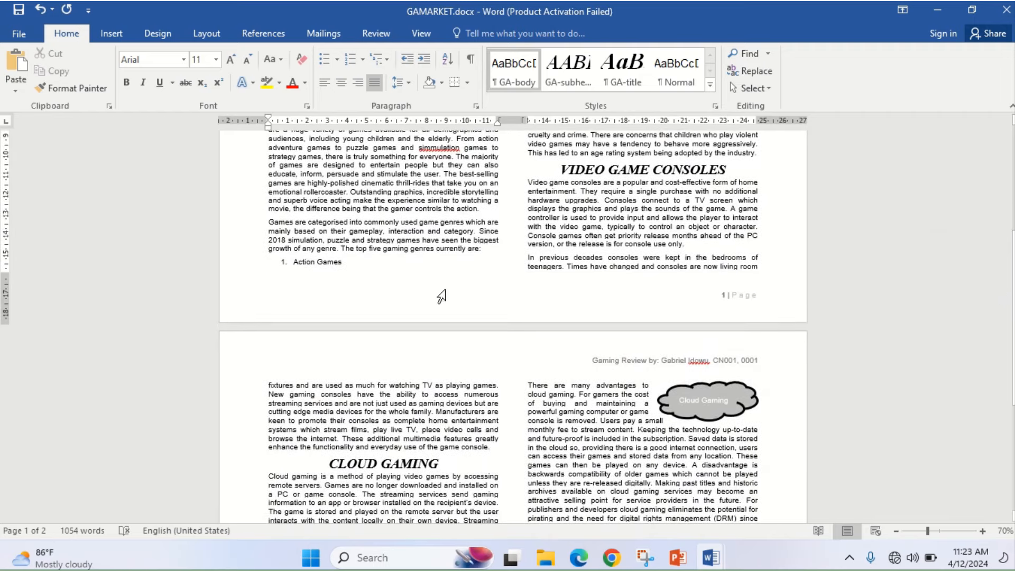
{"action": "left_click", "coordinate": [983, 531]}
{"action": "left_click", "coordinate": [982, 530]}
{"action": "left_click", "coordinate": [983, 531]}
{"action": "left_click", "coordinate": [983, 531]}
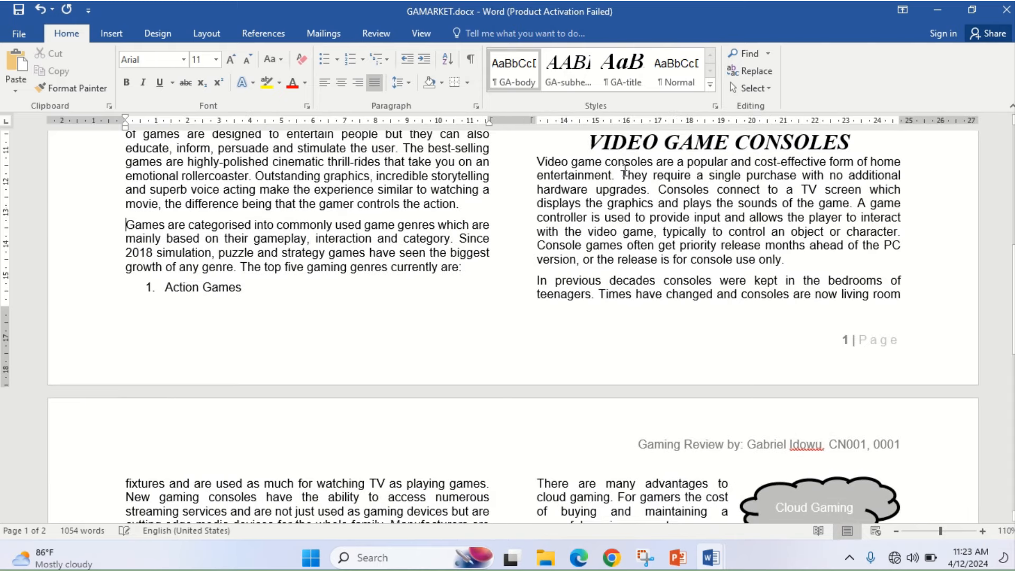
{"action": "left_click", "coordinate": [373, 31]}
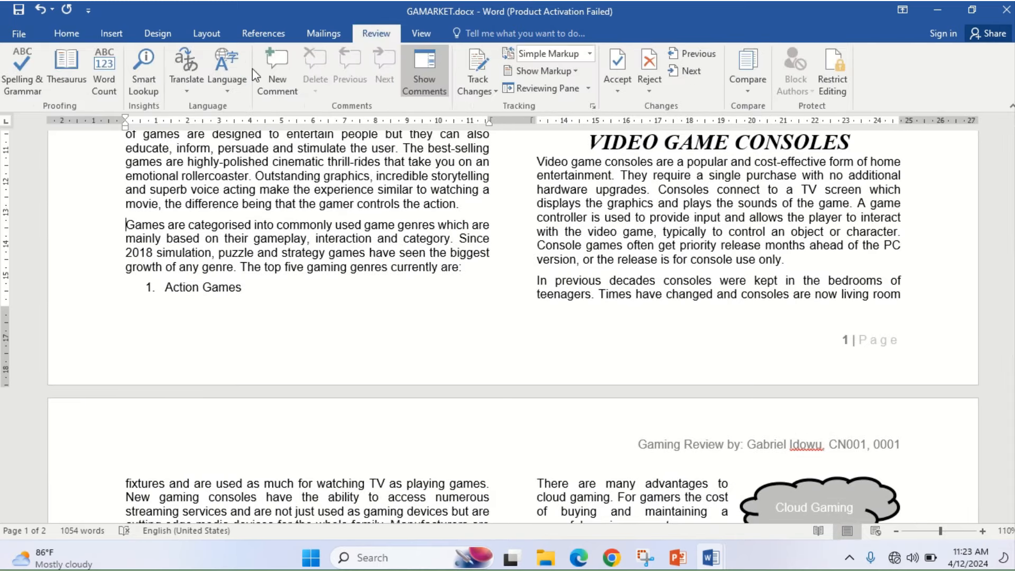
- Run spelling and grammar: fix reallistic and simmulation, and ignore all occurrences of the header surname
{"action": "left_click", "coordinate": [15, 75]}
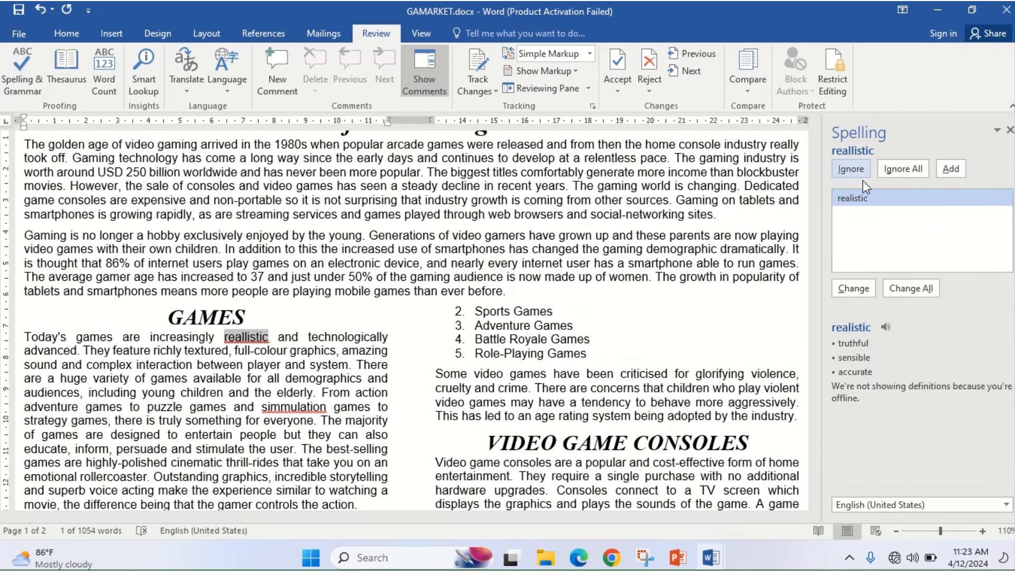
{"action": "left_click", "coordinate": [853, 289]}
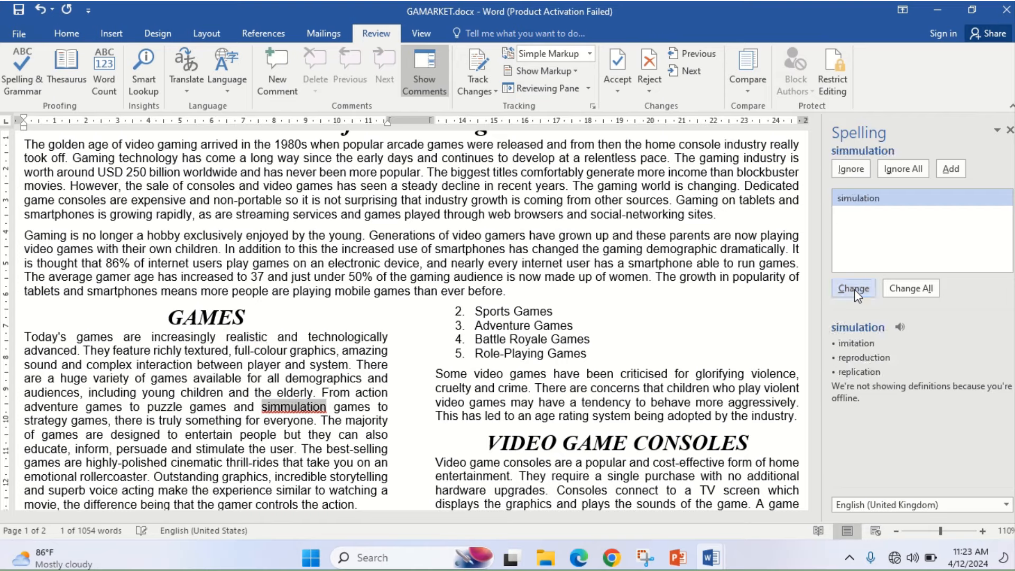
{"action": "left_click", "coordinate": [853, 289]}
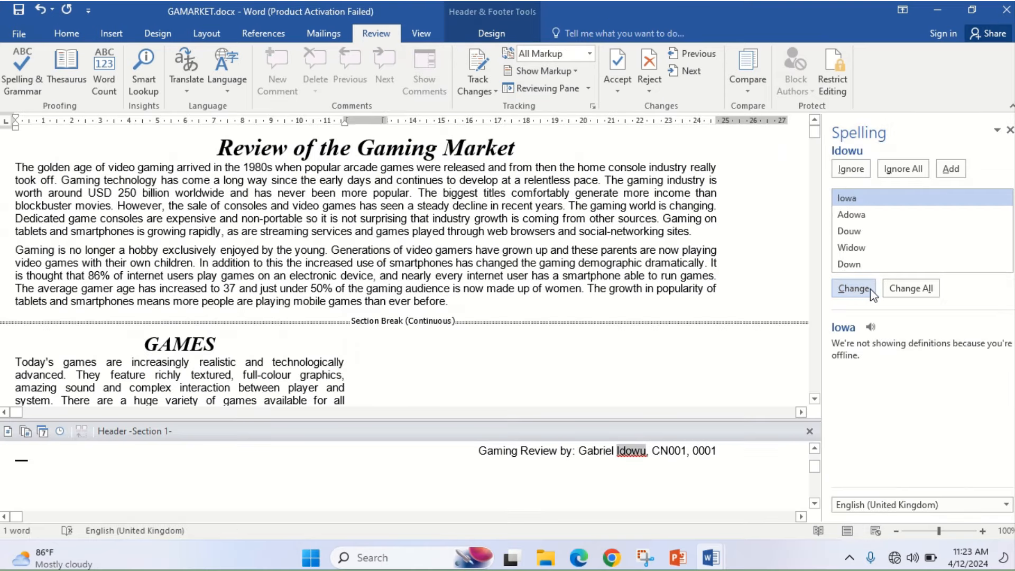
{"action": "left_click", "coordinate": [904, 169]}
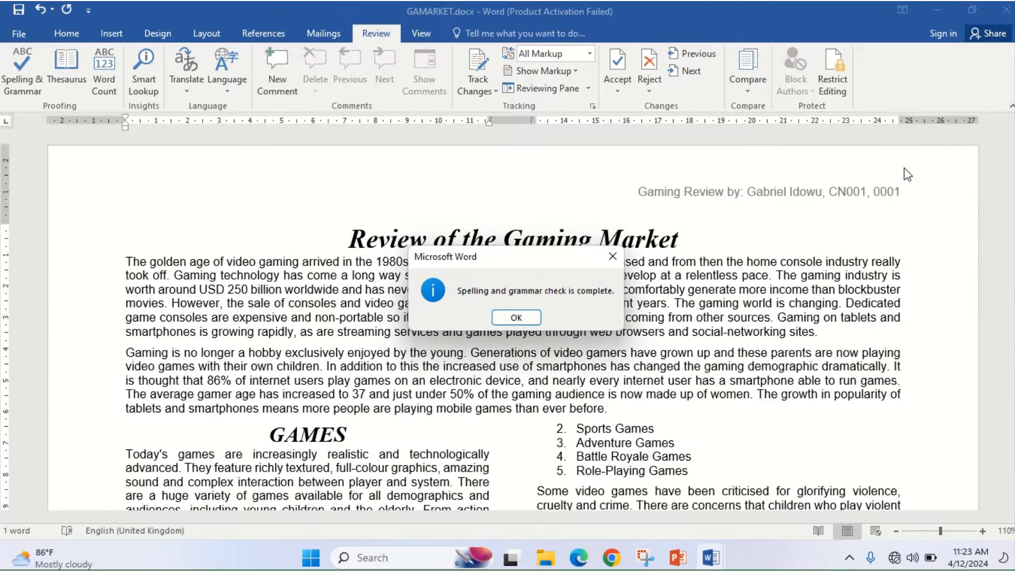
{"action": "left_click", "coordinate": [515, 317]}
{"action": "scroll", "coordinate": [962, 407], "scroll_direction": "down", "scroll_amount": 3}
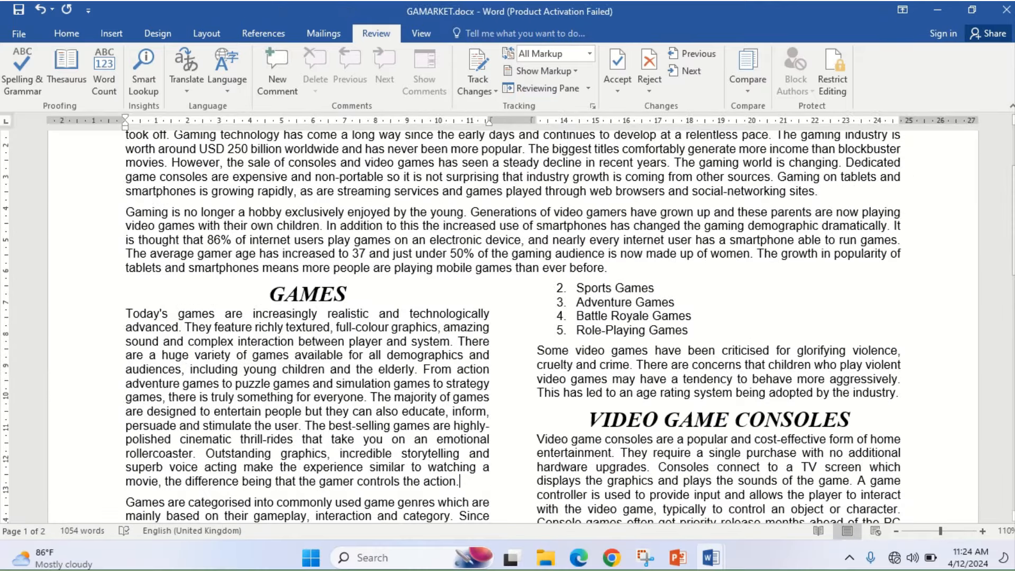
{"action": "left_click_drag", "start_coordinate": [1013, 256], "coordinate": [1013, 461]}
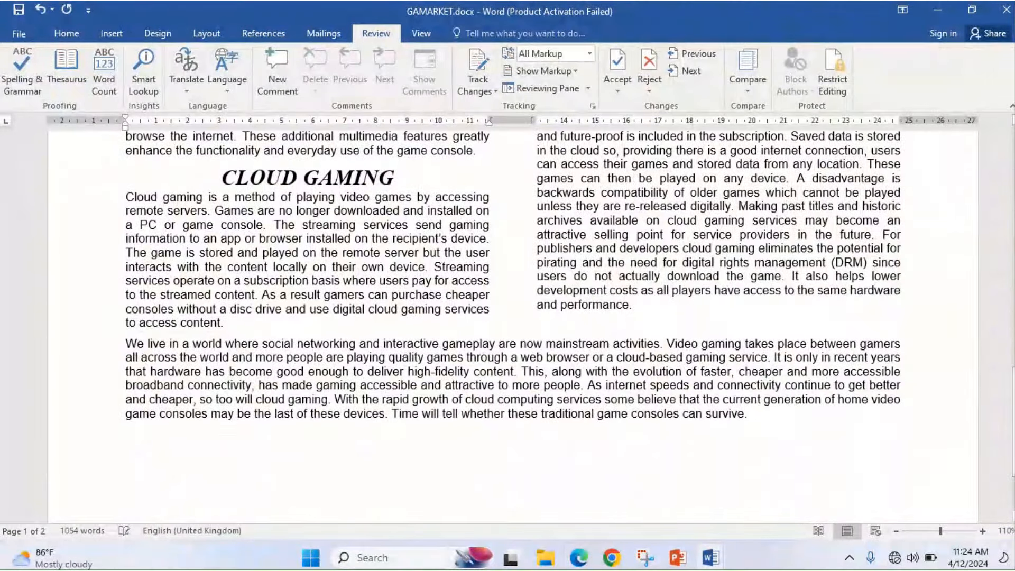
- Highlight 'Spell check and proofread the document' and 'over two columns' in step 10 of the exam
{"action": "left_click", "coordinate": [577, 562]}
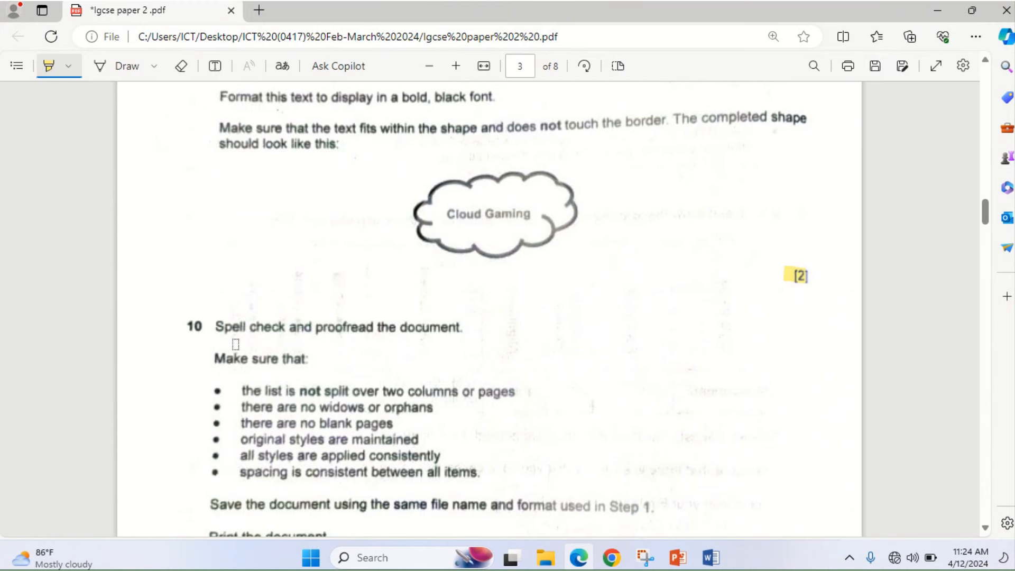
{"action": "left_click_drag", "start_coordinate": [213, 332], "coordinate": [426, 338]}
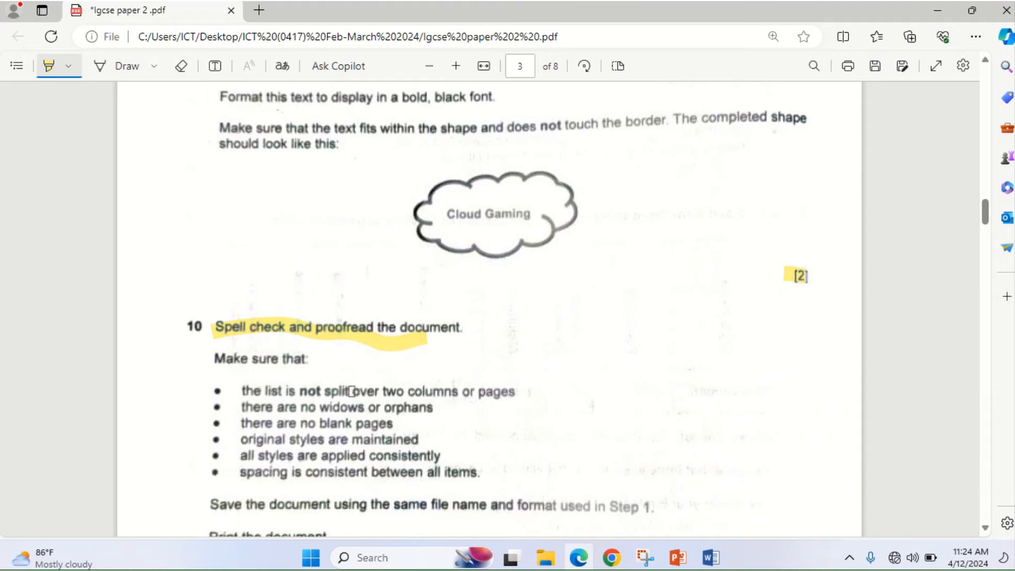
{"action": "left_click_drag", "start_coordinate": [352, 392], "coordinate": [452, 396]}
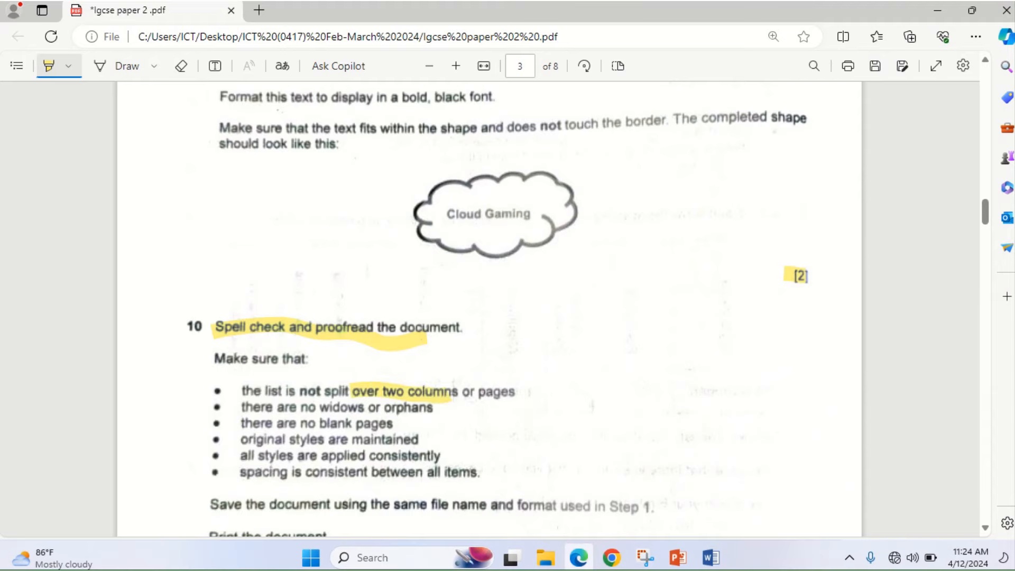
{"action": "left_click", "coordinate": [711, 558]}
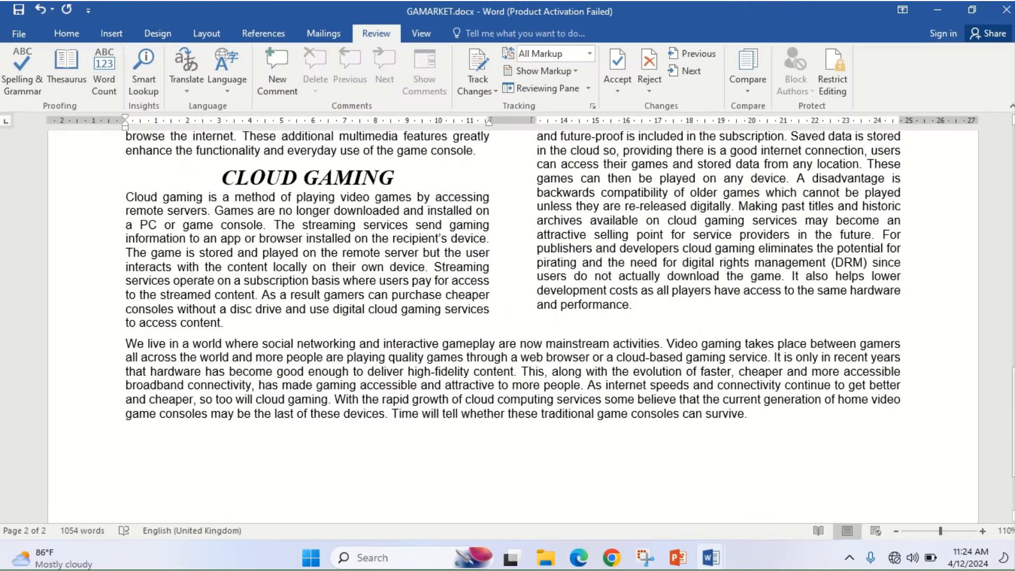
- Insert a column break before 'Action Games' to push the numbered list into the right column
{"action": "scroll", "coordinate": [484, 328], "scroll_direction": "up", "scroll_amount": 10}
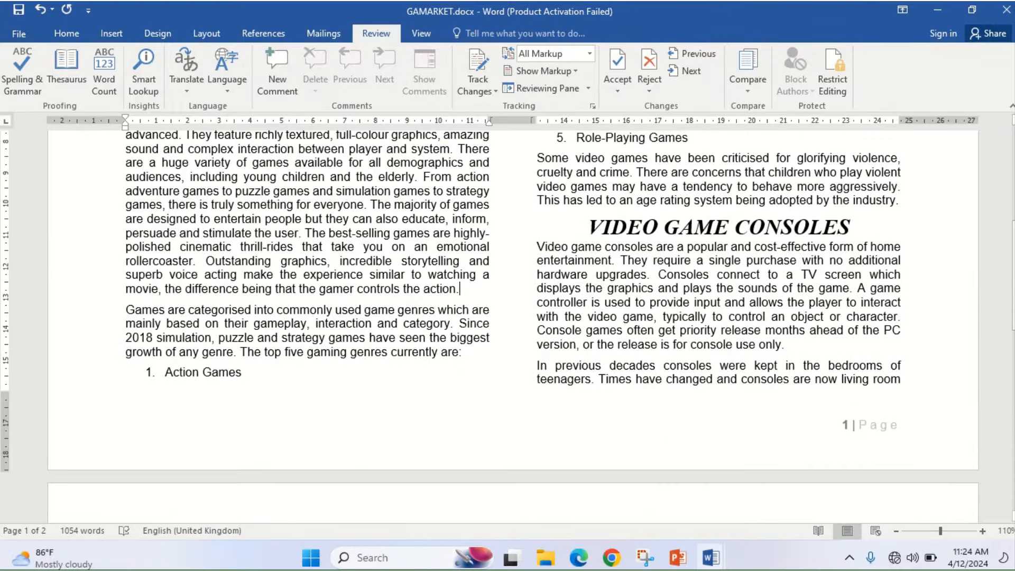
{"action": "mouse_move", "coordinate": [1013, 309]}
{"action": "left_mouse_down"}
{"action": "mouse_move", "coordinate": [1013, 276]}
{"action": "mouse_move", "coordinate": [1013, 305]}
{"action": "left_mouse_up"}
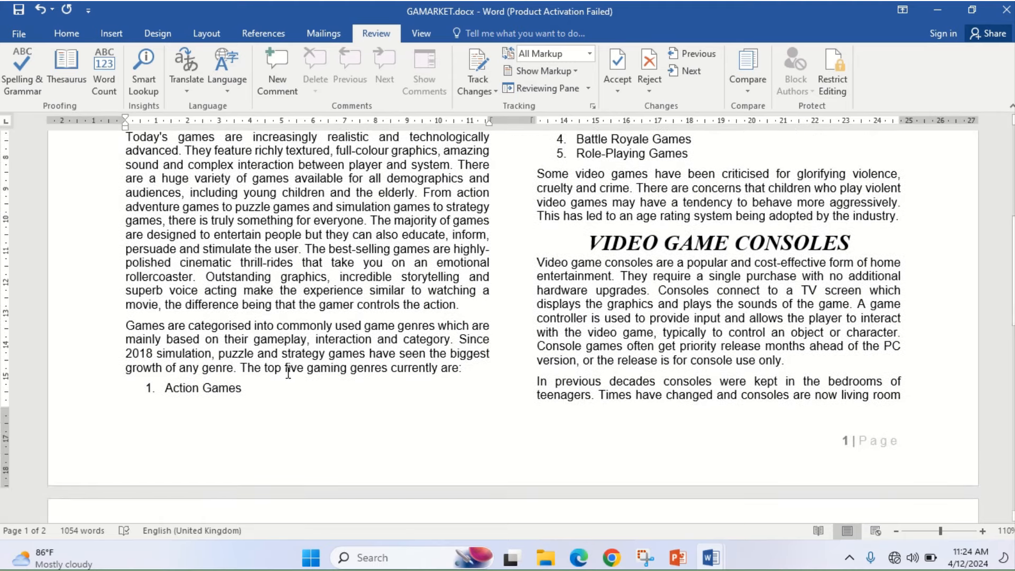
{"action": "left_click", "coordinate": [167, 392]}
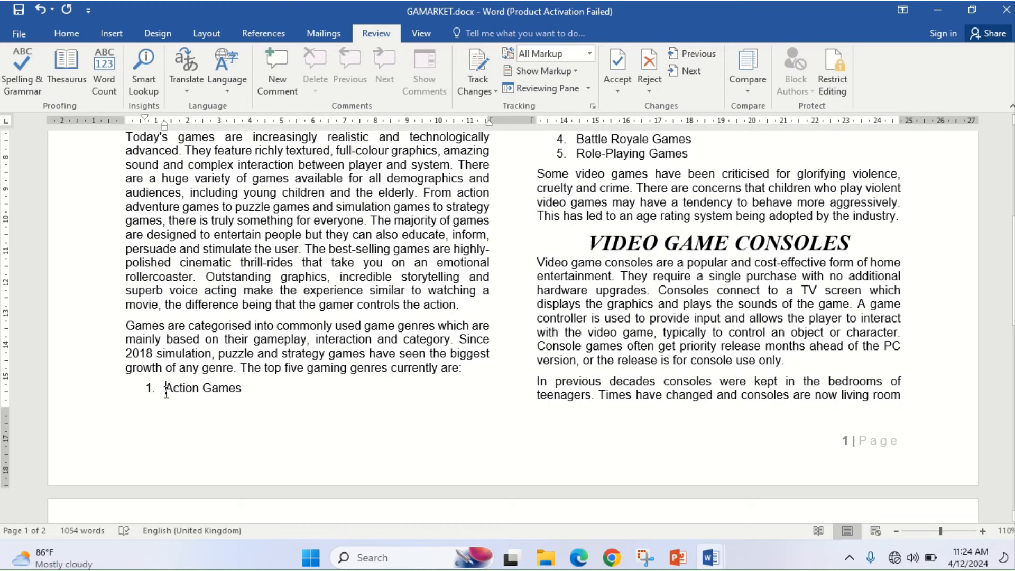
{"action": "left_click", "coordinate": [111, 33]}
{"action": "left_click", "coordinate": [157, 34]}
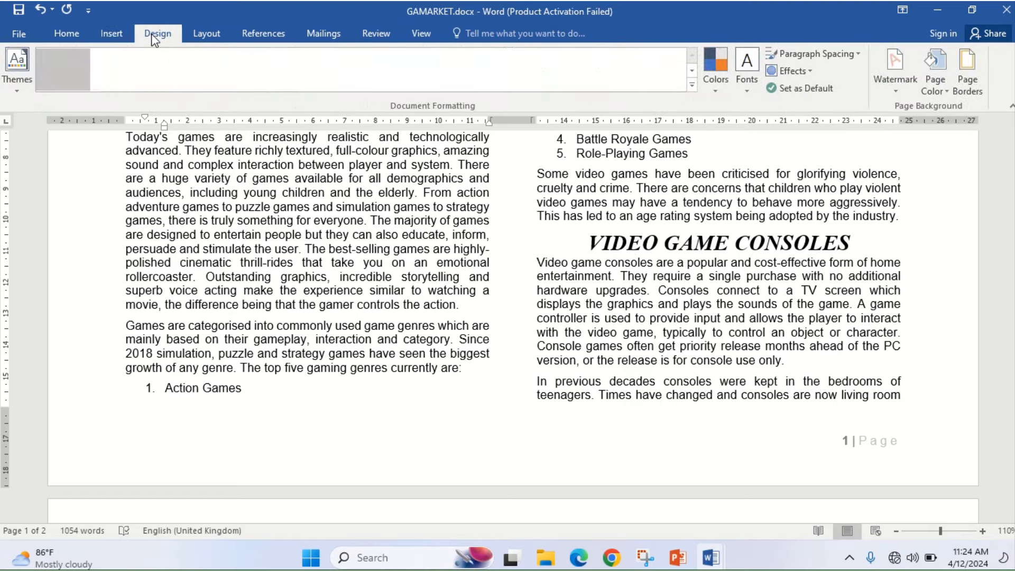
{"action": "left_click", "coordinate": [206, 35]}
{"action": "left_click", "coordinate": [198, 53]}
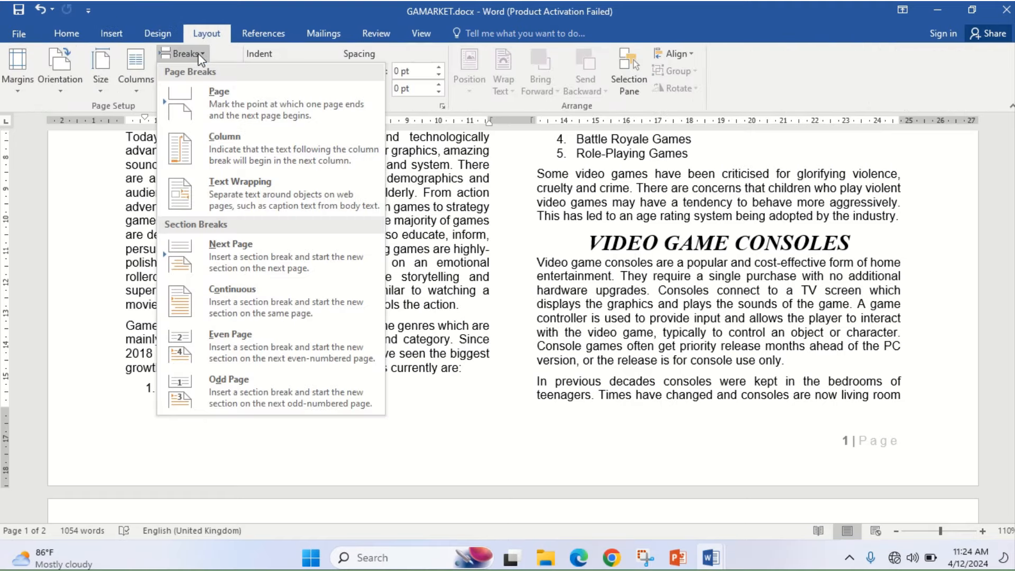
{"action": "left_click", "coordinate": [222, 147]}
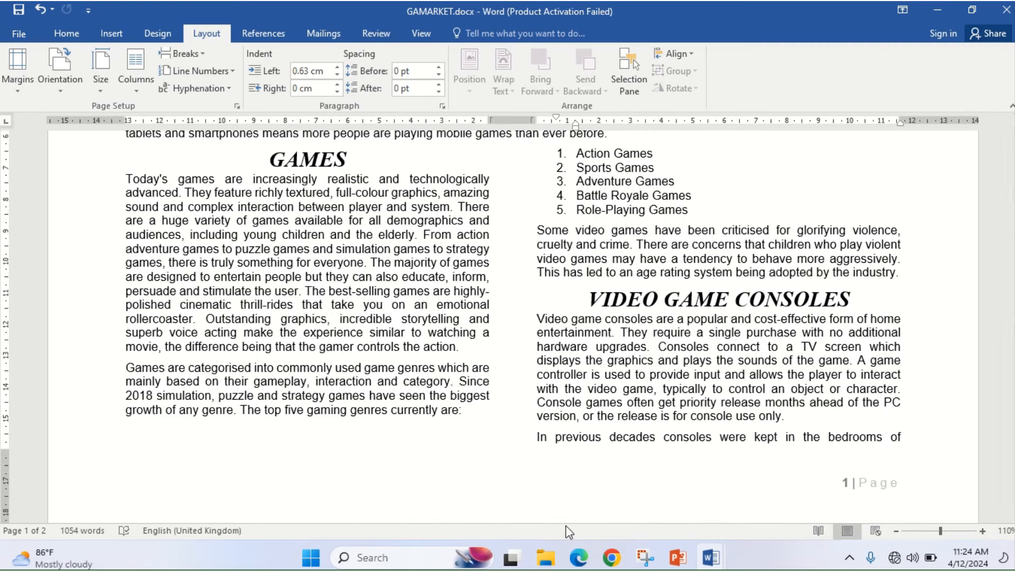
- Glance at the exam paper, then place the cursor in the 'In previous decades' paragraph
{"action": "left_click", "coordinate": [576, 558]}
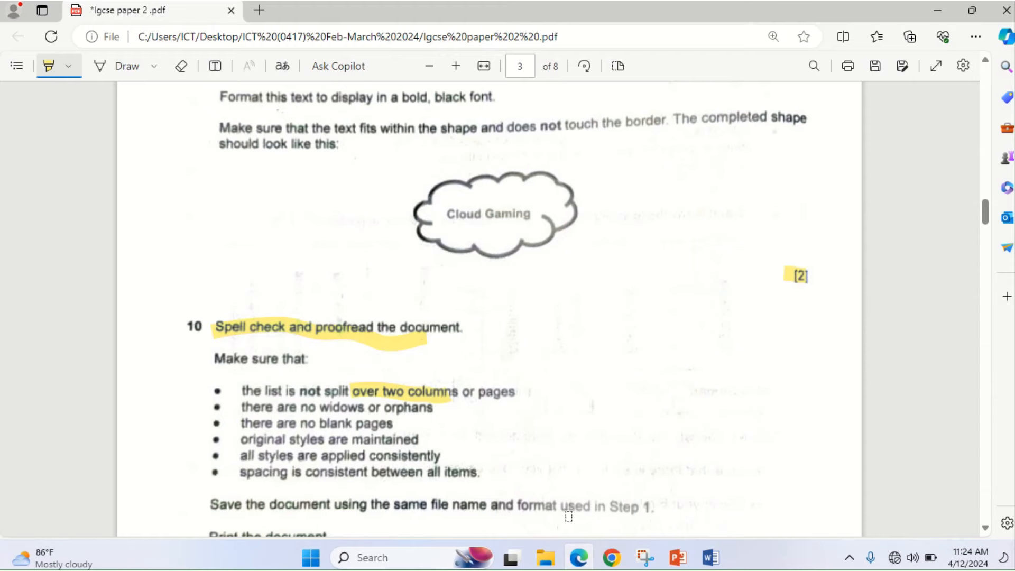
{"action": "left_click", "coordinate": [578, 558]}
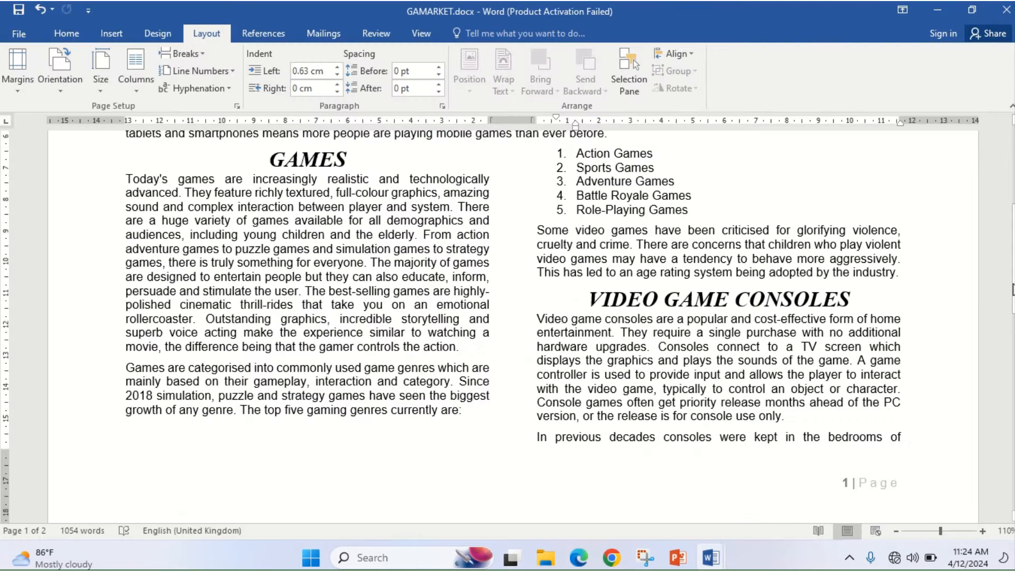
{"action": "left_click_drag", "start_coordinate": [1013, 290], "coordinate": [1008, 341]}
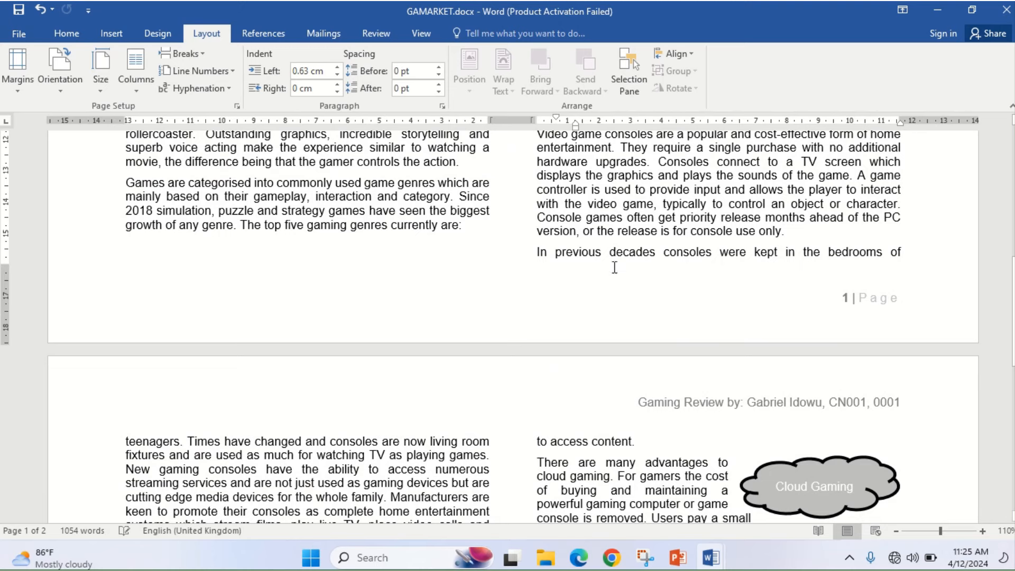
{"action": "left_click", "coordinate": [538, 252]}
- Turn on Widow/Orphan control for the paragraph and check the end of page 2
{"action": "left_click", "coordinate": [446, 110]}
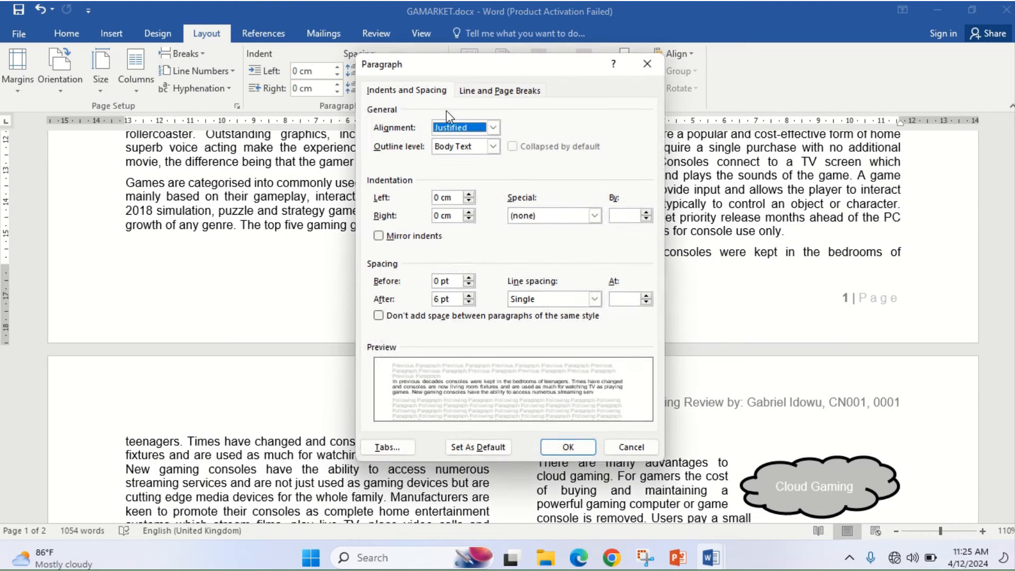
{"action": "left_click", "coordinate": [484, 91]}
{"action": "left_click", "coordinate": [379, 126]}
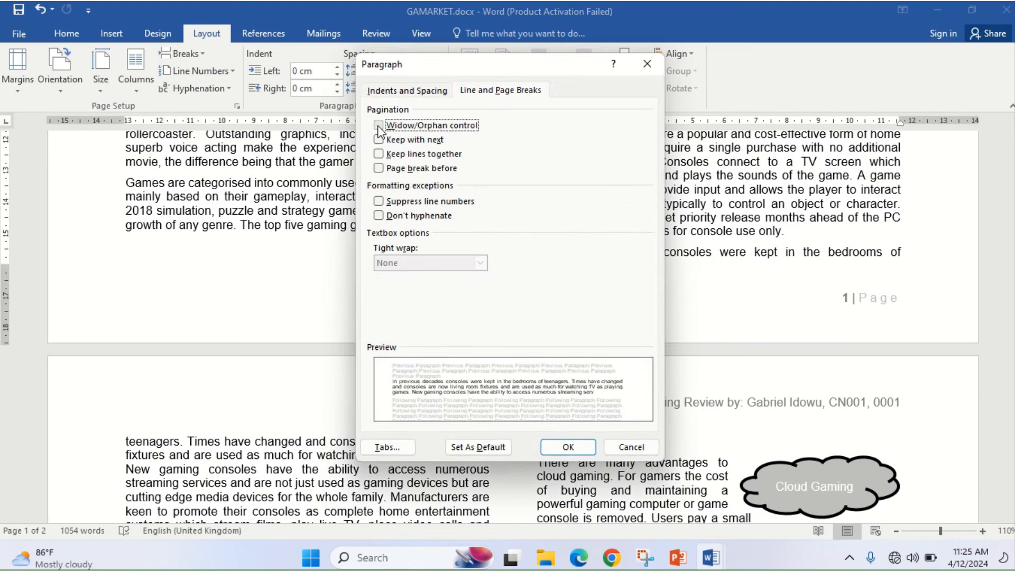
{"action": "left_click", "coordinate": [562, 452]}
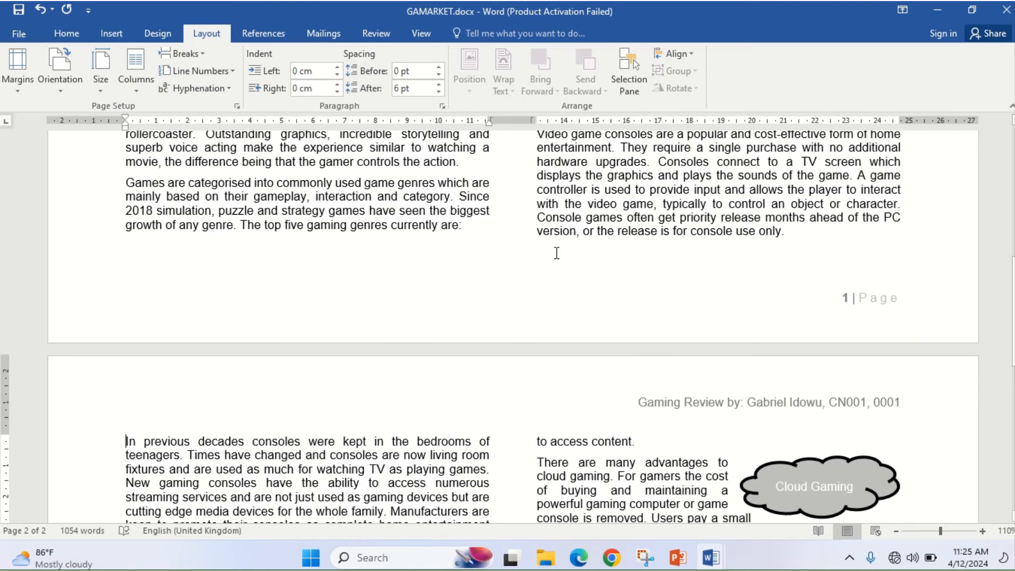
{"action": "left_click_drag", "start_coordinate": [1014, 286], "coordinate": [1011, 364]}
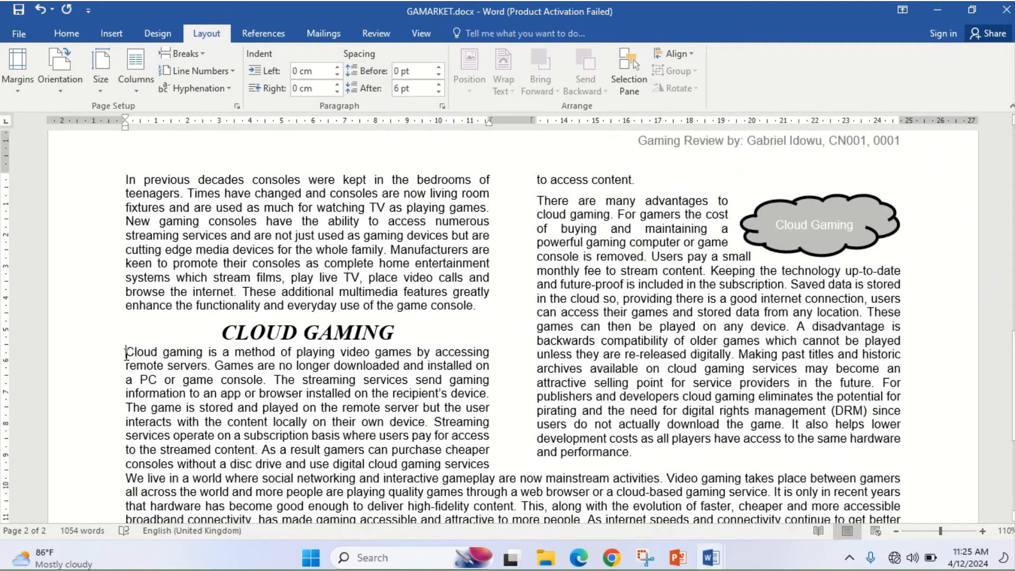
{"action": "left_click", "coordinate": [442, 105]}
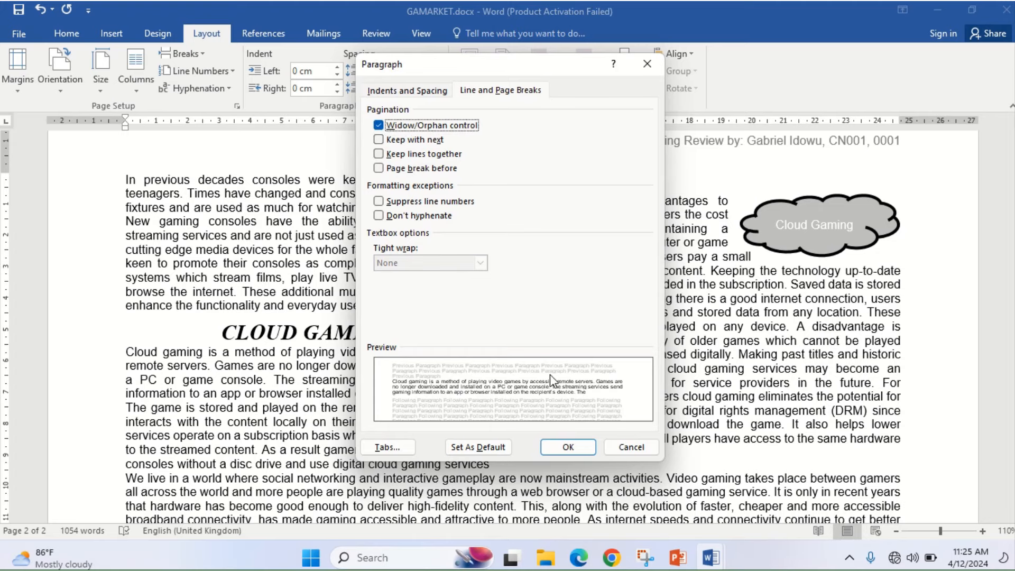
{"action": "left_click", "coordinate": [557, 450]}
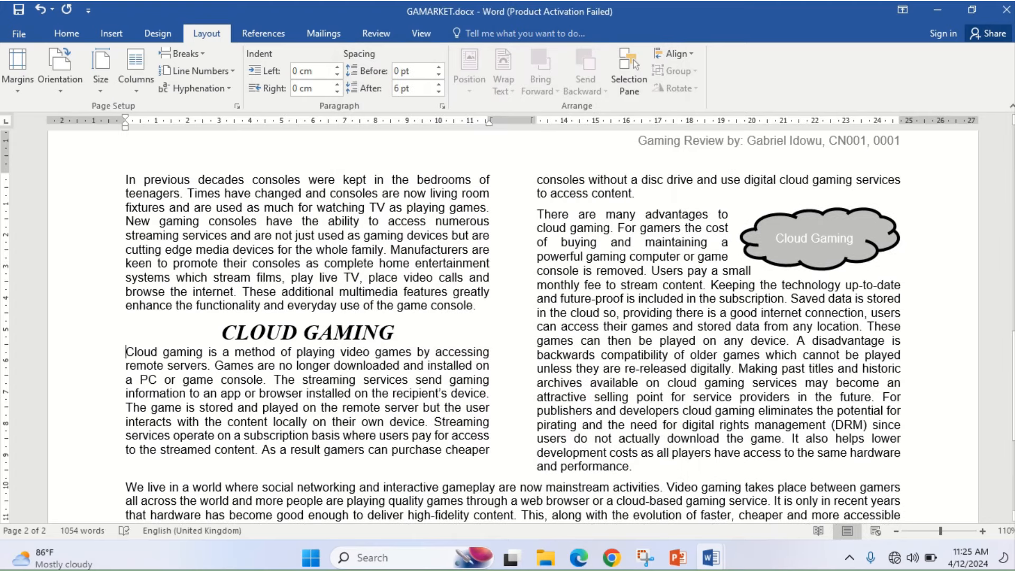
{"action": "left_click_drag", "start_coordinate": [1014, 386], "coordinate": [1010, 417]}
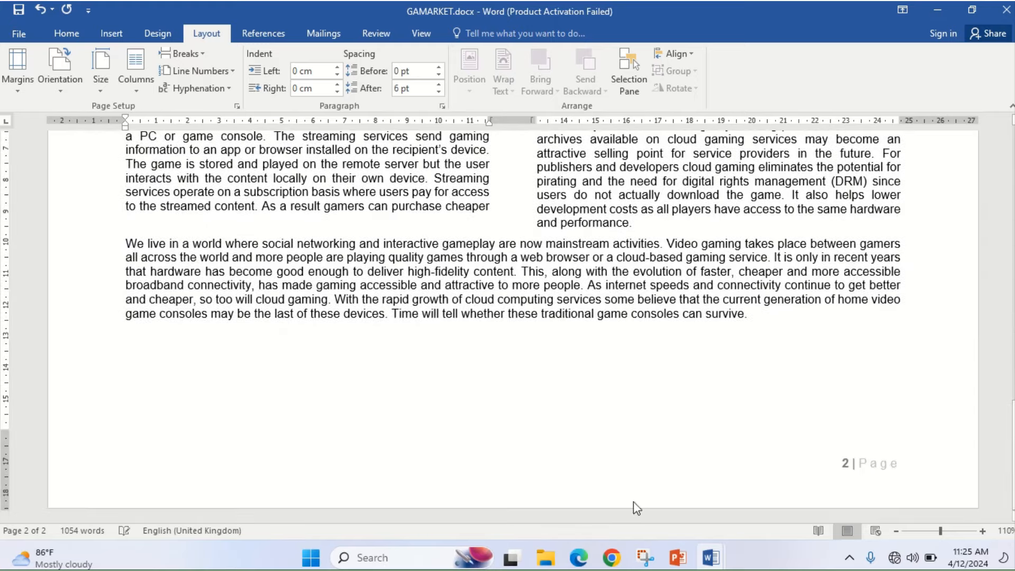
{"action": "left_click", "coordinate": [579, 560]}
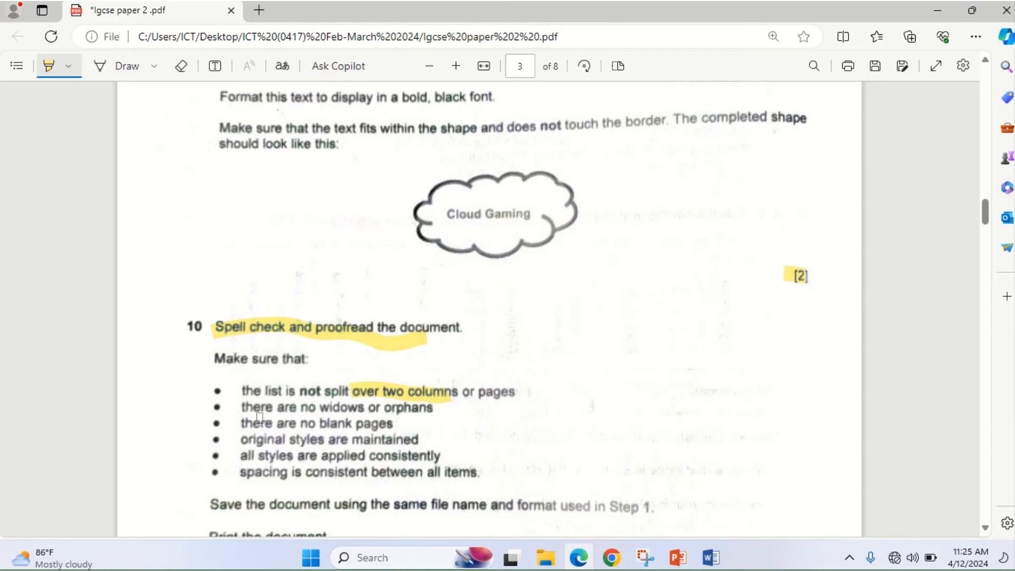
- Highlight the four checklist items: no widows/orphans, no blank pages, original styles, consistent styles
{"action": "left_click_drag", "start_coordinate": [239, 416], "coordinate": [420, 412]}
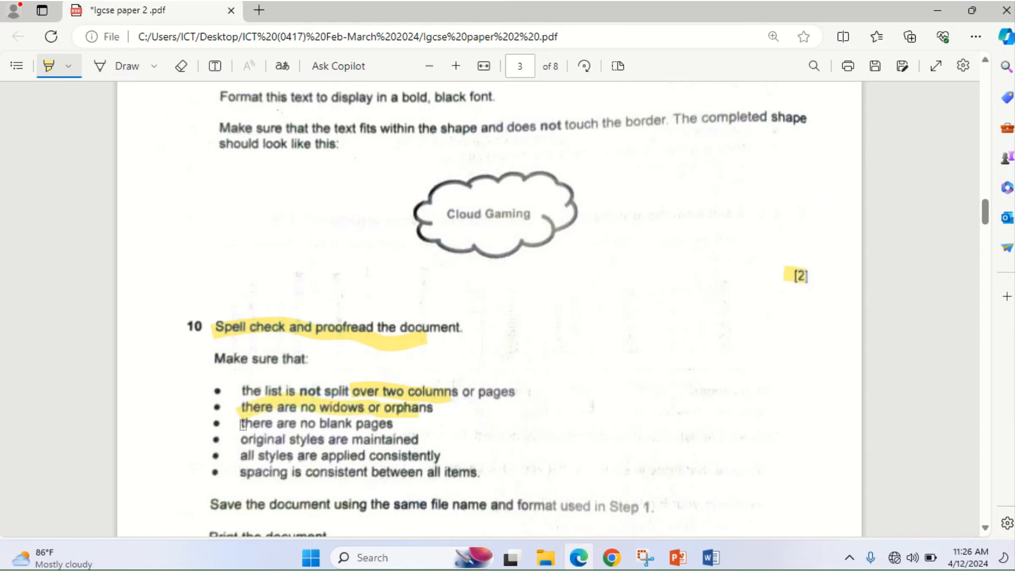
{"action": "left_click_drag", "start_coordinate": [242, 424], "coordinate": [394, 422]}
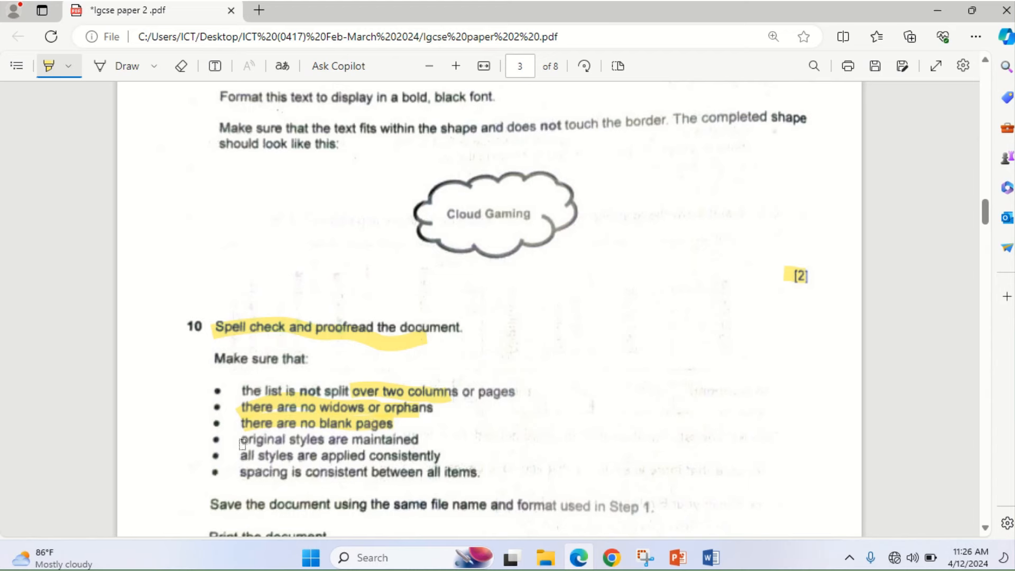
{"action": "left_click_drag", "start_coordinate": [242, 443], "coordinate": [423, 433]}
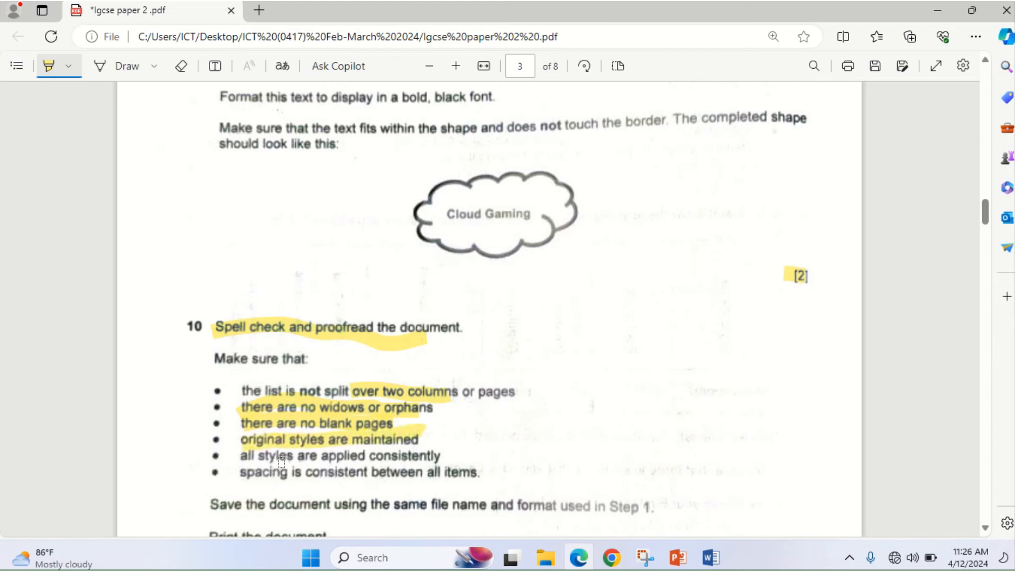
{"action": "left_click_drag", "start_coordinate": [236, 462], "coordinate": [437, 454]}
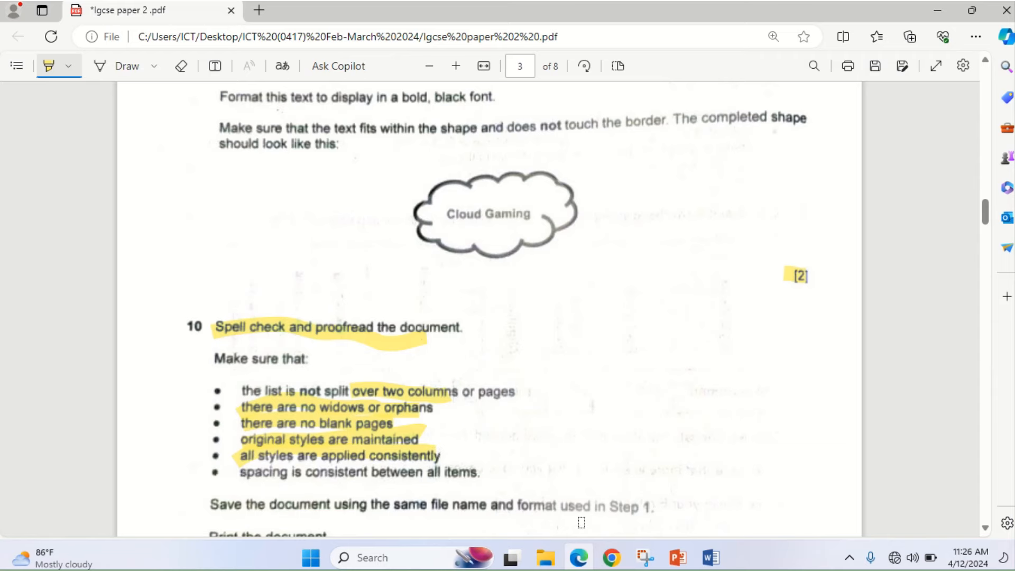
{"action": "left_click", "coordinate": [579, 557]}
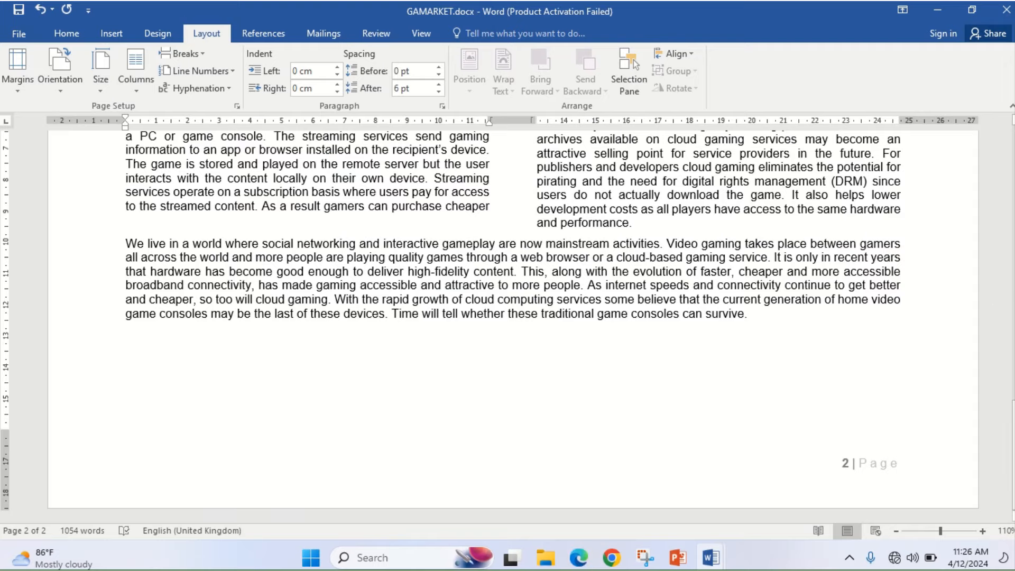
- Scroll the exam PDF and highlight the instruction to save in the same format as Step 1
{"action": "left_click_drag", "start_coordinate": [1011, 415], "coordinate": [1010, 361]}
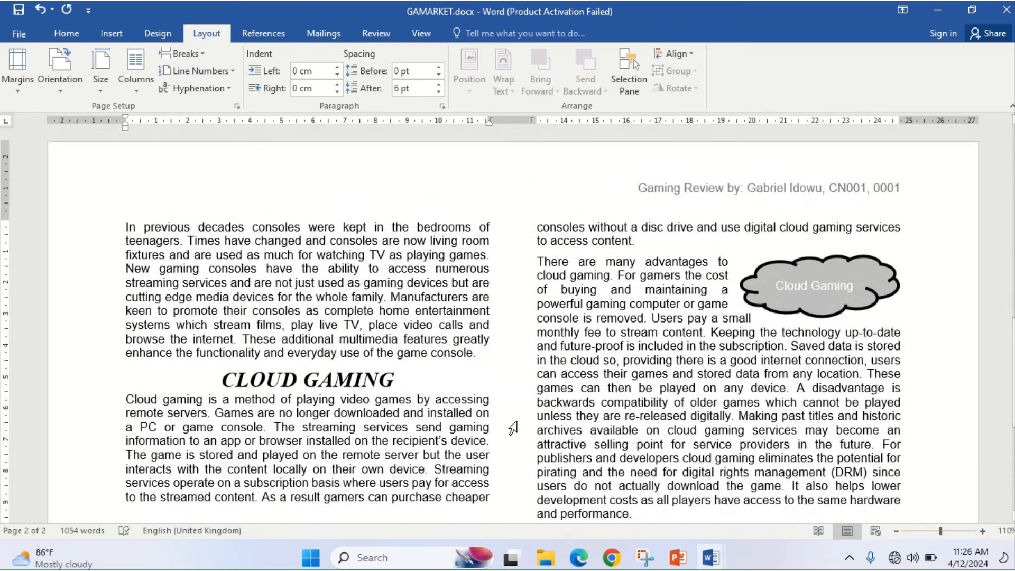
{"action": "left_click", "coordinate": [579, 558]}
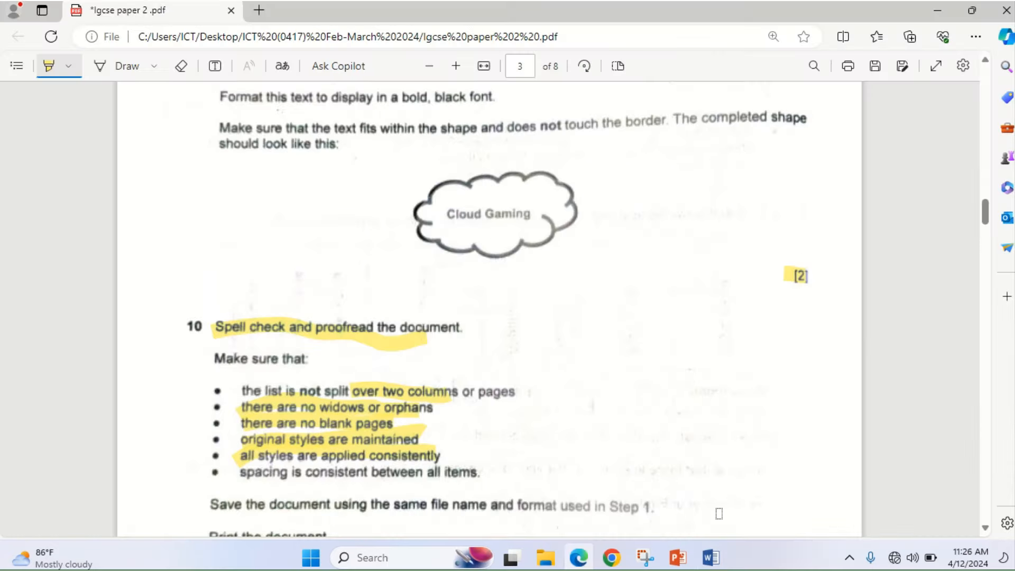
{"action": "left_click", "coordinate": [985, 528]}
{"action": "left_click", "coordinate": [982, 526]}
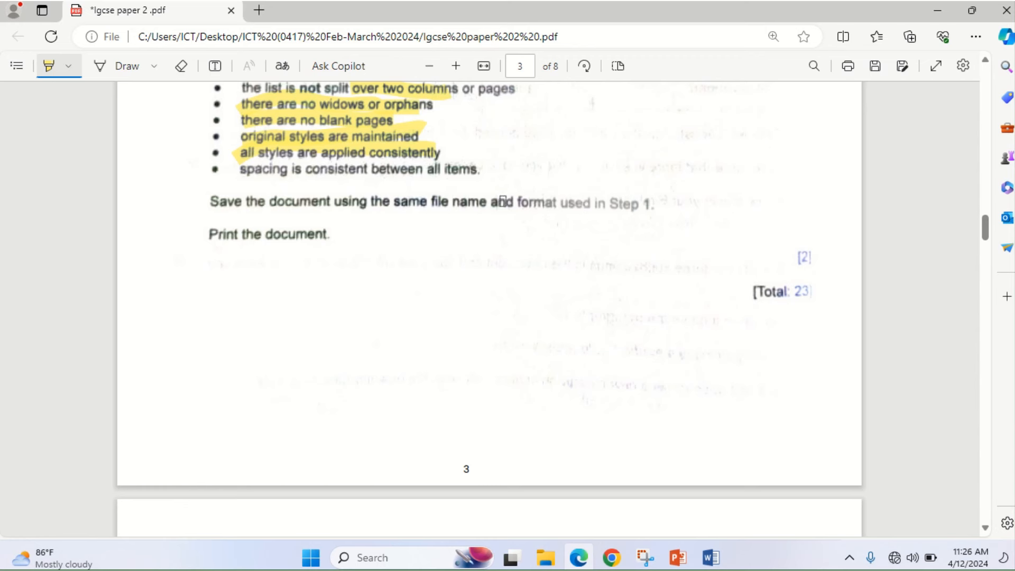
{"action": "left_click_drag", "start_coordinate": [502, 202], "coordinate": [662, 192]}
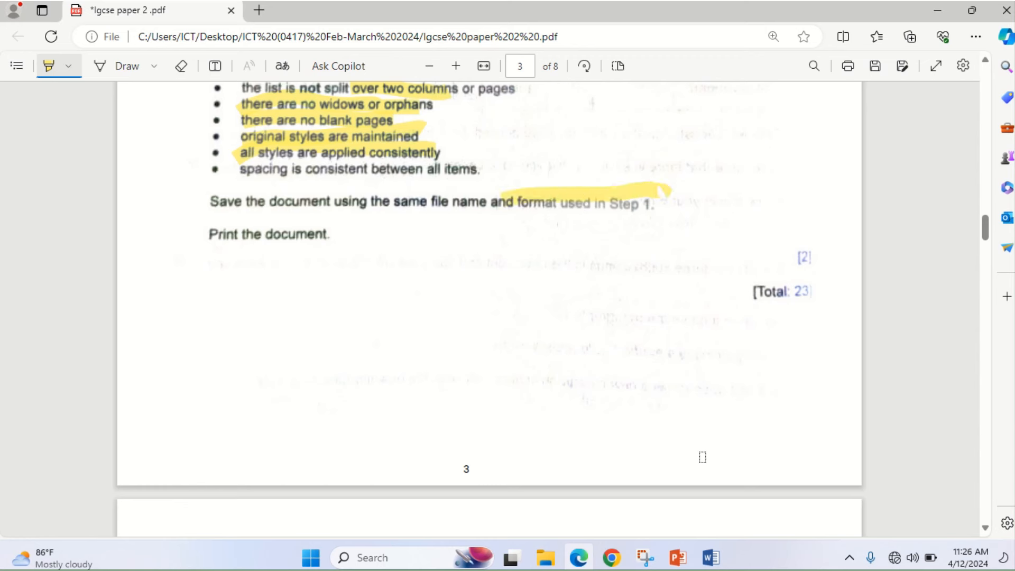
{"action": "left_click", "coordinate": [579, 559]}
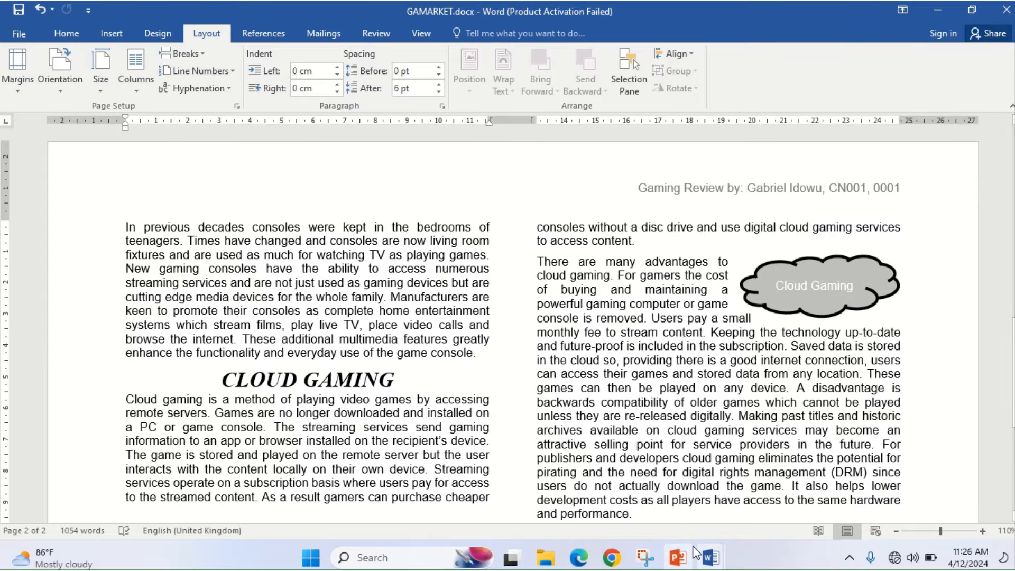
- Highlight the [Total: 23] mark and the 'Print the document' instruction
{"action": "left_click", "coordinate": [577, 562]}
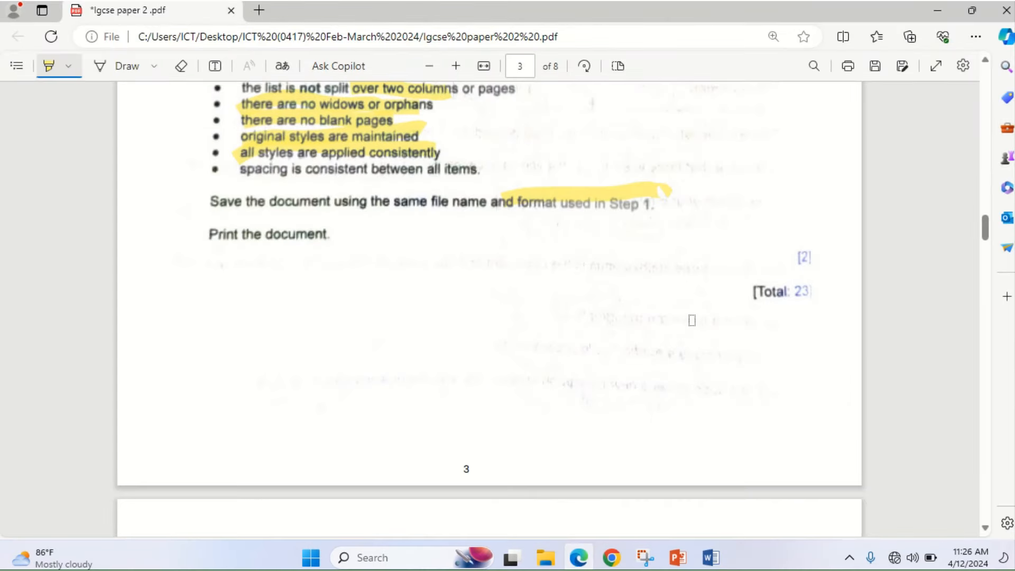
{"action": "left_click_drag", "start_coordinate": [750, 295], "coordinate": [827, 283]}
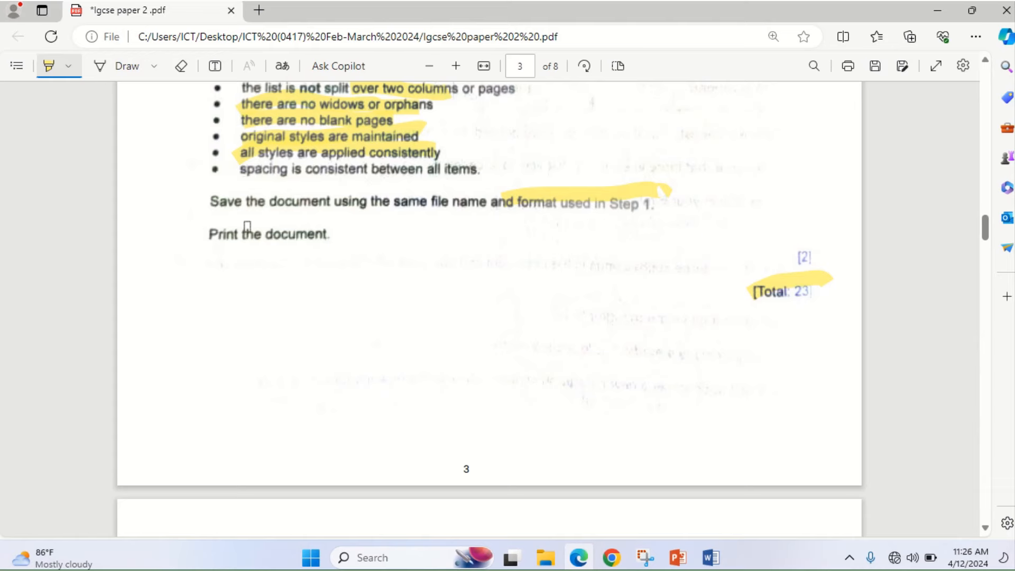
{"action": "left_click_drag", "start_coordinate": [208, 236], "coordinate": [343, 233]}
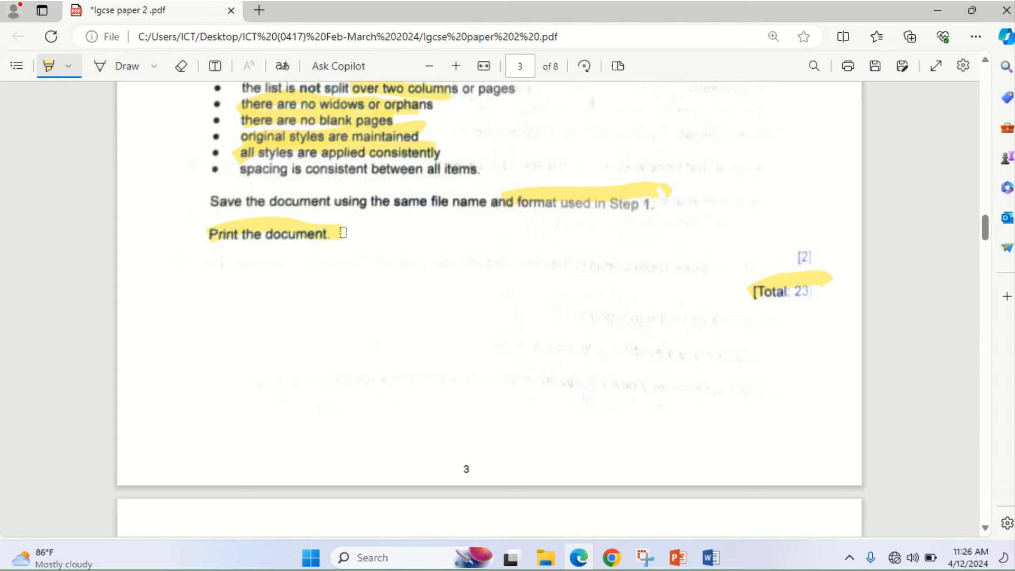
{"action": "left_click", "coordinate": [578, 558]}
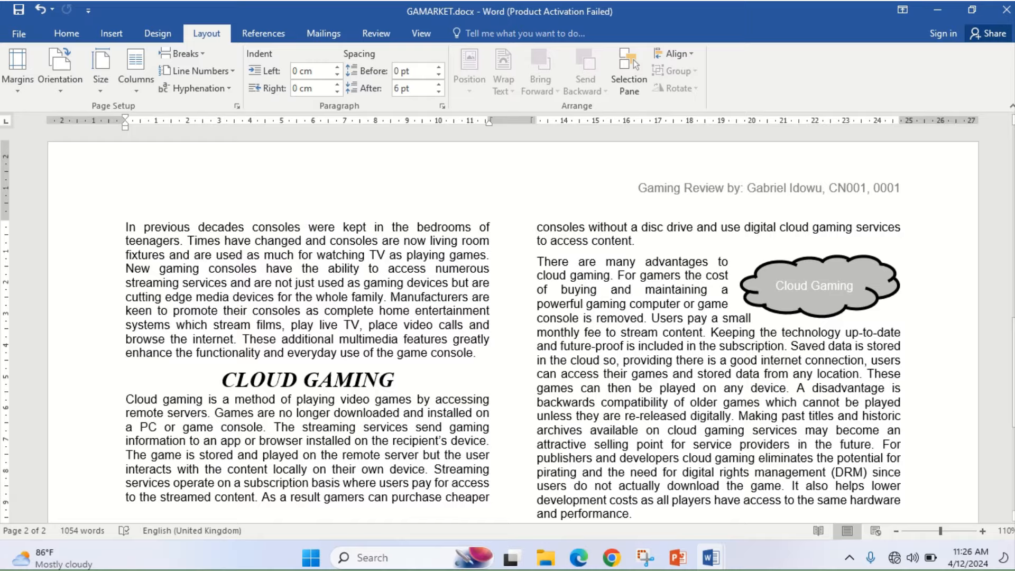
- Zoom the print preview in and out, check page 2, and print GAMARKET.docx to Adobe PDF
{"action": "left_click_drag", "start_coordinate": [1013, 343], "coordinate": [1005, 149]}
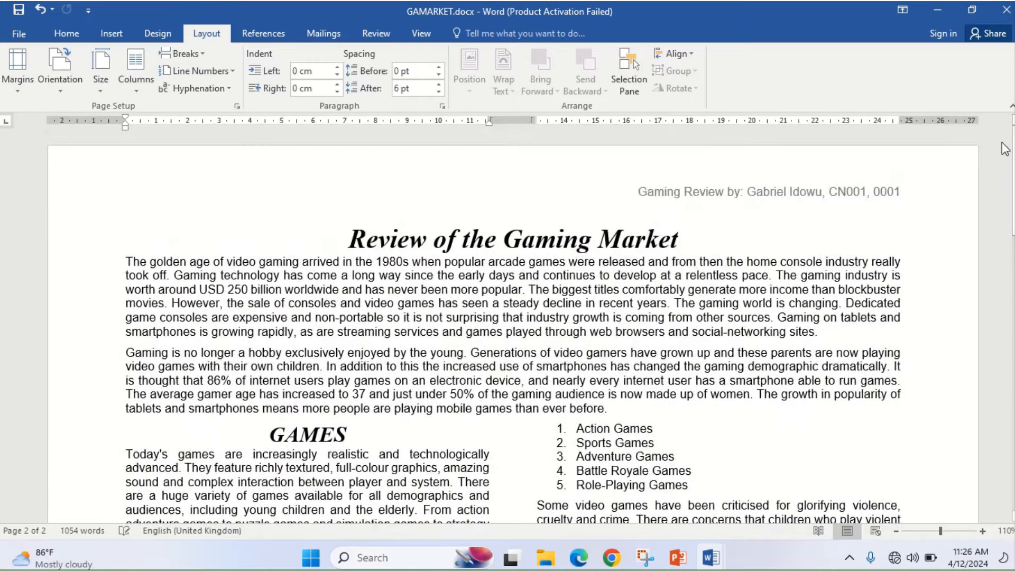
{"action": "left_click", "coordinate": [16, 33]}
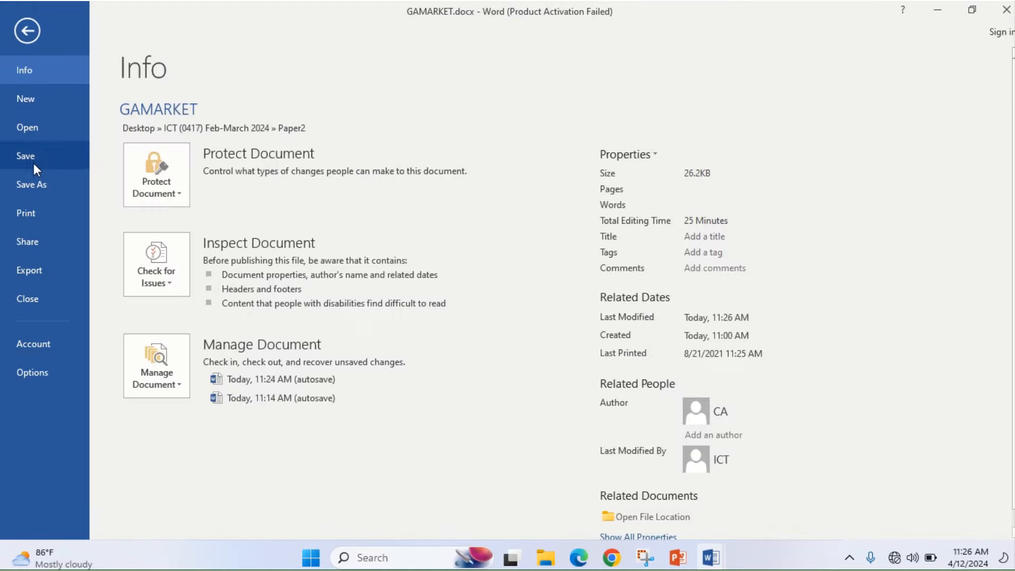
{"action": "left_click", "coordinate": [38, 216]}
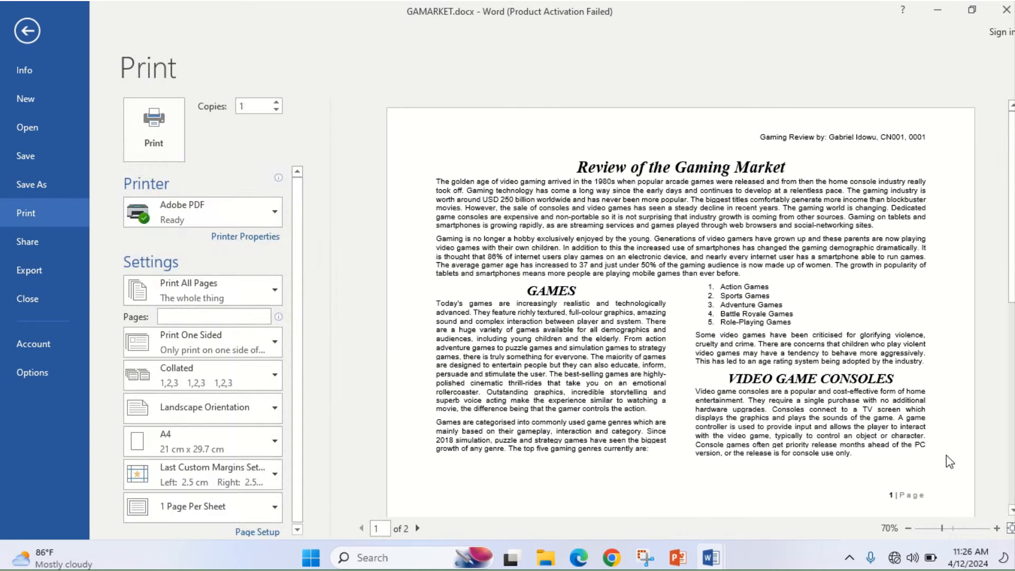
{"action": "left_click", "coordinate": [998, 528]}
{"action": "left_click", "coordinate": [997, 528]}
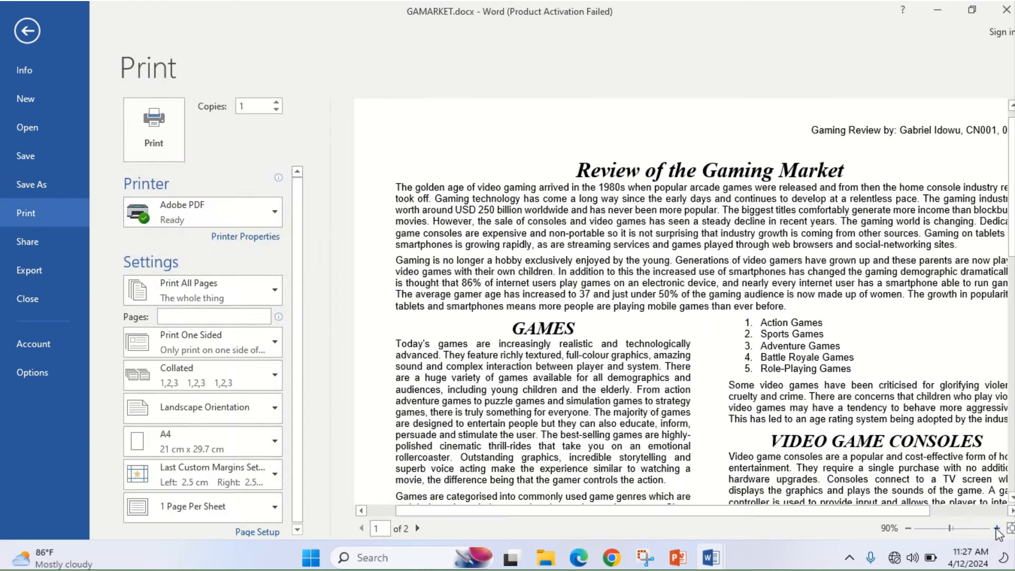
{"action": "left_click", "coordinate": [1011, 528]}
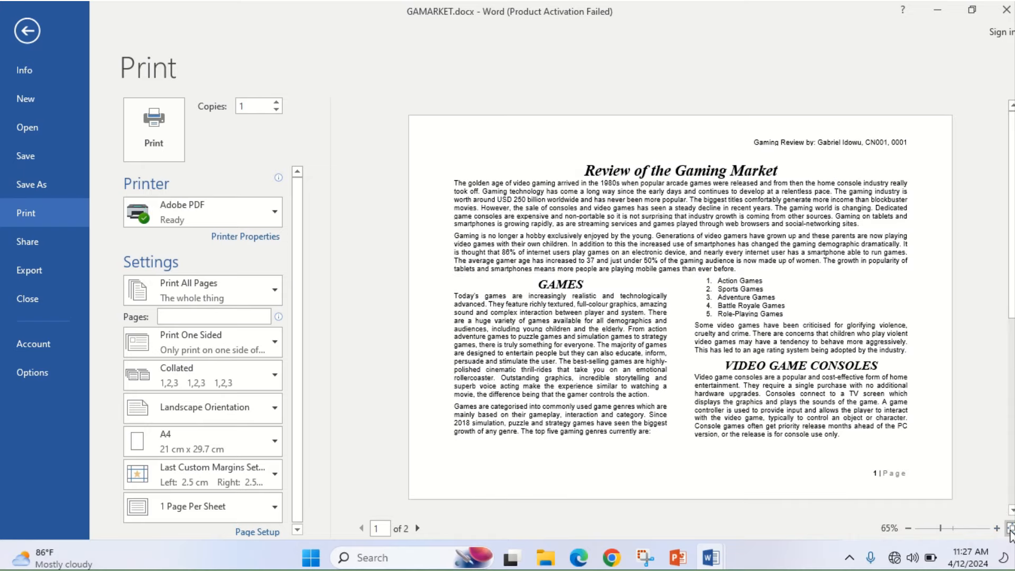
{"action": "left_click_drag", "start_coordinate": [1011, 290], "coordinate": [1012, 475]}
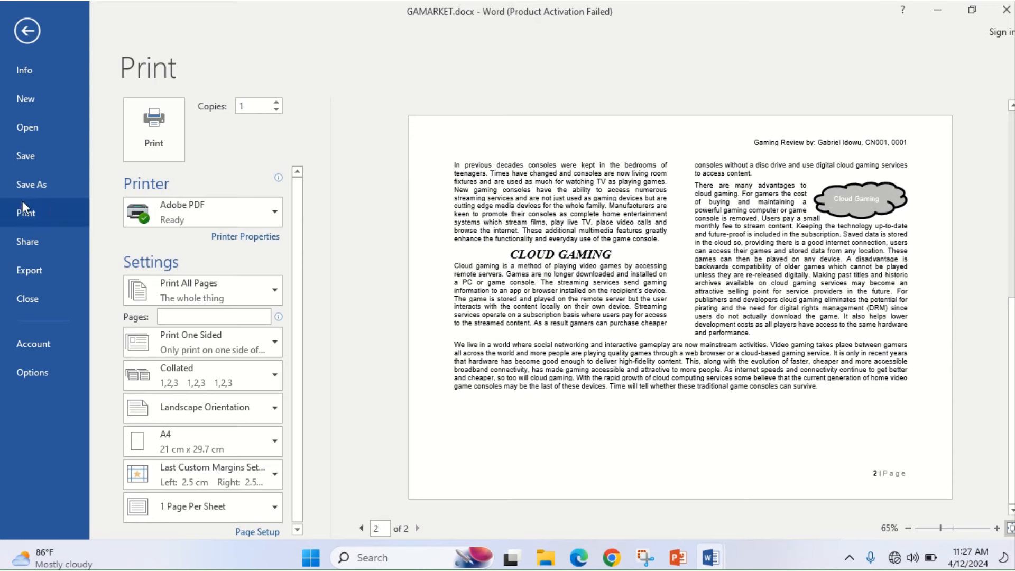
{"action": "left_click", "coordinate": [152, 120]}
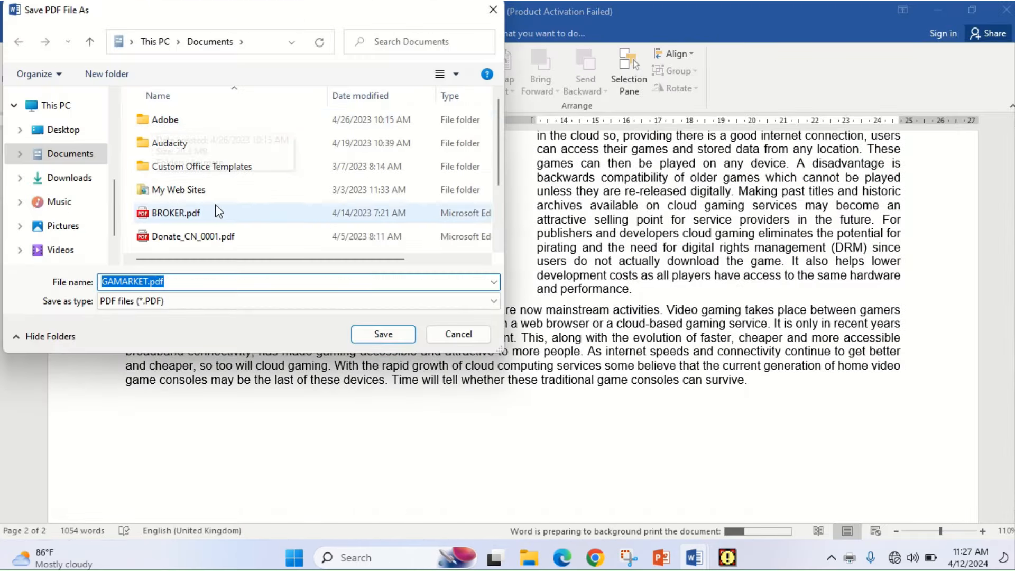
- Save the PDF as Printout1.pdf in Desktop > ICT (0417) Feb-March 2024 > Paper2
{"action": "type", "text": "Printout1"}
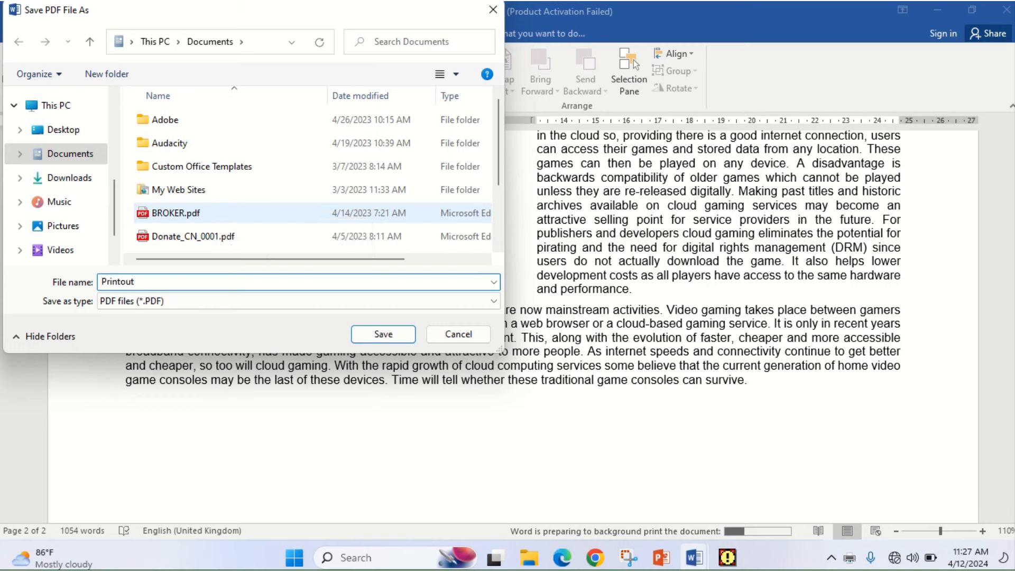
{"action": "left_click", "coordinate": [65, 130]}
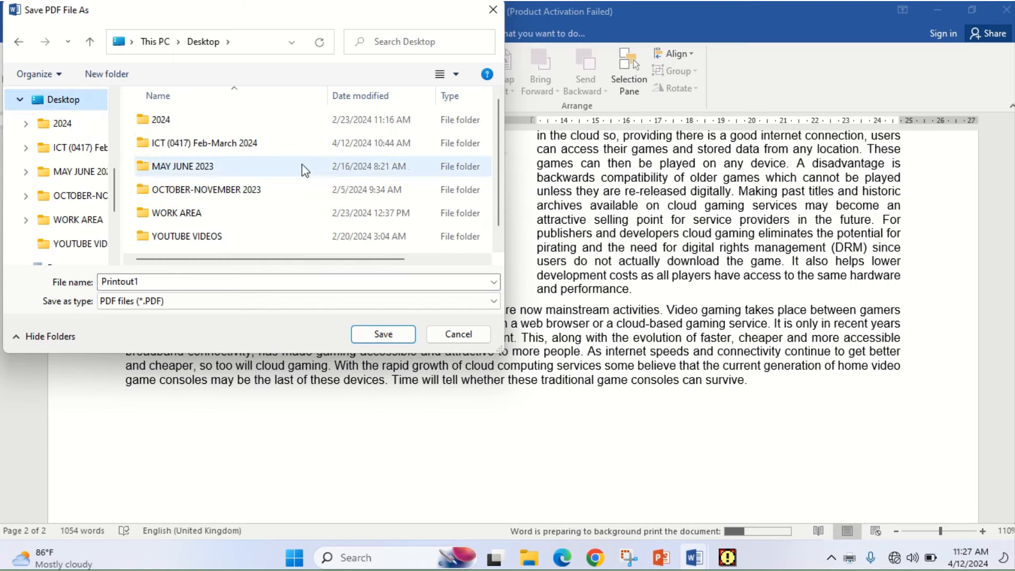
{"action": "scroll", "coordinate": [503, 187], "scroll_direction": "down", "scroll_amount": 1}
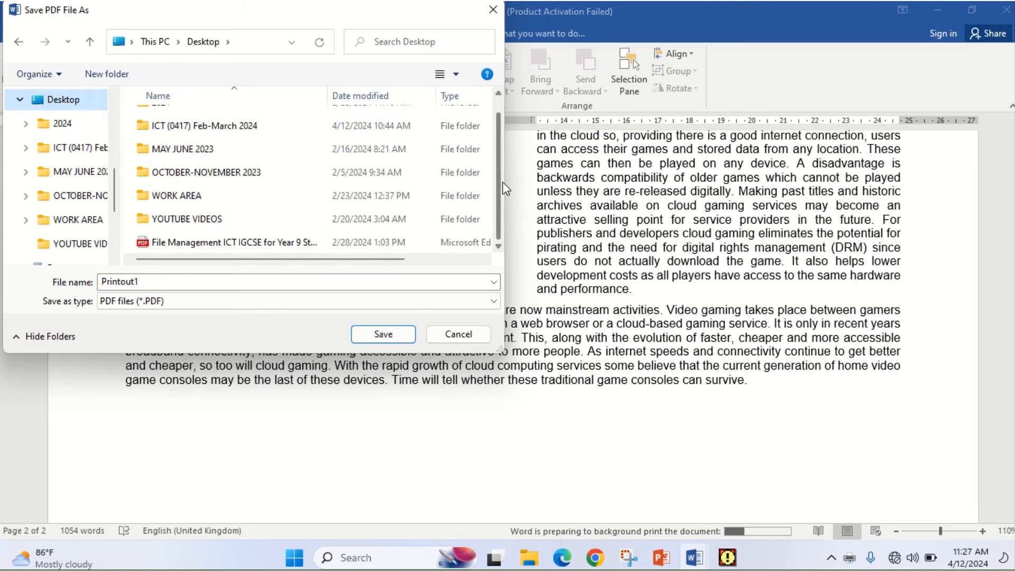
{"action": "scroll", "coordinate": [504, 192], "scroll_direction": "up", "scroll_amount": 1}
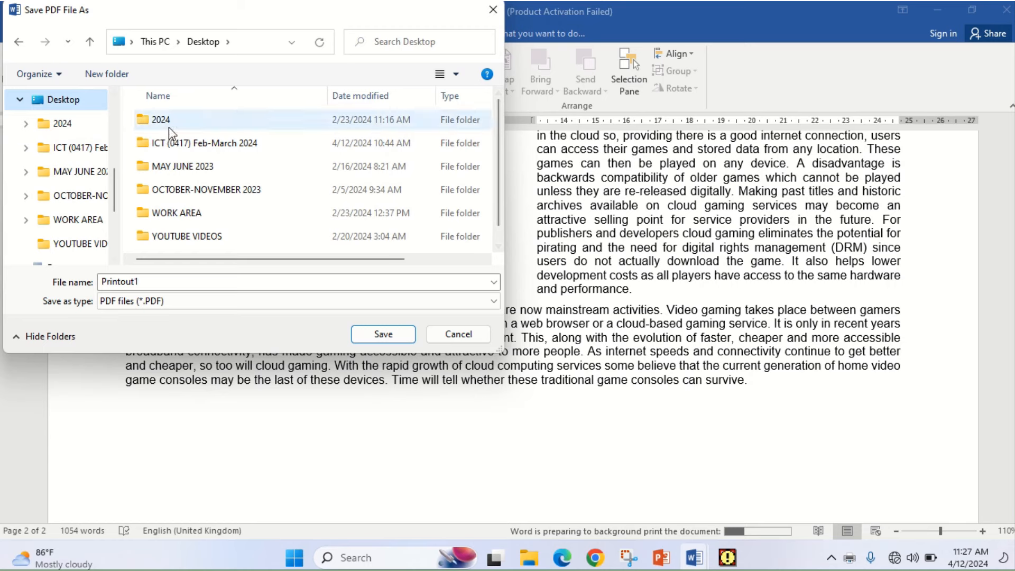
{"action": "double_click", "coordinate": [177, 143]}
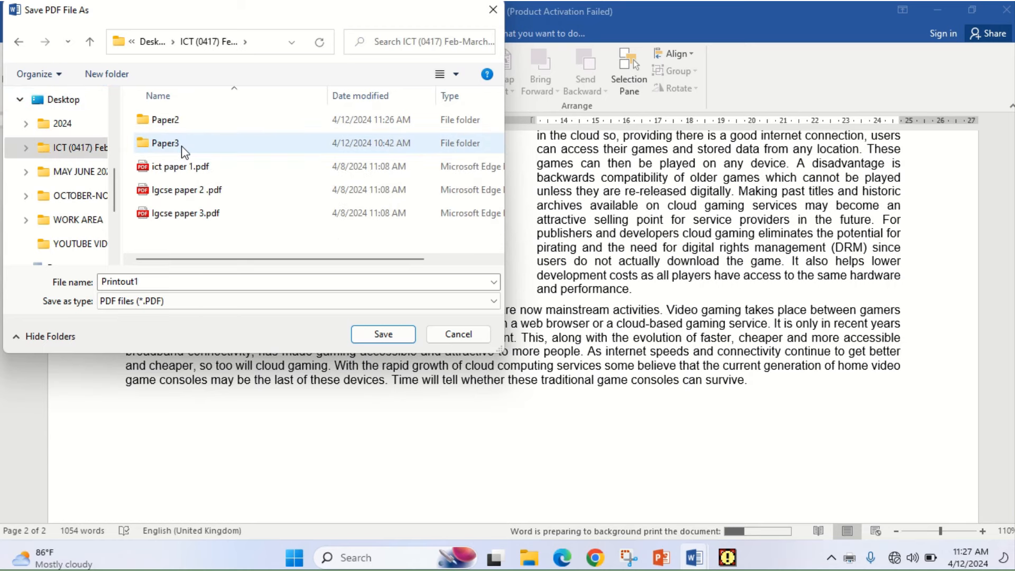
{"action": "double_click", "coordinate": [176, 120]}
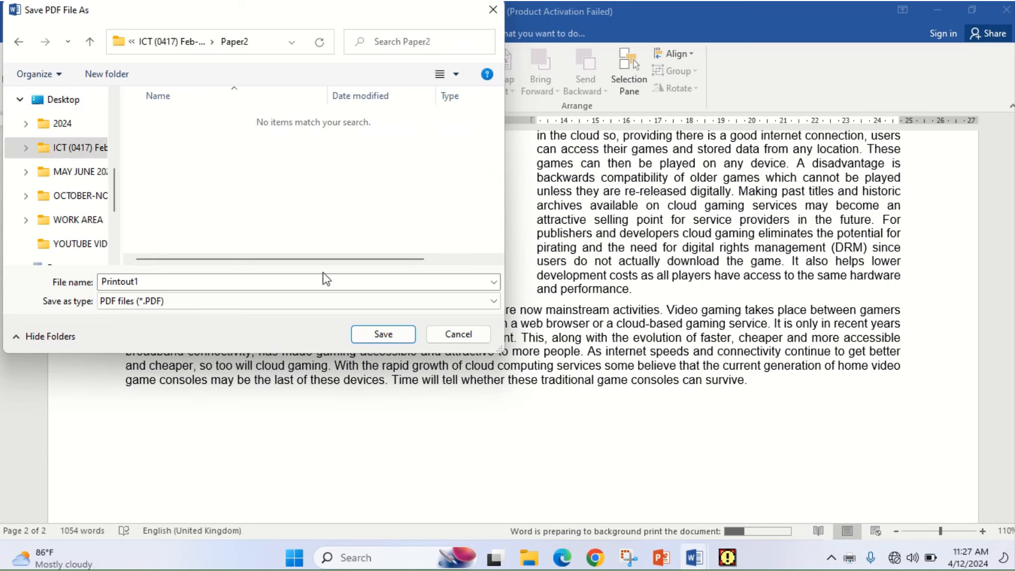
{"action": "left_click", "coordinate": [377, 333]}
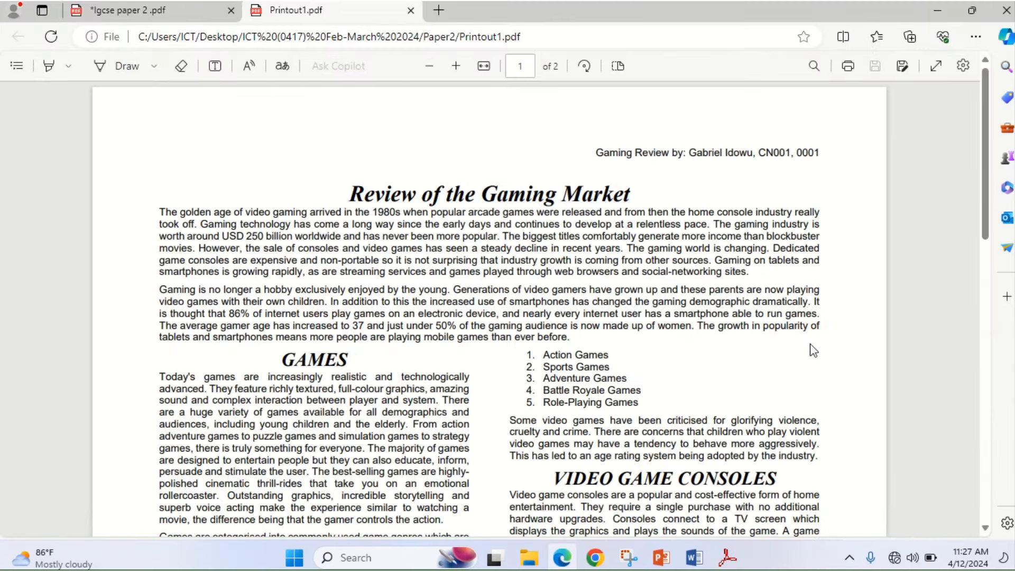
- Scroll Printout1.pdf in Edge from 'Review of the Gaming Market' to the Cloud Gaming page
{"action": "left_click_drag", "start_coordinate": [990, 228], "coordinate": [961, 237]}
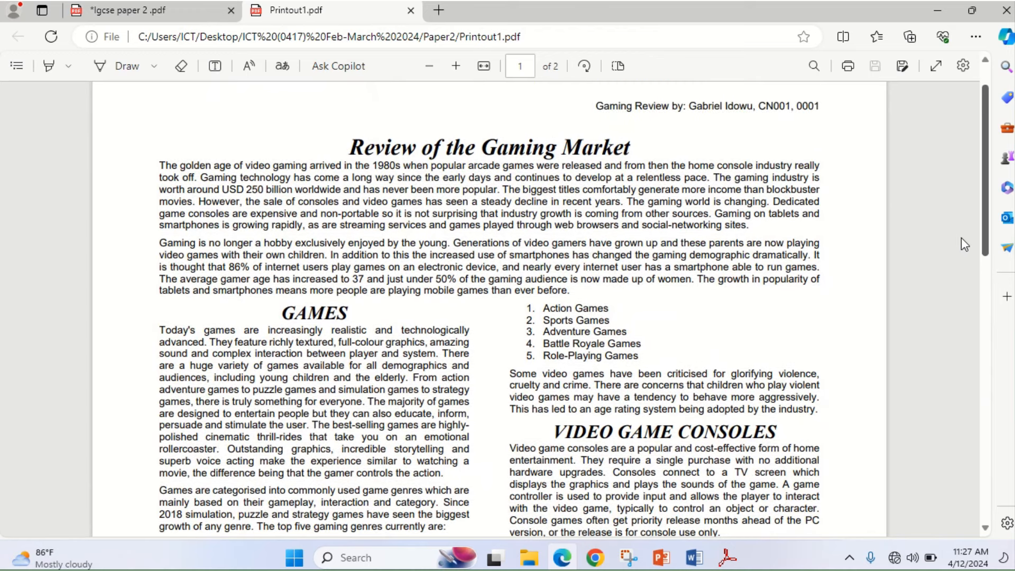